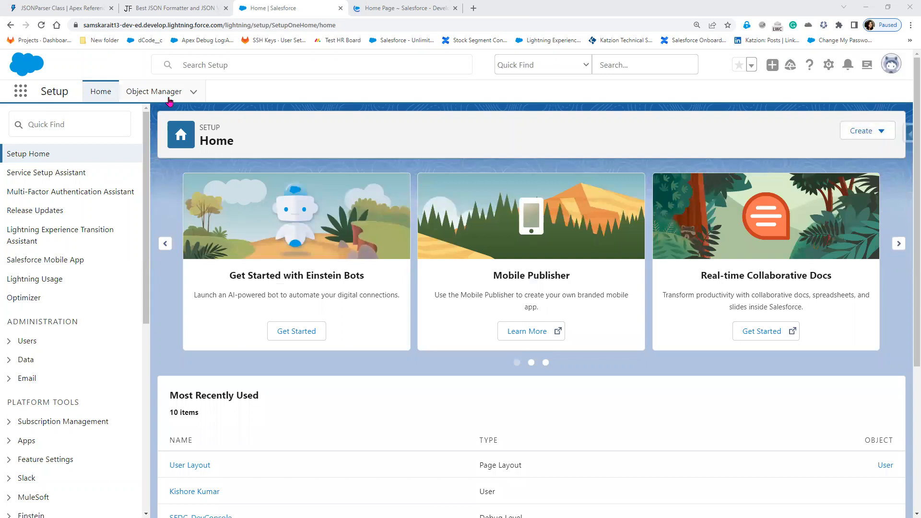
- Find the email template pages in Setup with "Email tem" and open Classic Email Templates
click(71, 124)
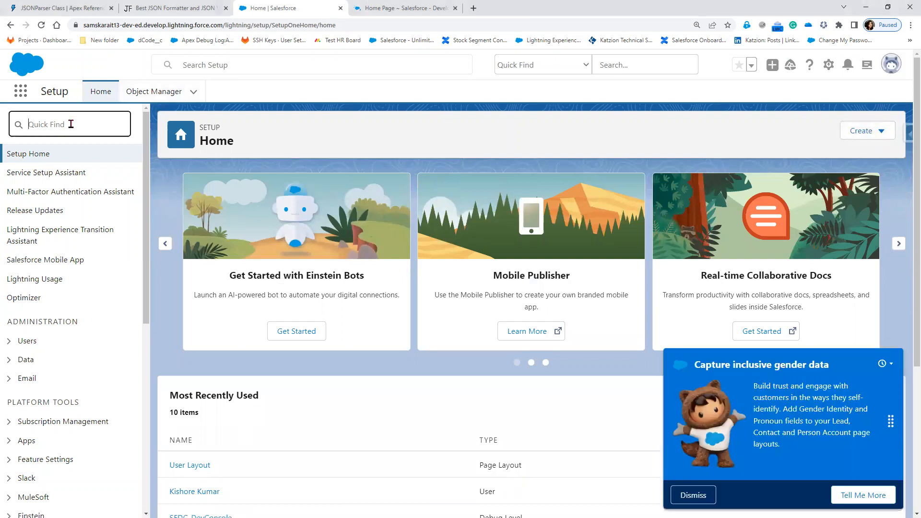
text(Email tem)
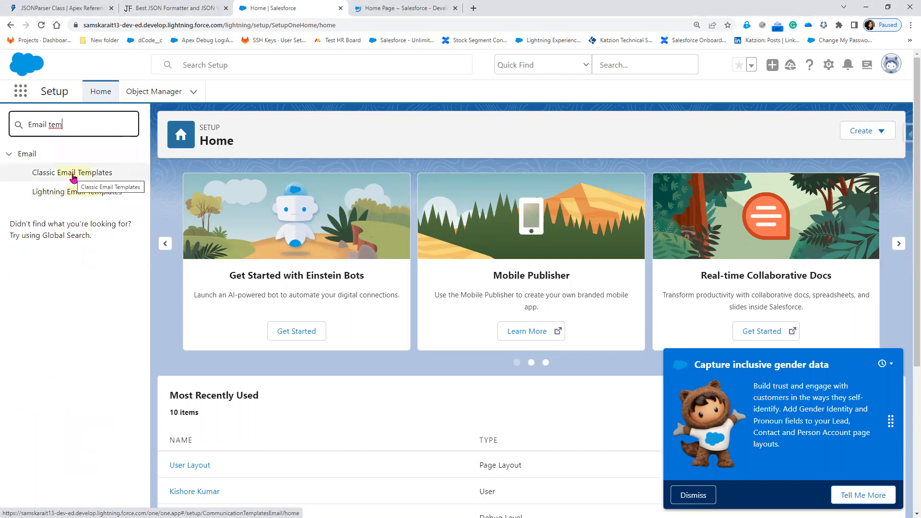
click(74, 176)
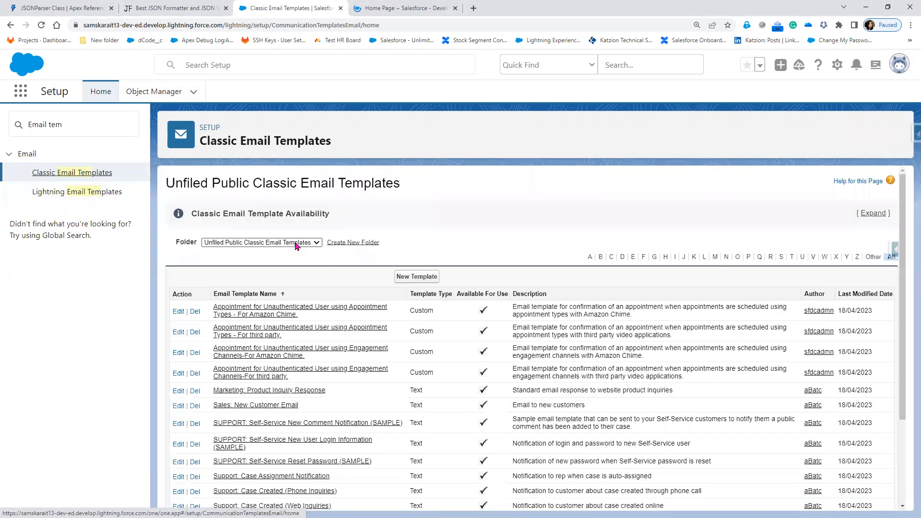
- Examine the folder choices and the list of unfiled public classic email templates
click(296, 244)
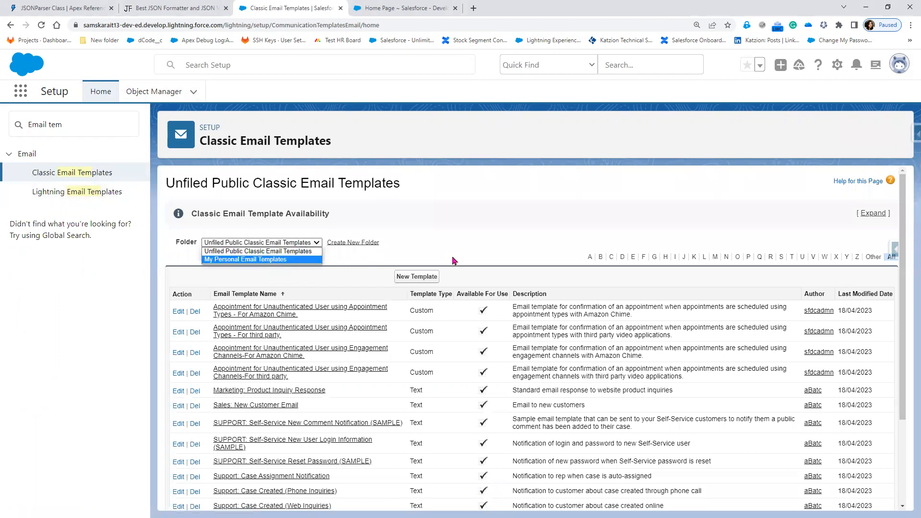
click(287, 321)
scroll(459, 385, down, 2)
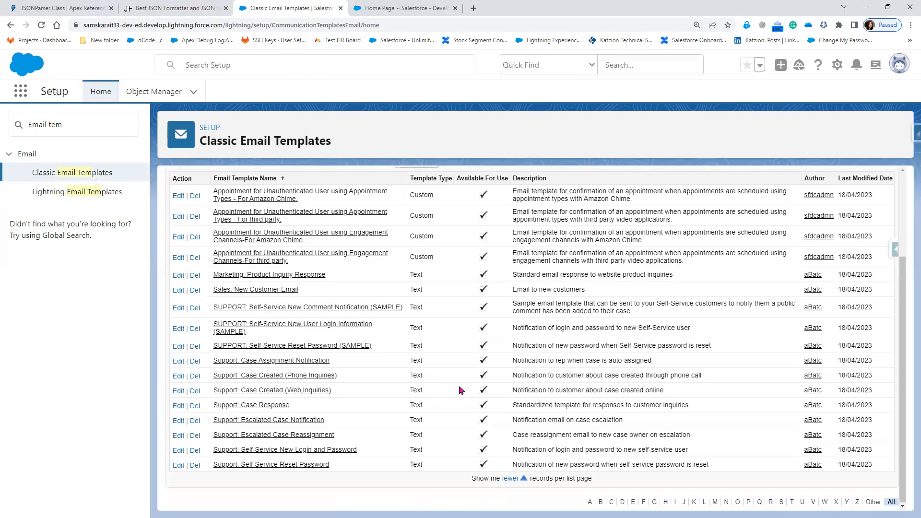
scroll(457, 389, up, 2)
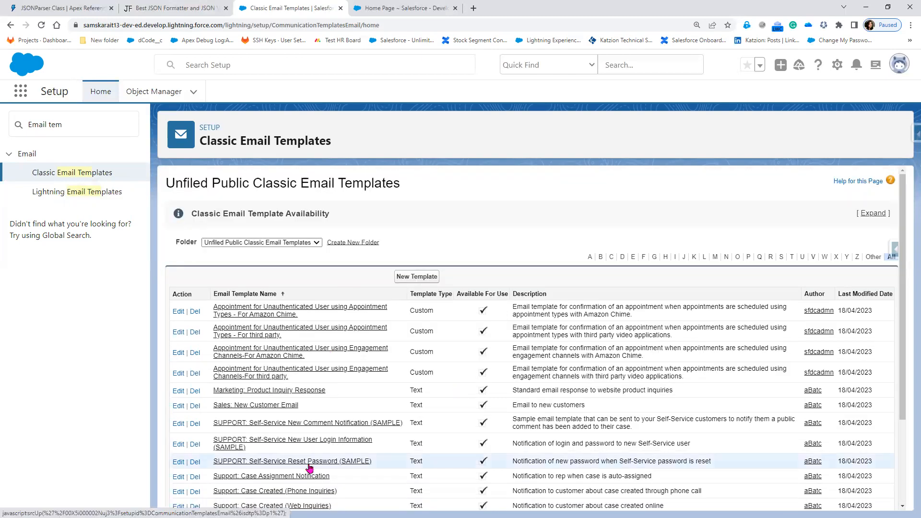
scroll(301, 422, down, 2)
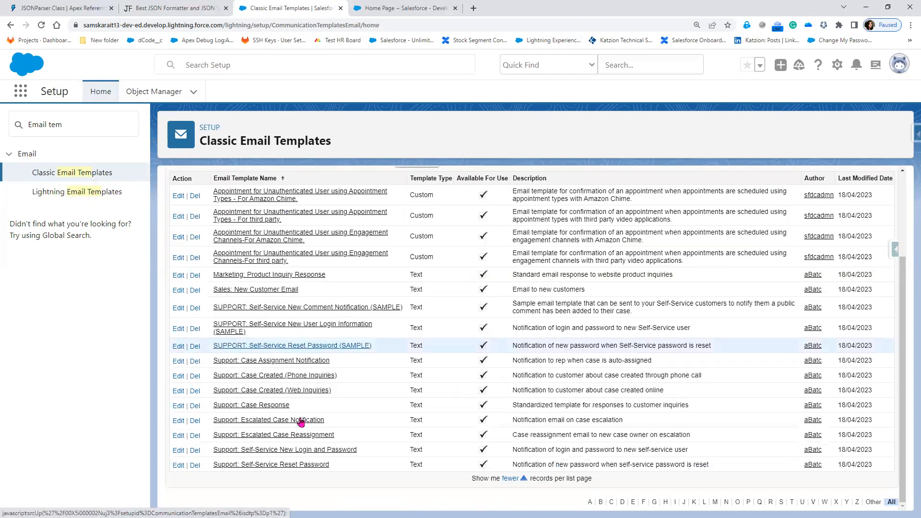
scroll(301, 422, up, 2)
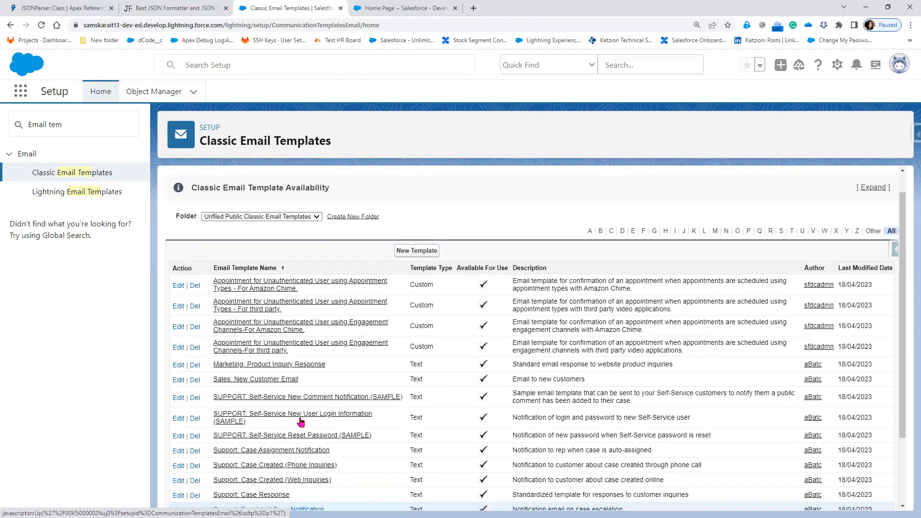
scroll(302, 422, up, 1)
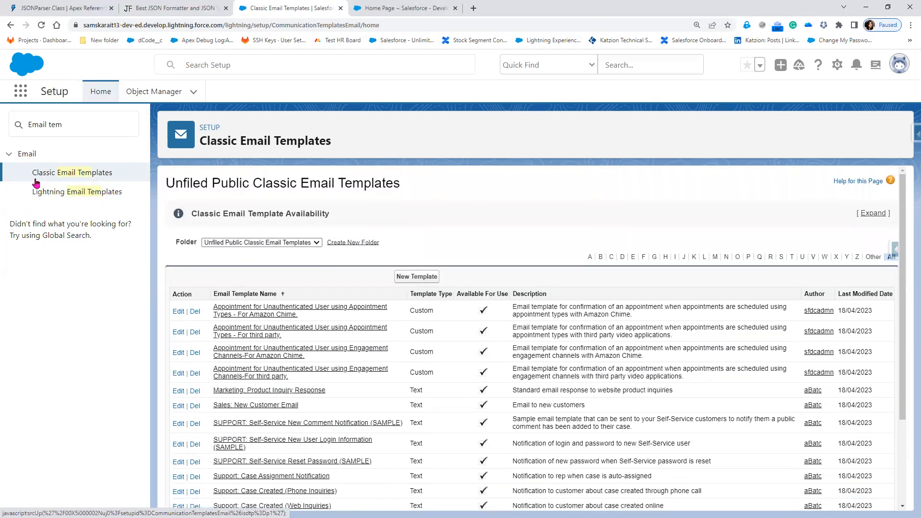
- Open the Lightning Email Templates setup page and read the Folders and Enhanced Sharing setting
click(65, 195)
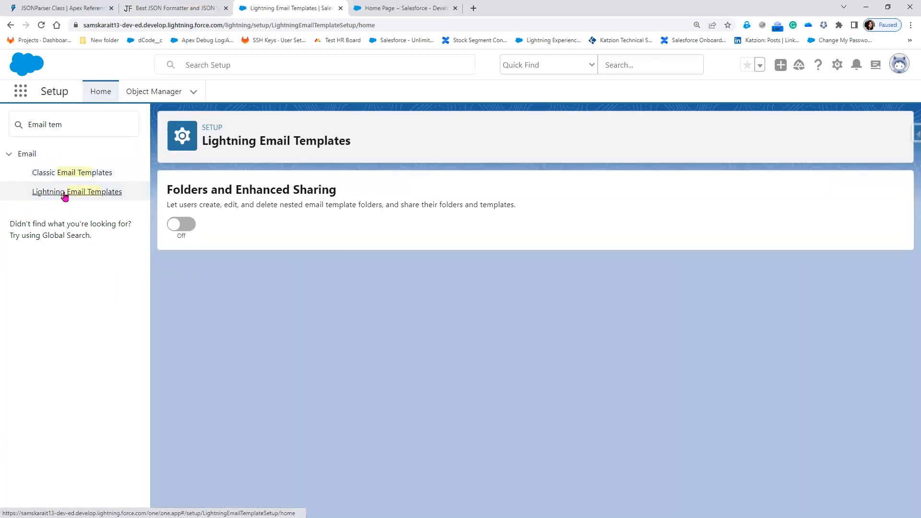
drag(170, 194, 335, 195)
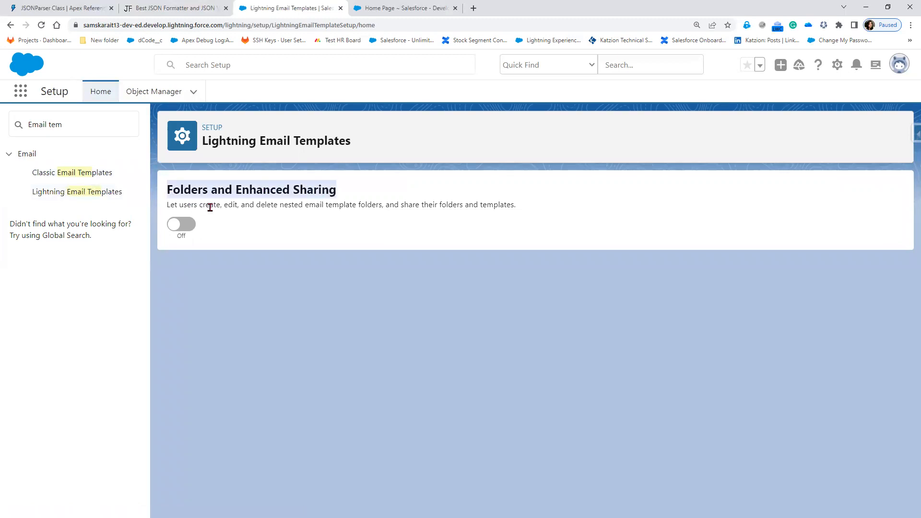
drag(253, 205, 379, 206)
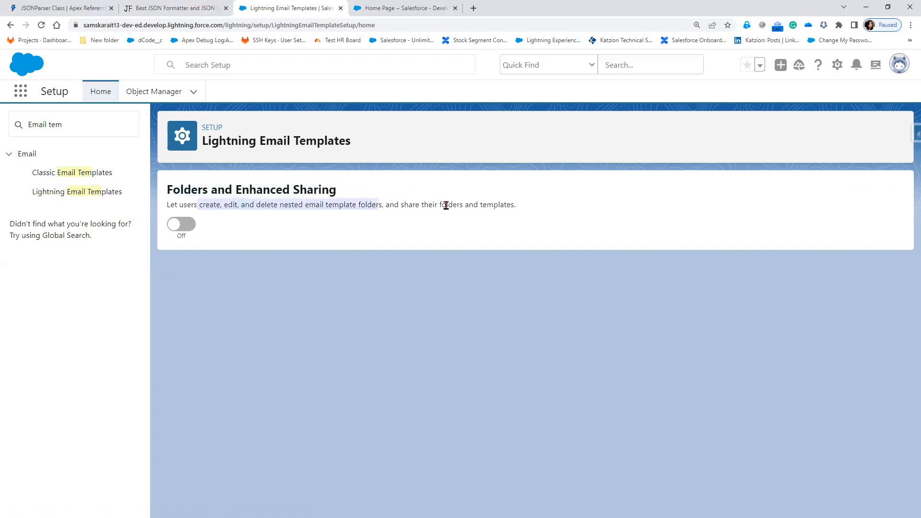
drag(534, 218, 447, 206)
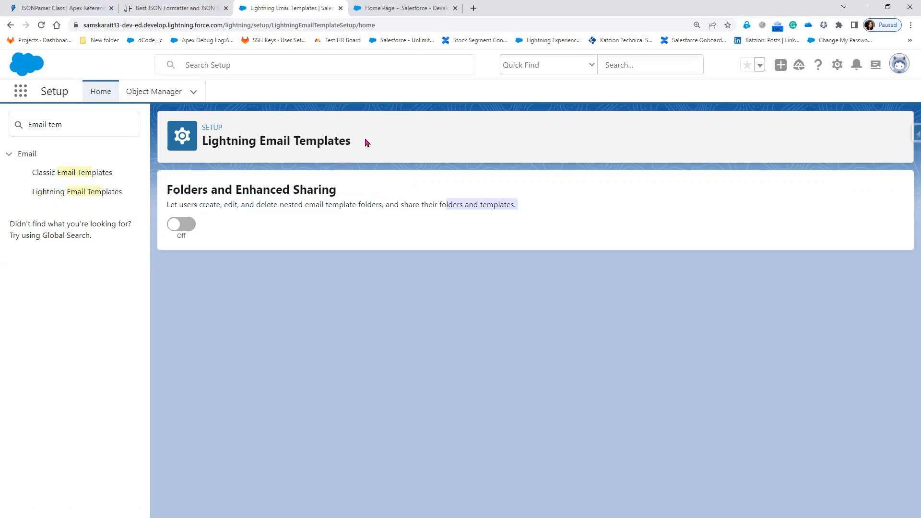
triple_click(204, 139)
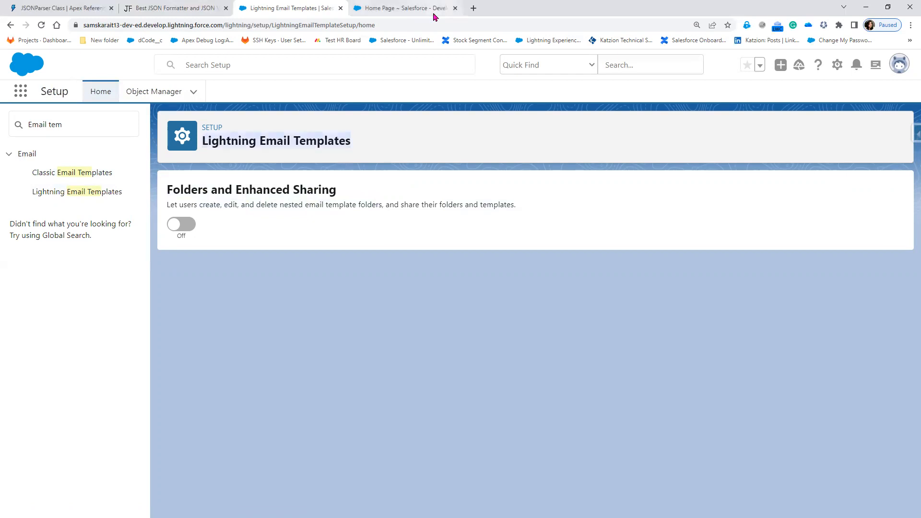
- Switch the Salesforce Classic session to Lightning Experience and go to the Sales app home page by removing the setup path from the address
click(403, 8)
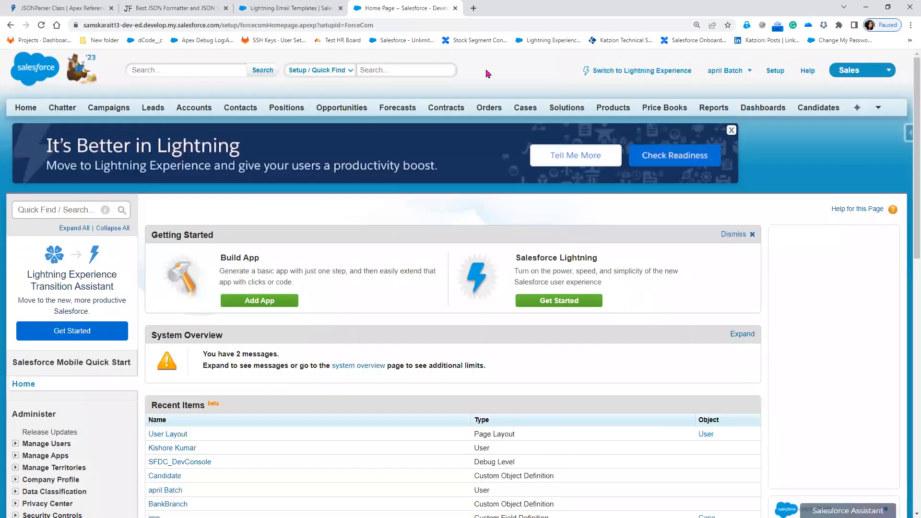
click(650, 75)
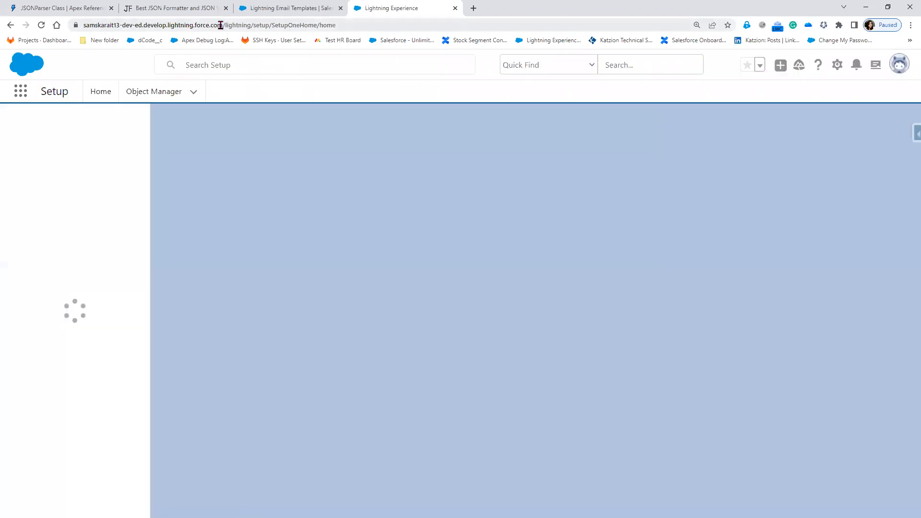
drag(223, 26, 483, 59)
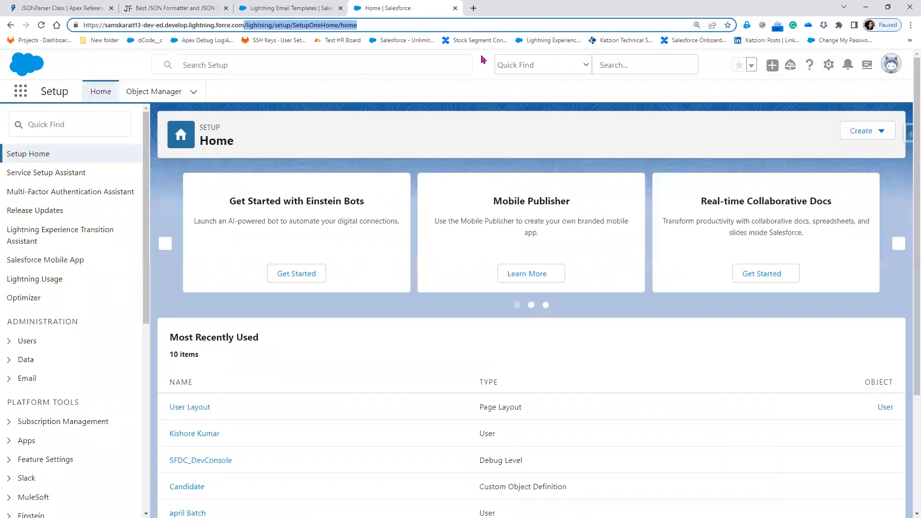
key(BackSpace)
key(Return)
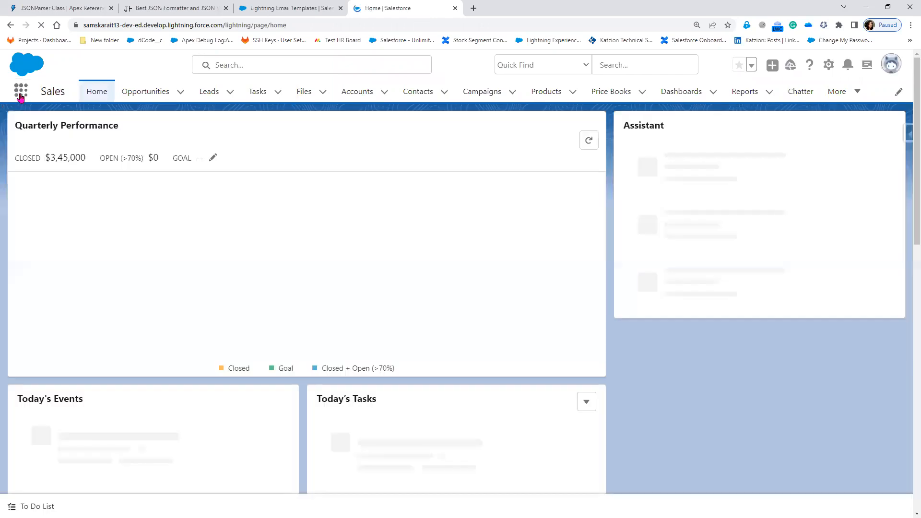
- Find Email Templates among the apps and items with "Email" and open its list
click(21, 96)
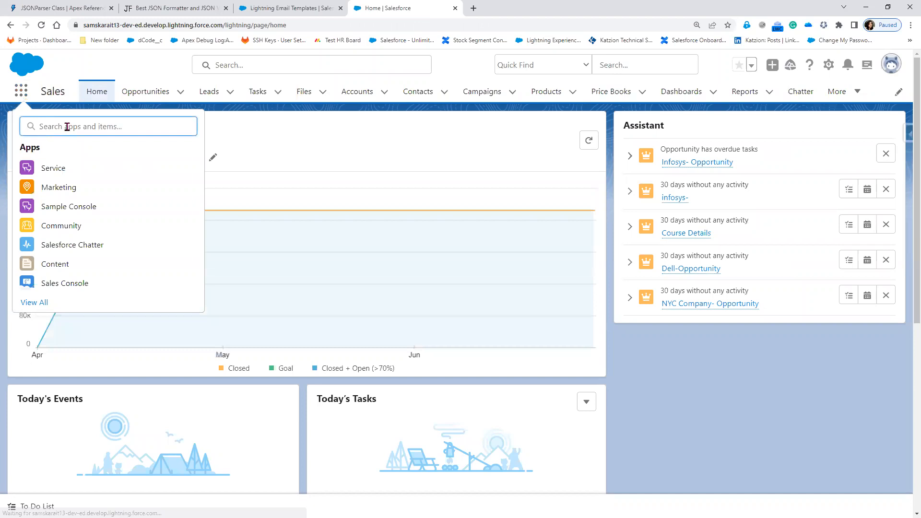
text(Em)
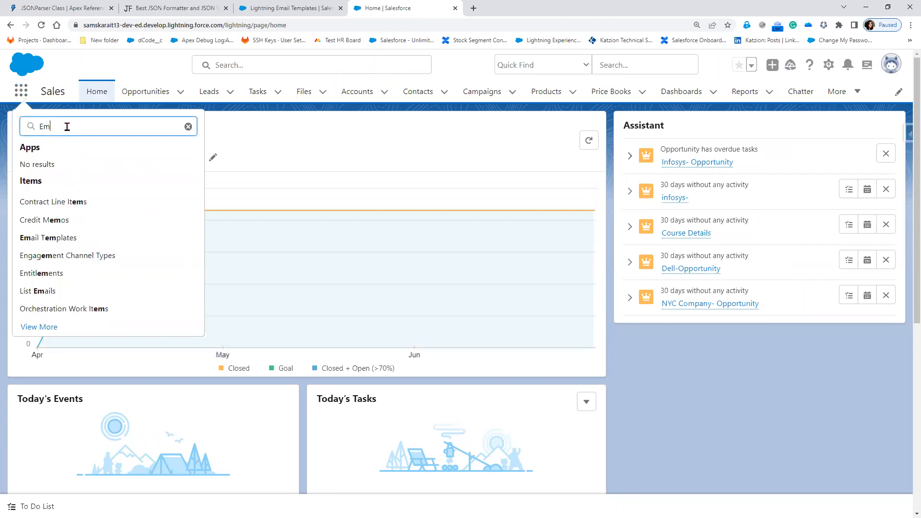
text(ail)
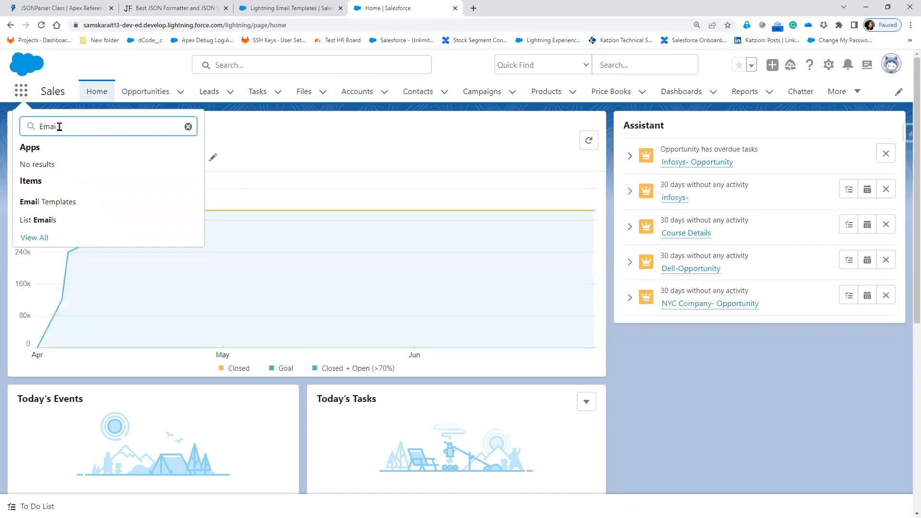
click(41, 206)
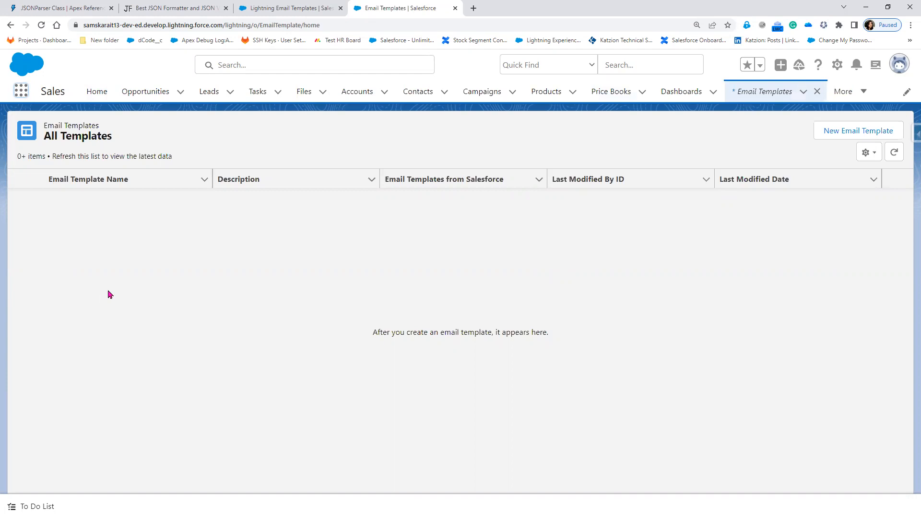
- Start a new email template and review the Related Entity Type and Folder options, keeping Private Email Templates
click(826, 135)
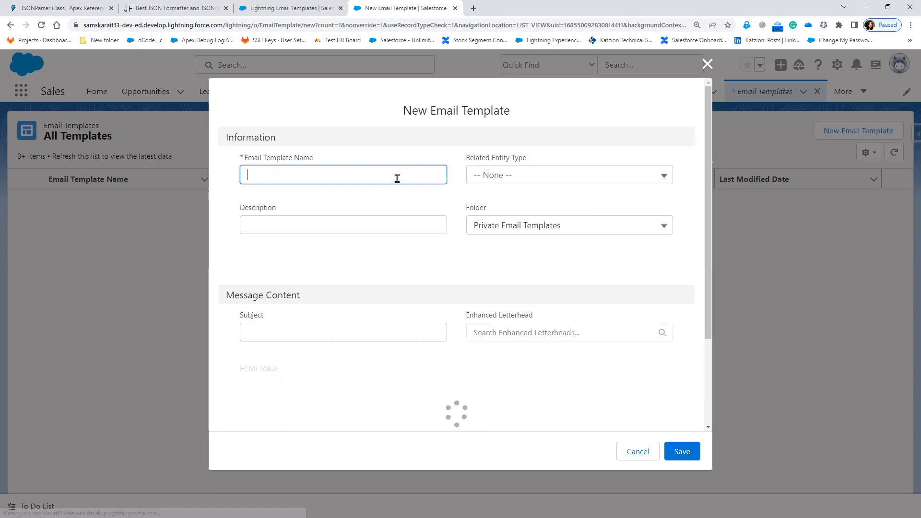
click(520, 182)
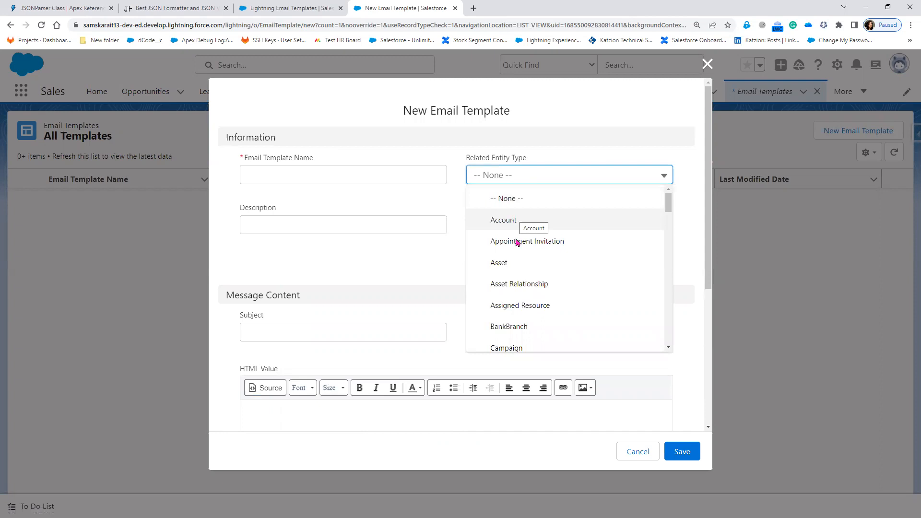
scroll(534, 343, down, 3)
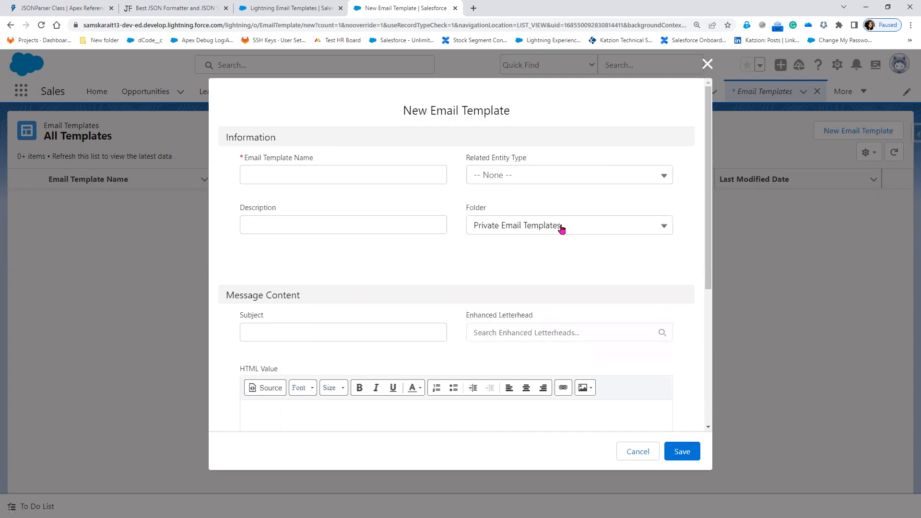
click(562, 230)
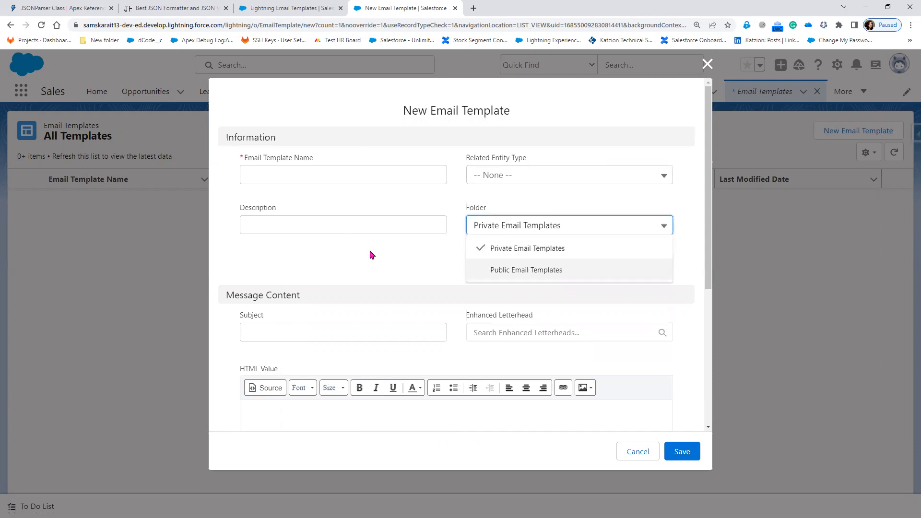
click(499, 249)
- Review the Subject, Enhanced Letterhead and HTML Value fields of the new email template, and close the form without saving
scroll(440, 265, down, 2)
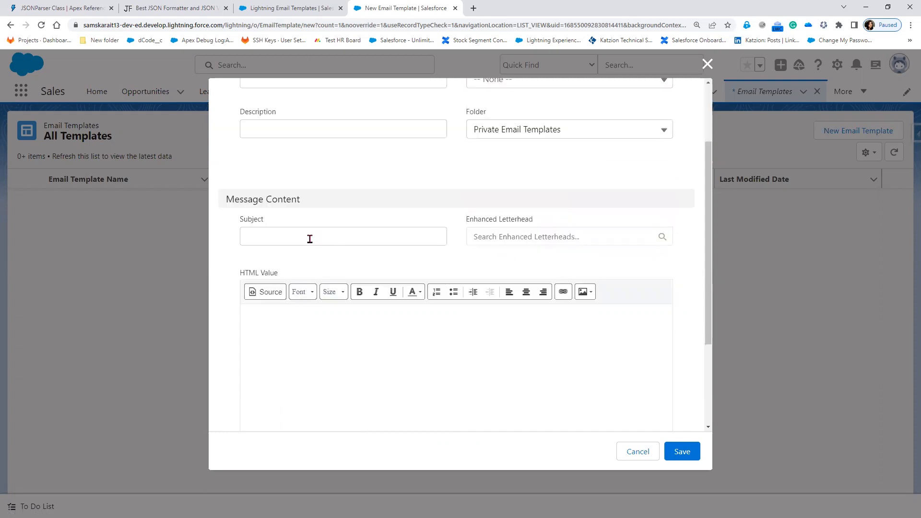
click(310, 239)
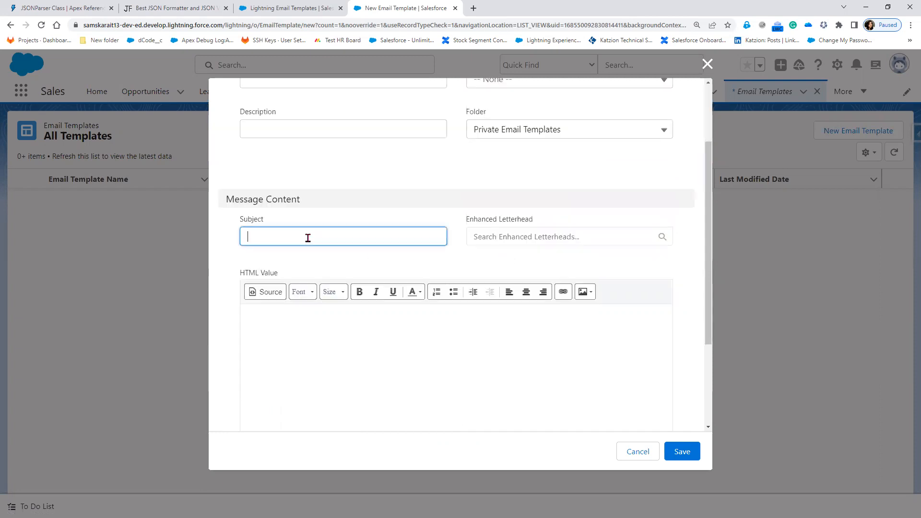
click(527, 237)
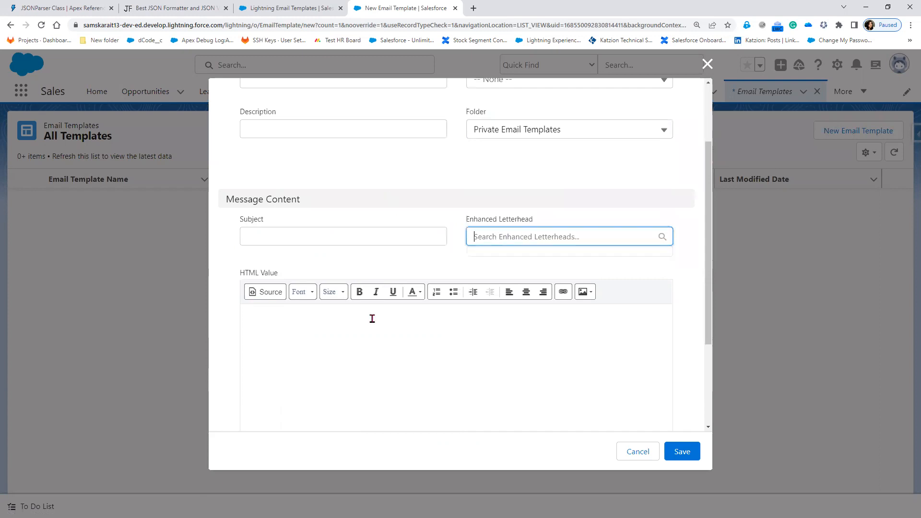
click(374, 342)
scroll(378, 347, down, 3)
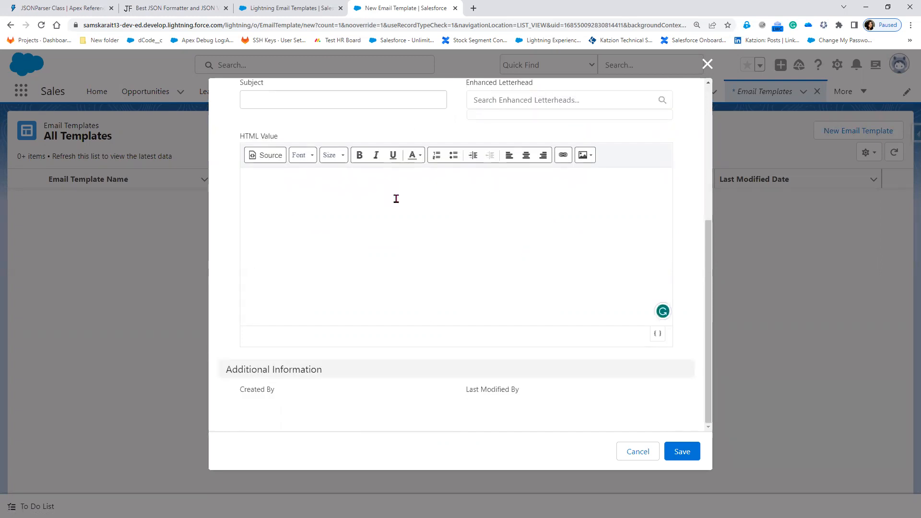
scroll(391, 261, up, 1)
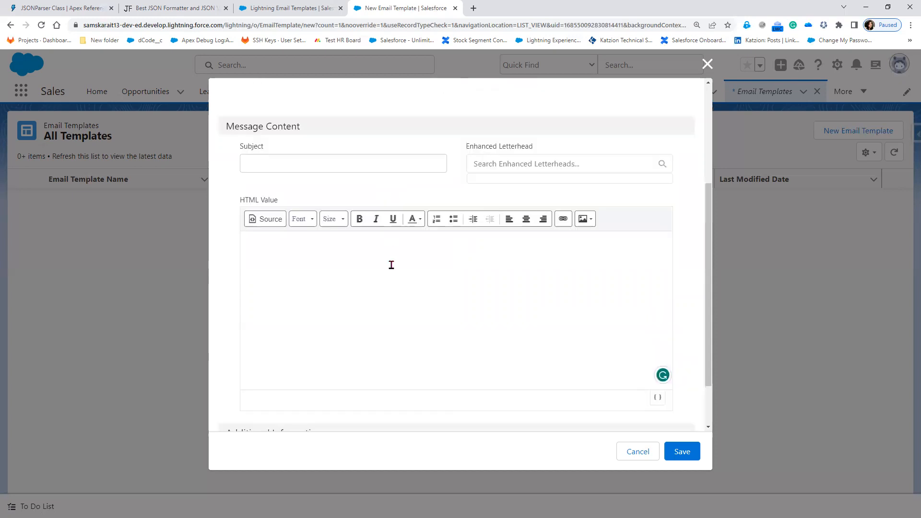
scroll(391, 265, up, 2)
scroll(391, 266, up, 1)
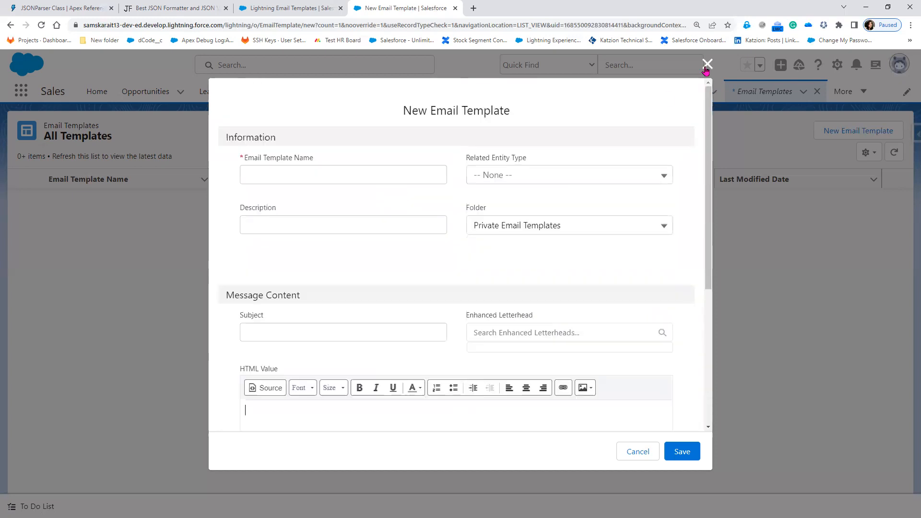
click(708, 64)
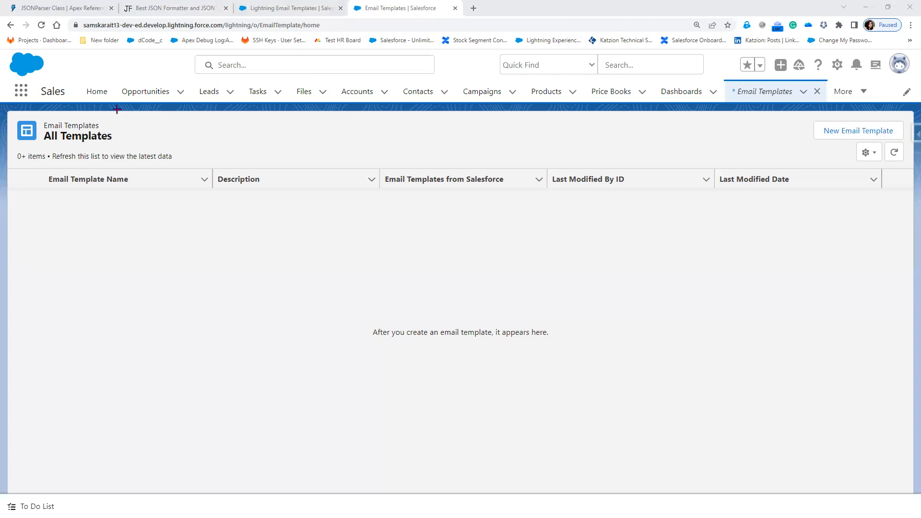
- Capture a screen snip of the upper part of the All Templates list, including its header and columns
key(super+shift+s)
drag(7, 109, 908, 260)
- Inspect the list view controls available for the All Templates list
click(838, 130)
click(869, 153)
click(784, 316)
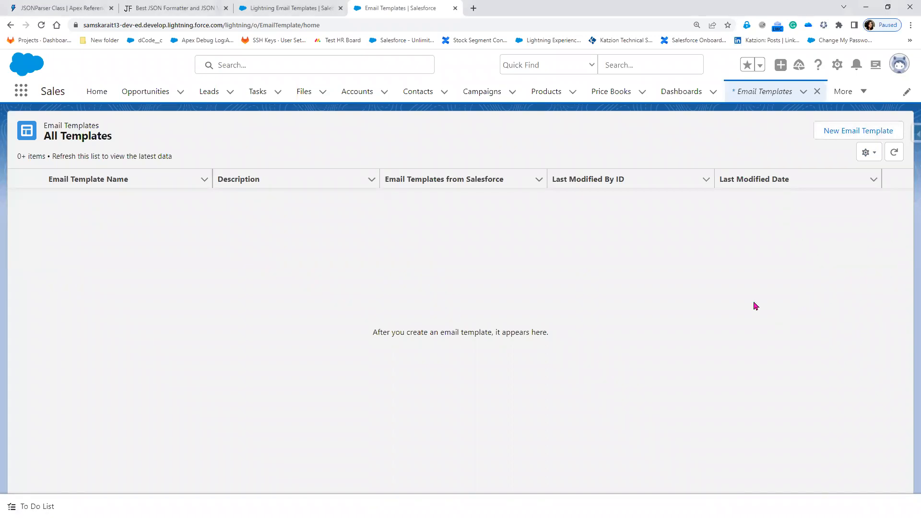
click(869, 153)
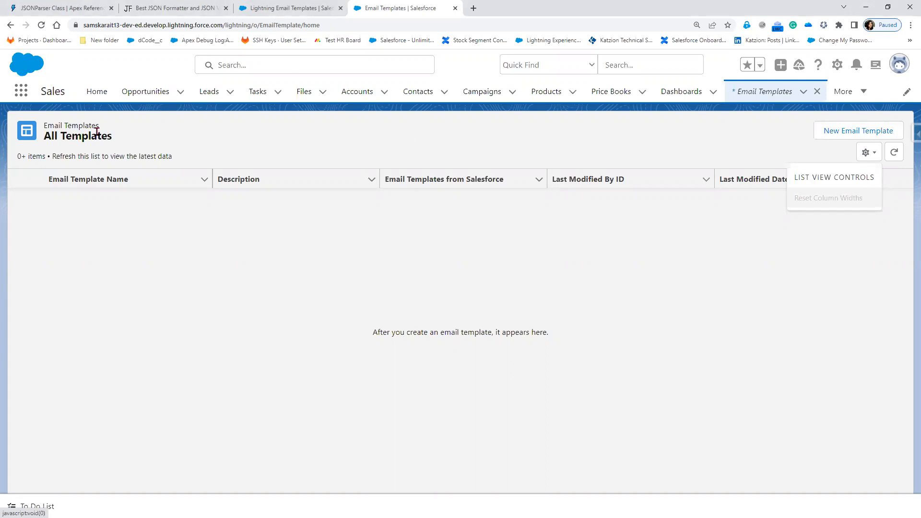
- Turn on Folders and Enhanced Sharing for Lightning email templates in Setup, and reload the Email Templates page
click(288, 6)
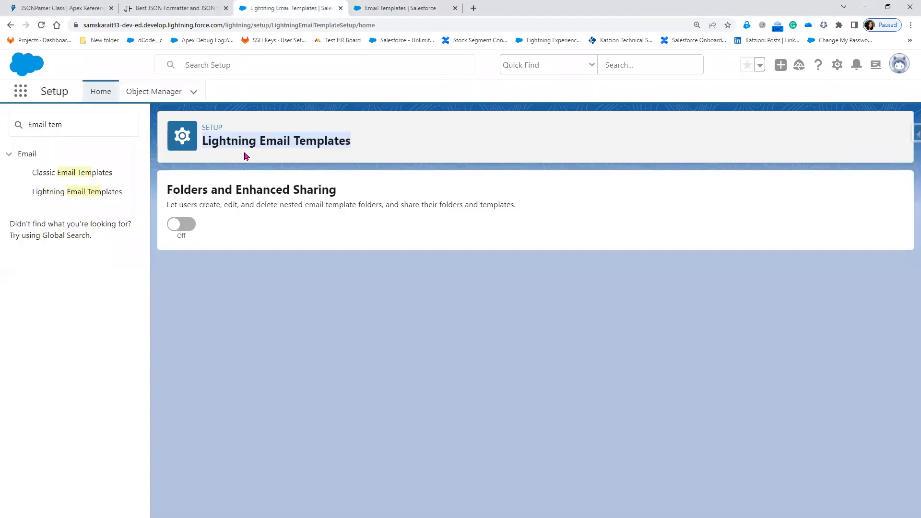
click(190, 229)
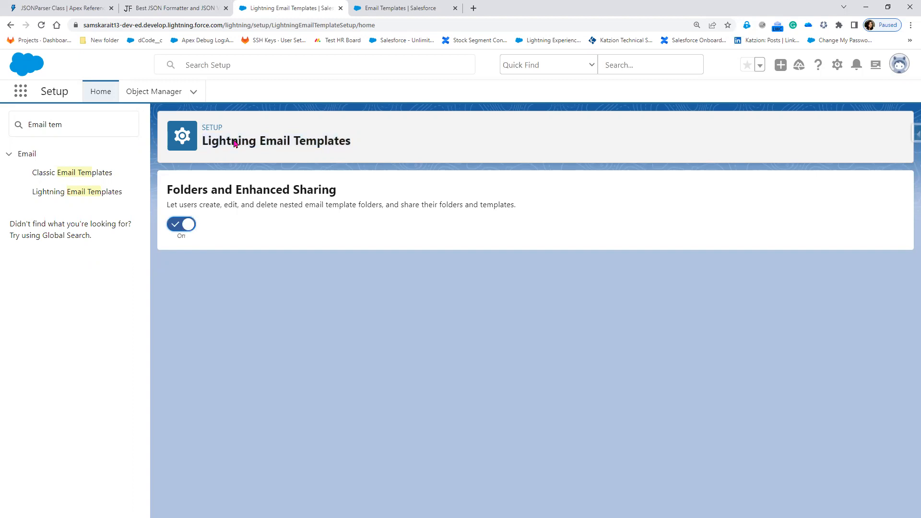
key(ctrl+Tab)
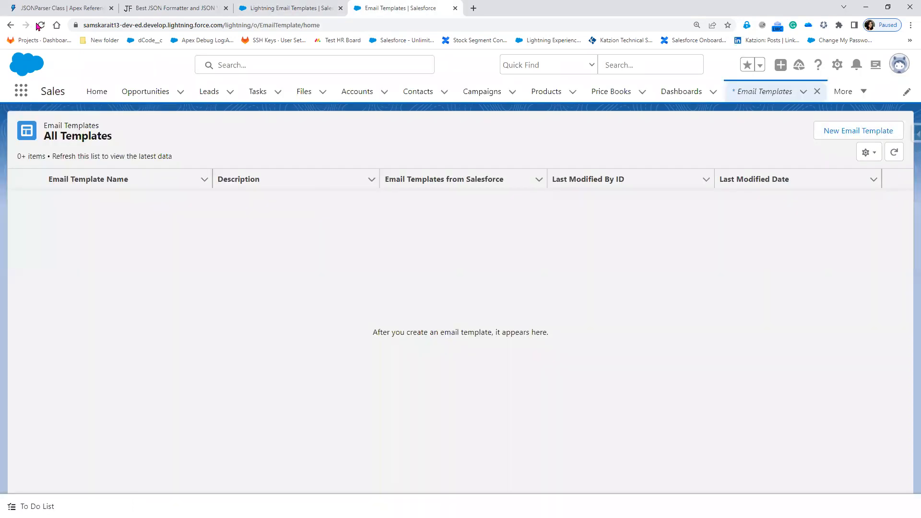
click(287, 3)
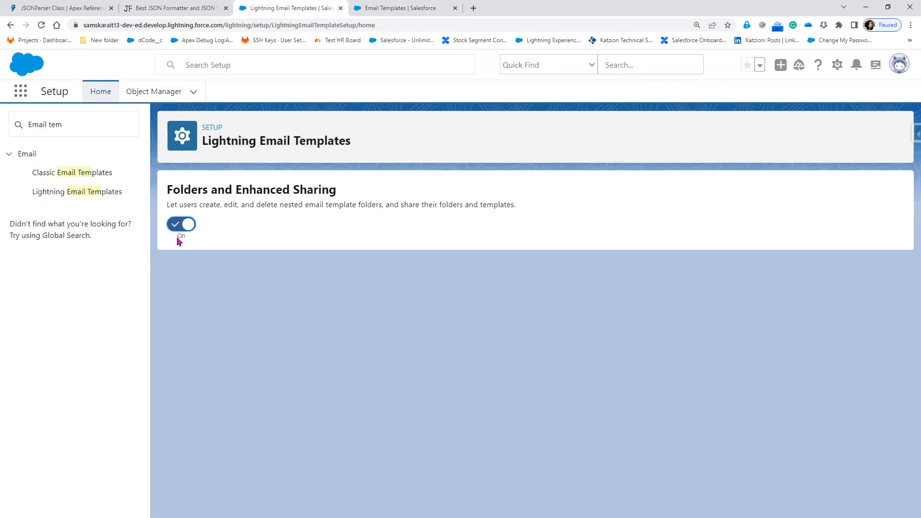
key(ctrl+Tab)
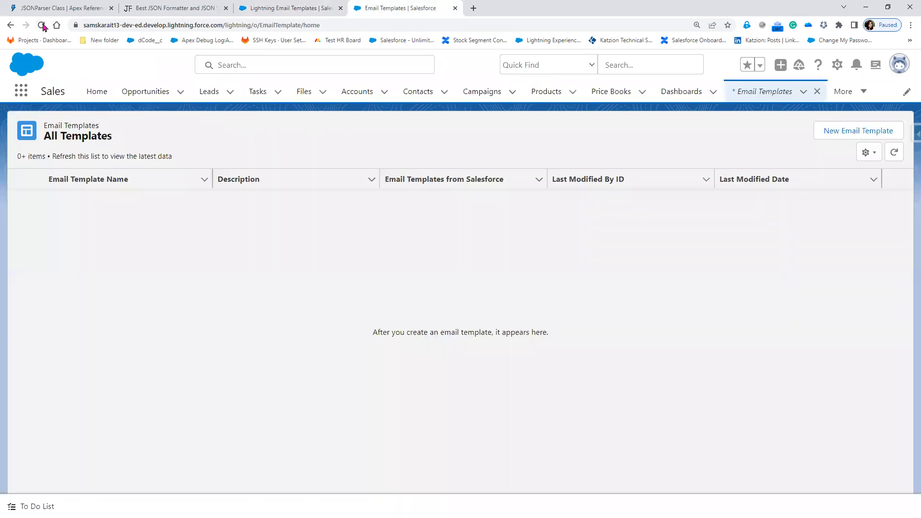
click(41, 25)
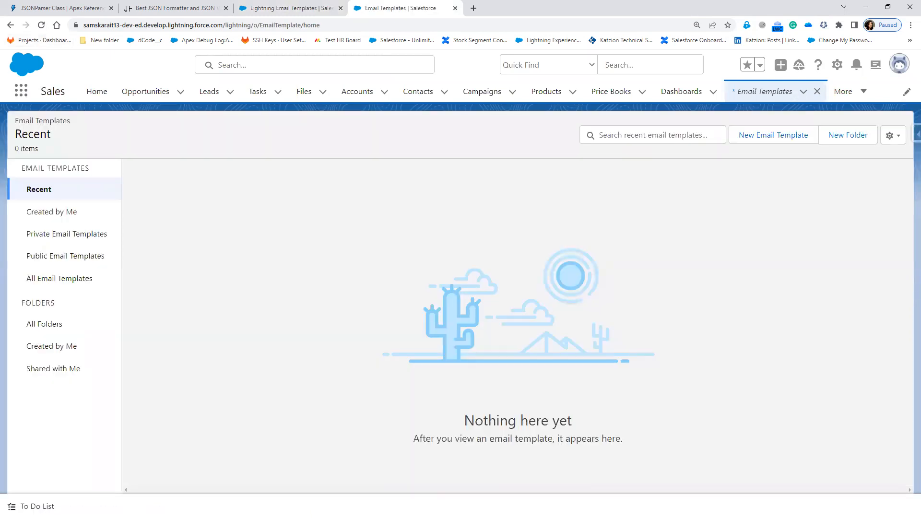
- Compare the reloaded Email Templates page with the earlier screen snip, and inspect its list display options
key(alt+Tab)
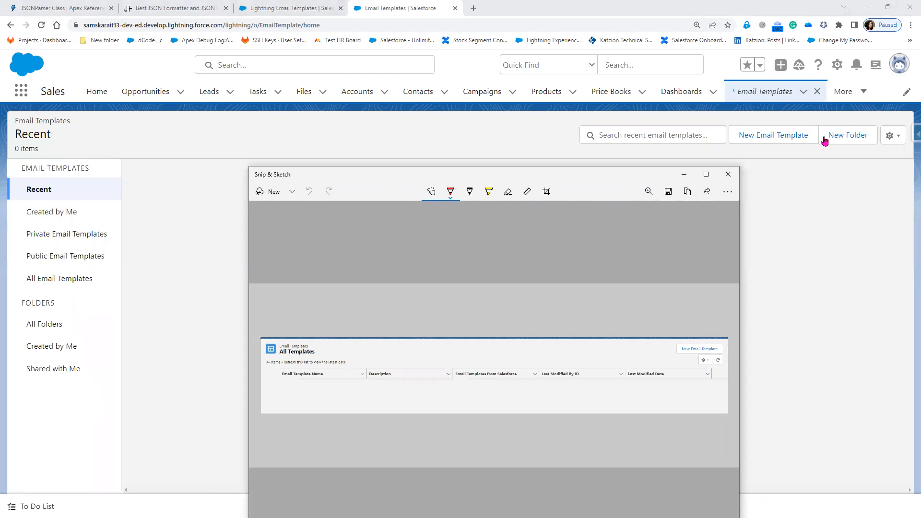
click(684, 175)
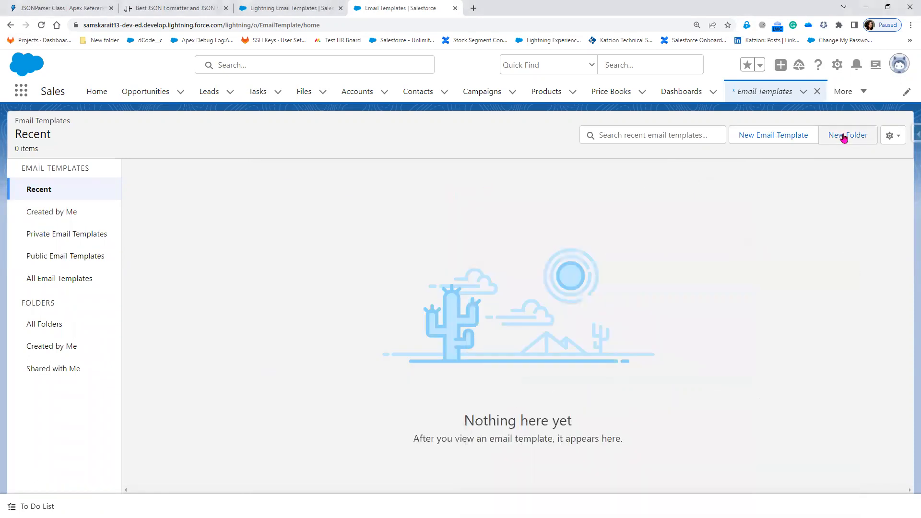
click(898, 136)
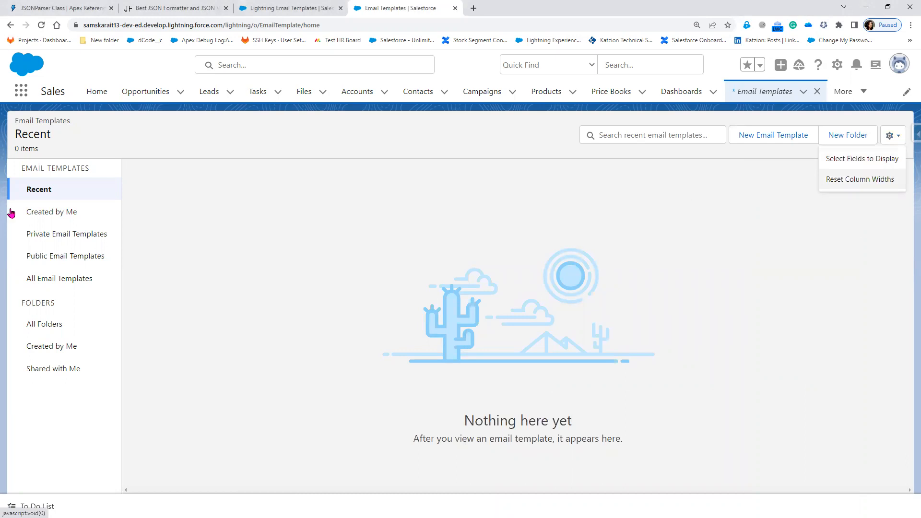
- Look through the All Email Templates, All Folders, Private Email Templates and Public Email Templates views
click(76, 286)
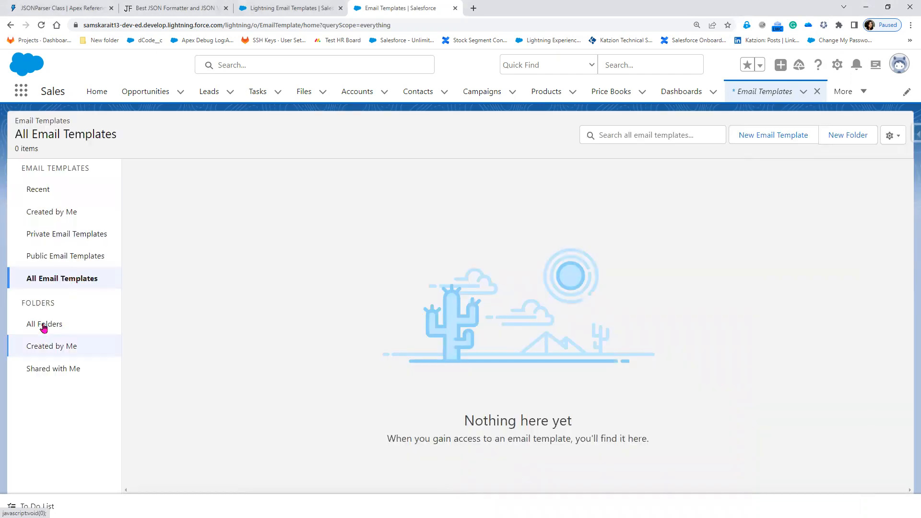
click(44, 328)
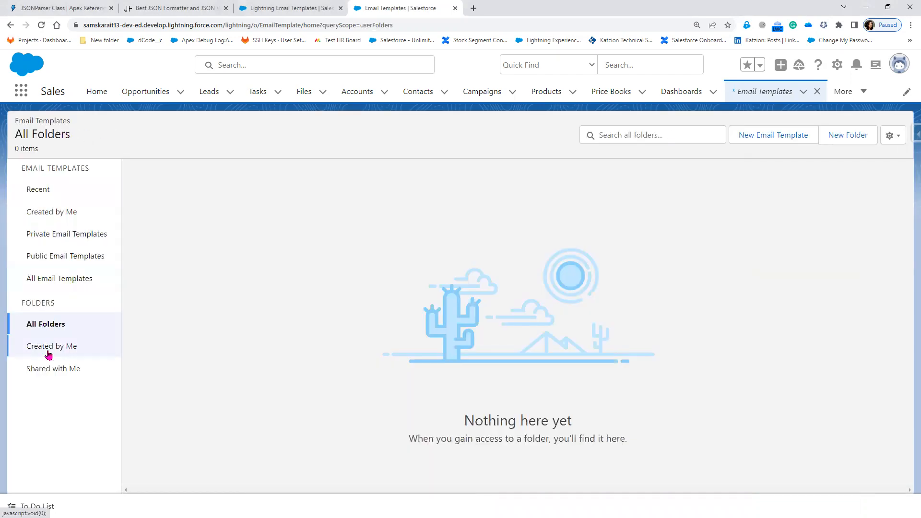
click(51, 240)
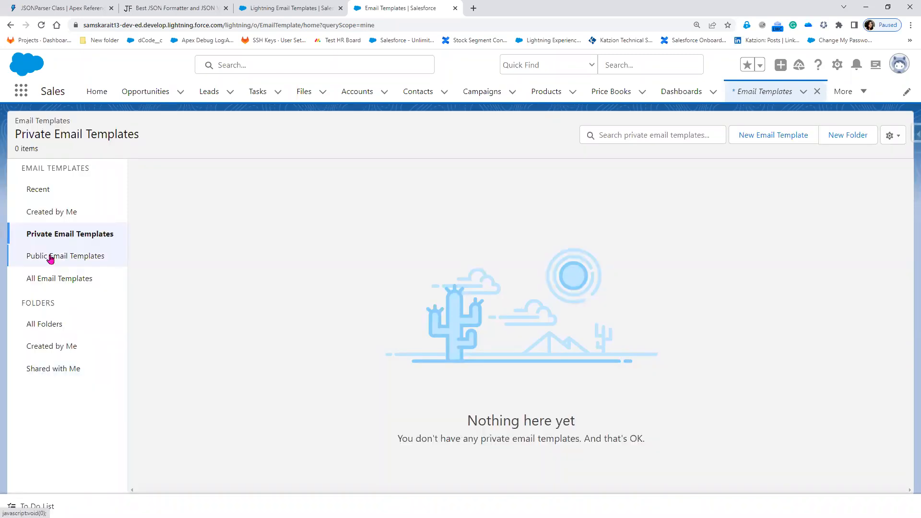
click(51, 258)
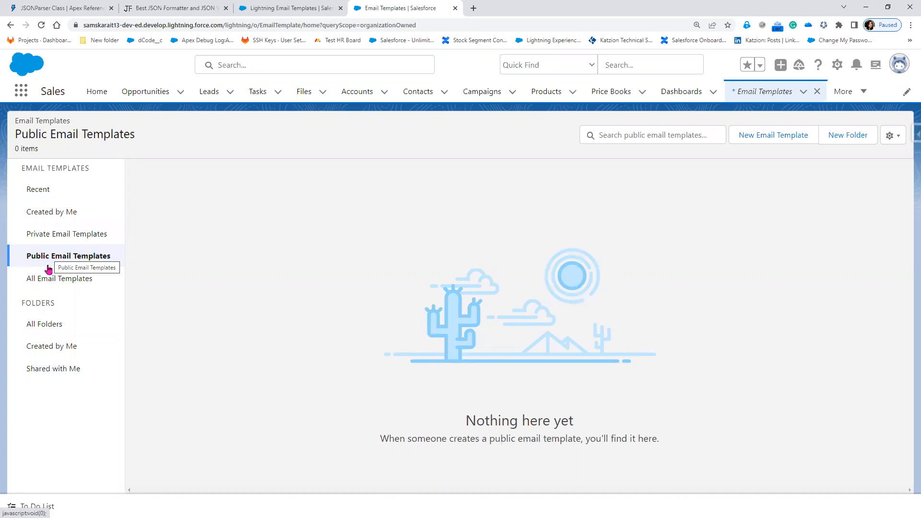
click(46, 280)
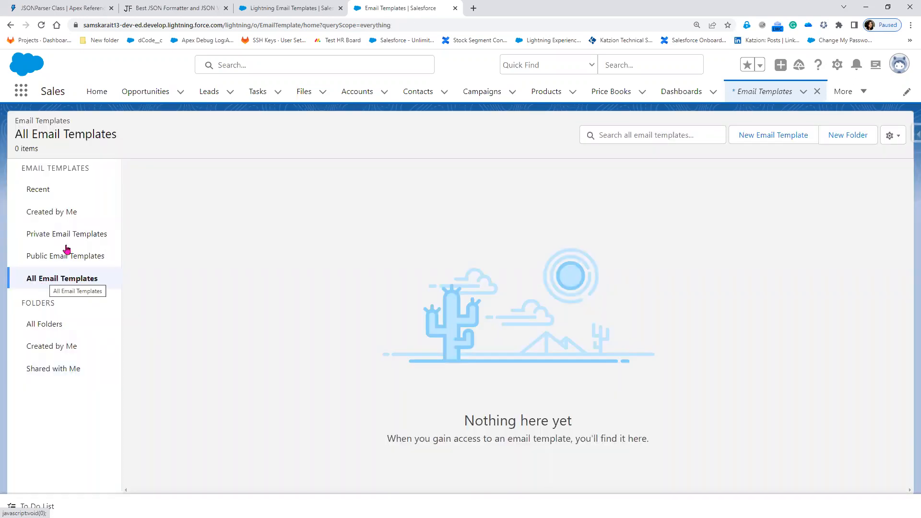
- Examine the Classic Email Templates list in Setup and compare it with the All Email Templates view
click(287, 8)
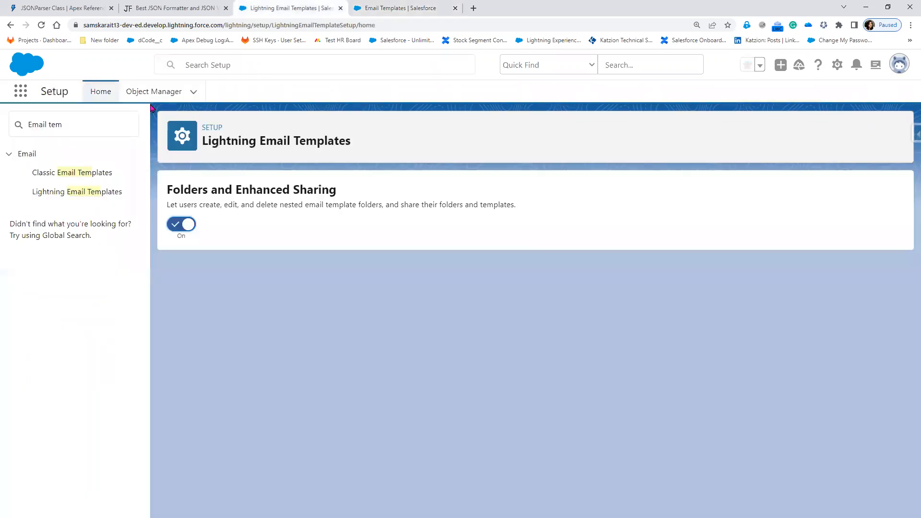
click(69, 176)
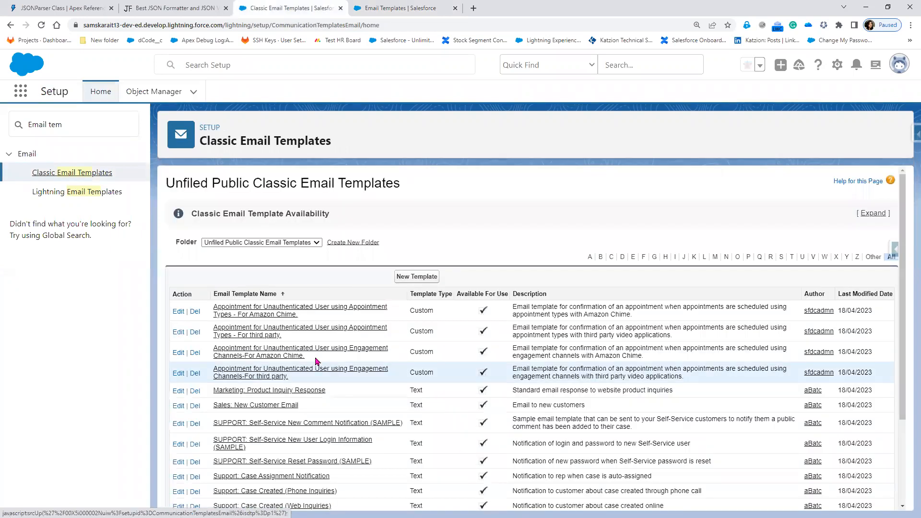
scroll(317, 384, down, 2)
key(ctrl+Tab)
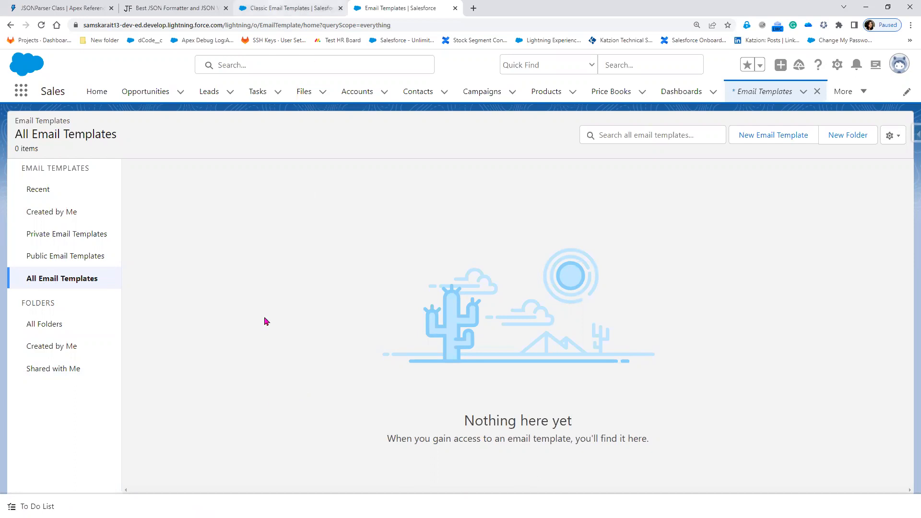
key(ctrl+shift+Tab)
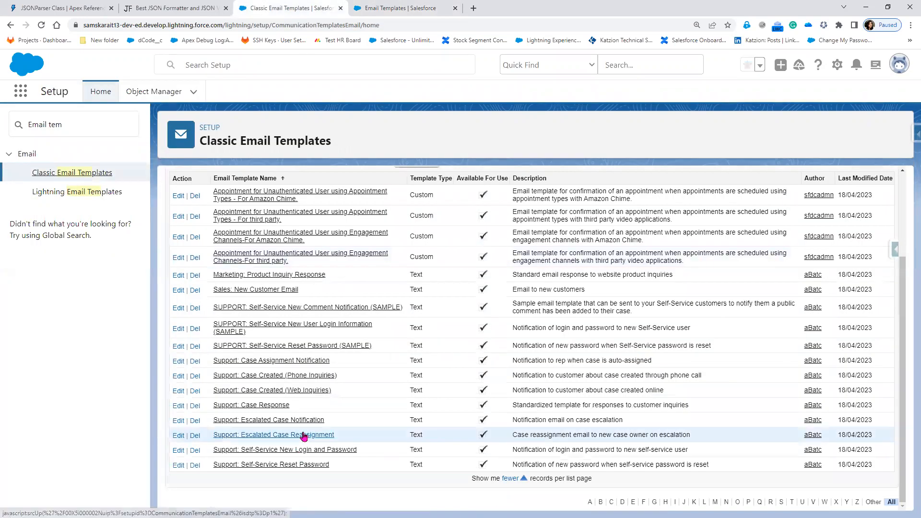
scroll(302, 437, up, 3)
scroll(300, 438, down, 3)
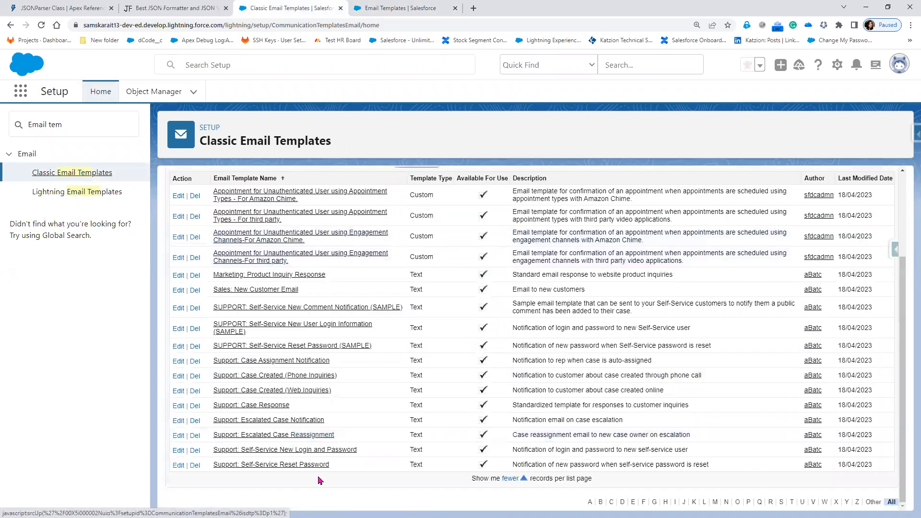
- Check each email template view in the Sales app: Recent, Created by Me, Private, Public and All Email Templates
click(425, 9)
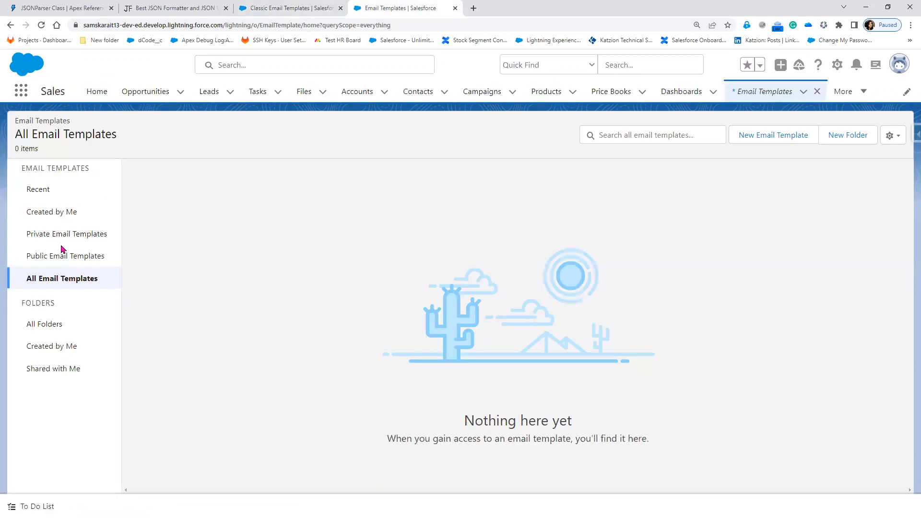
click(63, 251)
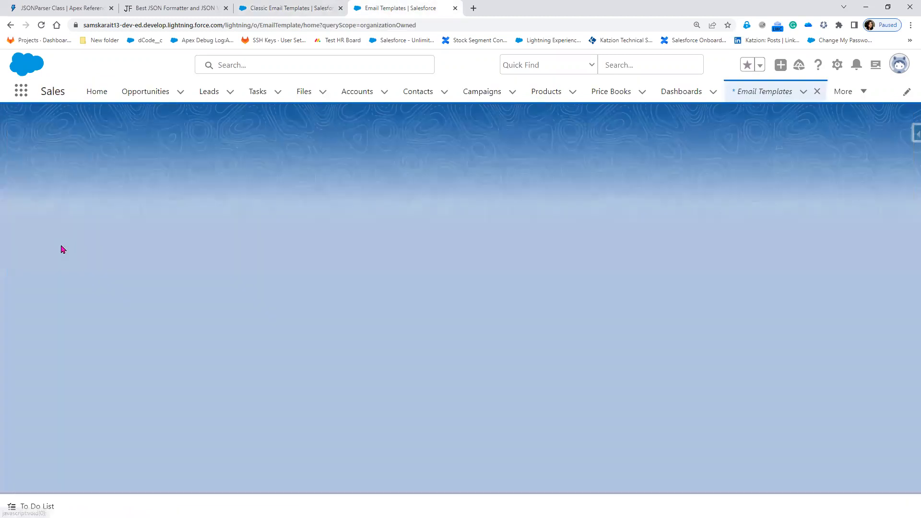
click(67, 239)
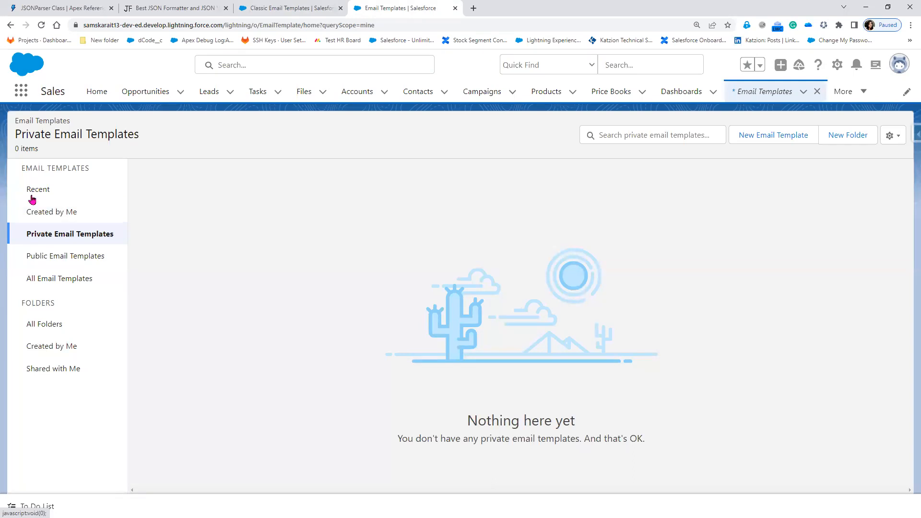
click(33, 198)
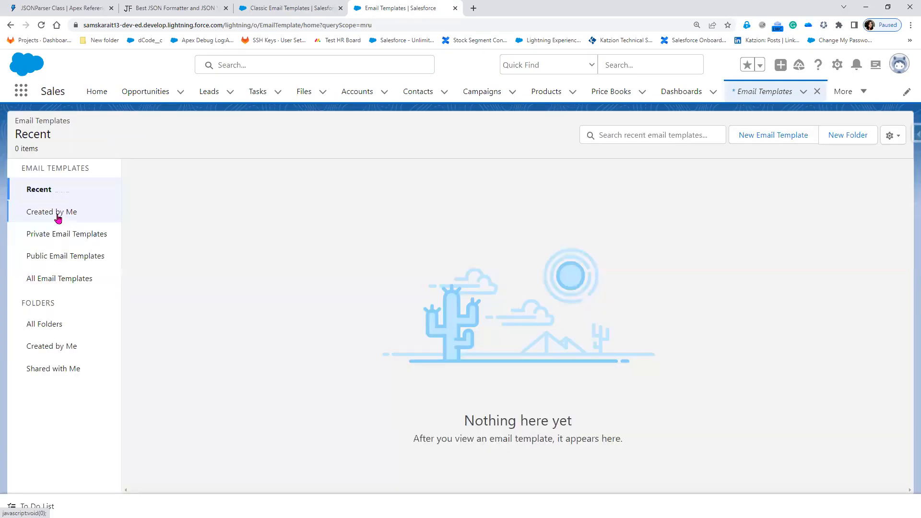
click(59, 215)
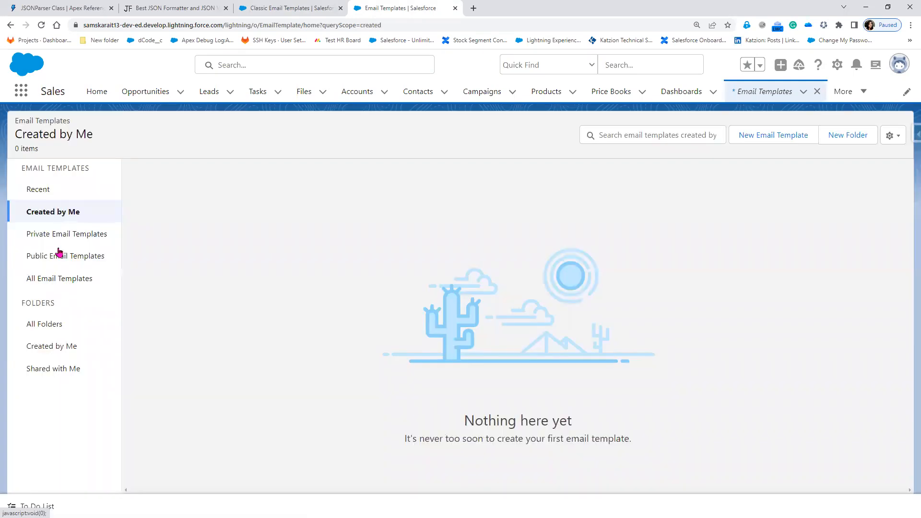
click(59, 237)
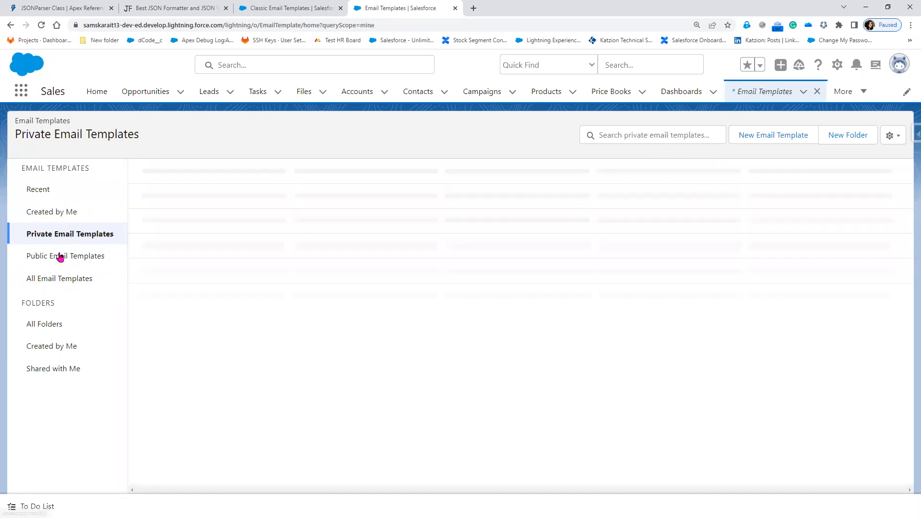
click(59, 258)
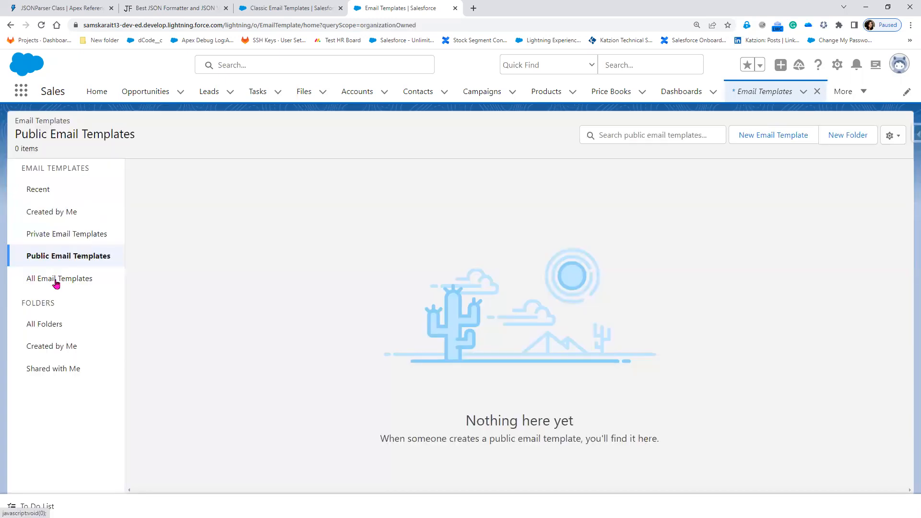
click(56, 282)
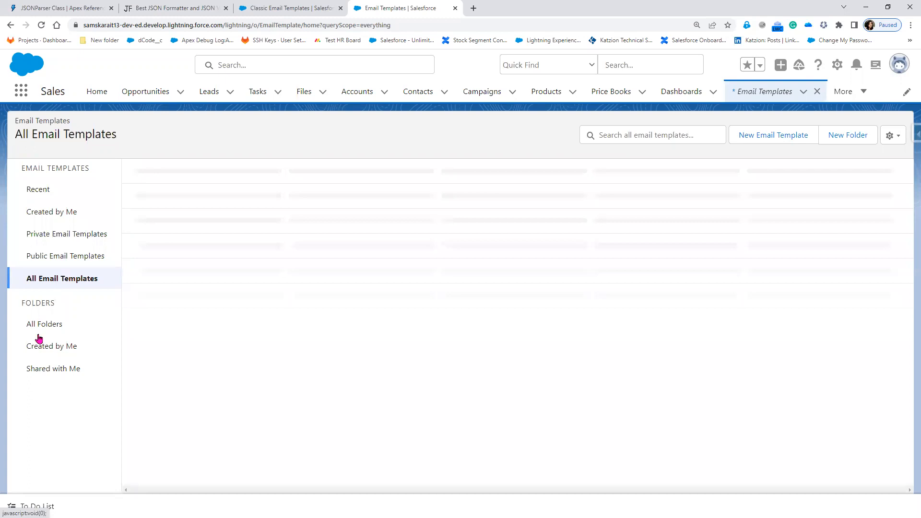
- Check the email template folder views: All Folders, Created by Me and Shared with Me
click(38, 326)
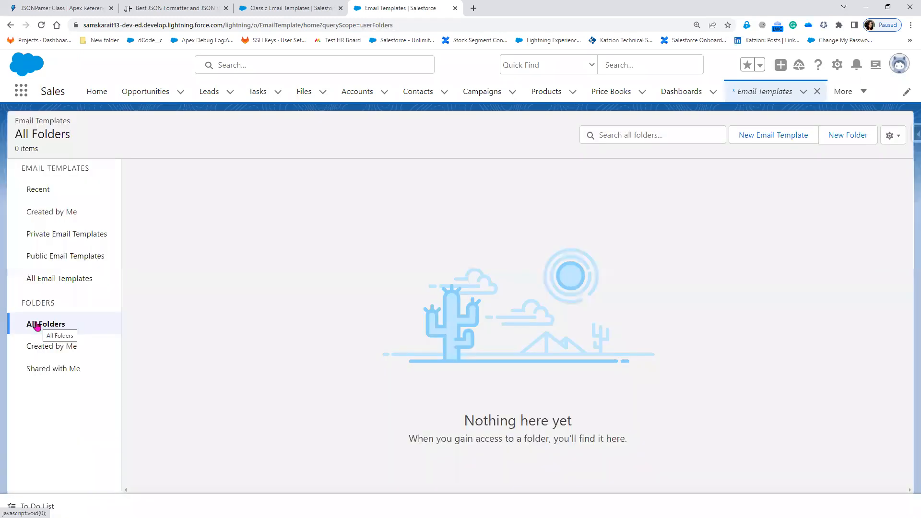
click(30, 352)
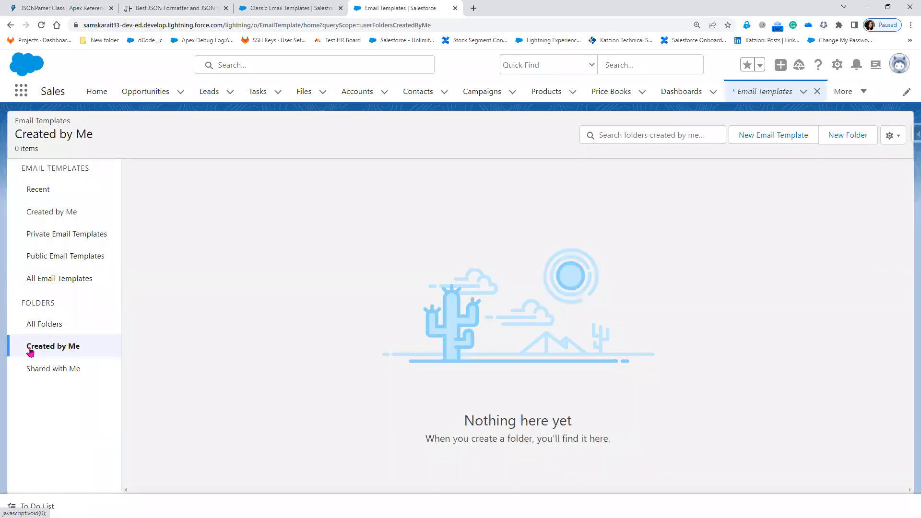
click(56, 376)
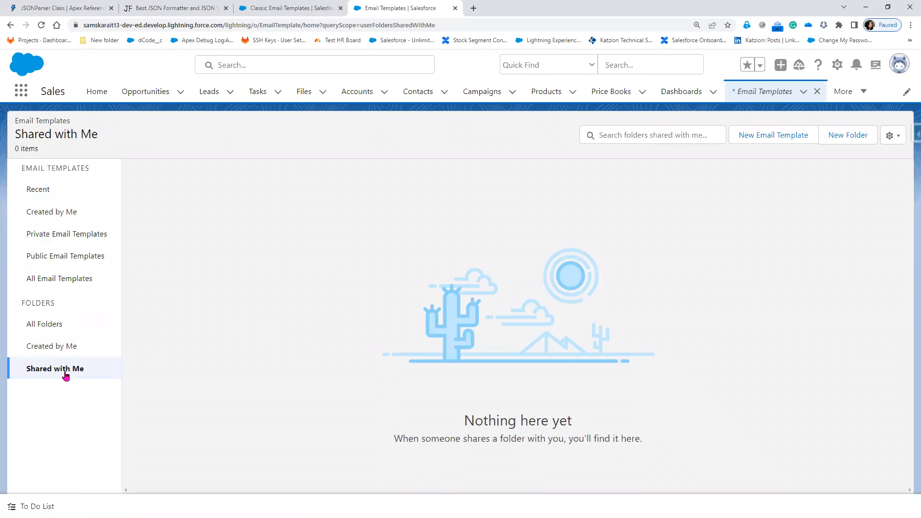
- Create an email template folder labelled "Lightning Folder" with the unique name LightningFolder
click(847, 135)
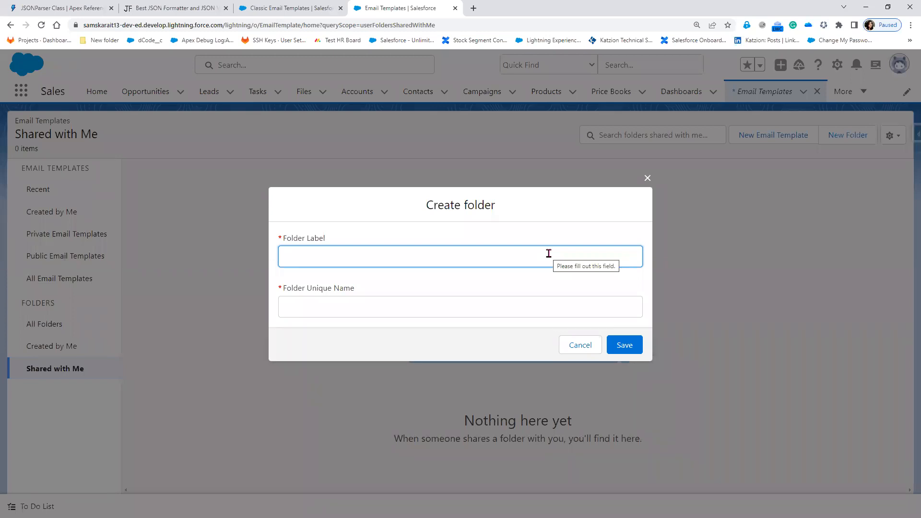
text(Lightni)
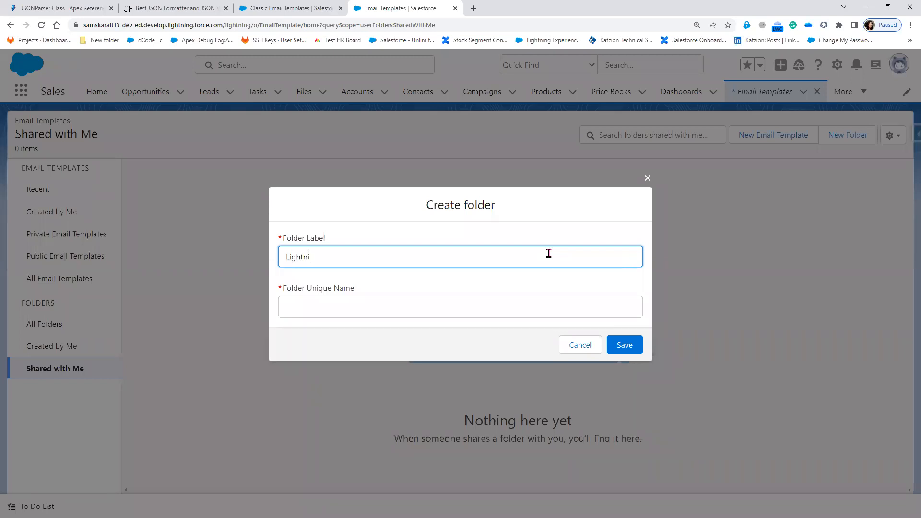
text(ng Folder)
key(Tab)
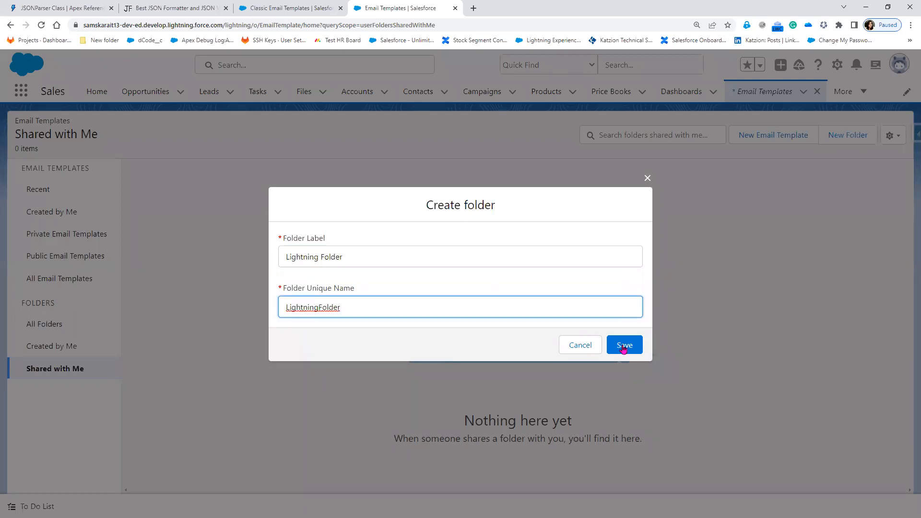
click(624, 346)
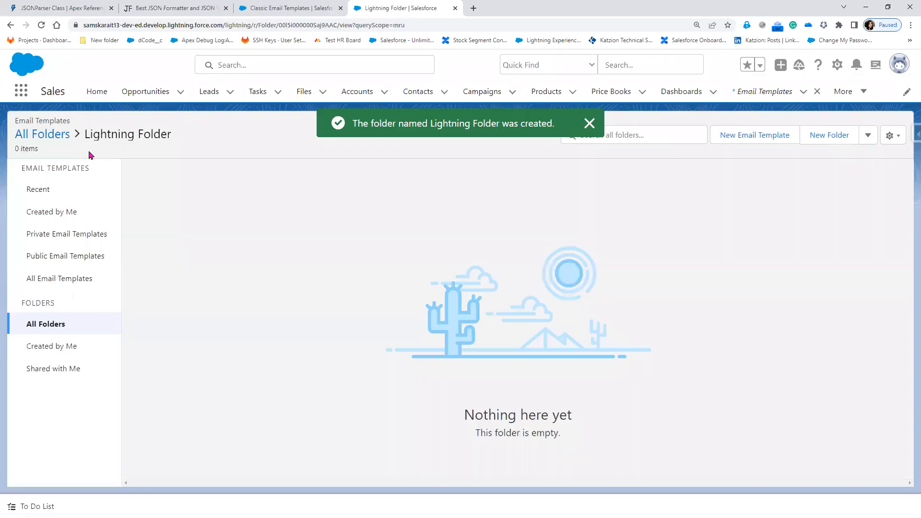
- Reload the Classic Email Templates page in Setup with developer tools open and check the Folder list for Lightning Folder
click(270, 7)
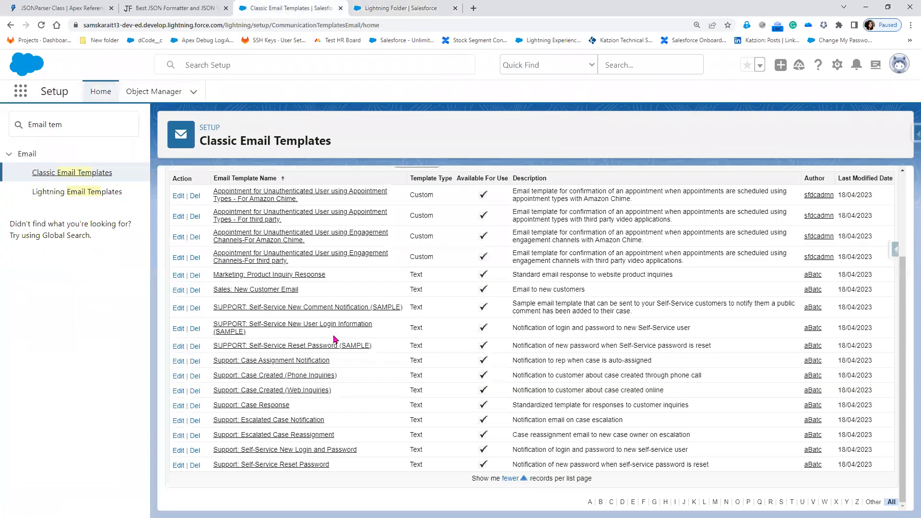
scroll(427, 204, up, 3)
right_click(428, 197)
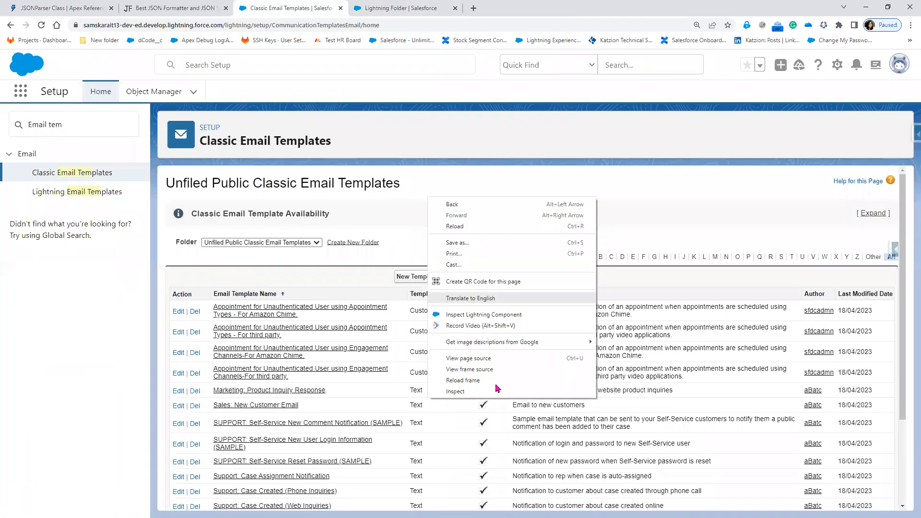
click(56, 68)
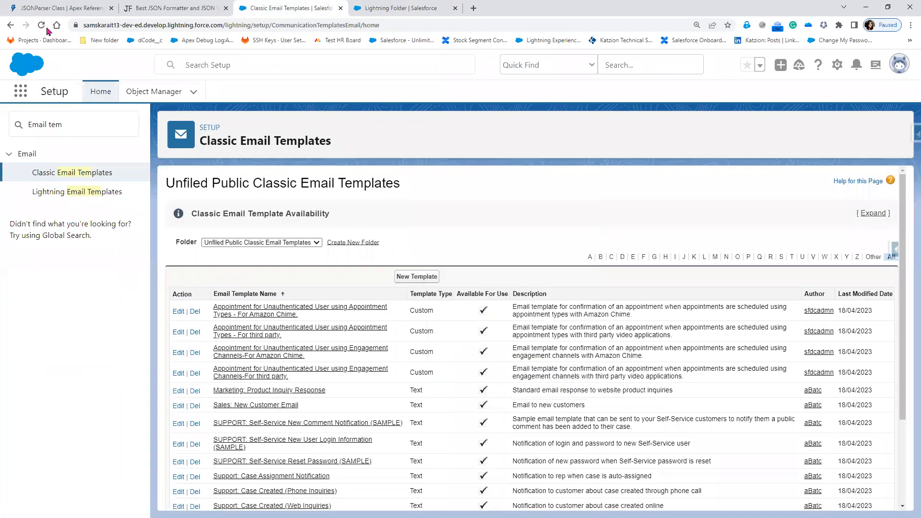
click(42, 29)
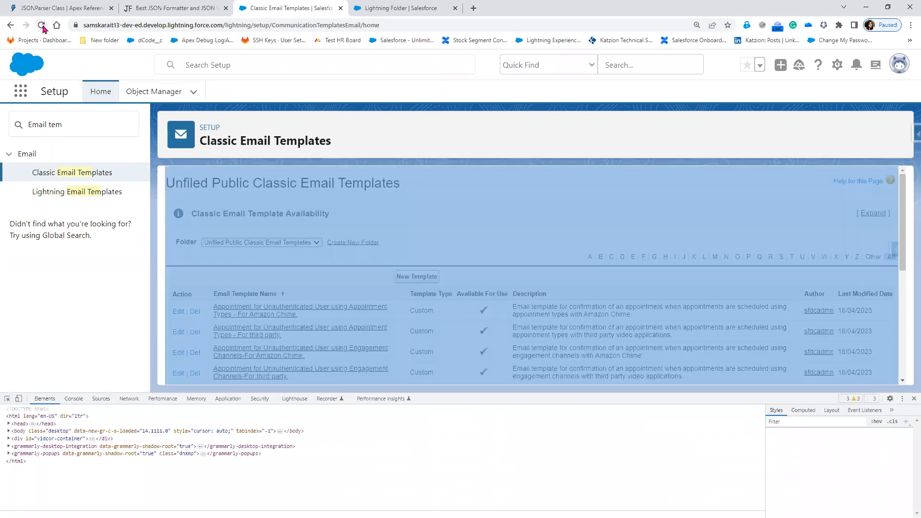
click(42, 25)
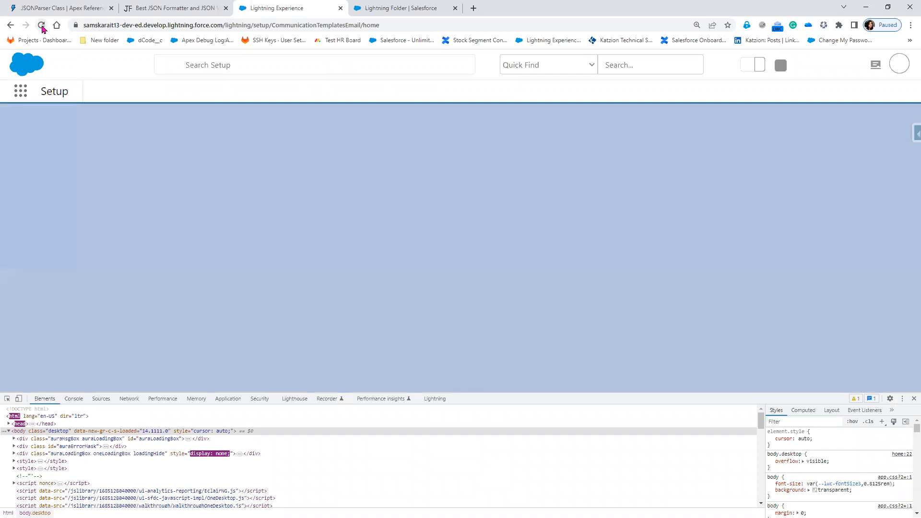
right_click(43, 28)
key(Return)
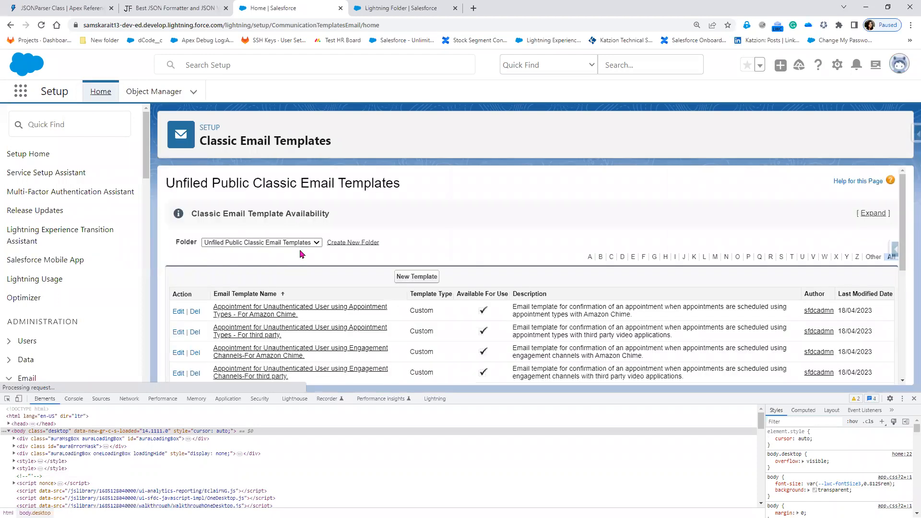
click(316, 244)
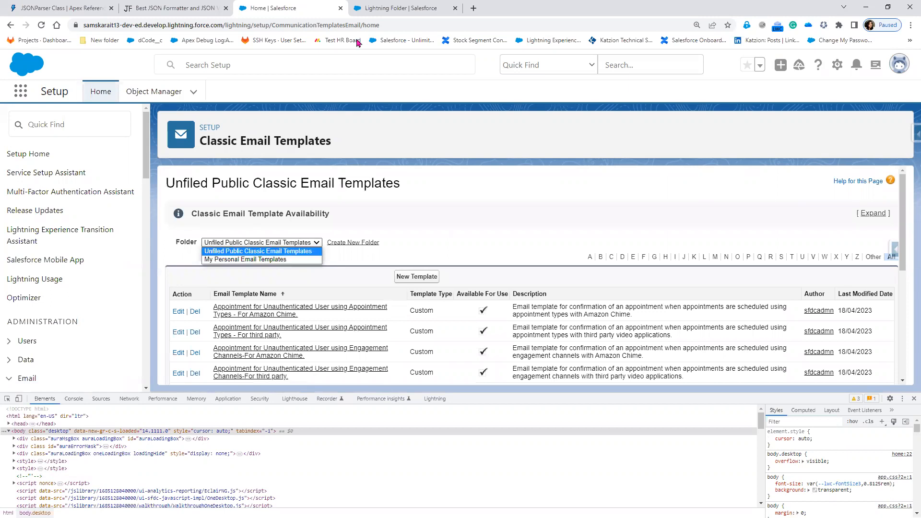
- Reload the Setup page again and compare Classic Email Templates with the Lightning Folder page in the Sales app
click(403, 7)
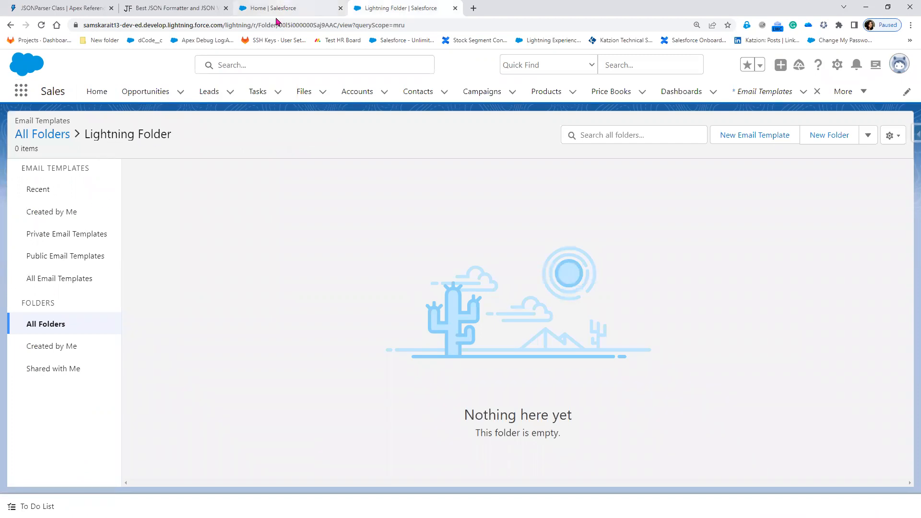
key(ctrl+Page_Up)
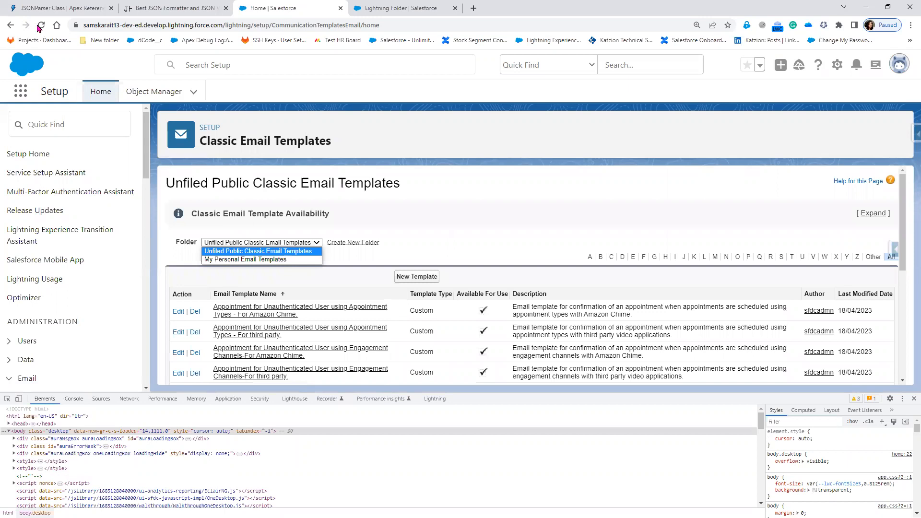
click(40, 26)
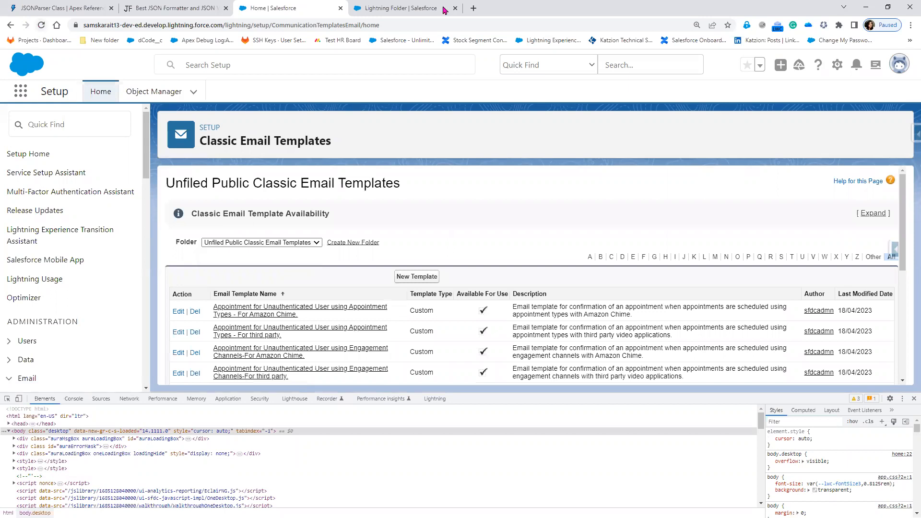
click(379, 7)
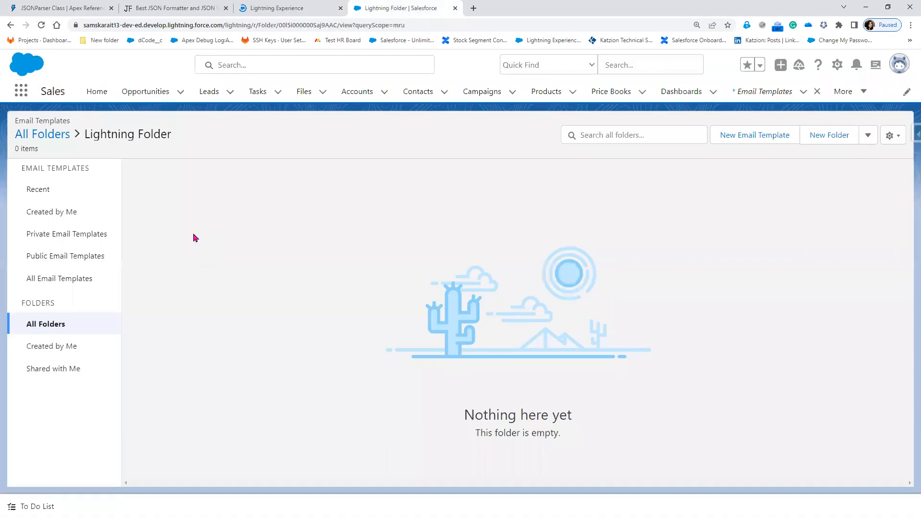
click(50, 365)
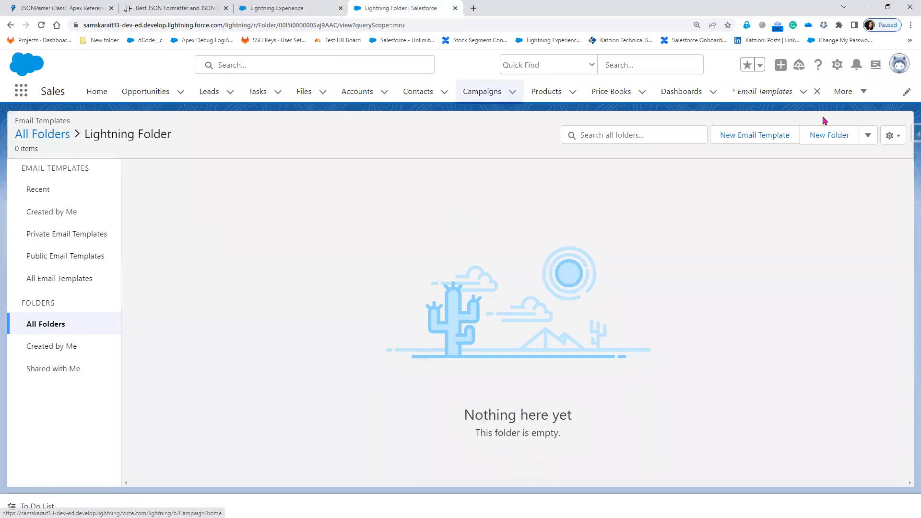
click(266, 7)
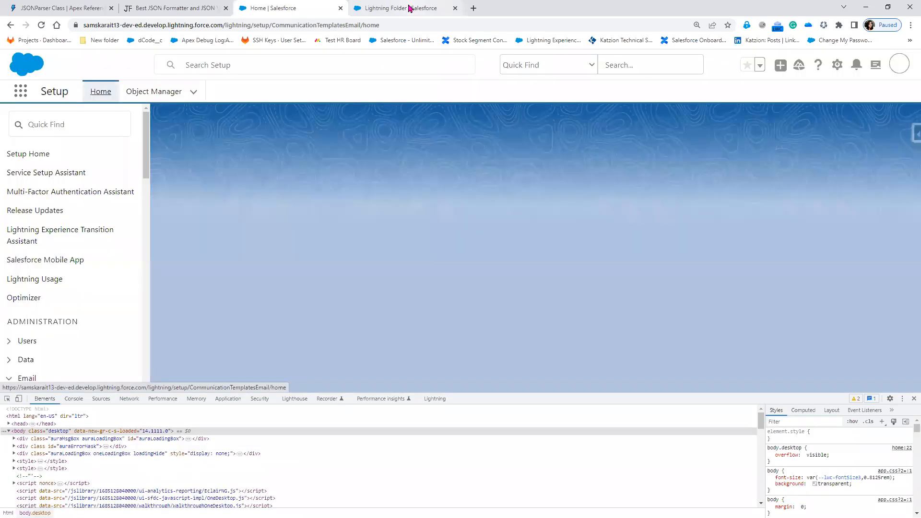
click(408, 9)
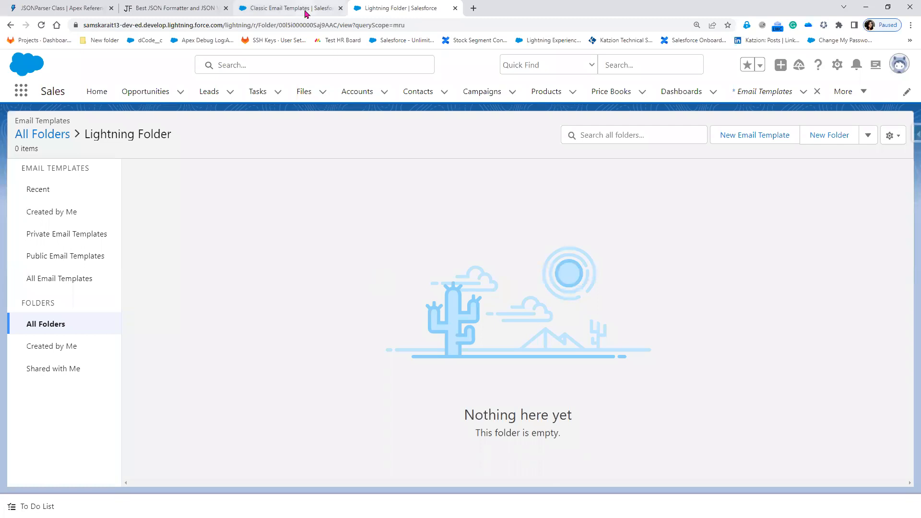
click(290, 9)
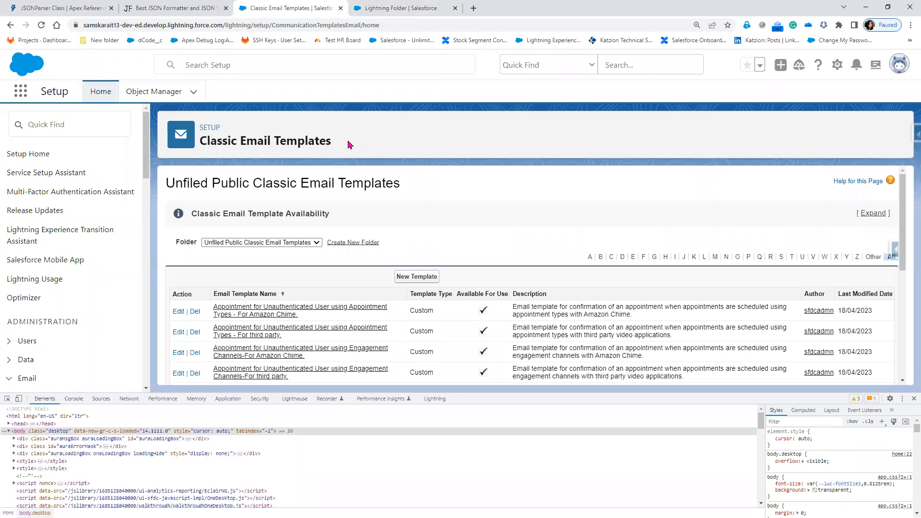
click(425, 10)
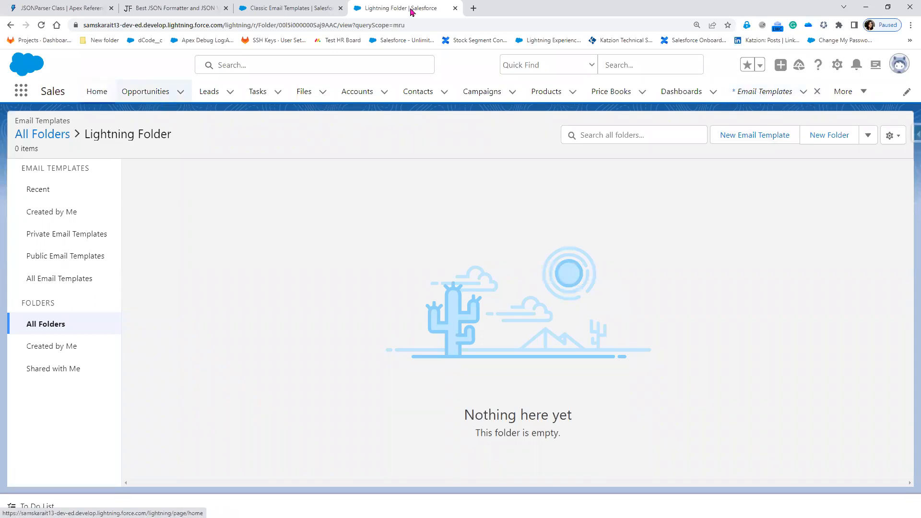
click(285, 5)
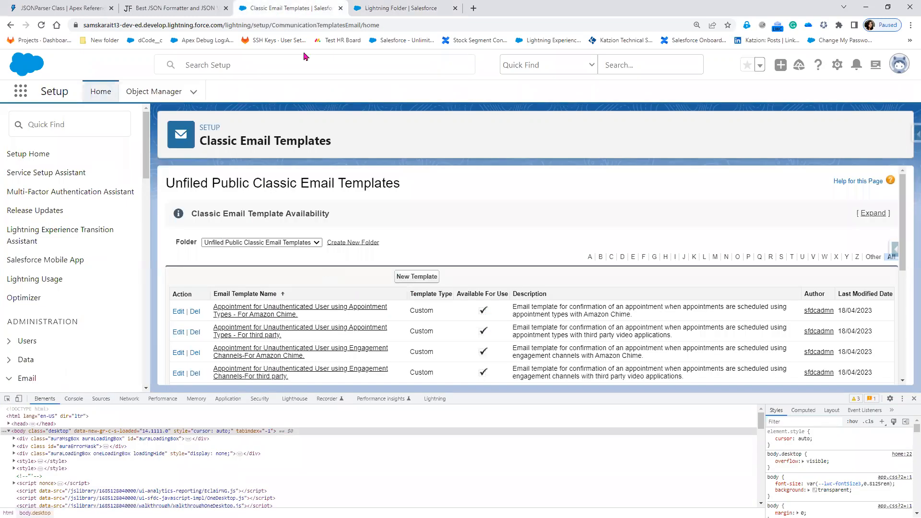
- Search Setup for "email t" and check the Folders and Enhanced Sharing setting under Lightning Email Templates
click(77, 126)
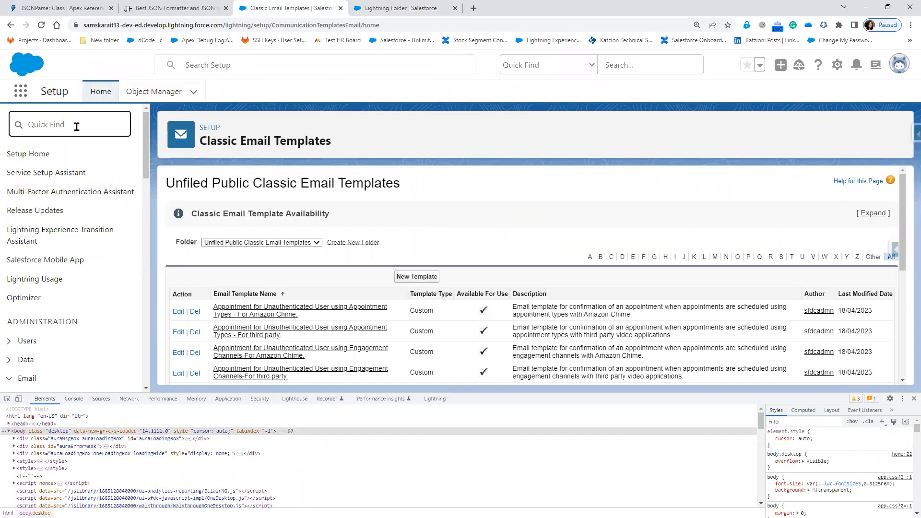
text(emai)
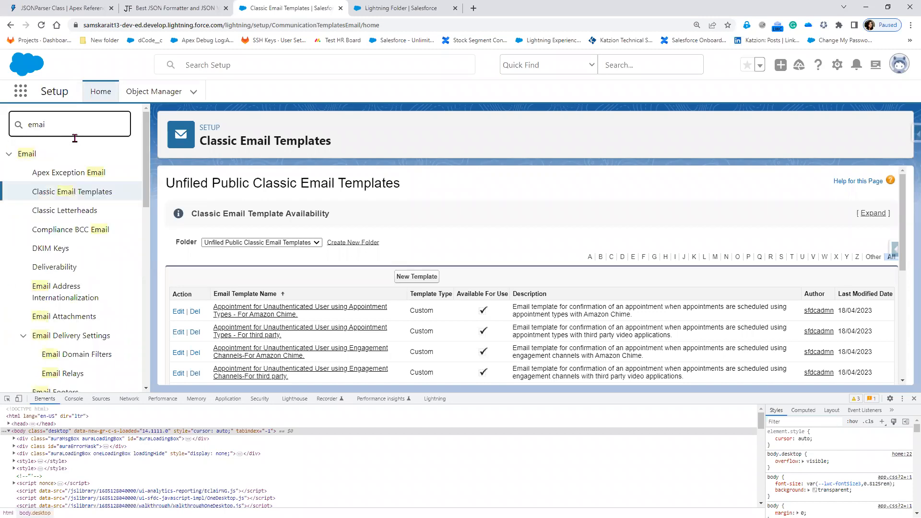
text( t)
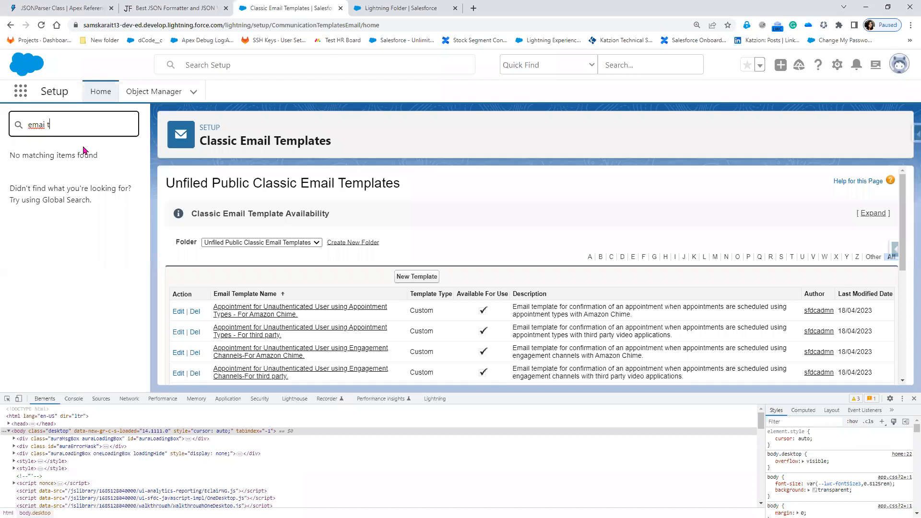
key(Left)
key(Left)
text(l)
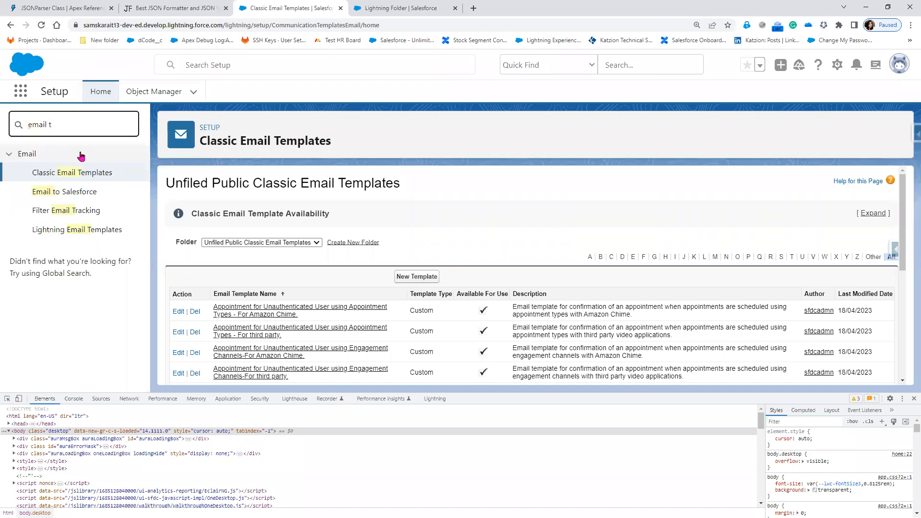
click(70, 236)
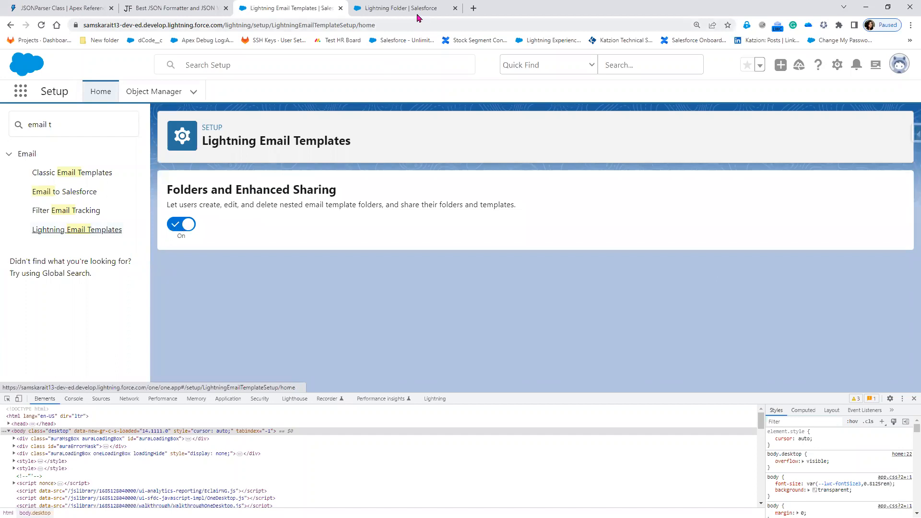
- Check All Folders and the Private, Public and All Email Templates views in the Sales app
key(ctrl+Tab)
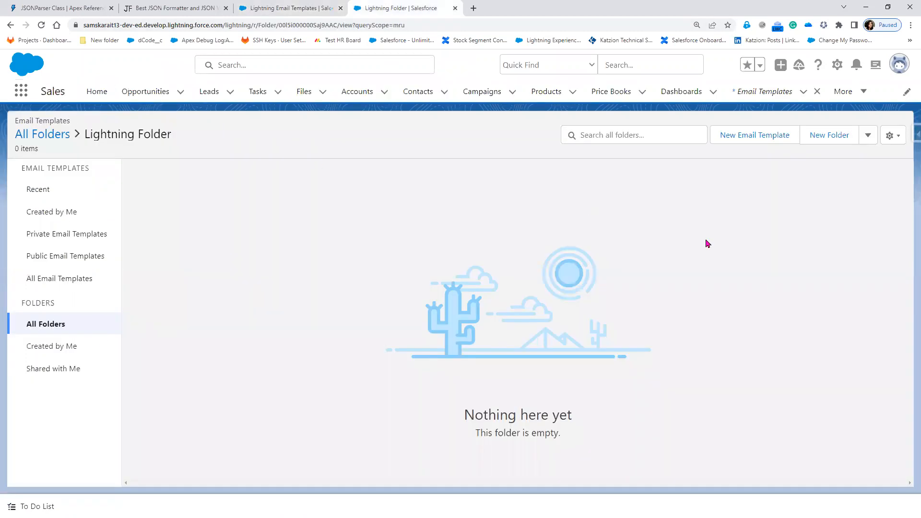
click(39, 143)
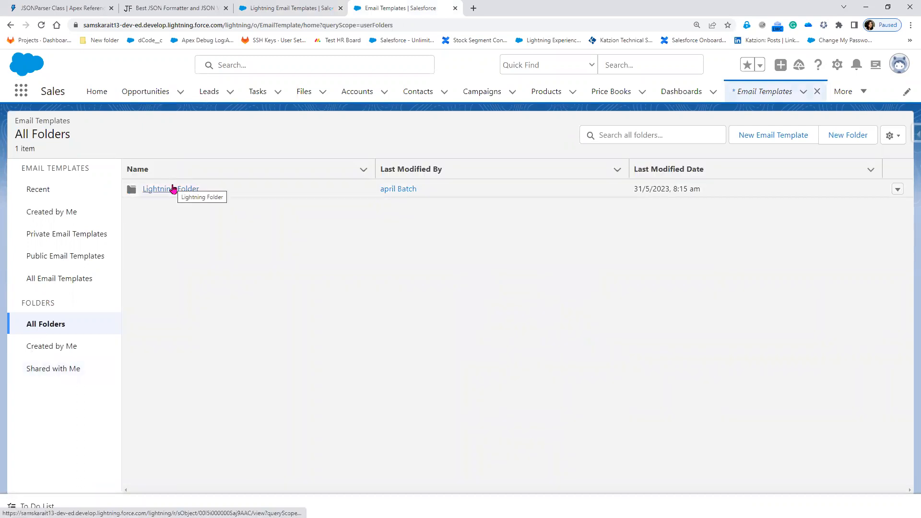
click(56, 241)
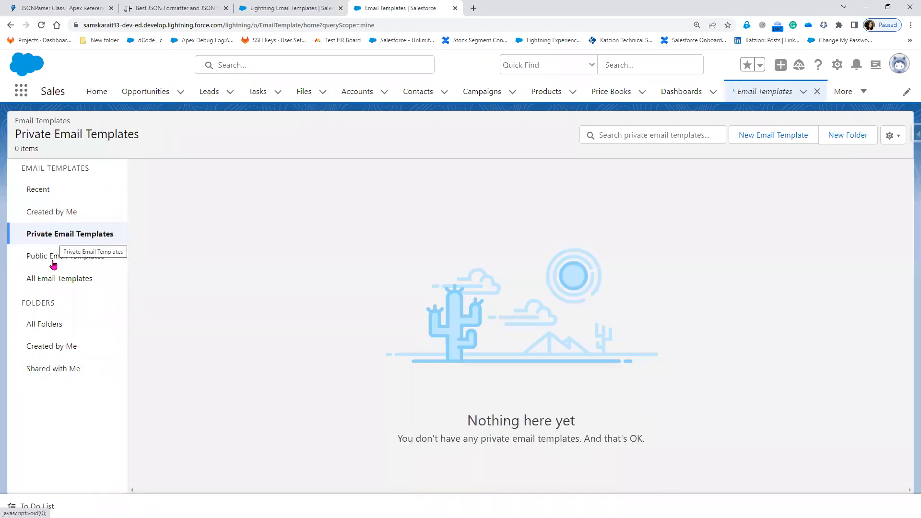
click(52, 262)
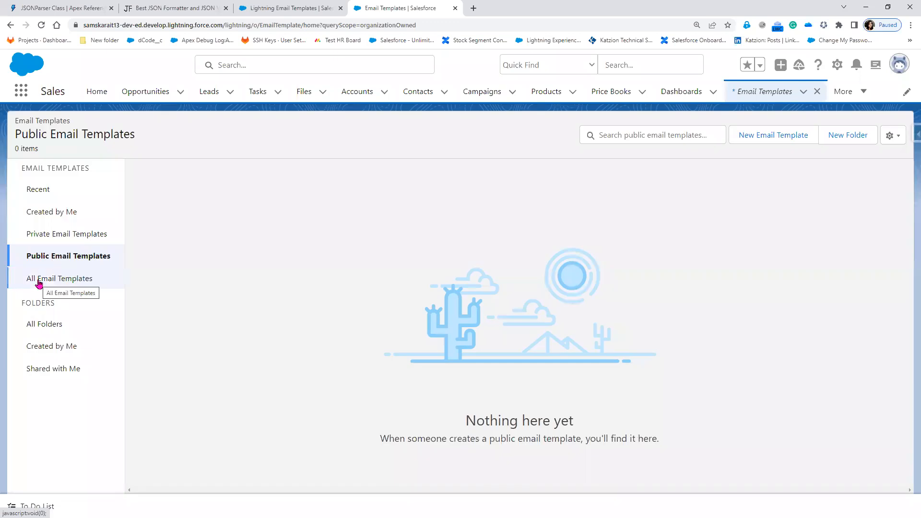
click(39, 284)
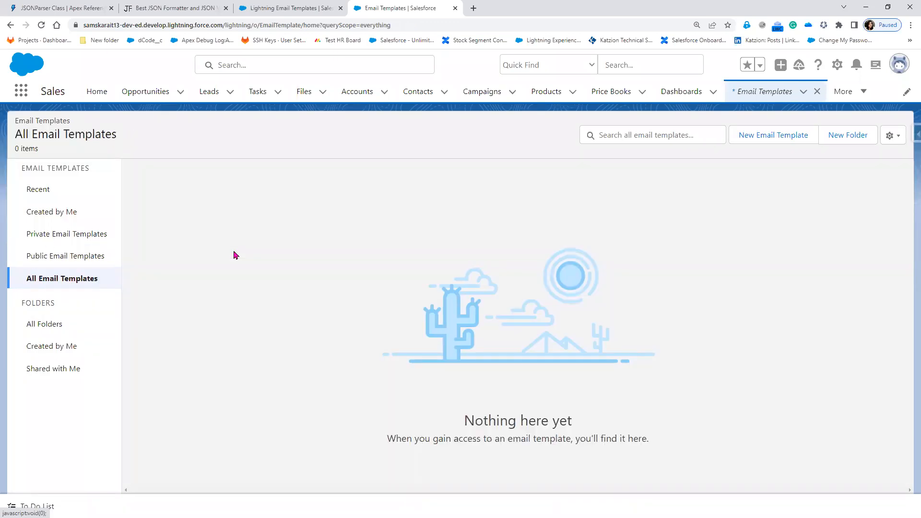
- Return to Classic Email Templates in Setup and close the developer tools
click(259, 12)
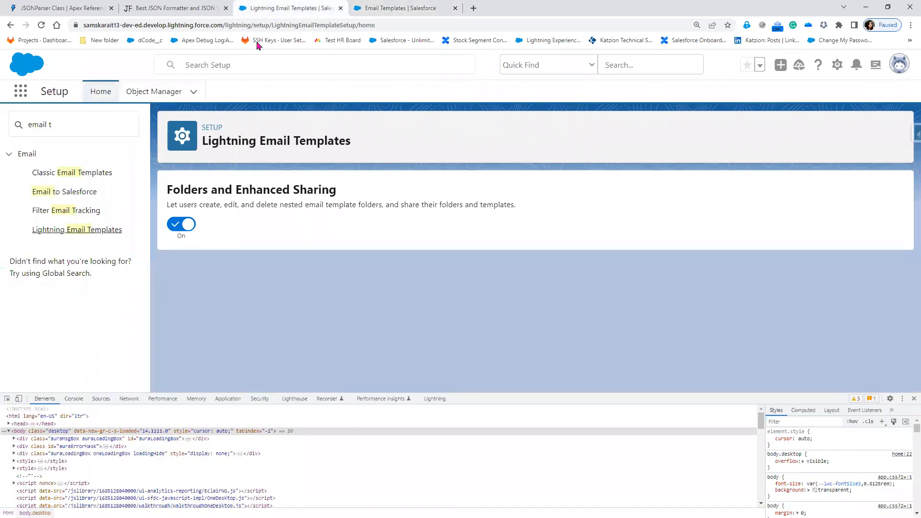
click(78, 174)
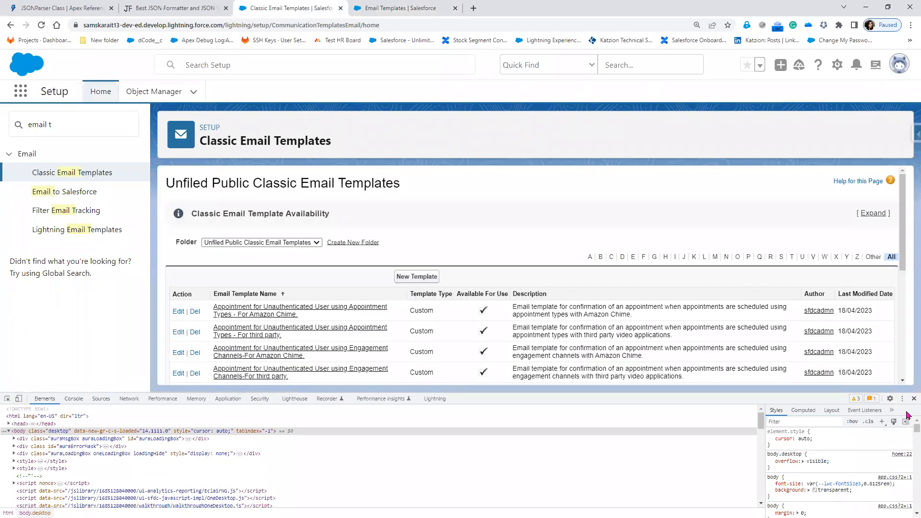
click(914, 399)
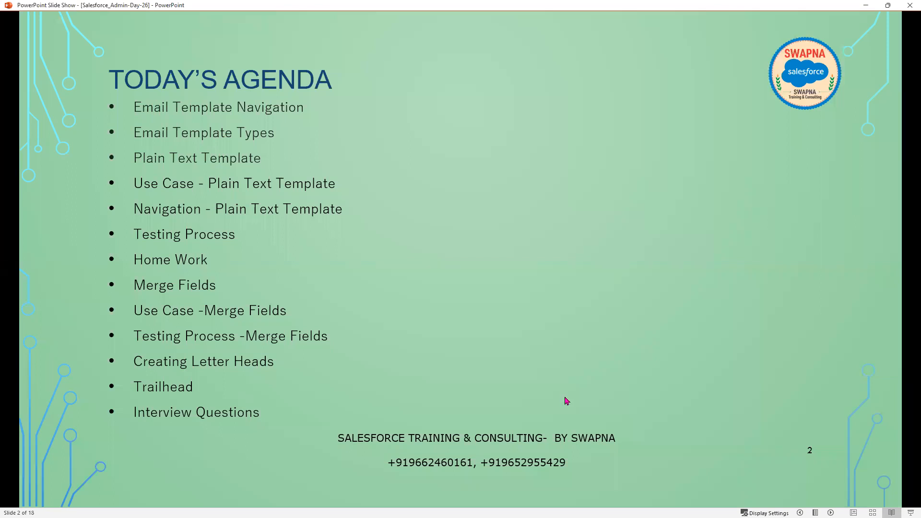
- Compare the Email Template Types slide in PowerPoint with the type choices for a new Classic email template in Salesforce
click(566, 401)
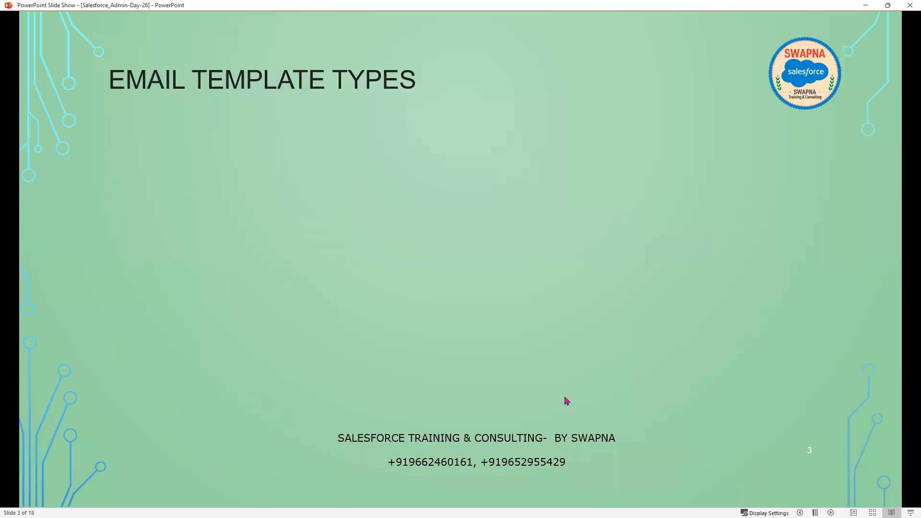
click(567, 401)
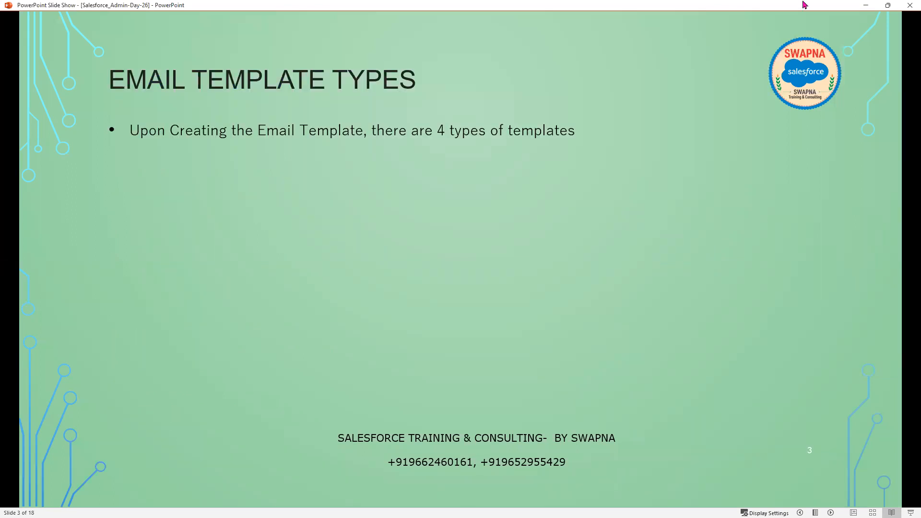
key(alt+Tab)
click(417, 276)
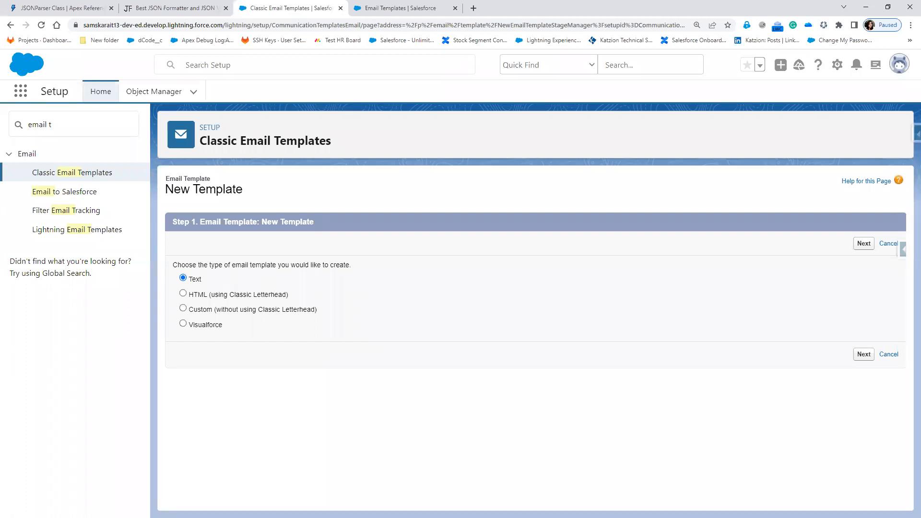
key(alt+Tab)
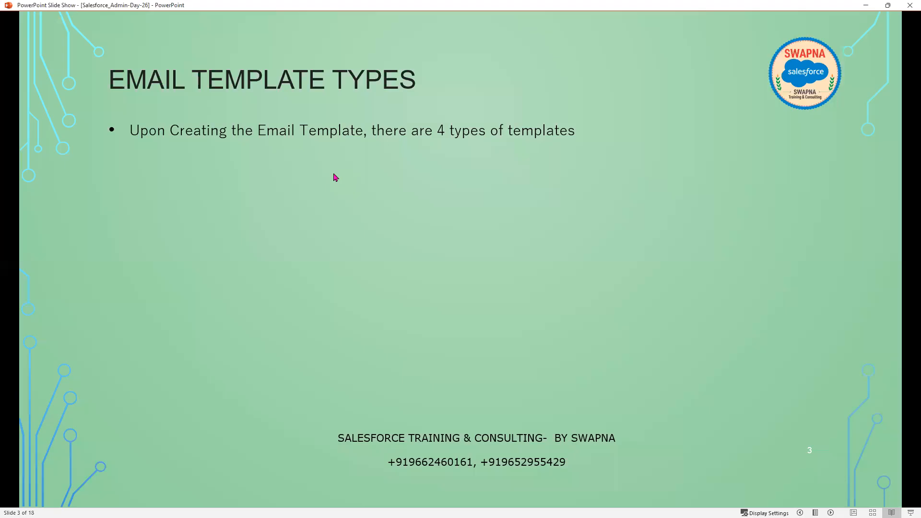
click(335, 175)
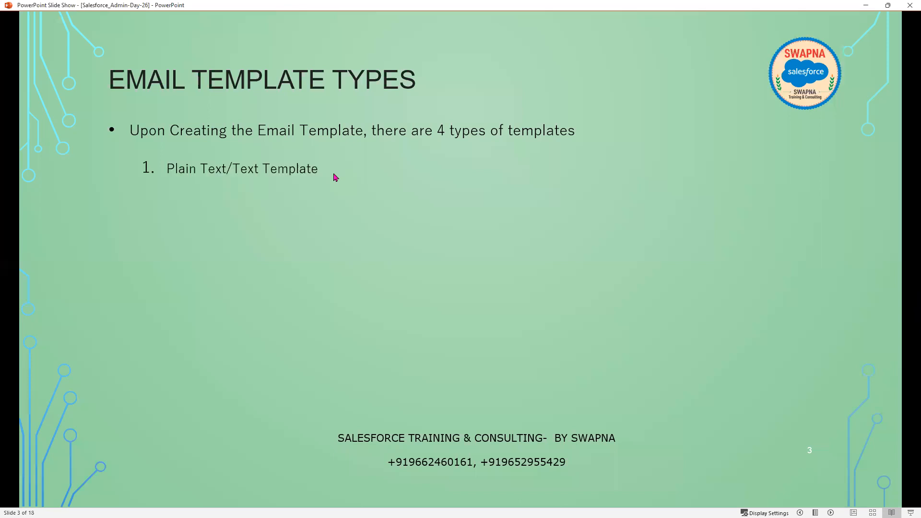
key(Right)
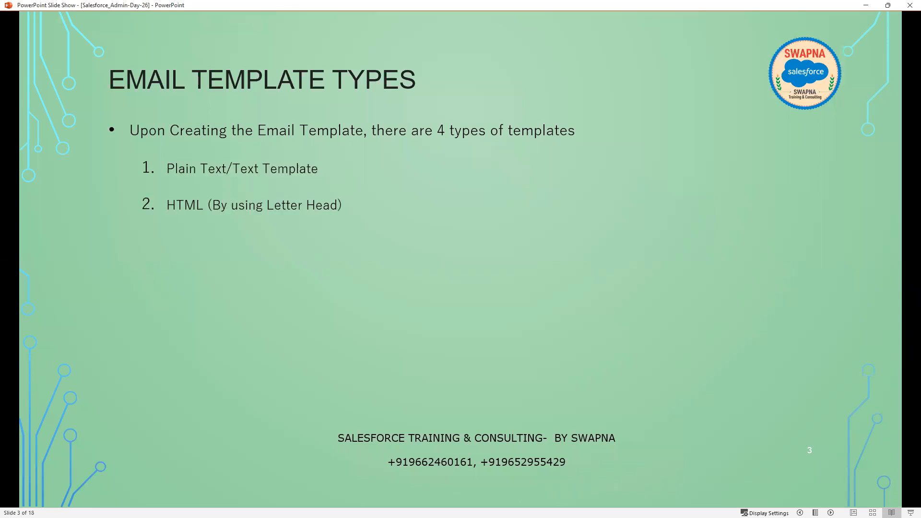
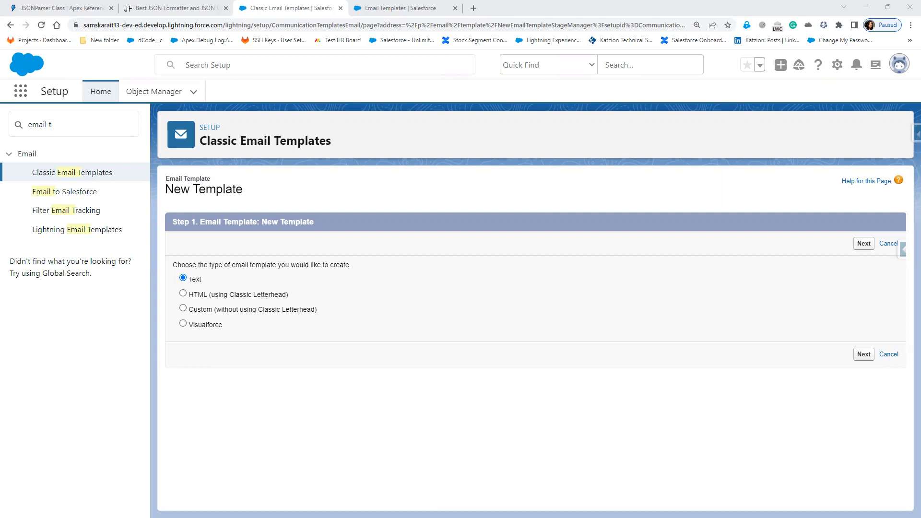
- Read the Navigation - Plain Text Template slide in PowerPoint through the instruction on selecting the email template folder
key(alt+Tab)
click(701, 342)
click(701, 342)
click(702, 346)
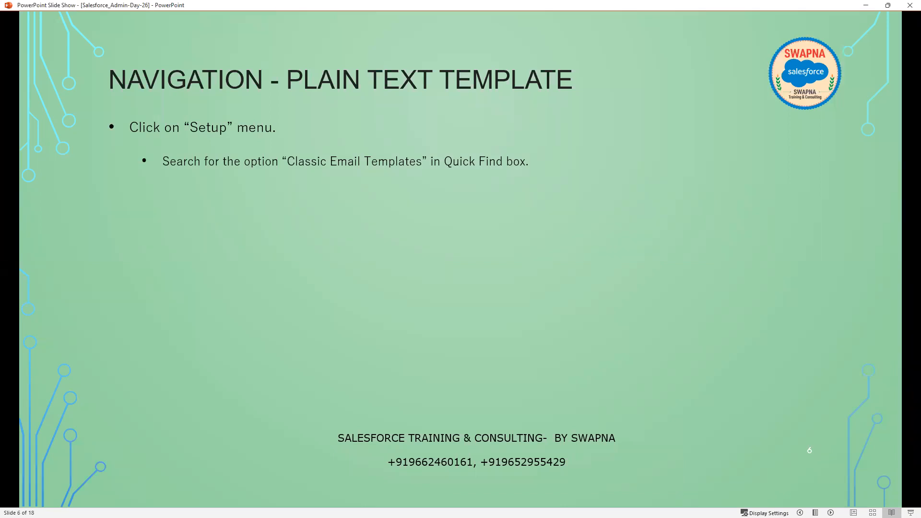
key(Right)
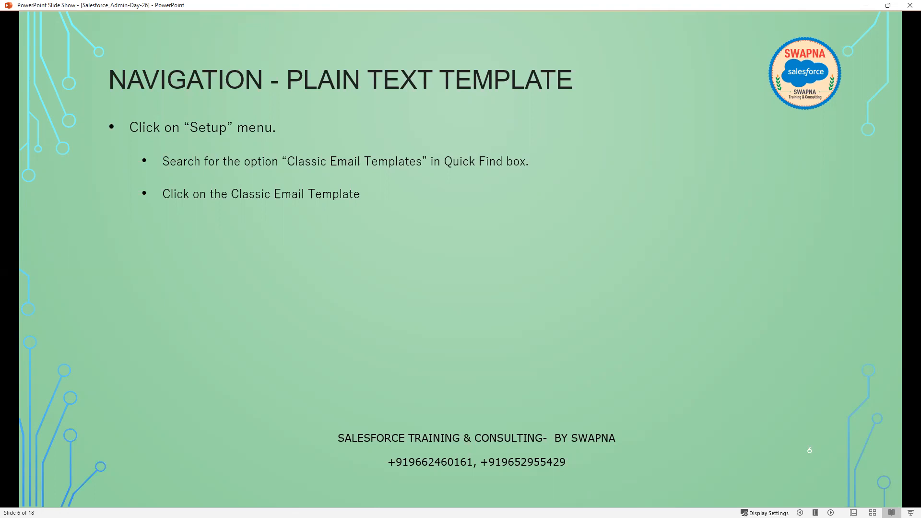
key(Right)
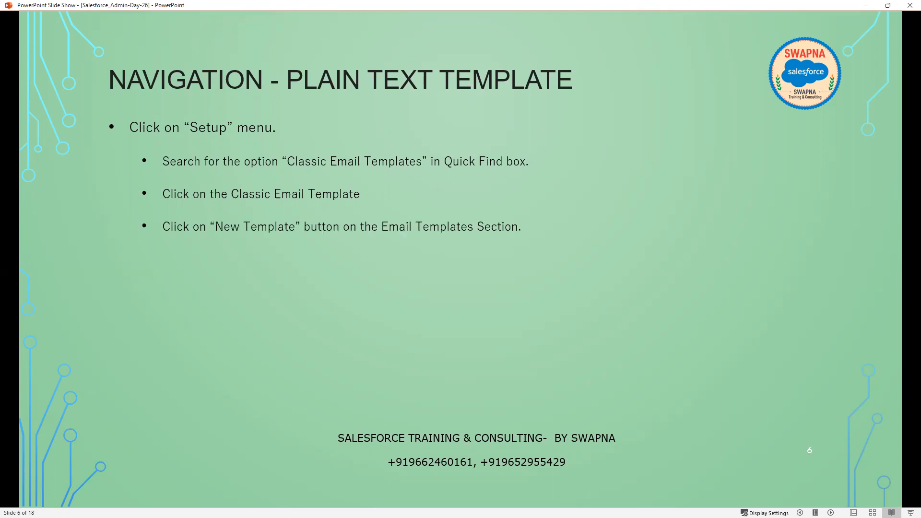
key(Right)
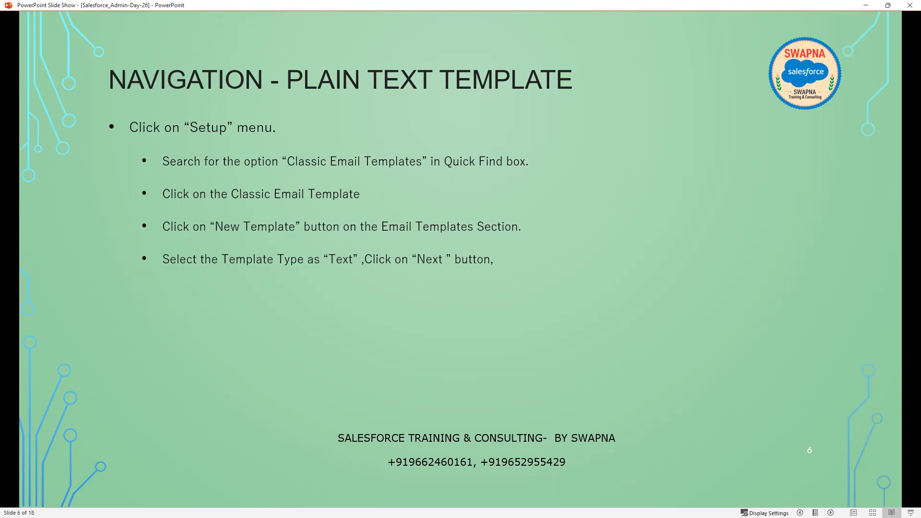
key(Right)
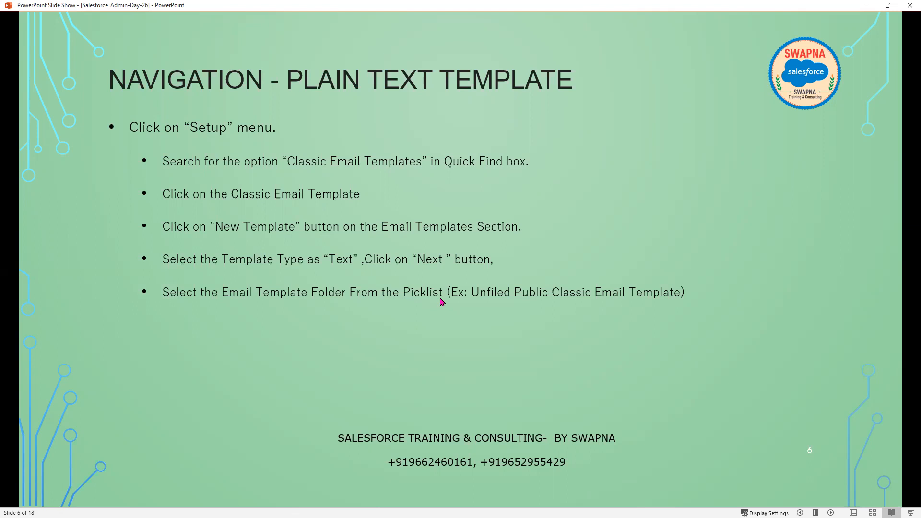
- Return to Salesforce, continue with the Text template type, examine the available Folder options and cancel the new template
click(865, 6)
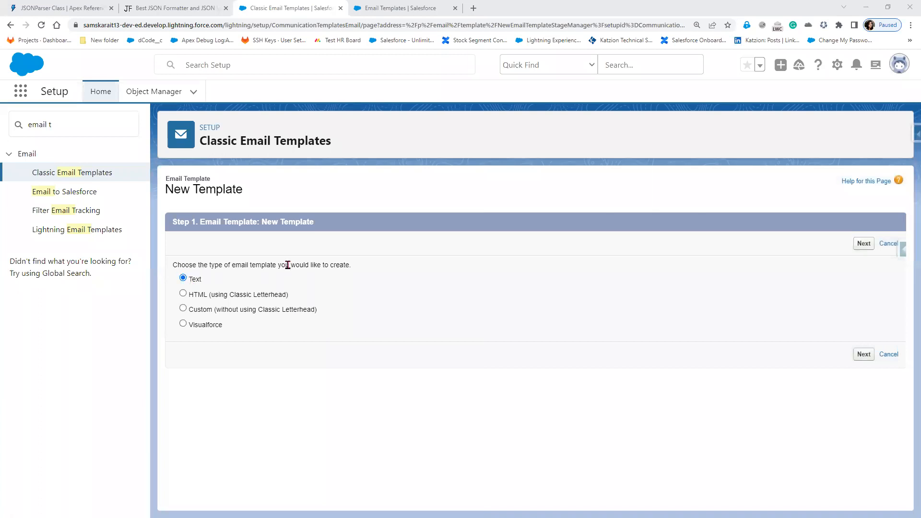
click(864, 356)
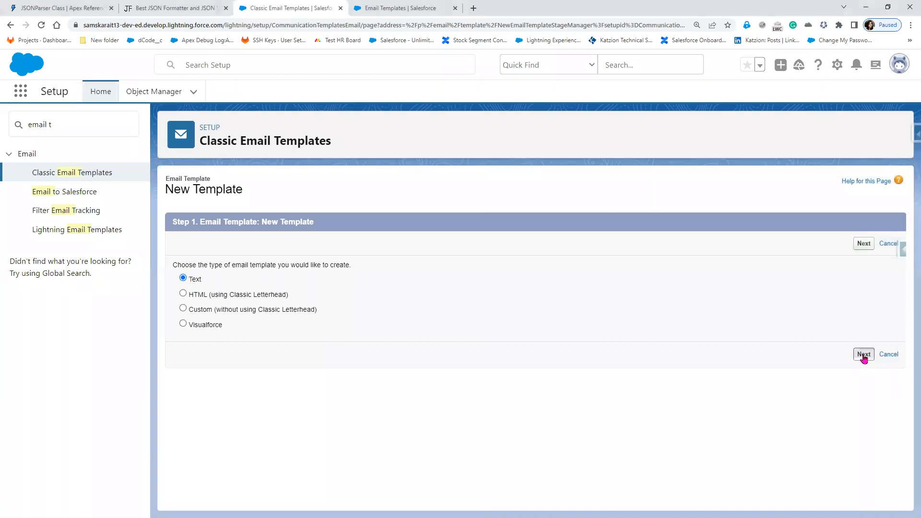
click(864, 356)
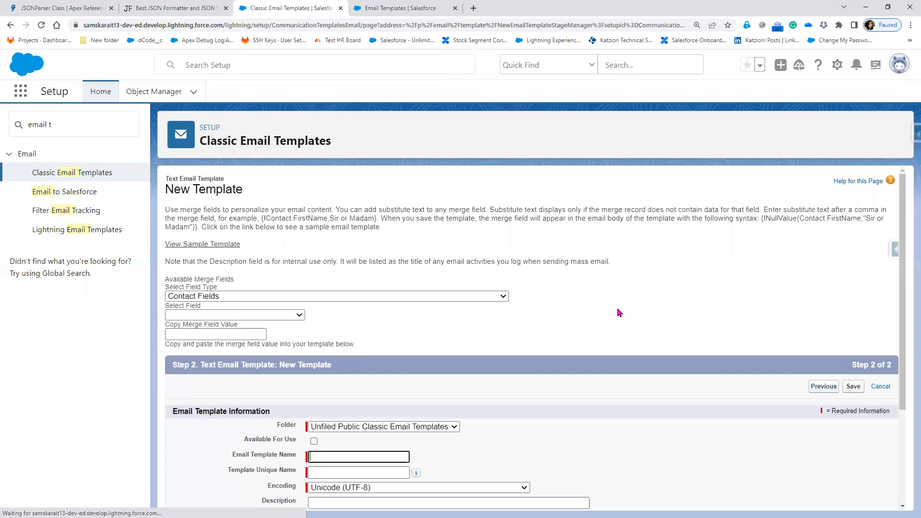
scroll(427, 386, down, 1)
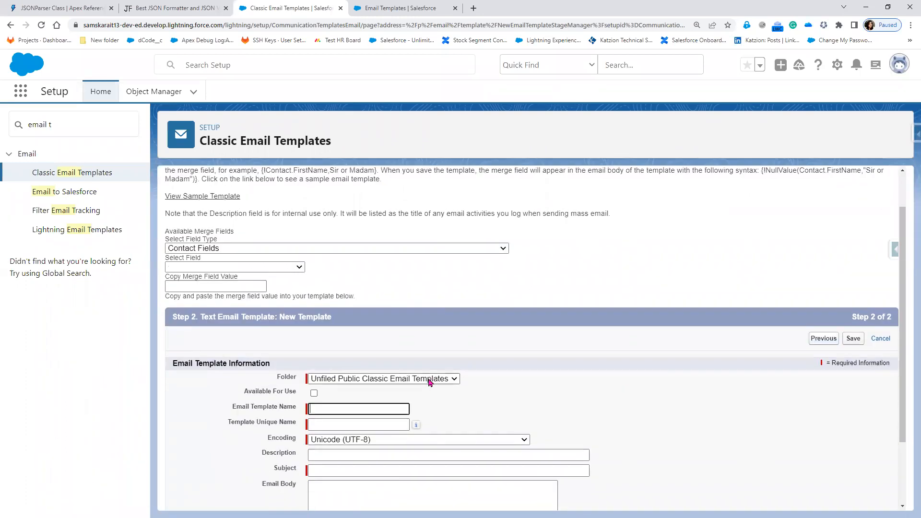
click(429, 380)
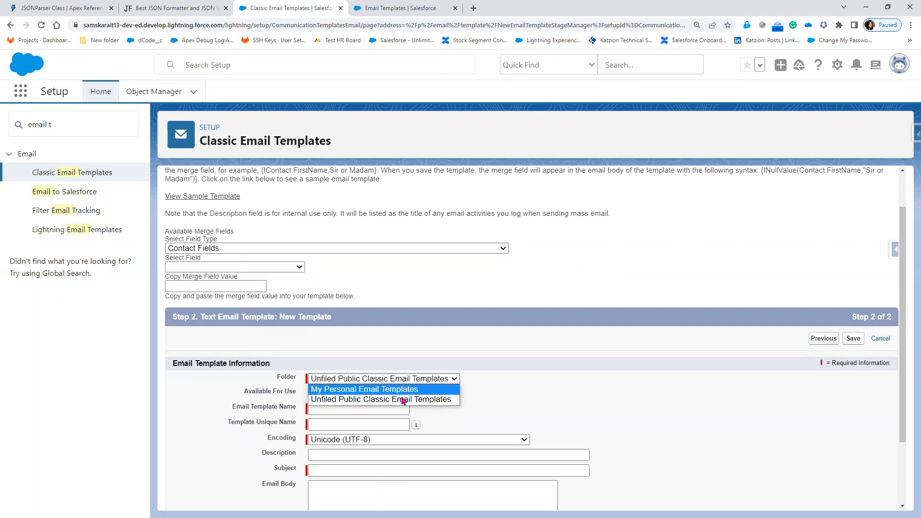
click(473, 384)
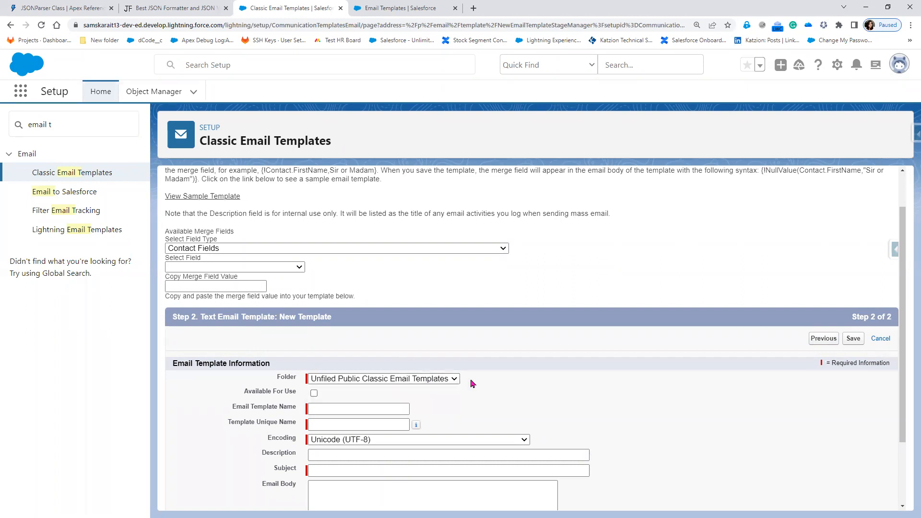
scroll(473, 383, down, 1)
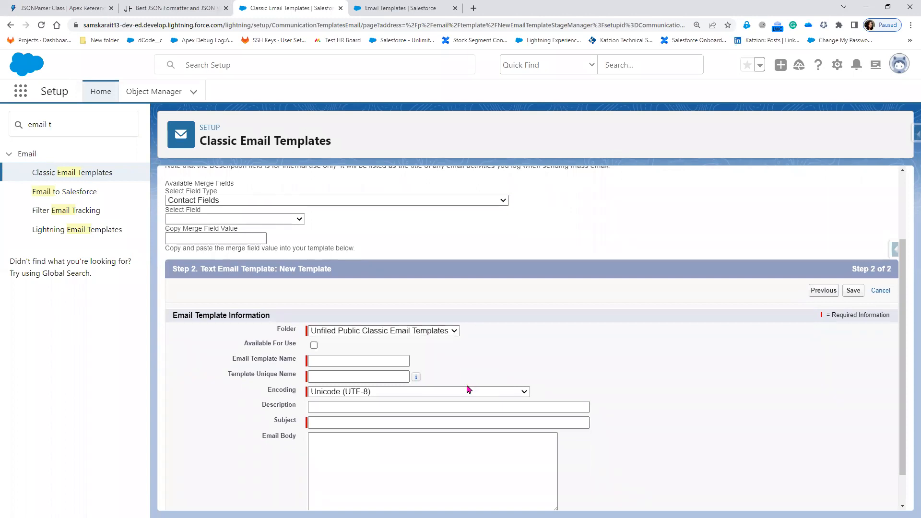
scroll(370, 333, up, 1)
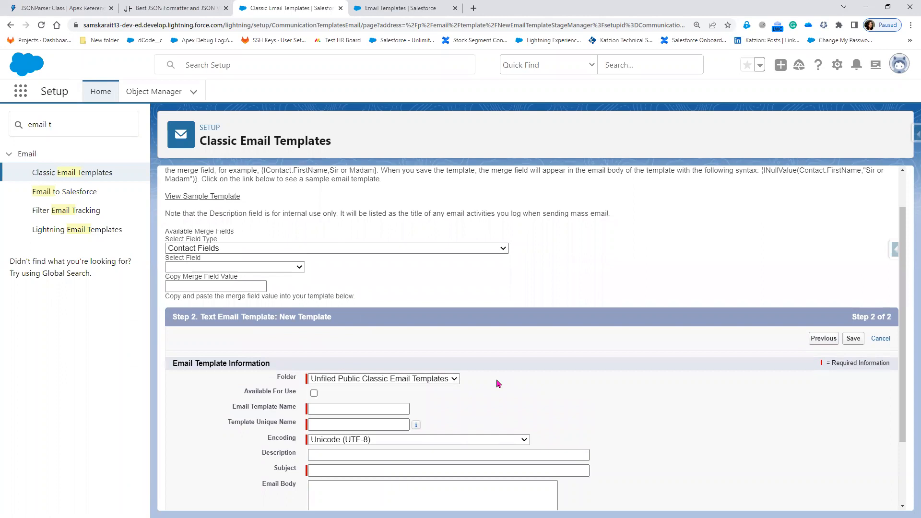
click(881, 340)
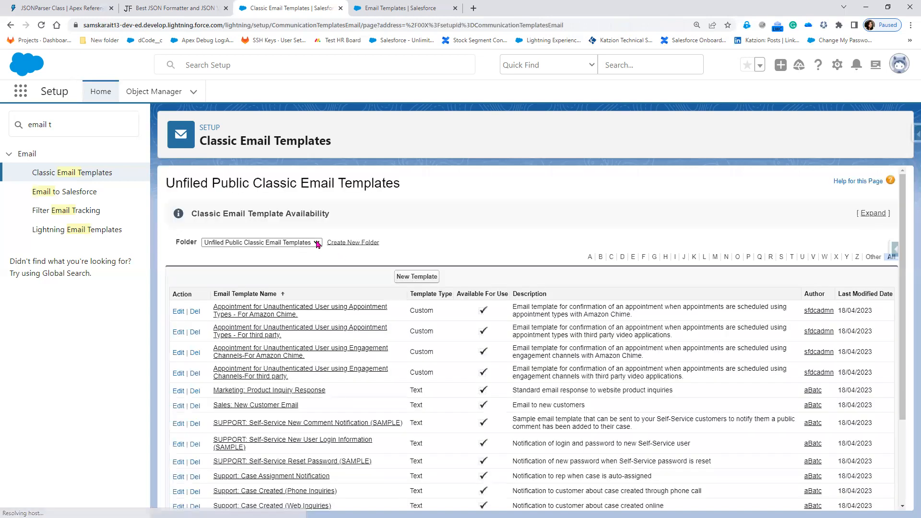
- Start a new email template folder labelled "Customer Emails" with Read/Write public folder access
click(356, 244)
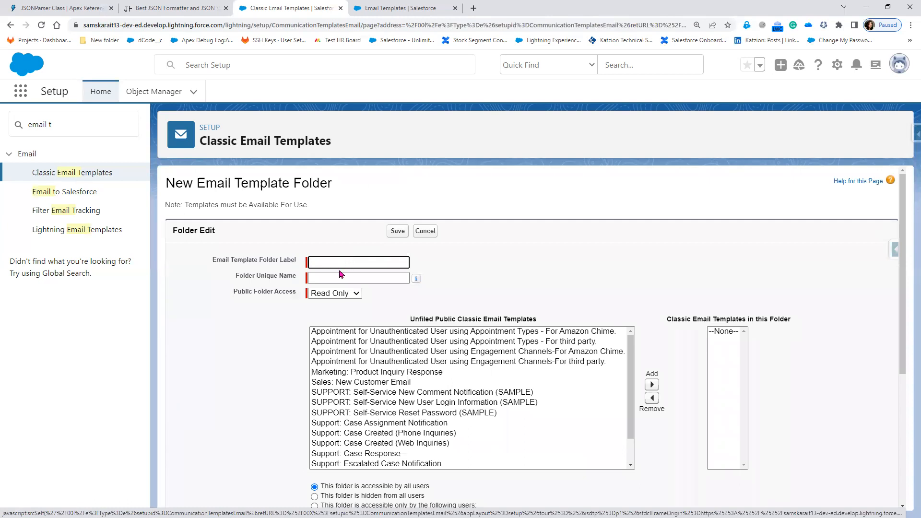
text(Customer Emails)
click(356, 296)
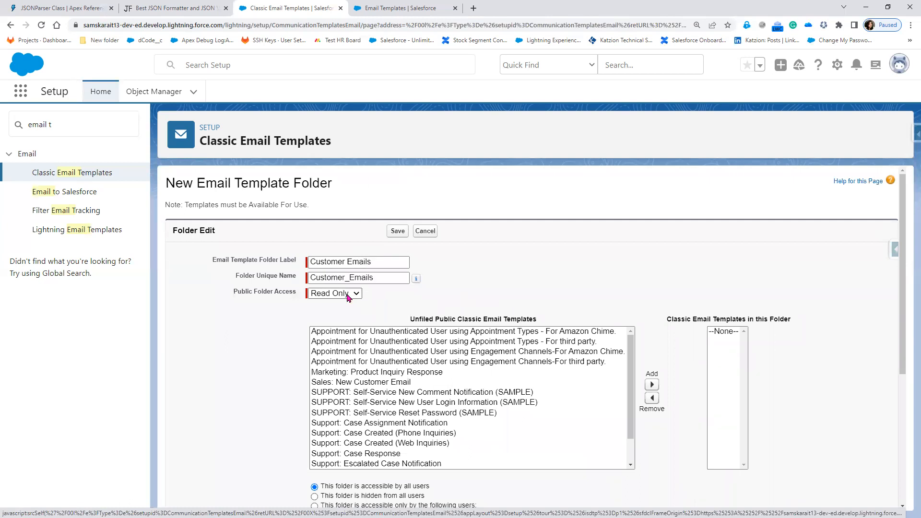
key(Return)
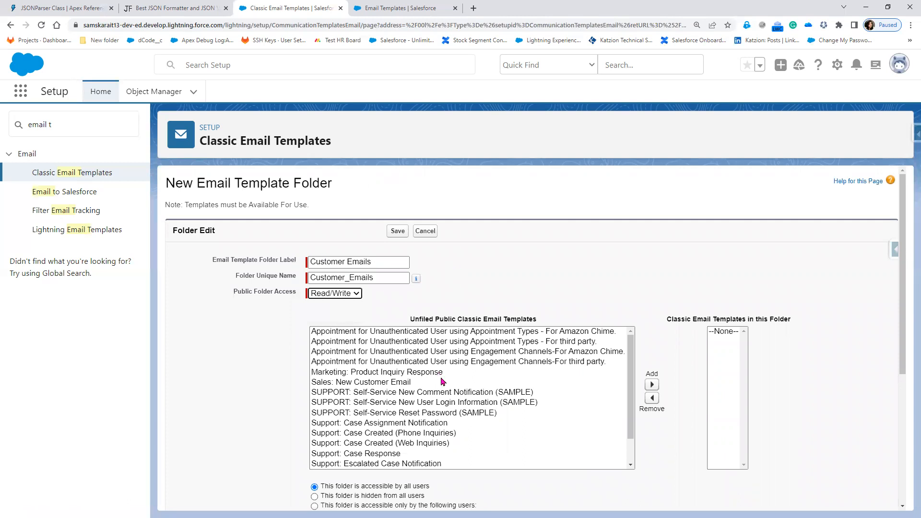
- Add the "Sales: New Customer Email" template from the unfiled public templates to the new folder
scroll(441, 381, down, 1)
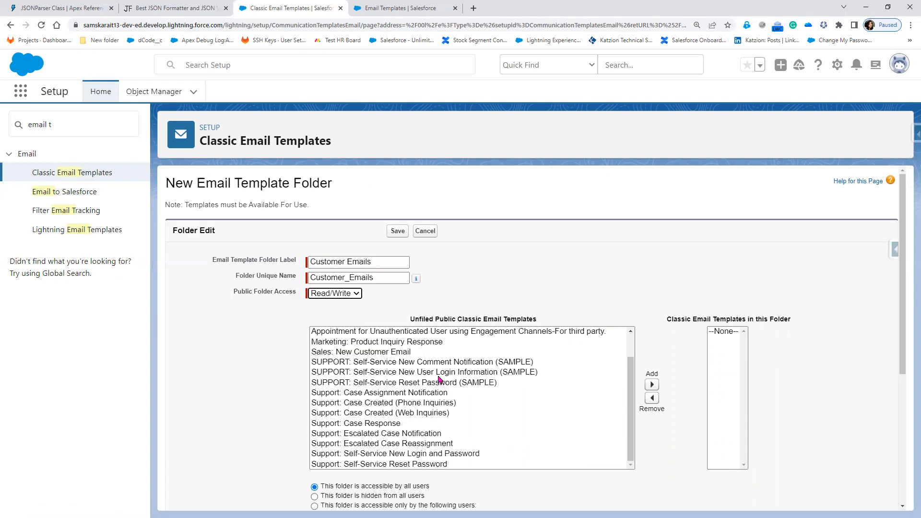
scroll(410, 365, up, 1)
scroll(421, 408, down, 1)
click(404, 396)
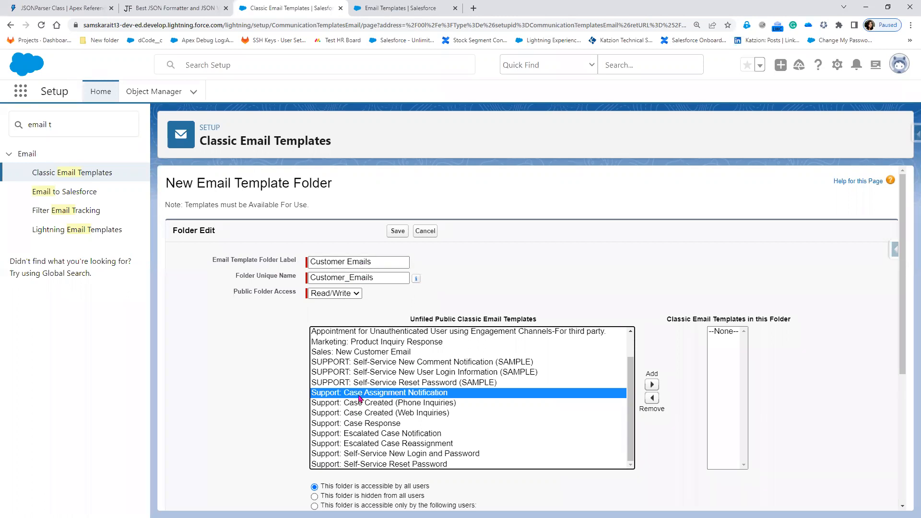
click(374, 353)
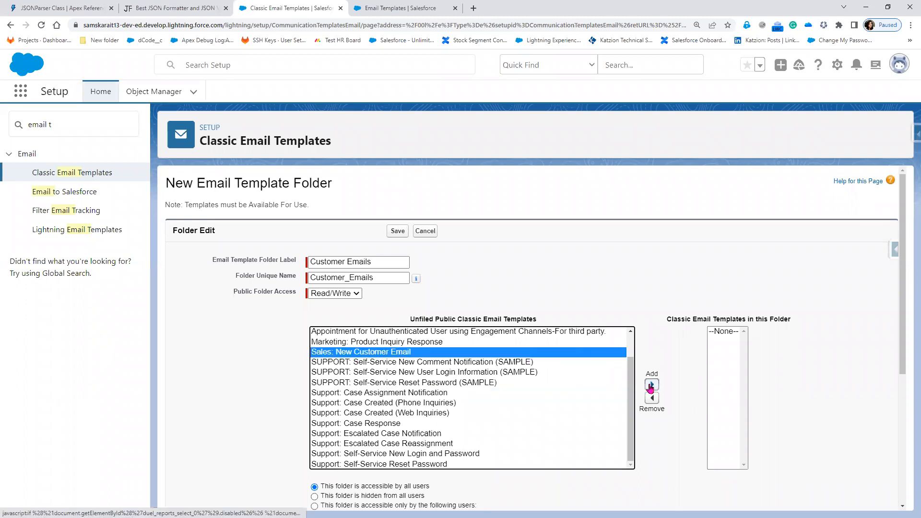
click(652, 386)
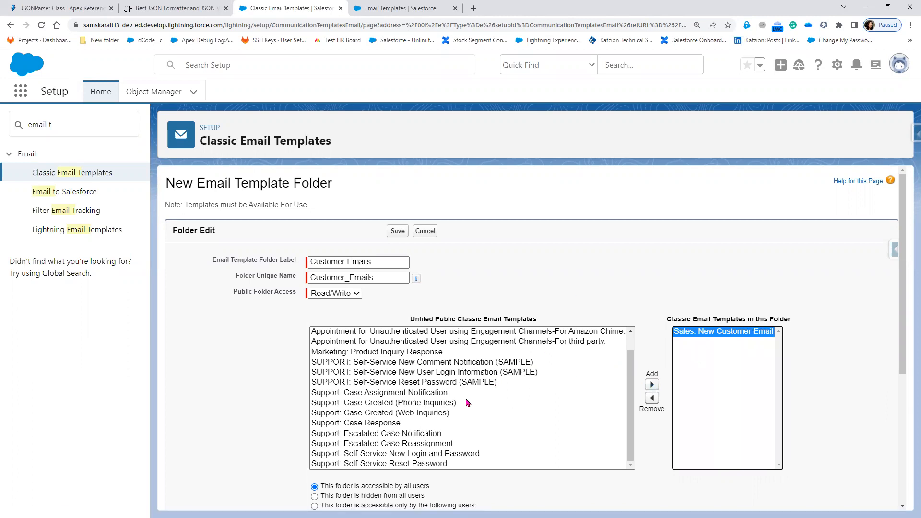
- Save the Customer Emails folder with access for all users and check the list of template folders
click(883, 402)
scroll(778, 424, down, 2)
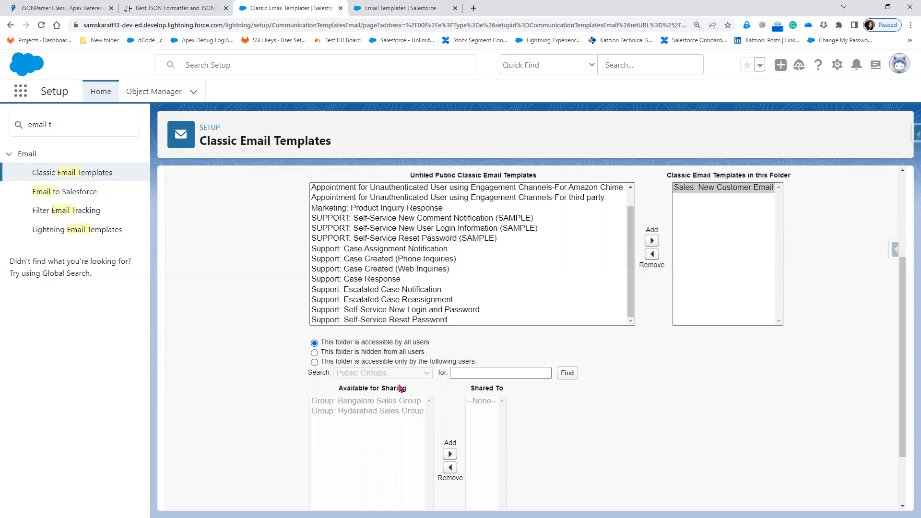
scroll(567, 410, down, 2)
click(395, 495)
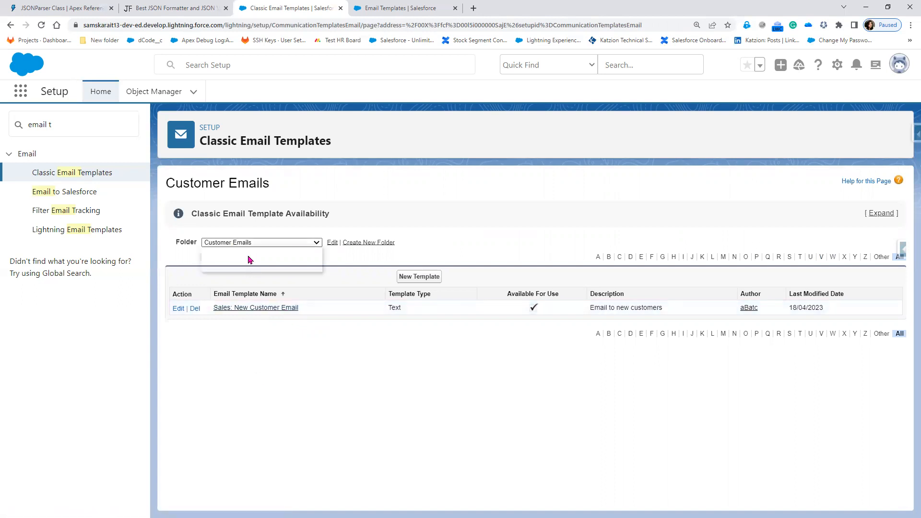
click(252, 243)
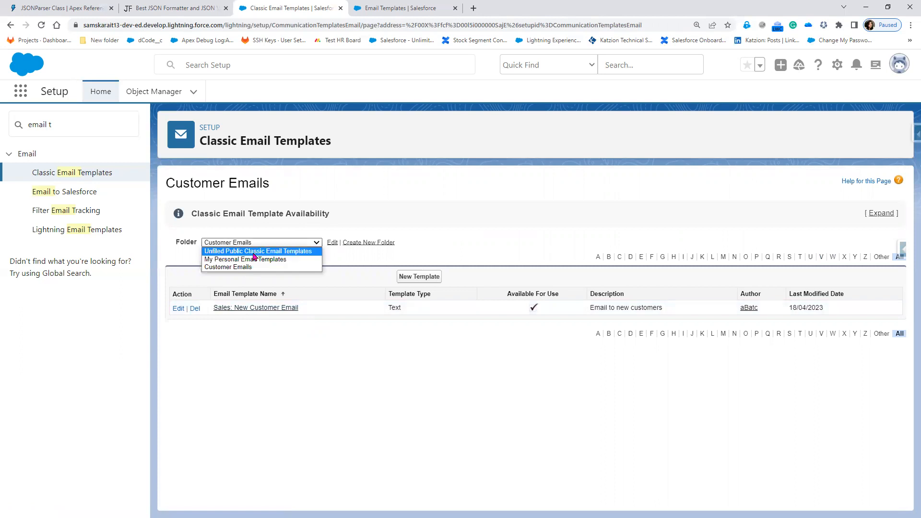
click(252, 335)
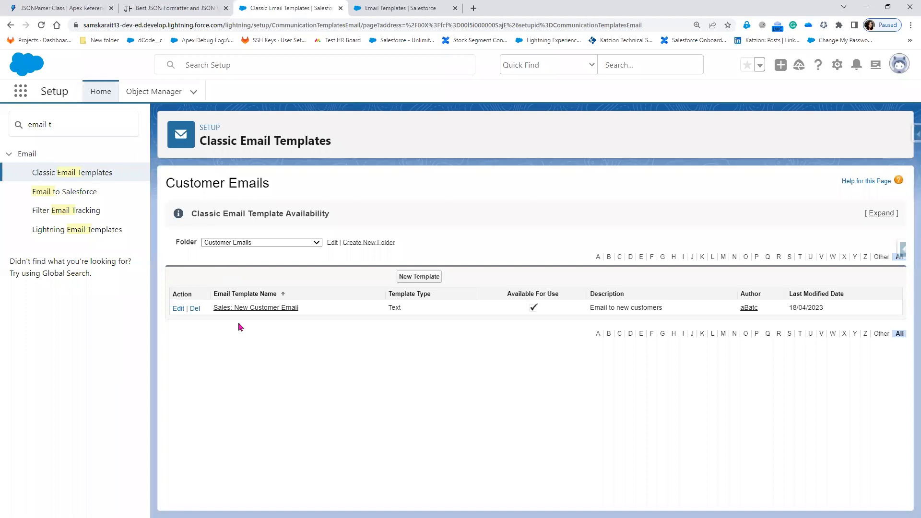
- Start a new Text email template in the Customer Emails folder and go to its Email Template Information fields
click(420, 277)
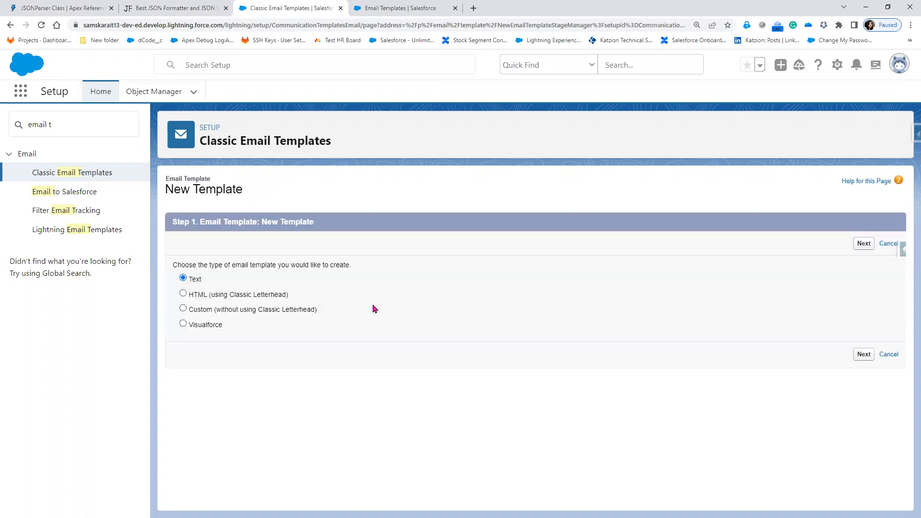
click(864, 355)
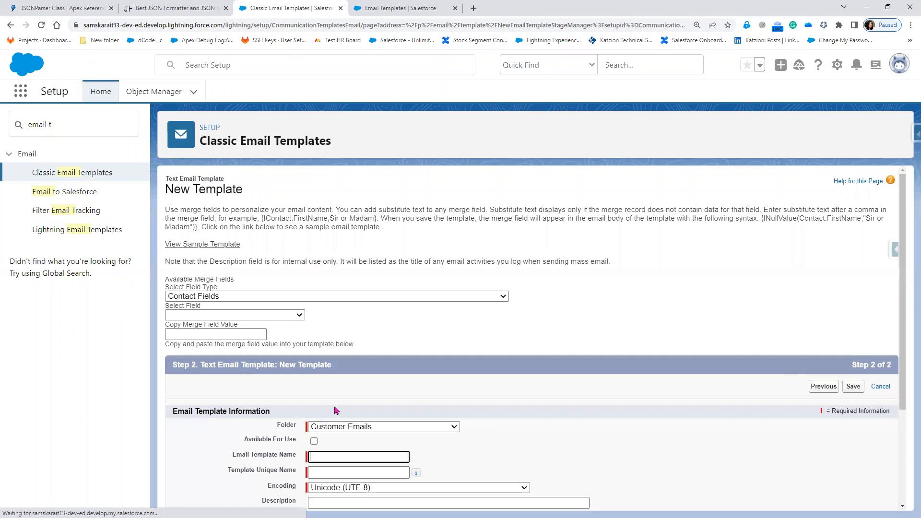
scroll(336, 410, down, 1)
scroll(315, 341, down, 2)
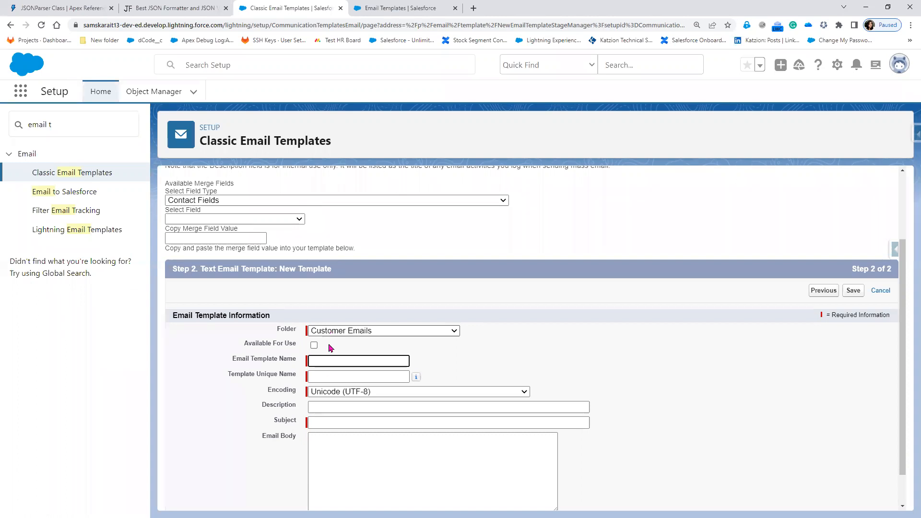
- Mark the new text template in the Customer Emails folder as available for use
click(331, 331)
click(530, 355)
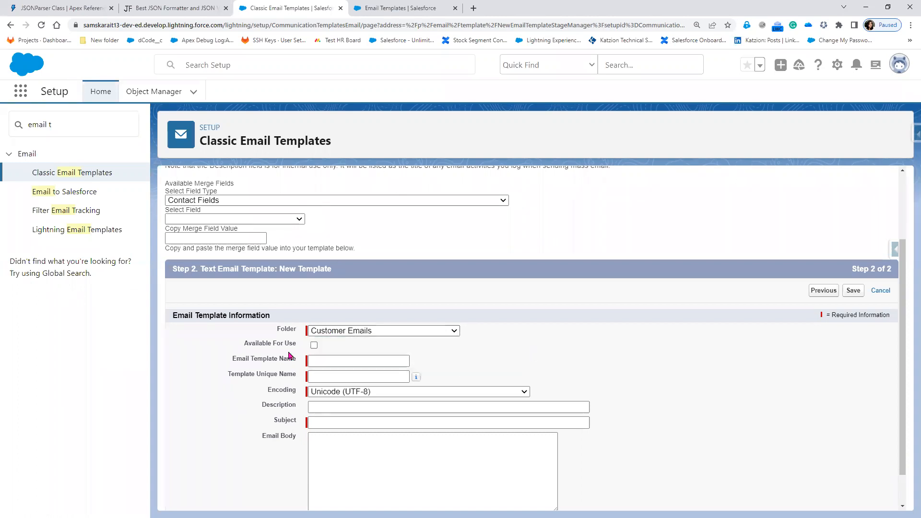
triple_click(306, 349)
click(314, 346)
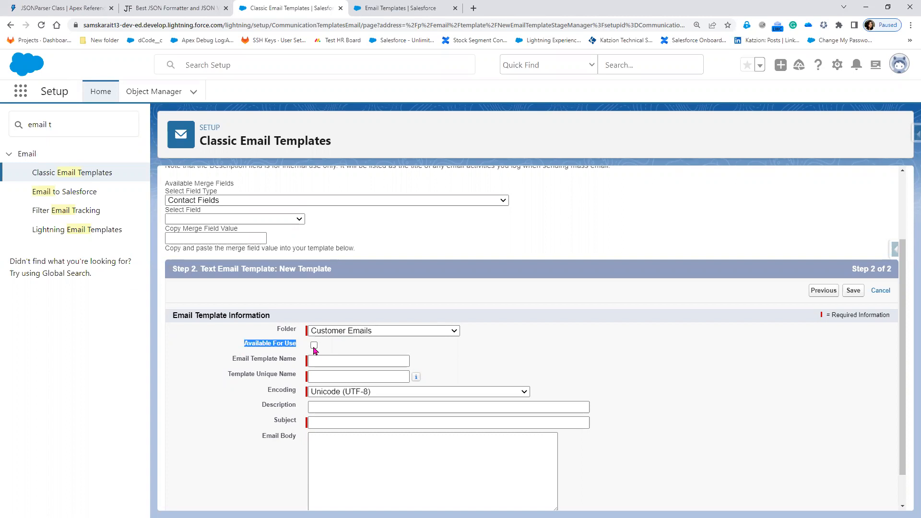
- Name the email template "Notify Lead Person" and choose Unicode (UTF-8) as its encoding
click(333, 364)
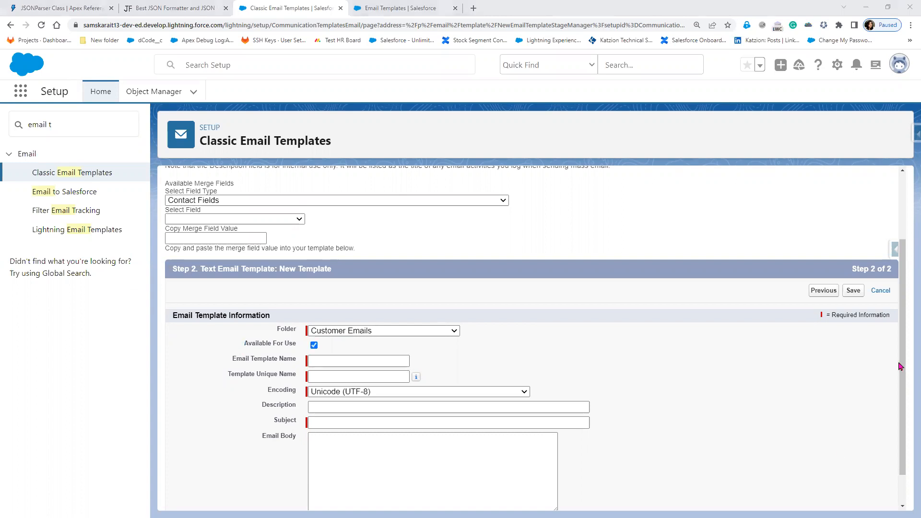
click(334, 362)
click(334, 362)
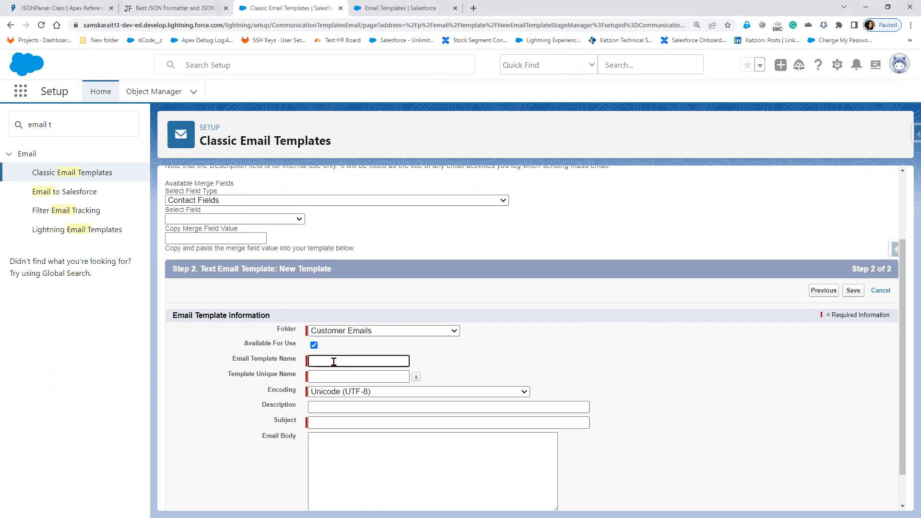
text(Notify Lead Person)
click(476, 360)
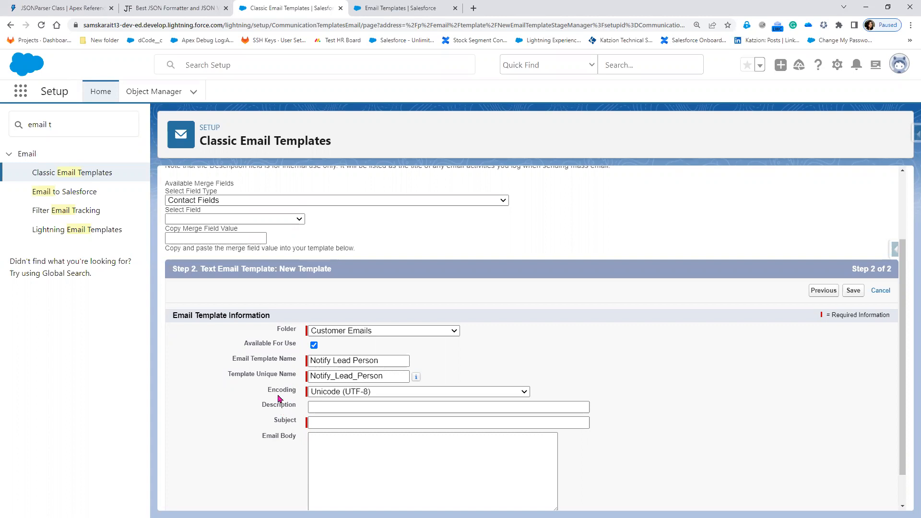
click(337, 398)
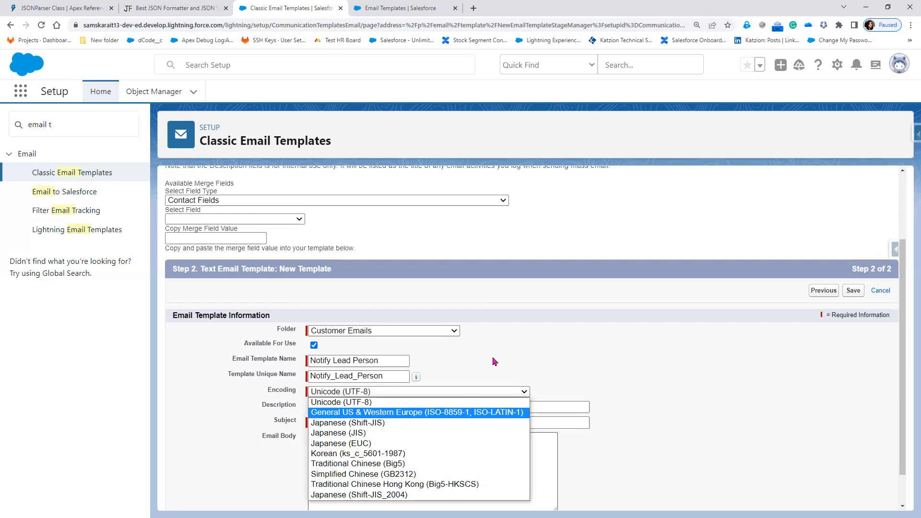
click(369, 402)
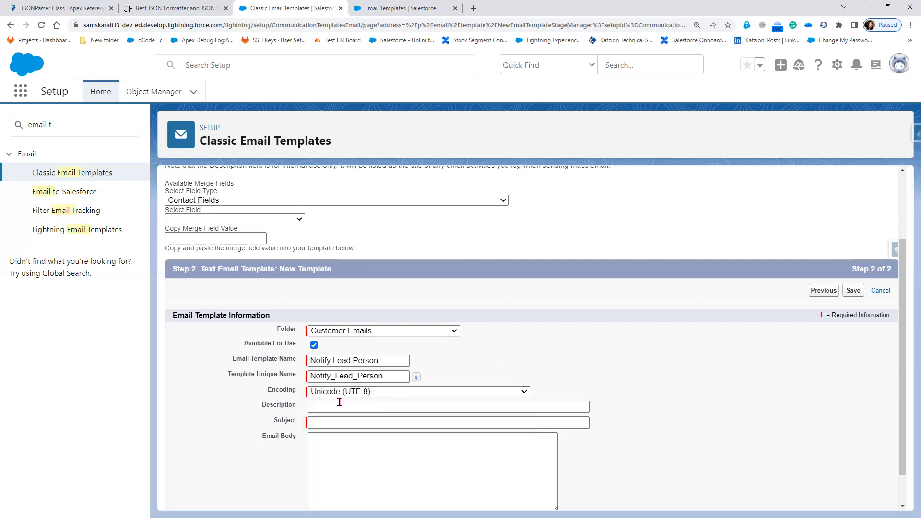
- Enter the template description "To Notify the Lead Person upon creating a New Lead Record in the Object"
click(345, 408)
click(345, 408)
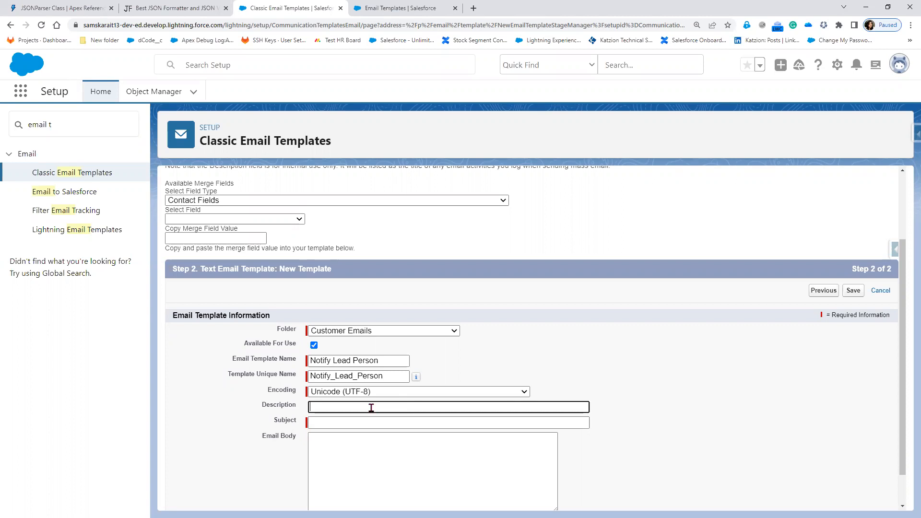
double_click(296, 406)
click(319, 406)
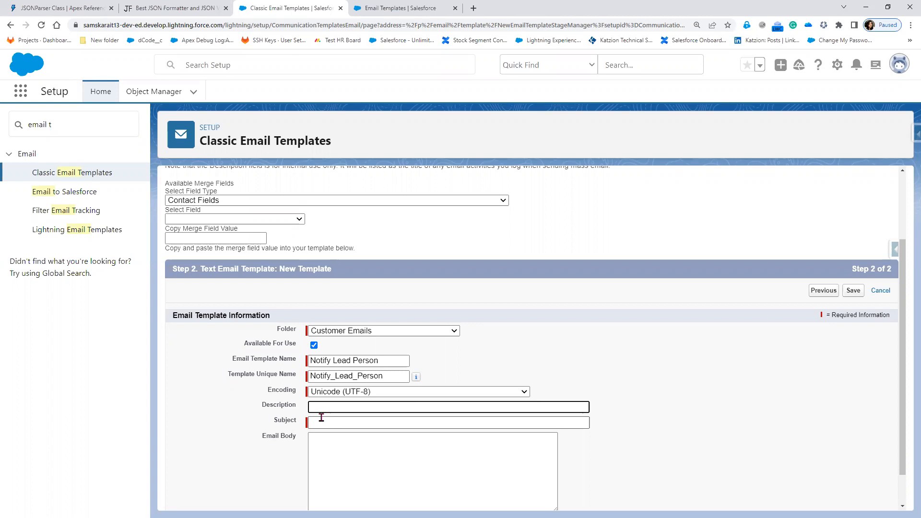
text(To )
text(Noti)
text(fy )
text(the Le)
text(ad Pe)
text(rson )
text(up)
text(on c)
text(reat)
text(ing t)
text(e New)
key(BackSpace)
key(BackSpace)
key(BackSpace)
key(BackSpace)
key(BackSpace)
text(he)
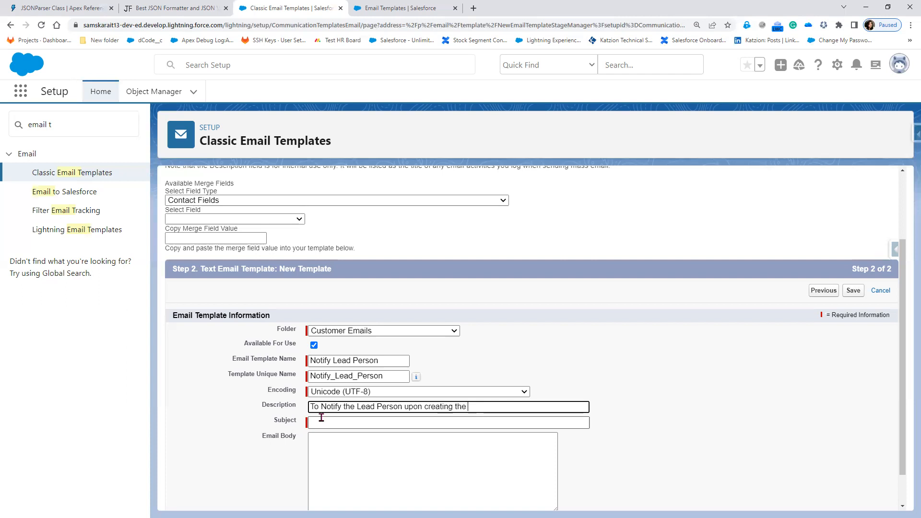
key(BackSpace)
key(BackSpace)
key(BackSpace)
key(BackSpace)
text(a New LeadR)
key(BackSpace)
text(Record in the Object)
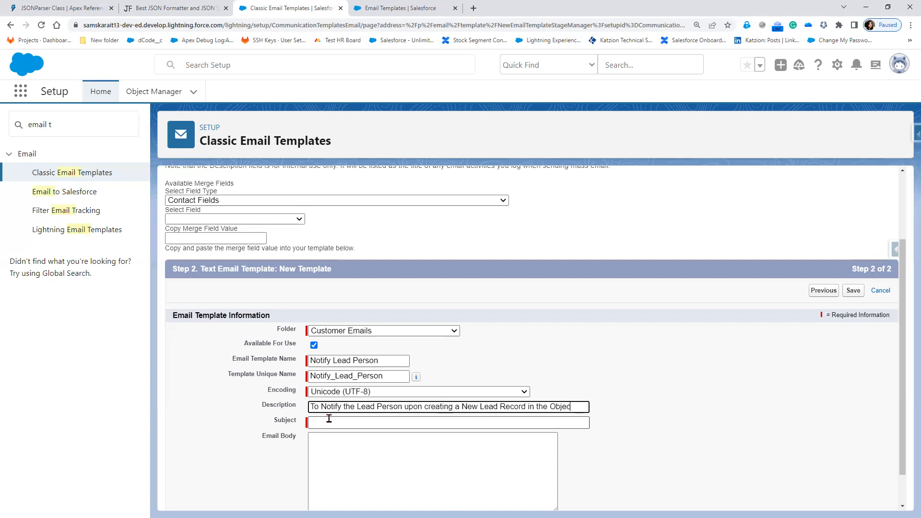
- Set the email subject to "Congratulations !!!... Your Lead Record has been created Successfully"
key(Tab)
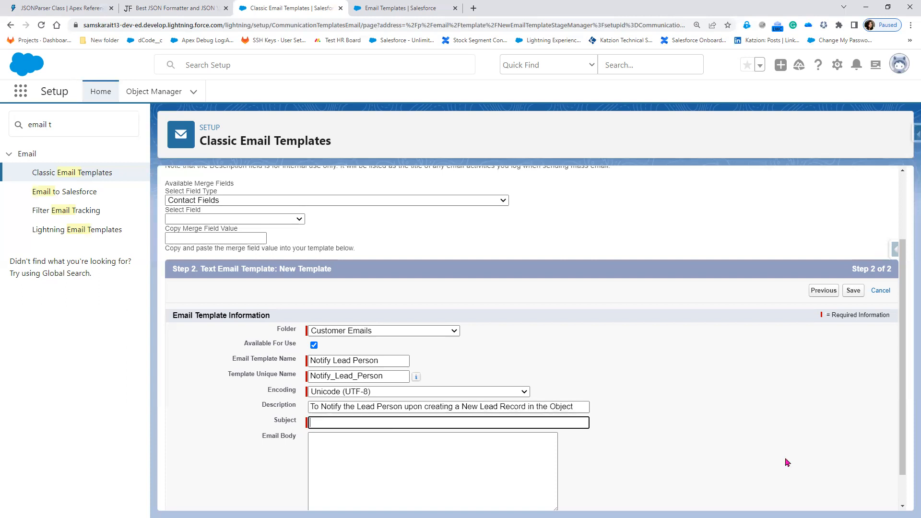
scroll(787, 462, down, 1)
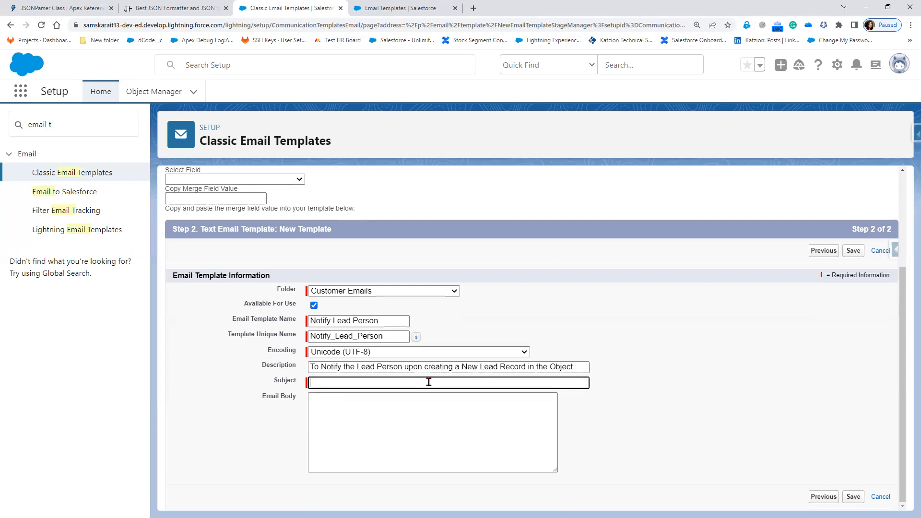
text(Congratulation)
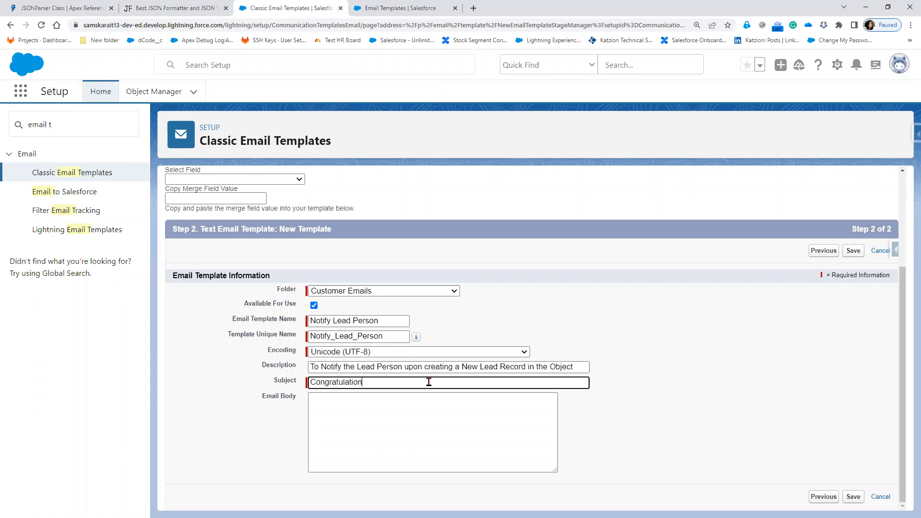
text(s !!!... Your Lead Record has been created Su)
key(BackSpace)
text(uccessfully)
- Begin the email body with the greeting "Dear Customer ," and the line "Thanks for showing your interest in our Organization"
click(422, 420)
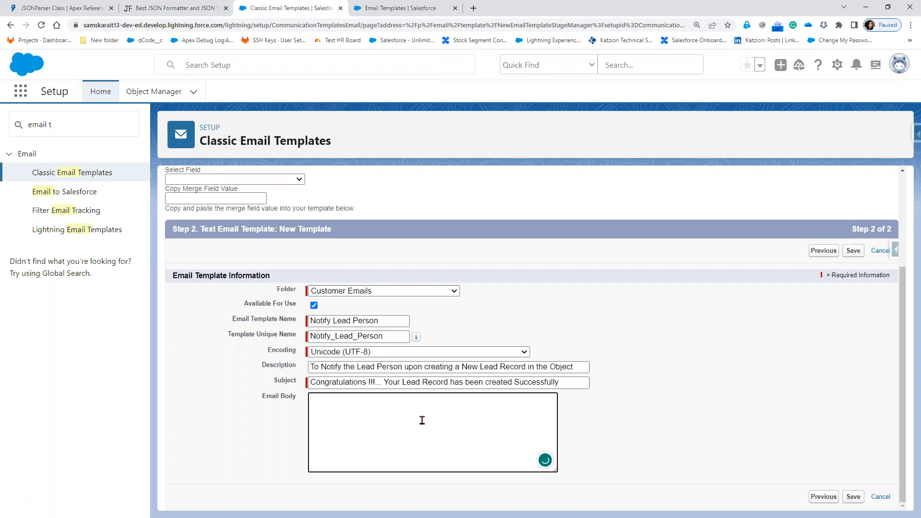
text(De)
text(ar )
text(Cus)
text(tomer)
text(Than)
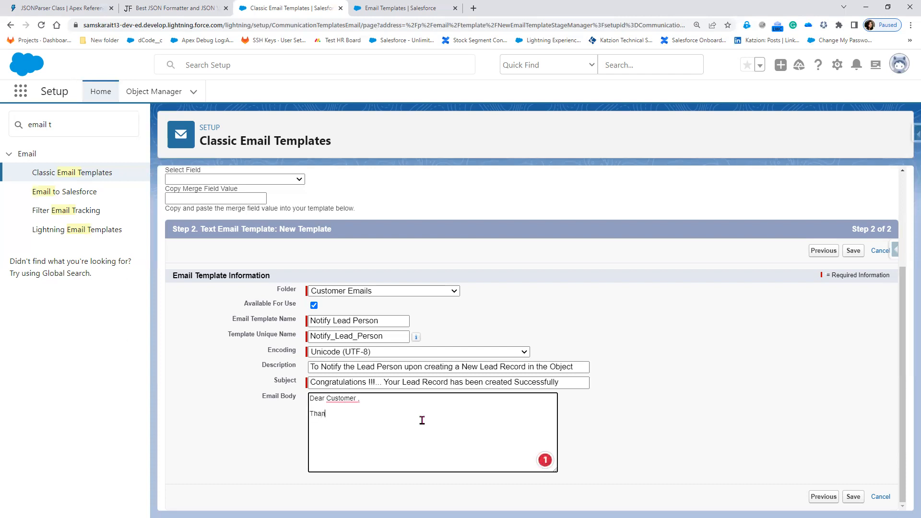
text(ks for sho)
text(u)
text(wing you)
text(r in)
text(tere)
text(tomer)
text( ,  Thanks for showing yo)
text(ur interest)
text( in our Organizat)
text(ion)
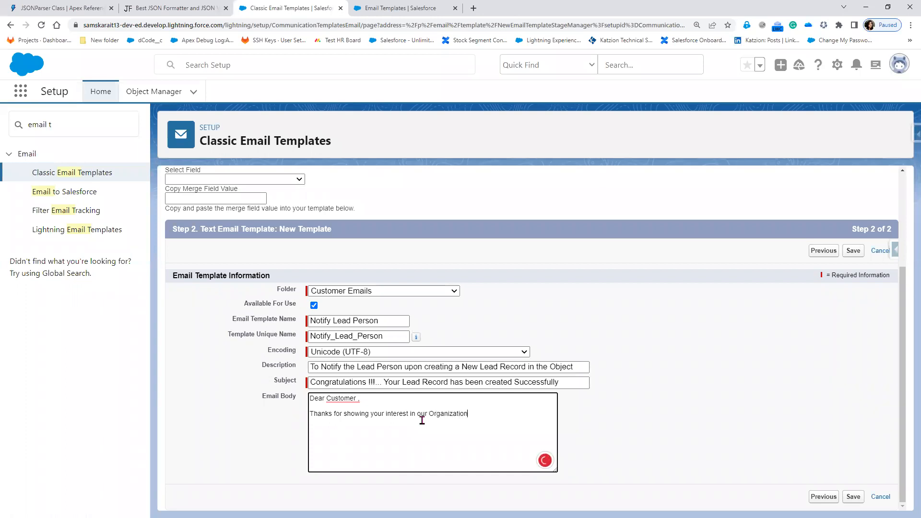
- Add a body paragraph saying the lead record has been created in the Database for the future reference and a Salesforce person will make contact soon
text(.  We are pleased to inform you, that y)
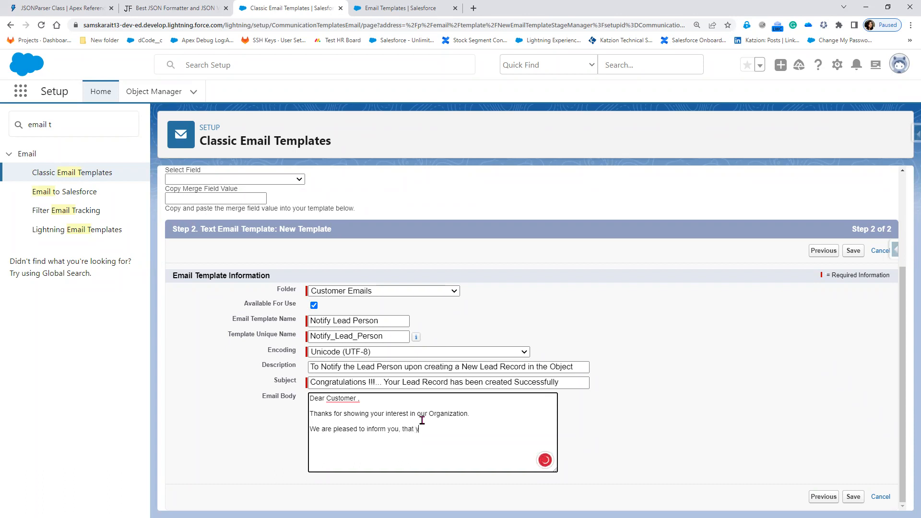
text(our lead record has been created in our Databa)
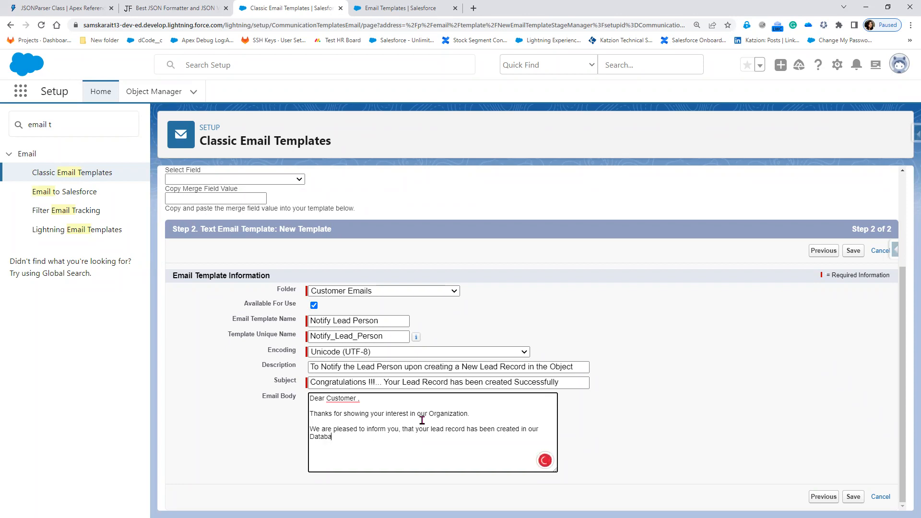
text(se for the future reference. One of our Sa)
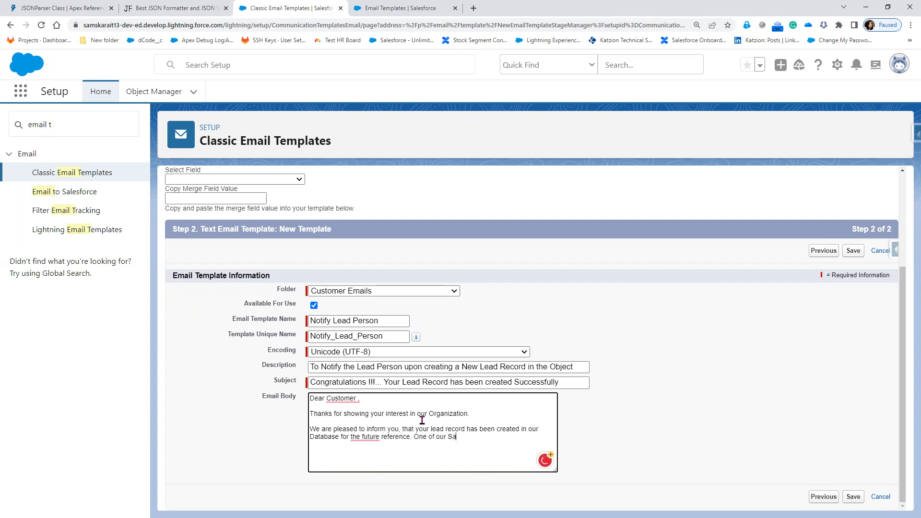
text(lesforce person will contact you)
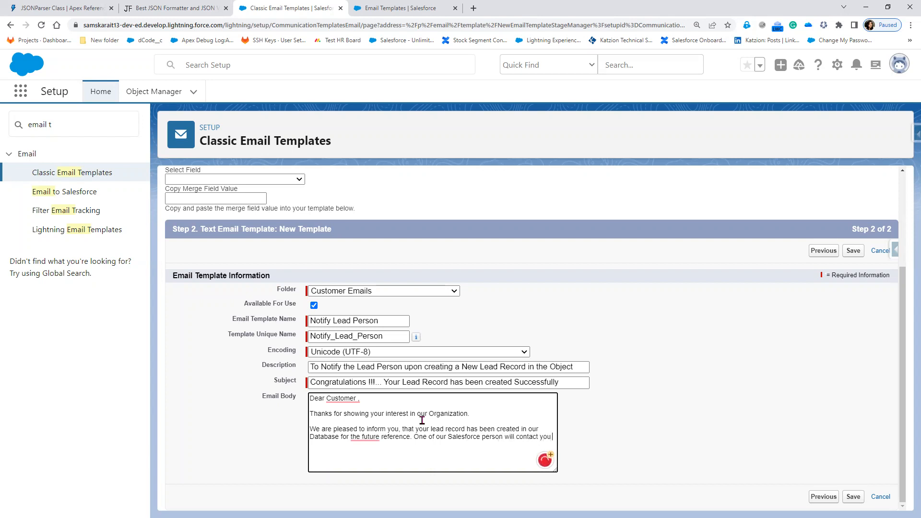
text( soon.)
- Apply the Grammarly corrections that remove "the" before "future reference" and the extra space after "Customer" in the email body
mouse_move(492, 437)
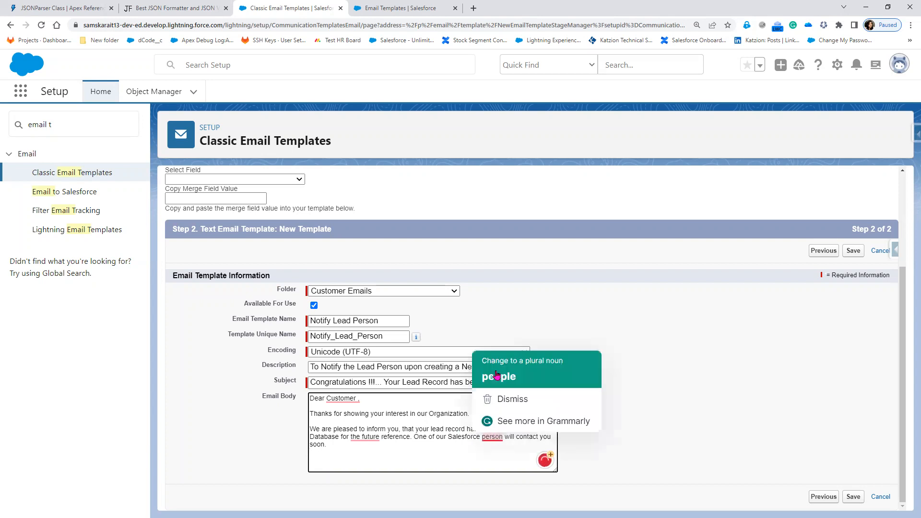
mouse_move(367, 437)
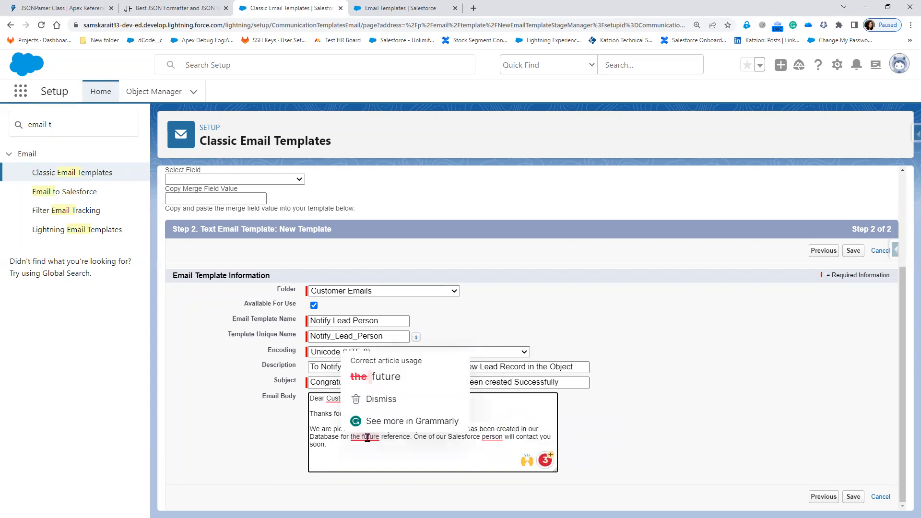
mouse_move(351, 398)
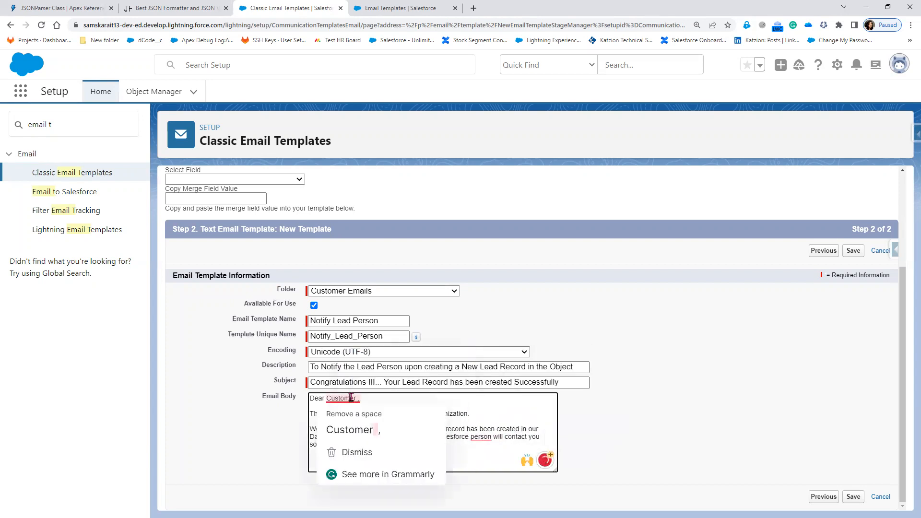
click(350, 429)
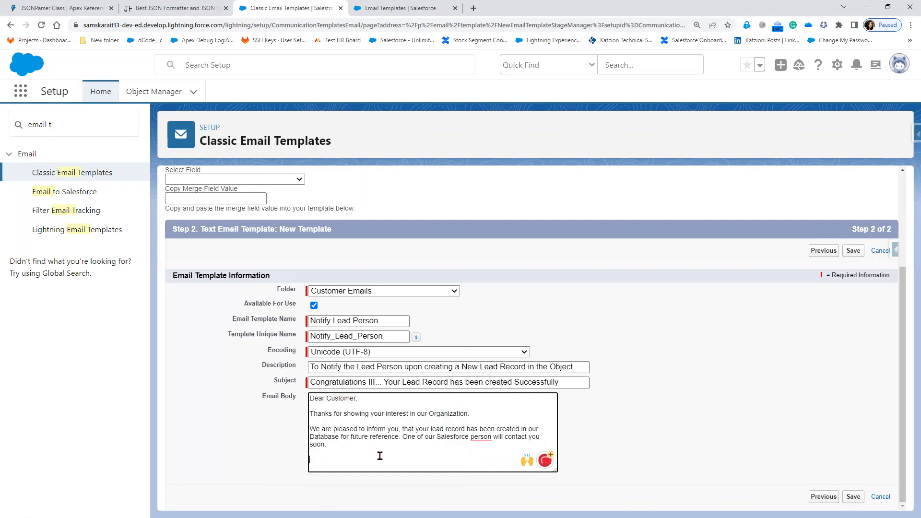
- Add the notice "*** This is System-Generated Email... Please do not reply***" below the body paragraph
text(* This is System-Generated Email... Please DOn)
key(BackSpace)
key(BackSpace)
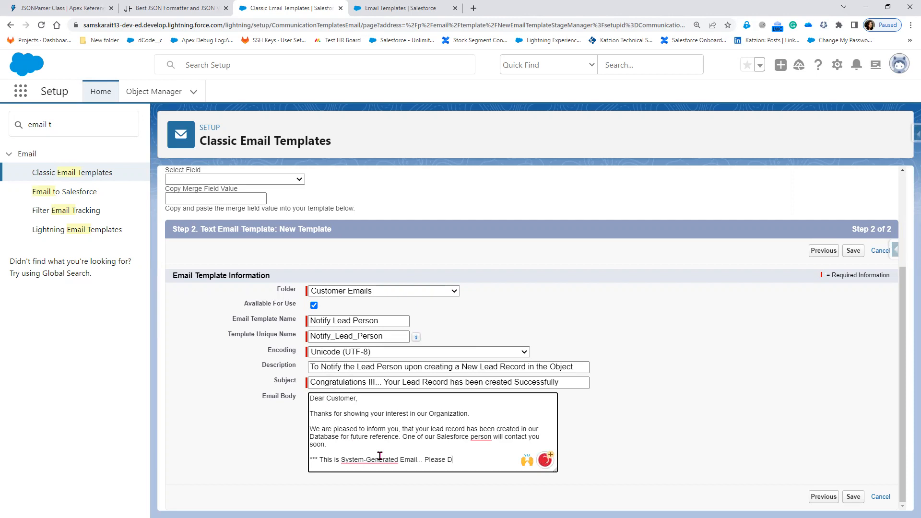
text(o)
key(BackSpace)
key(BackSpace)
text(do not reply***)
- Close the email body with the sign-off lines "Thank you,", "Sales Team," and "DELL Inc"
key(Return)
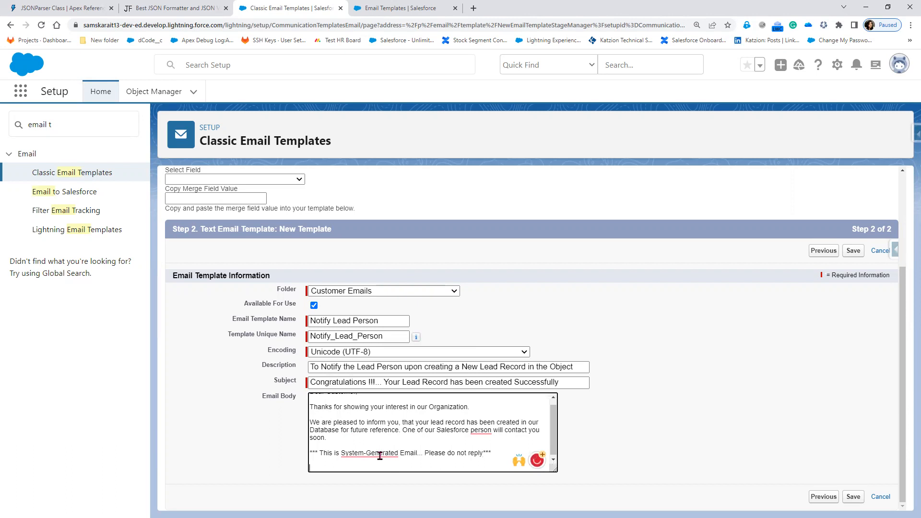
text(Thank you,)
key(Return)
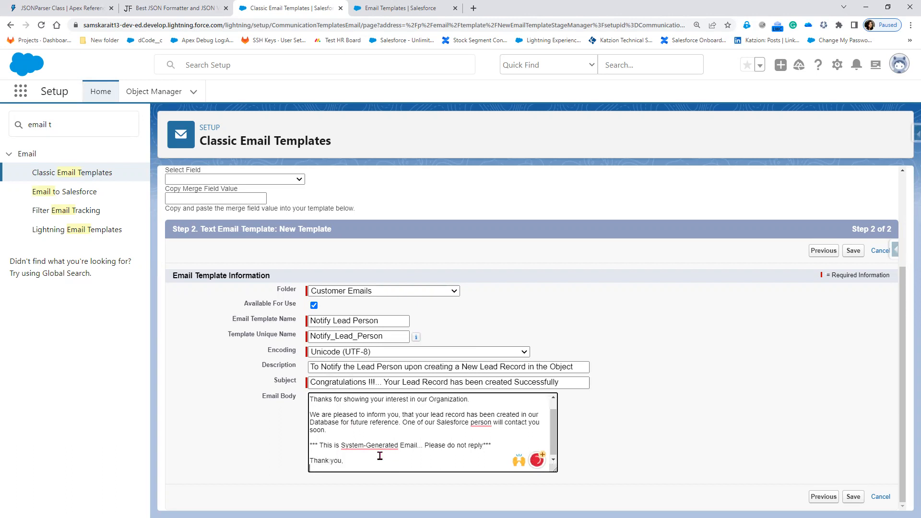
text(Sales Team,)
key(Return)
text(De)
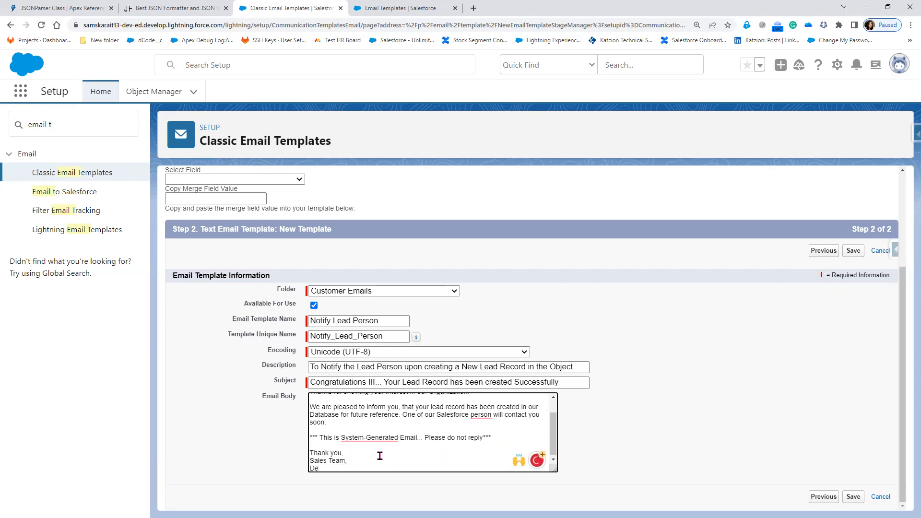
key(BackSpace)
text(ELL Inc)
scroll(464, 462, up, 1)
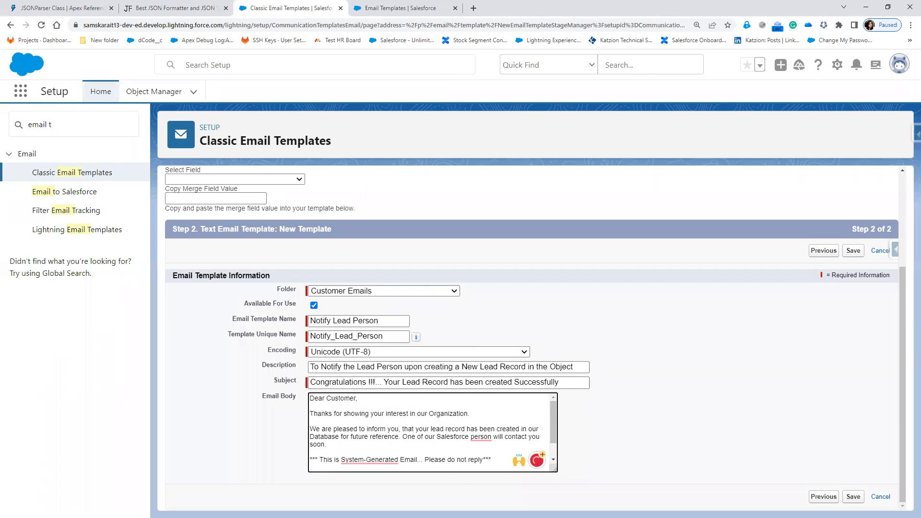
- Switch to the PowerPoint slide show and review the plain text template navigation steps
key(alt+Tab)
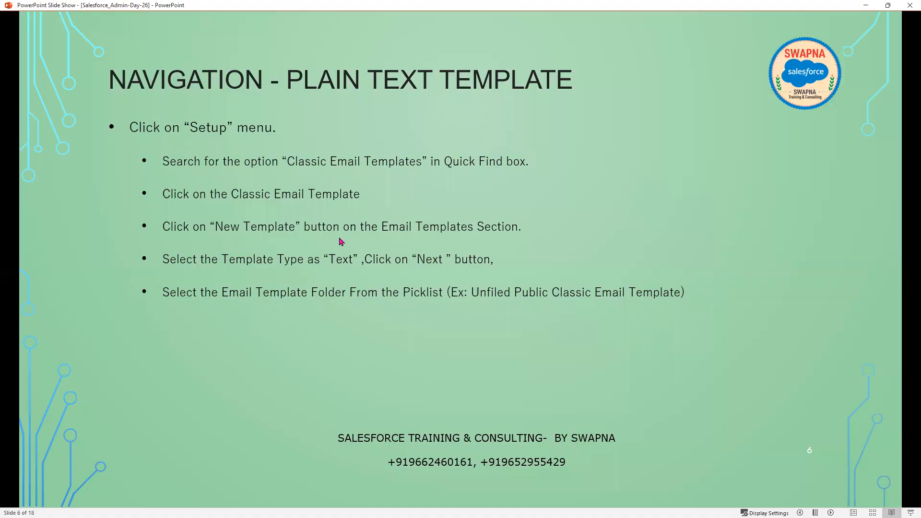
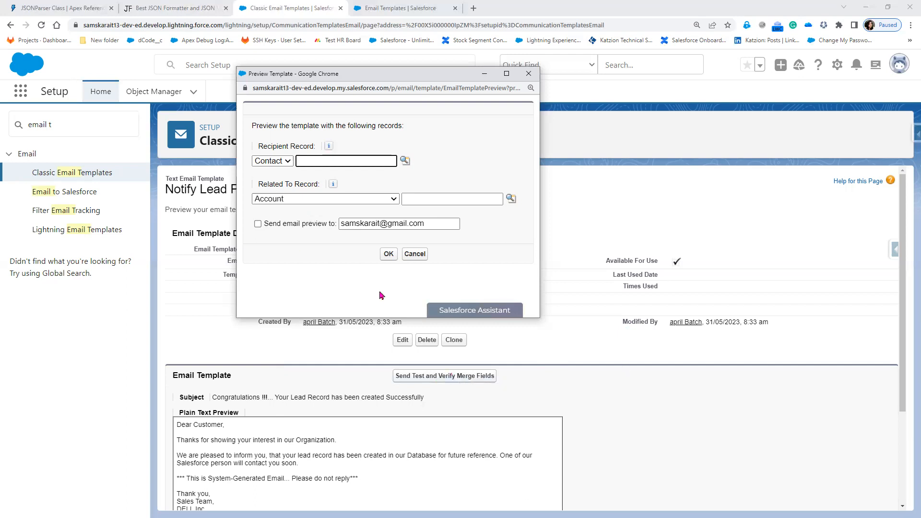
- Turn on sending an email preview and pick the first recently viewed contact as the recipient record
click(257, 225)
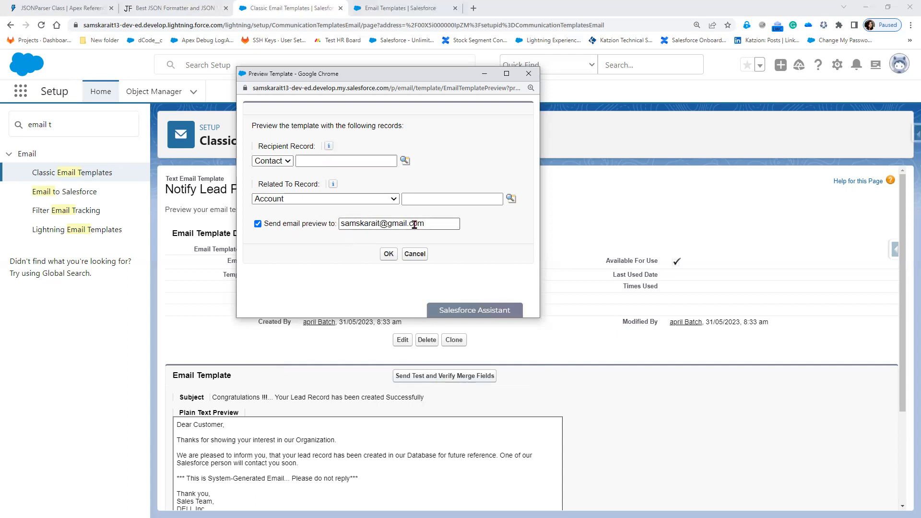
click(316, 226)
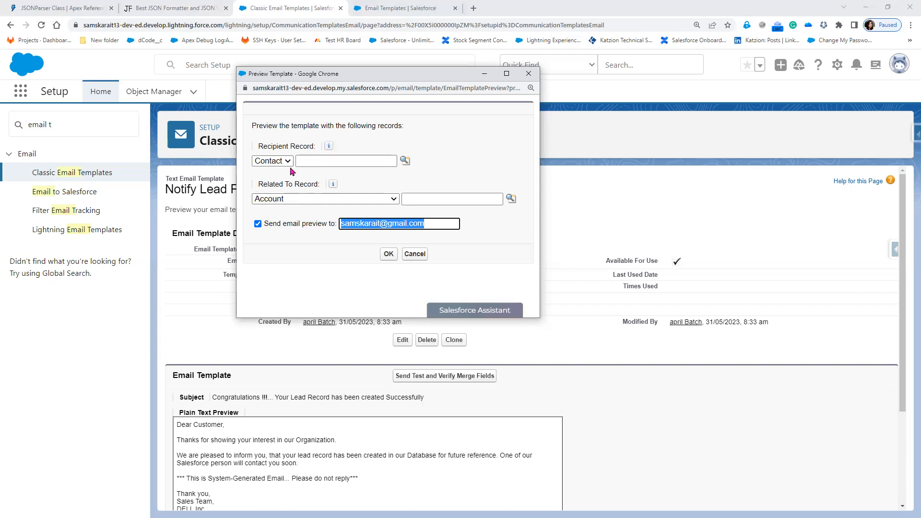
click(405, 162)
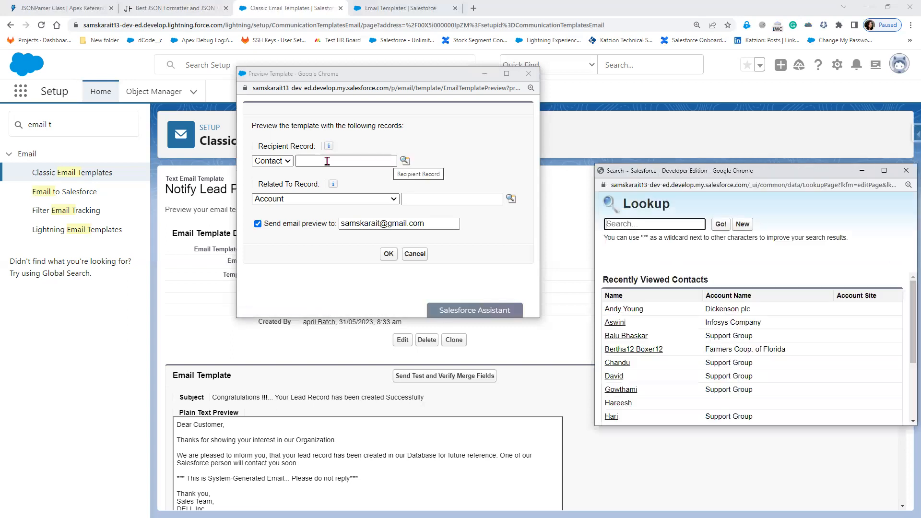
click(622, 310)
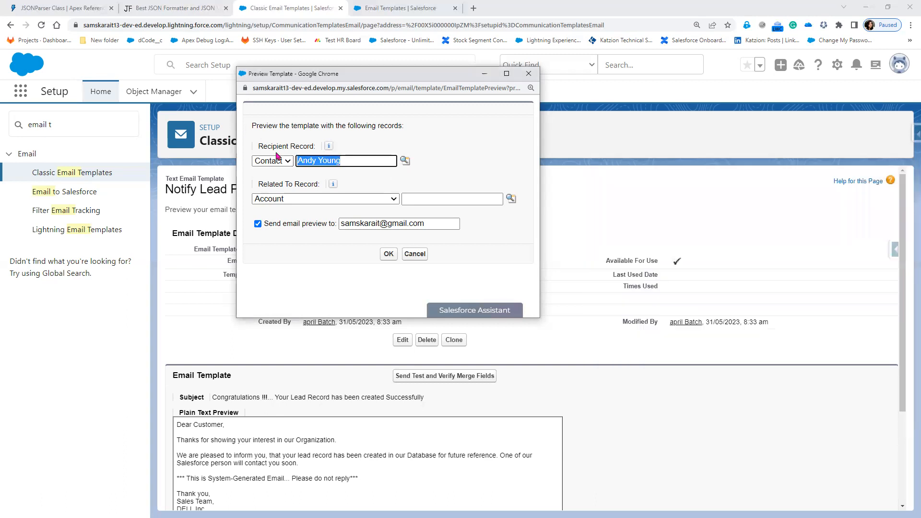
- Clear the chosen contact, set the recipient record type to User and choose Account as the related record type
click(345, 161)
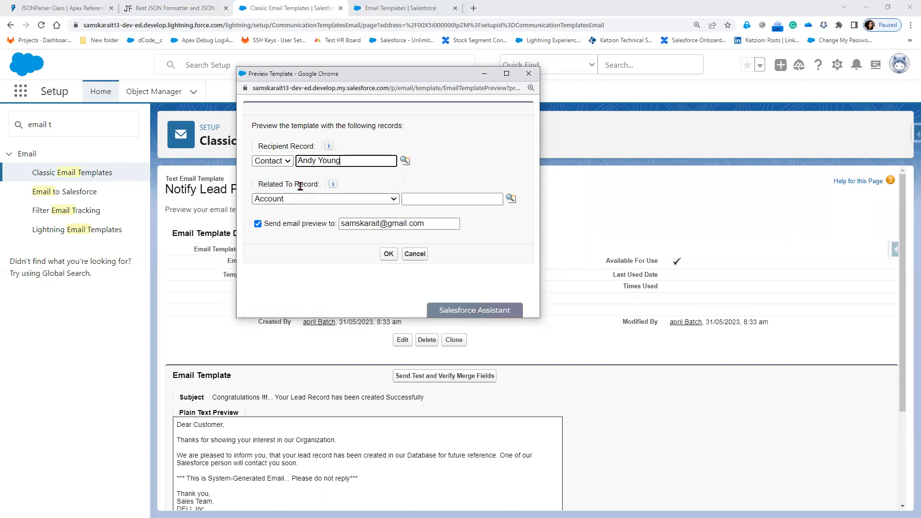
mouse_move(338, 186)
drag(343, 161, 249, 161)
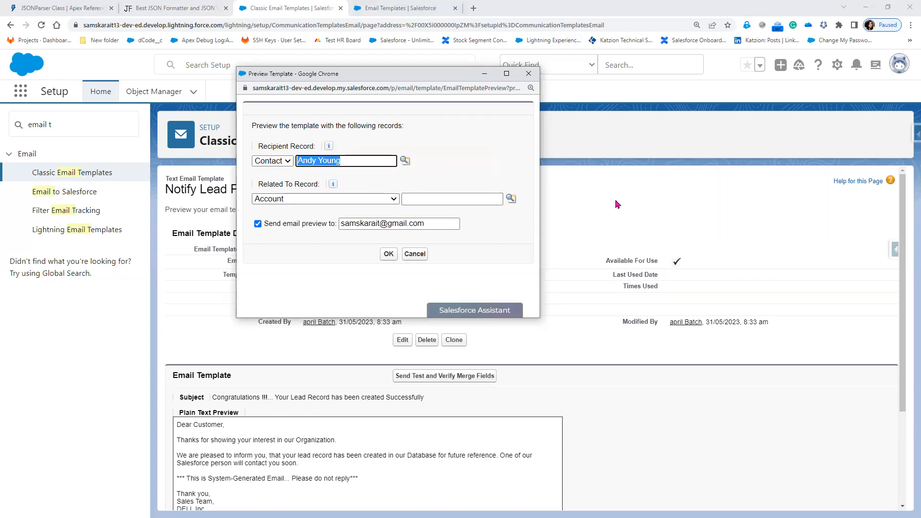
key(BackSpace)
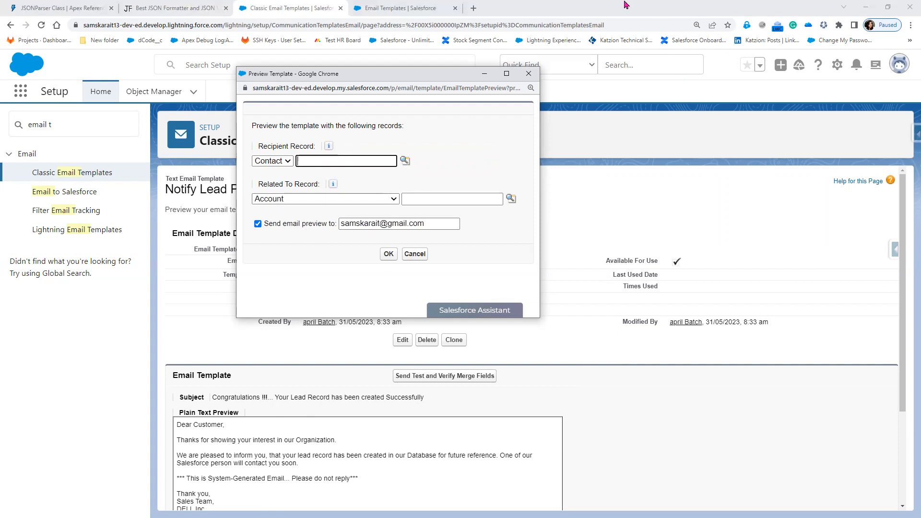
click(270, 162)
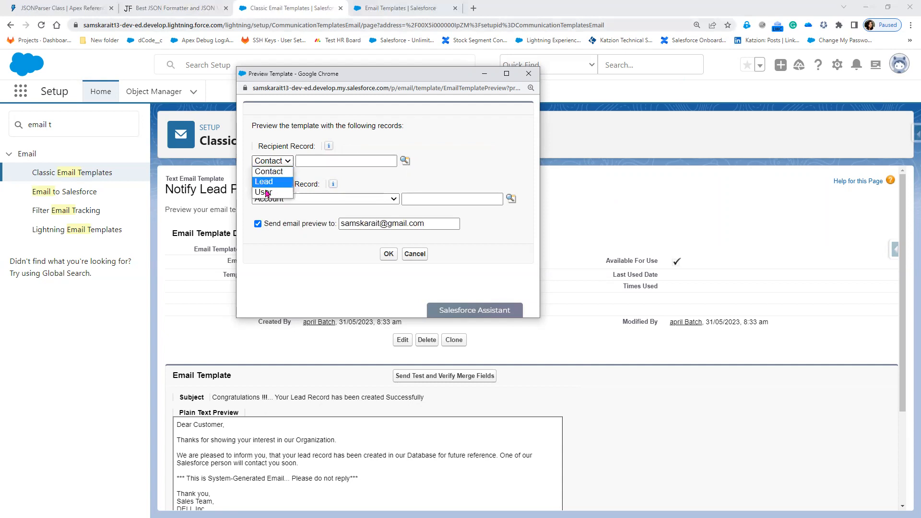
click(266, 193)
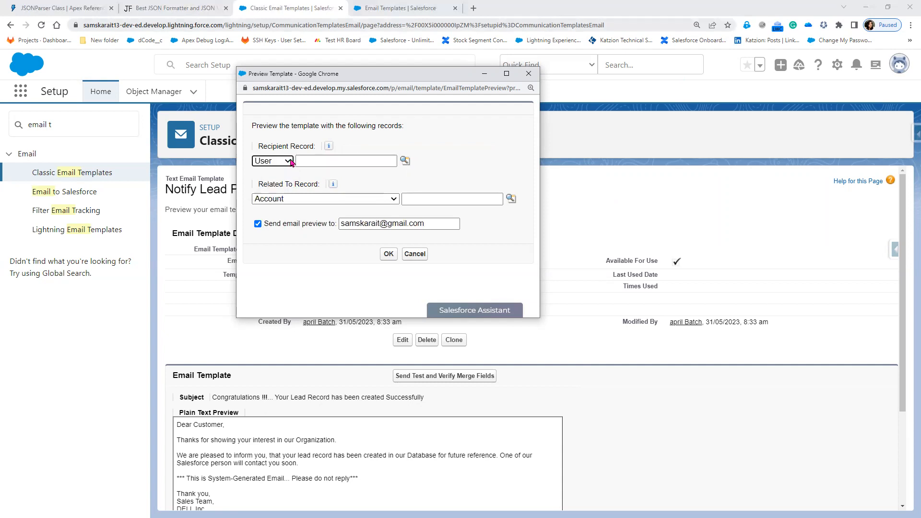
click(290, 201)
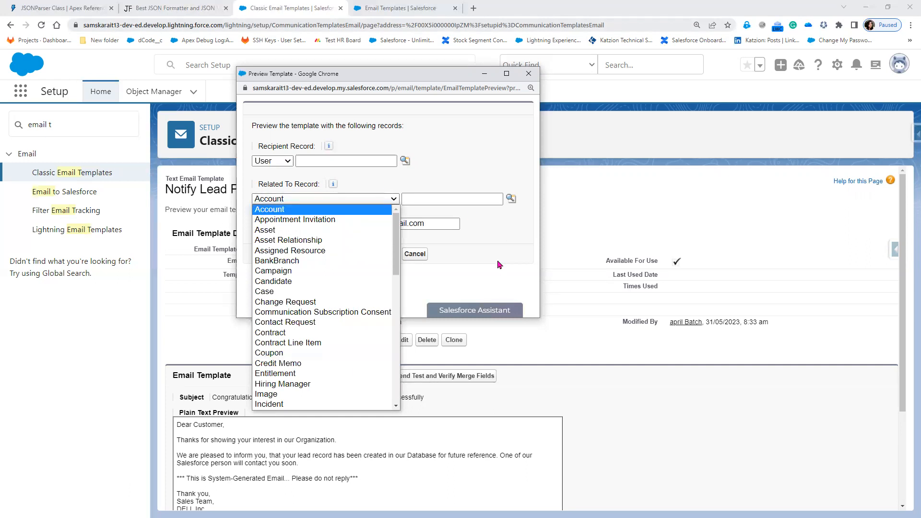
click(284, 210)
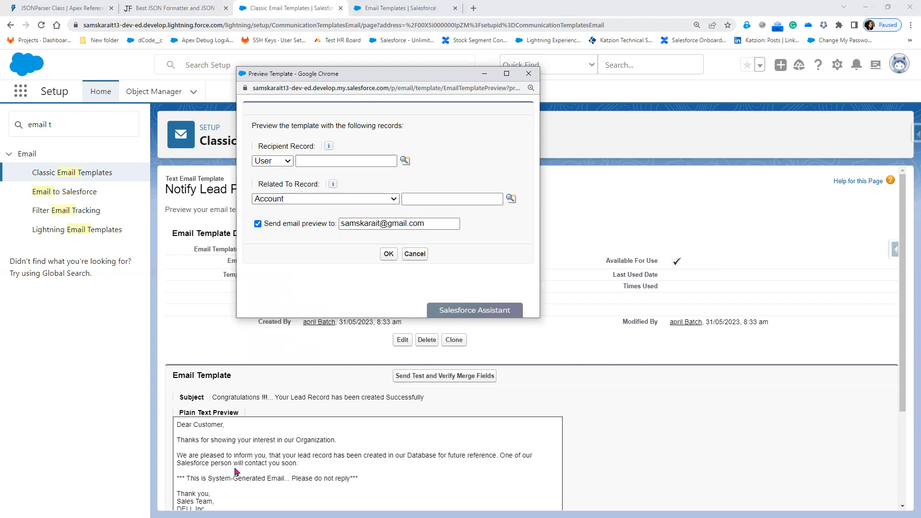
- Review the full email body in the template's plain text preview
drag(177, 424, 228, 463)
drag(888, 449, 894, 474)
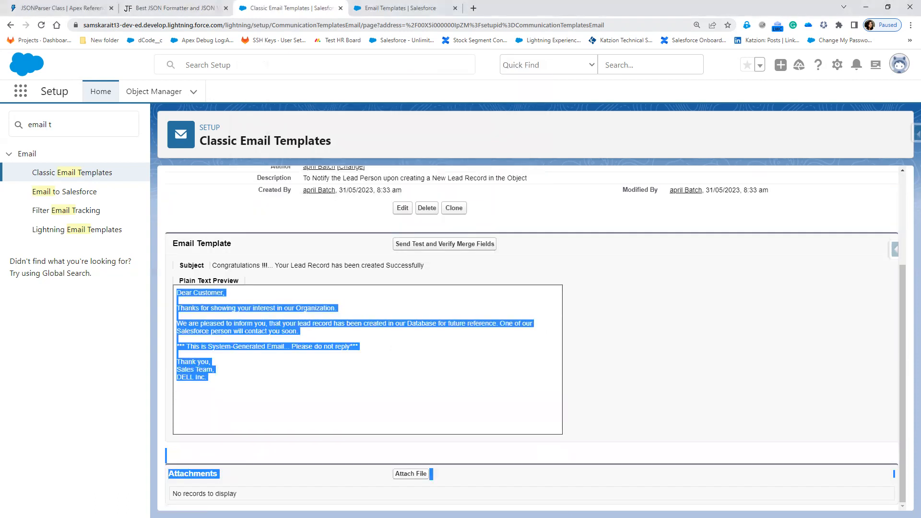
key(alt+Tab)
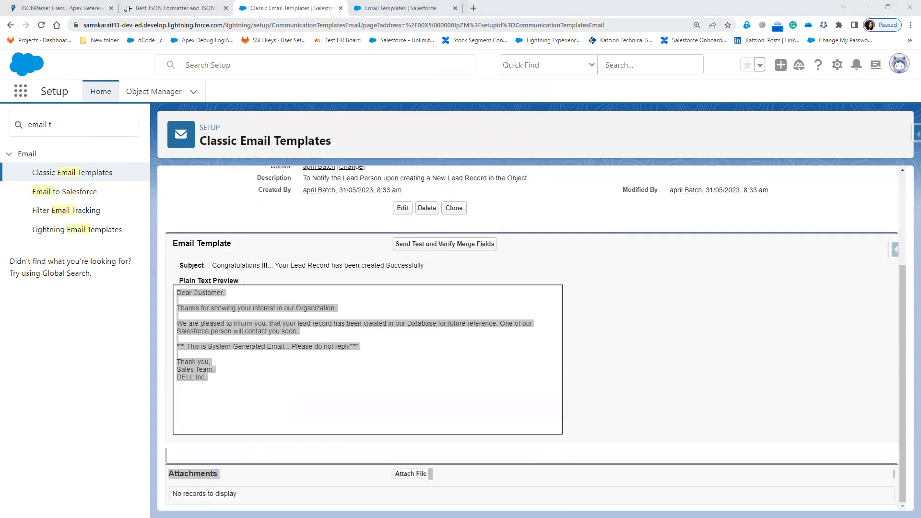
key(alt+Tab)
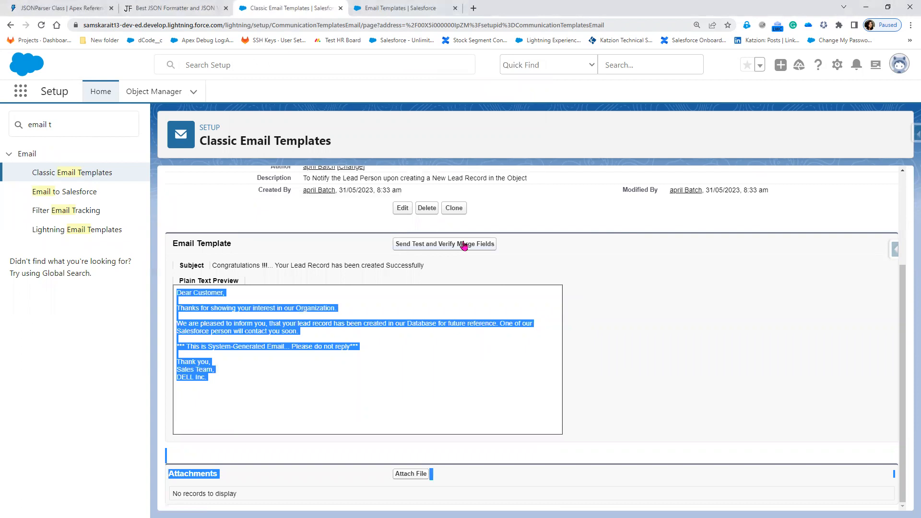
- Reopen the template preview dialog and turn on sending the email preview to the prefilled address
key(alt+Tab)
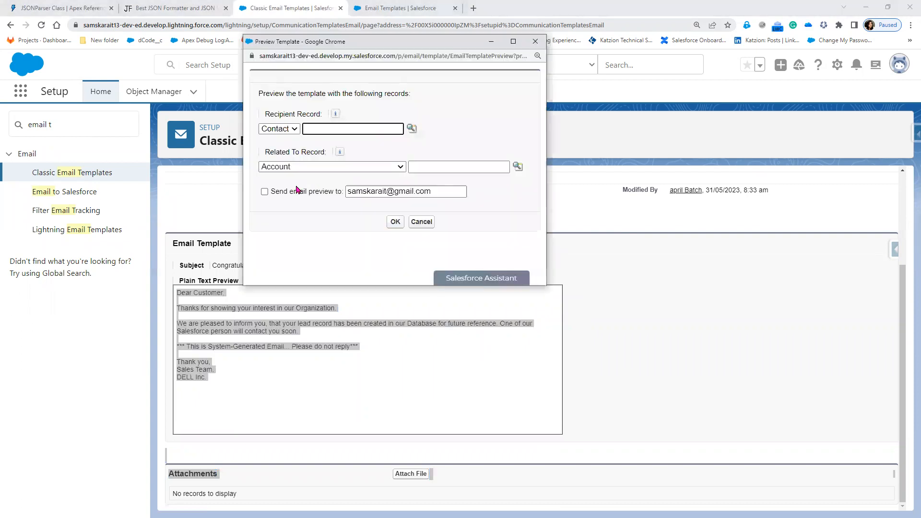
click(265, 191)
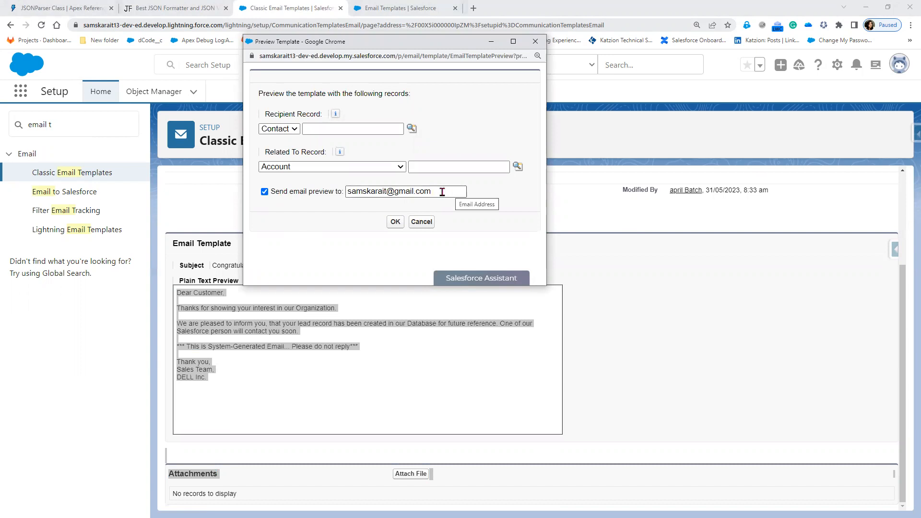
click(341, 195)
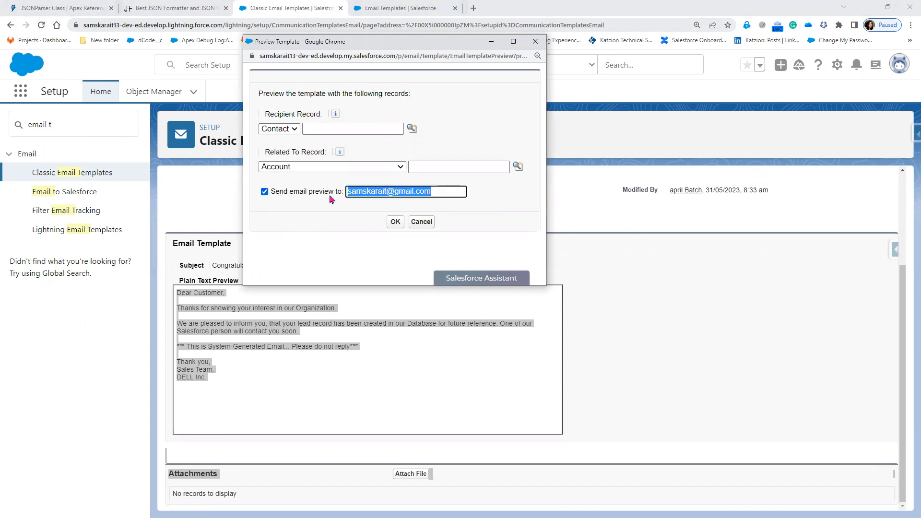
- Check the email body again from the "Dear Customer" greeting to the "DELL Inc" sign-off
drag(428, 47, 614, 39)
click(199, 329)
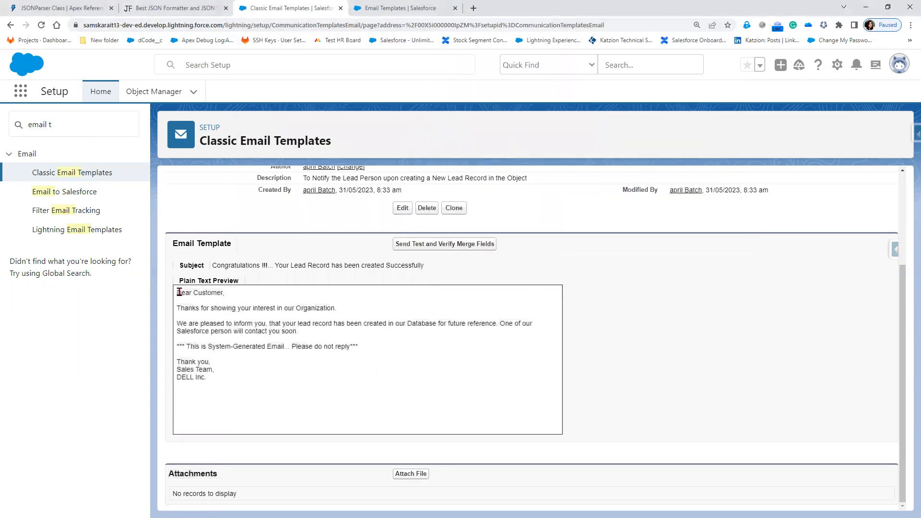
key(ctrl+a)
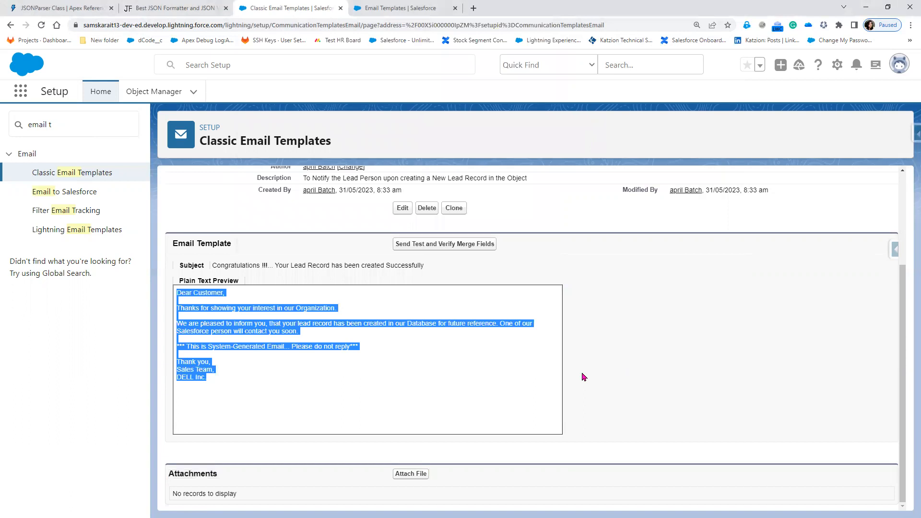
click(206, 339)
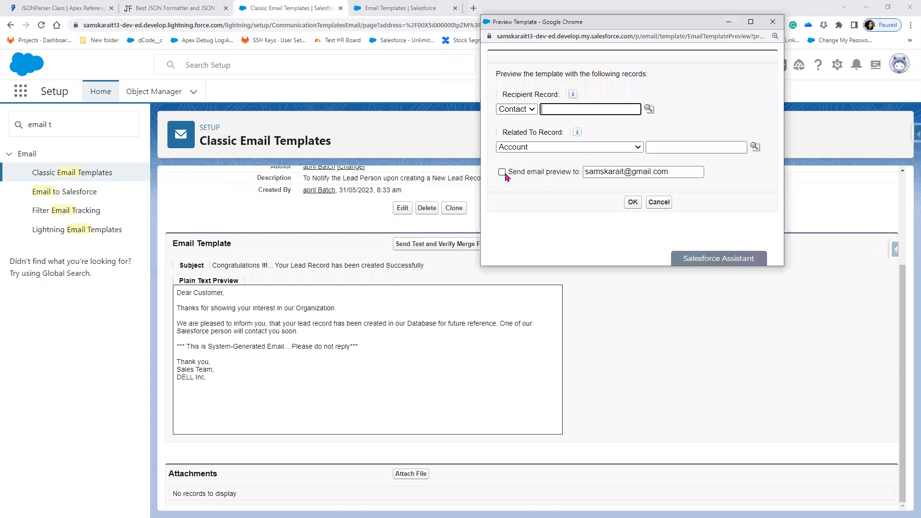
- Send the email preview of the template to the prefilled e-mail address without choosing a recipient or related record
click(631, 203)
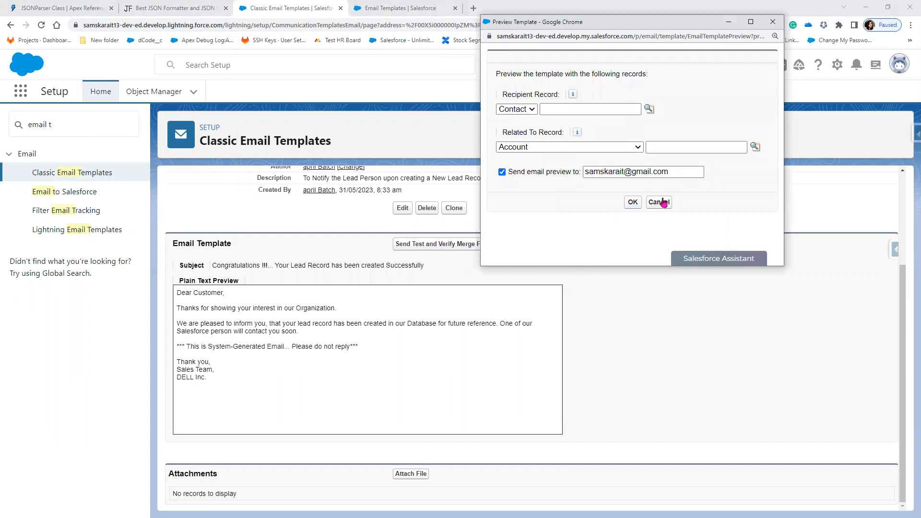
click(628, 204)
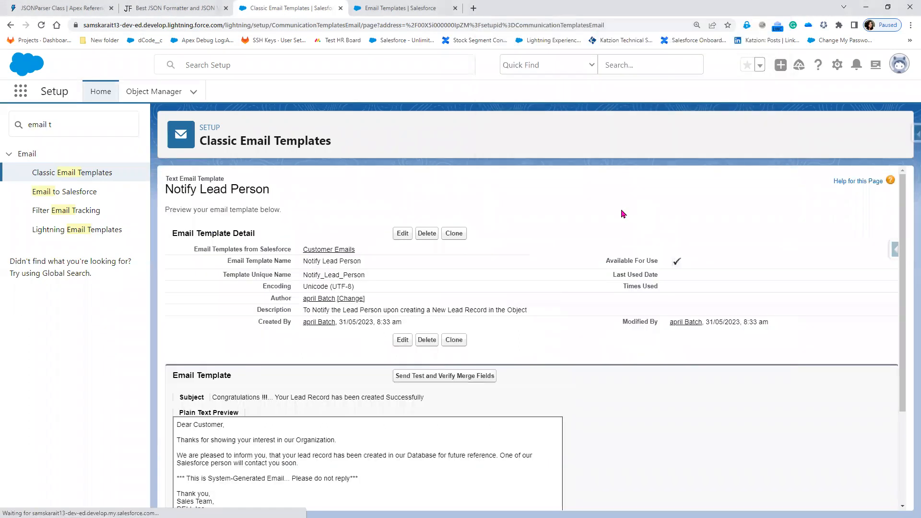
scroll(593, 393, down, 3)
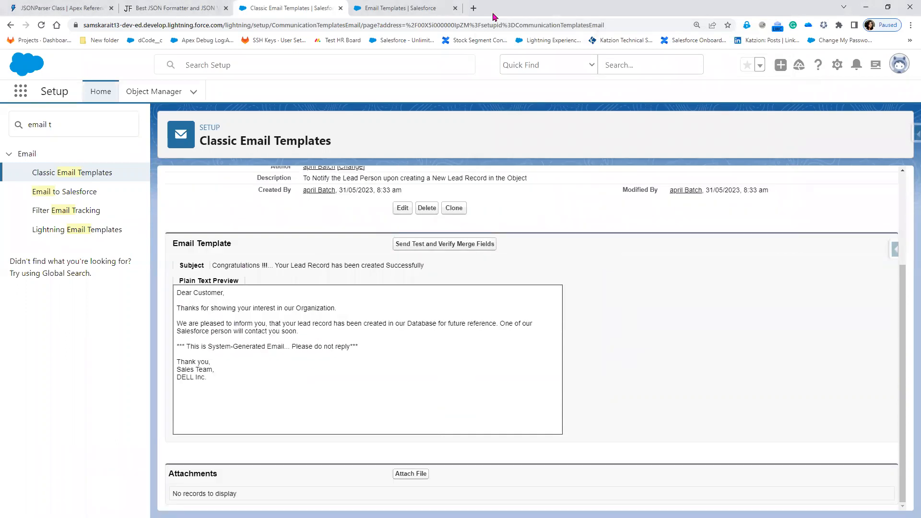
- Open the "Congratulations !!!... Your Lead Record has been created Successfully" message in Gmail in a new tab and mark it as safe
key(ctrl+t)
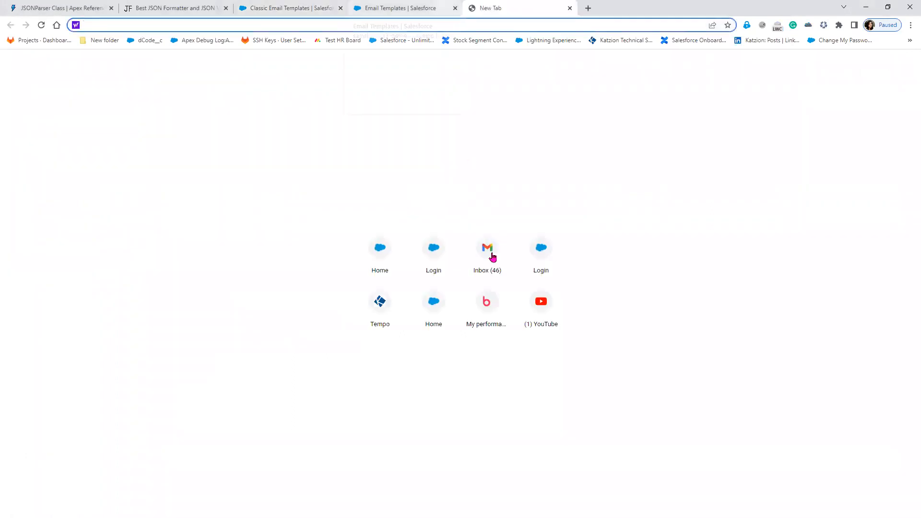
click(496, 253)
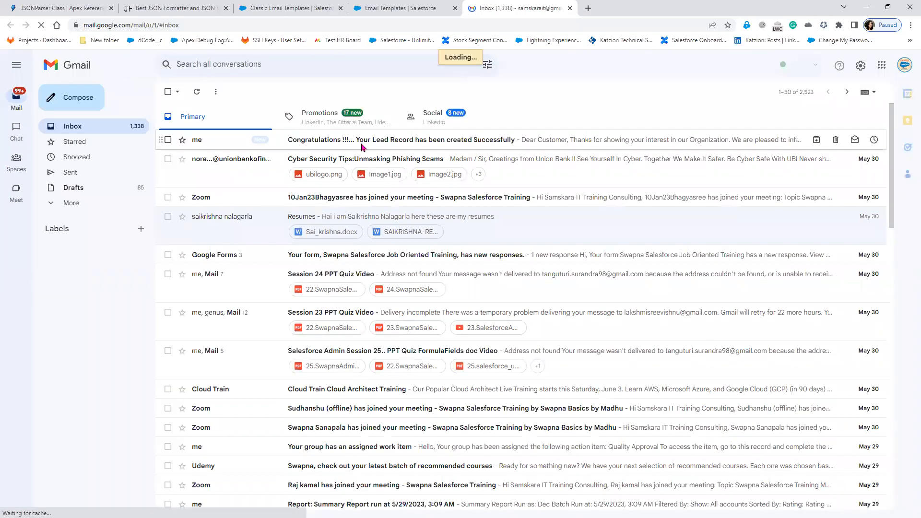
click(362, 142)
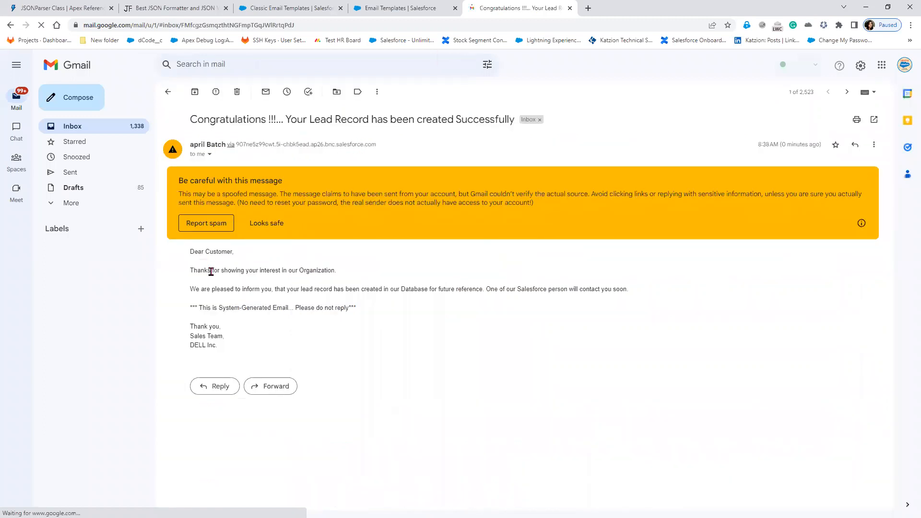
drag(210, 270, 329, 279)
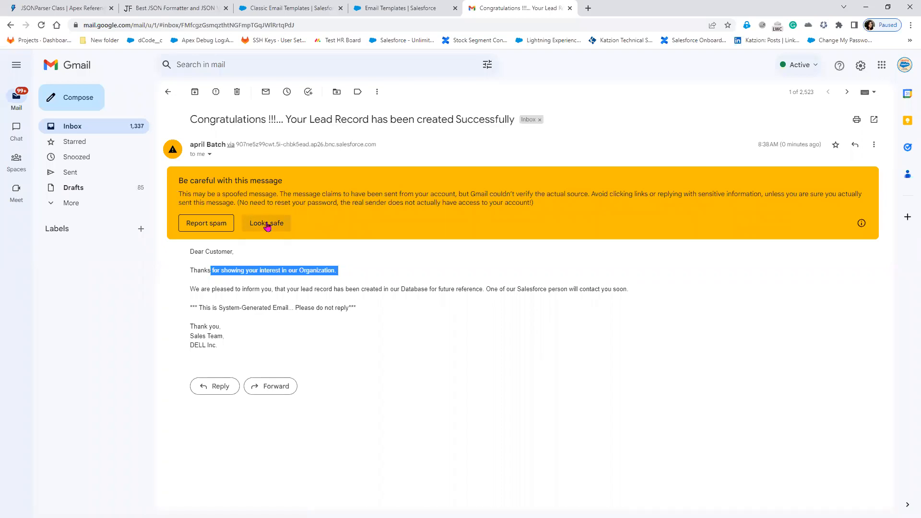
click(266, 223)
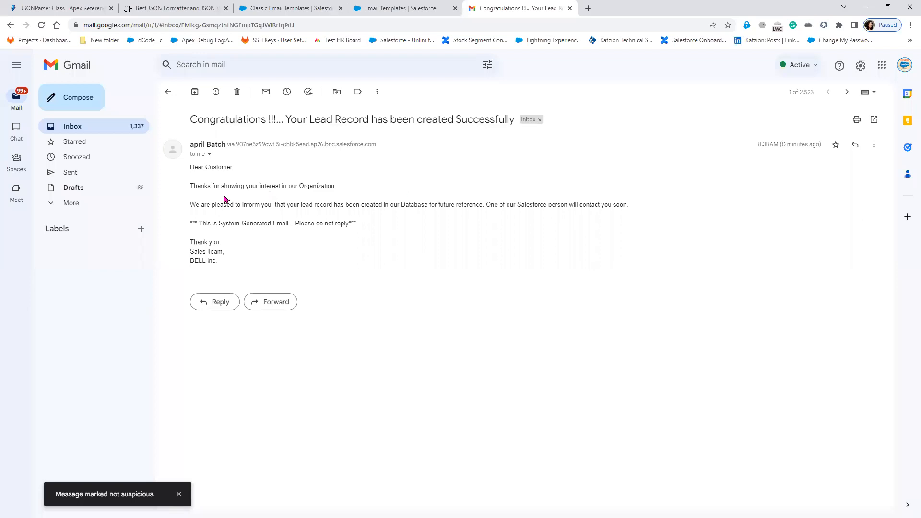
- Compare the received email's subject, body paragraphs and system-generated notice with the template content
drag(191, 166, 312, 269)
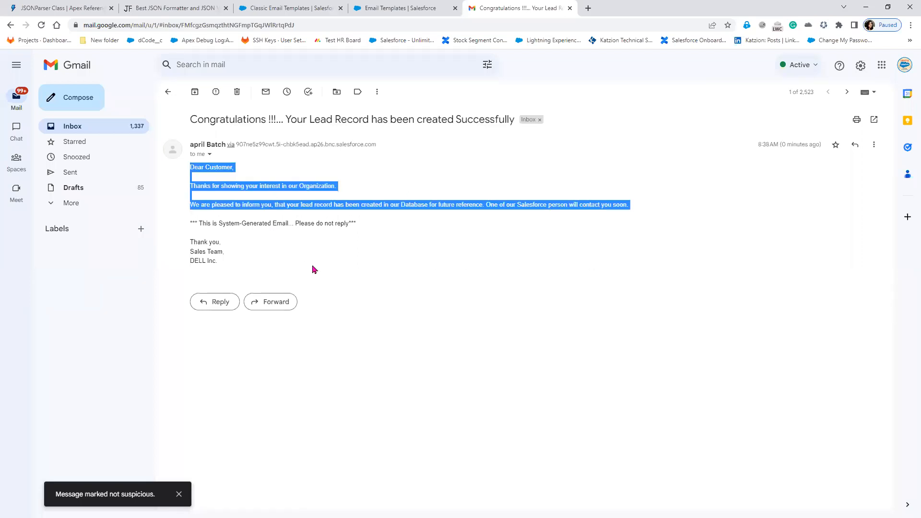
drag(429, 273, 431, 271)
click(428, 271)
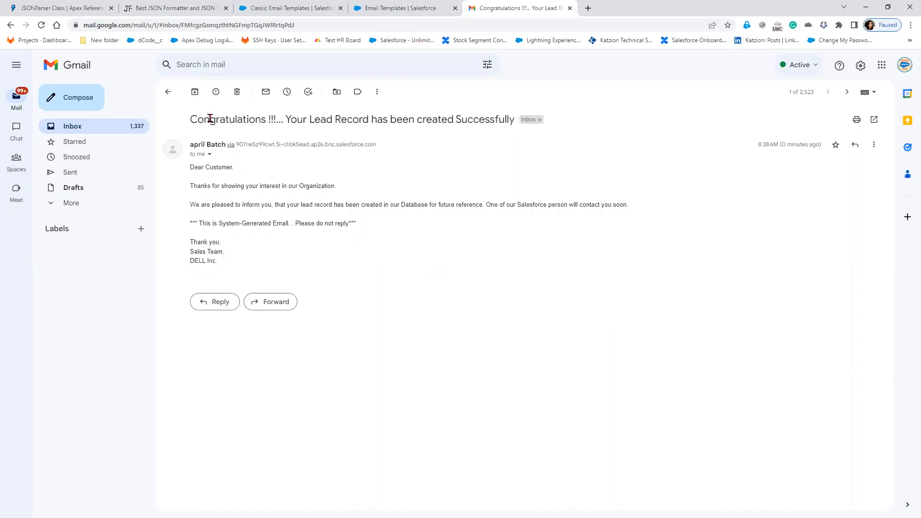
double_click(282, 123)
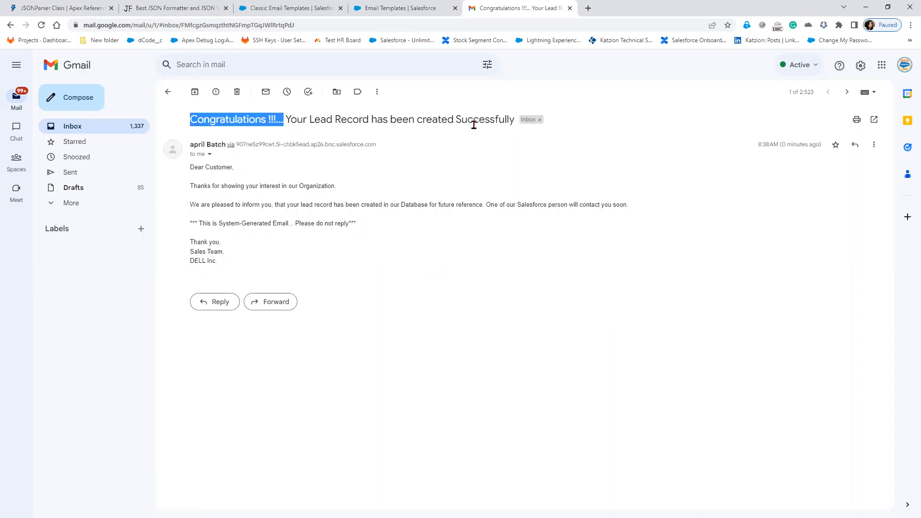
drag(511, 126, 508, 129)
click(206, 206)
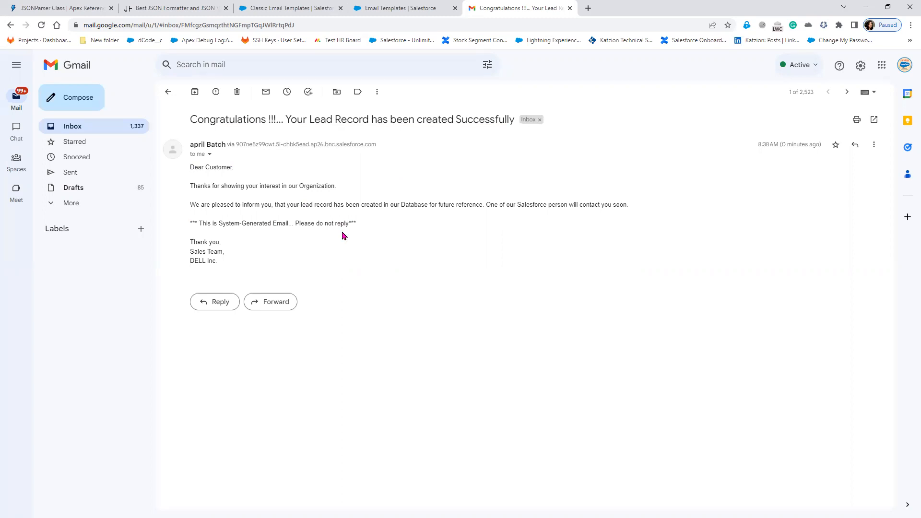
triple_click(190, 226)
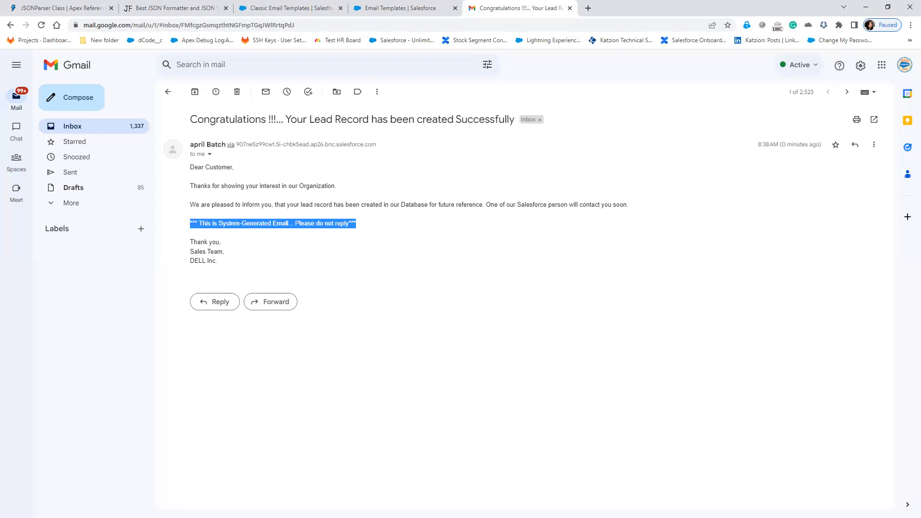
- Return to the template's file attachment window and choose Salesforce-logo.jpg from the Desktop folder as the file to upload
key(alt+Tab)
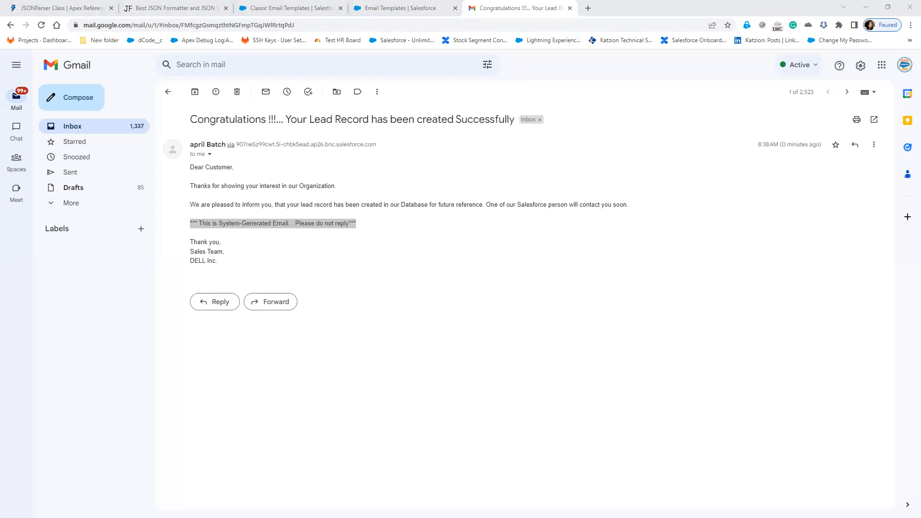
click(407, 11)
click(299, 12)
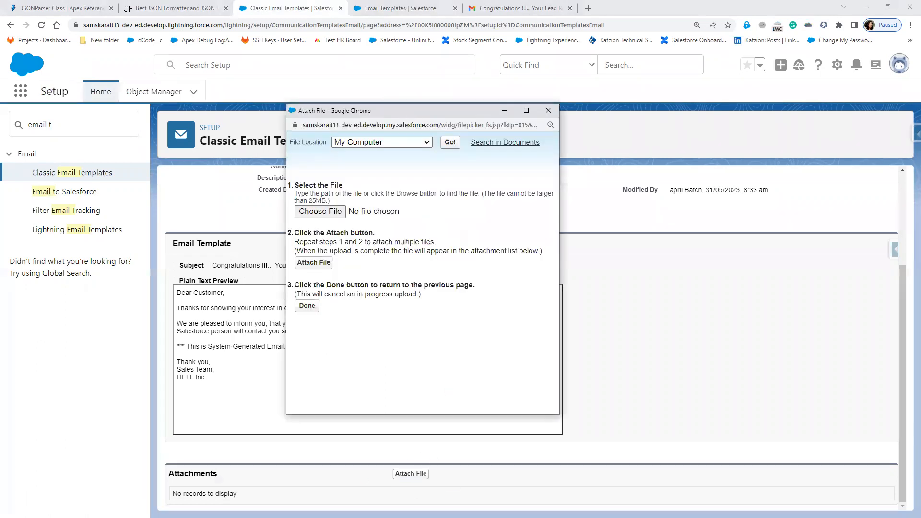
click(331, 215)
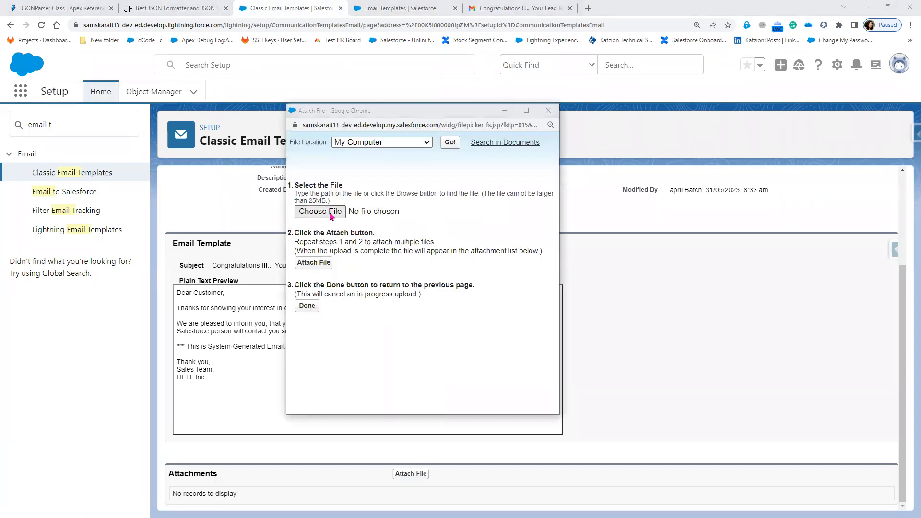
scroll(326, 216, down, 6)
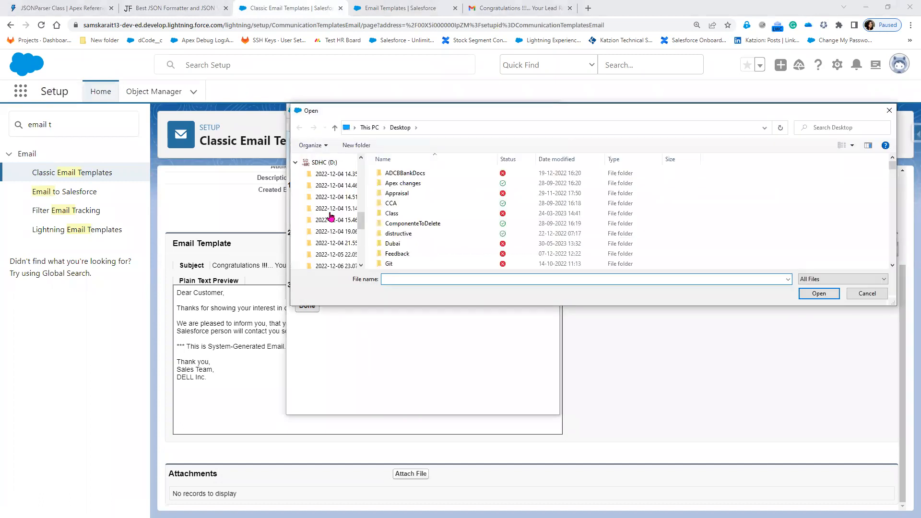
scroll(331, 245, up, 8)
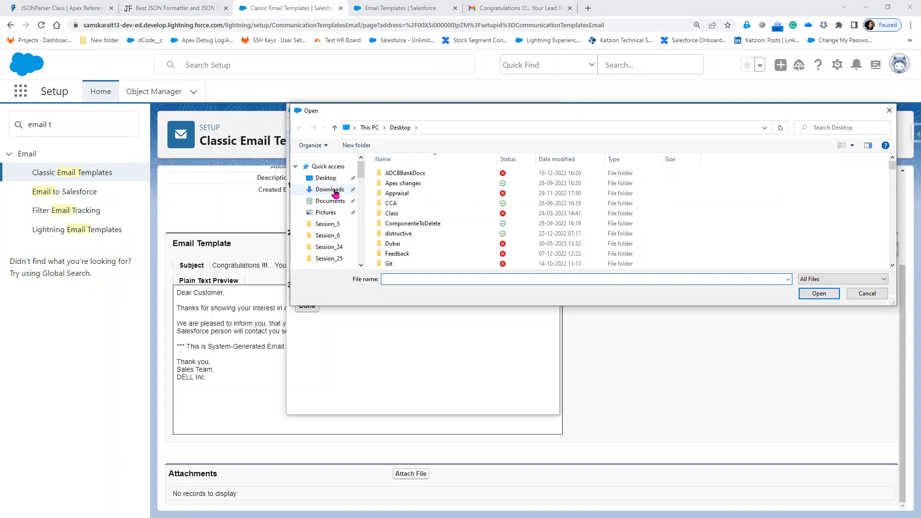
click(335, 191)
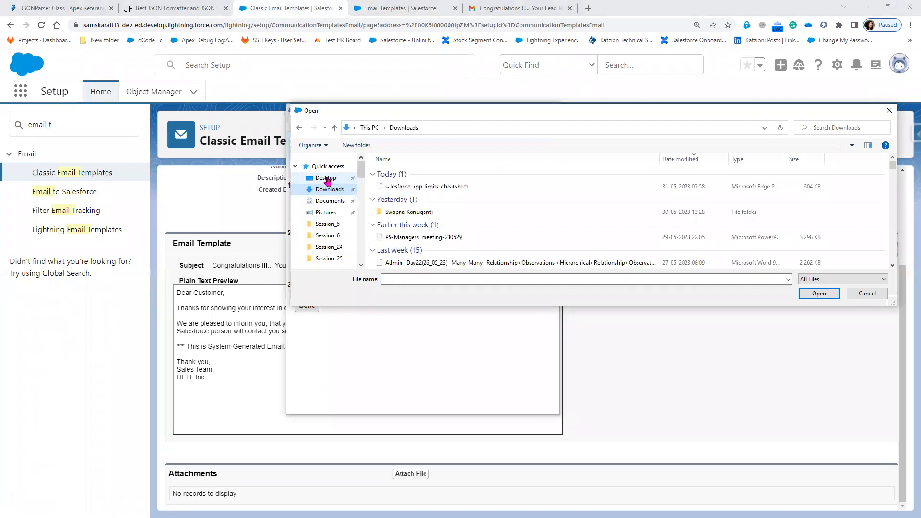
click(328, 180)
click(431, 277)
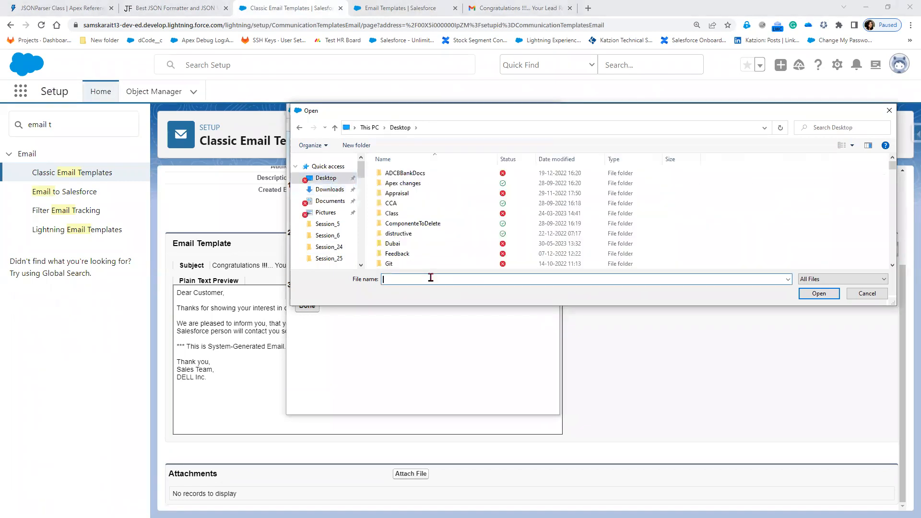
text(sa)
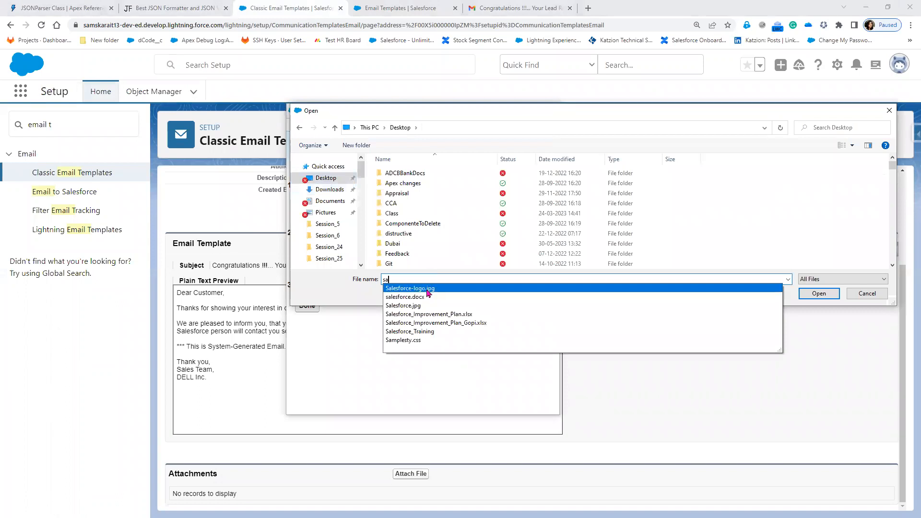
click(428, 289)
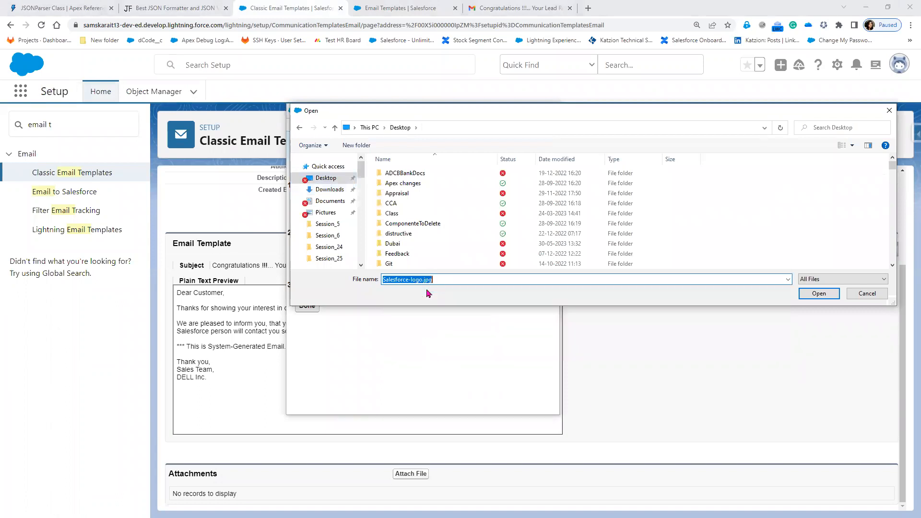
click(819, 293)
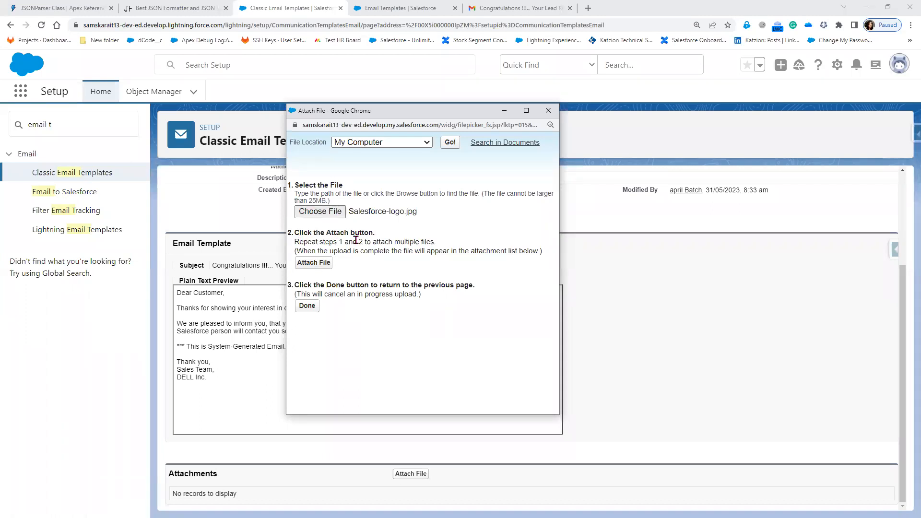
- Attach the chosen logo image to the email template, finish the upload and check the template's attachment list
click(314, 263)
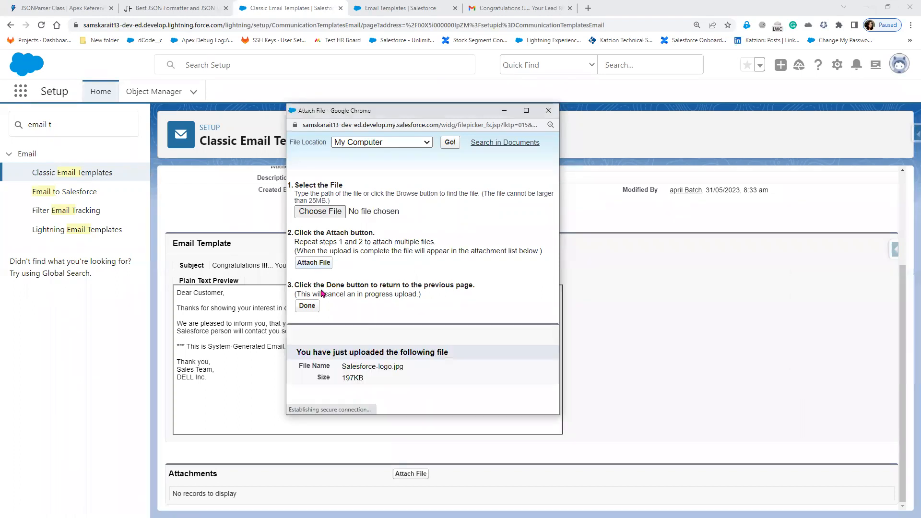
double_click(342, 380)
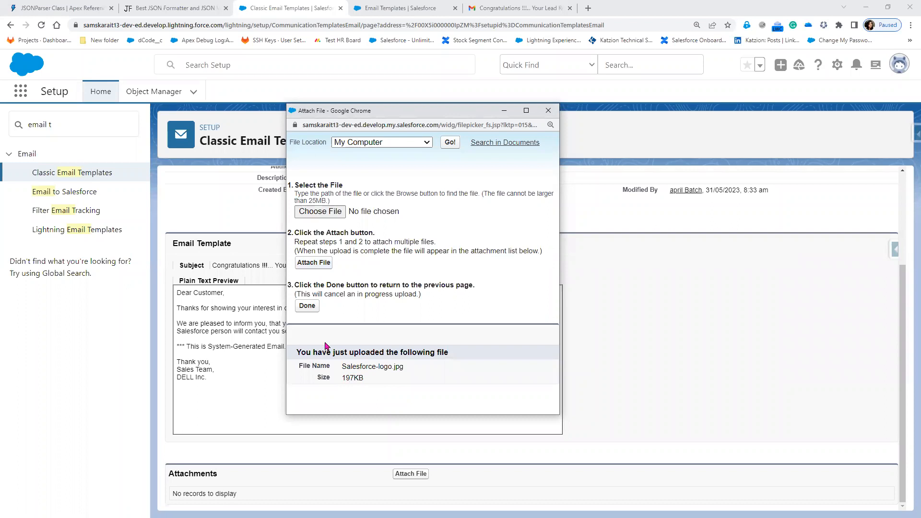
click(307, 307)
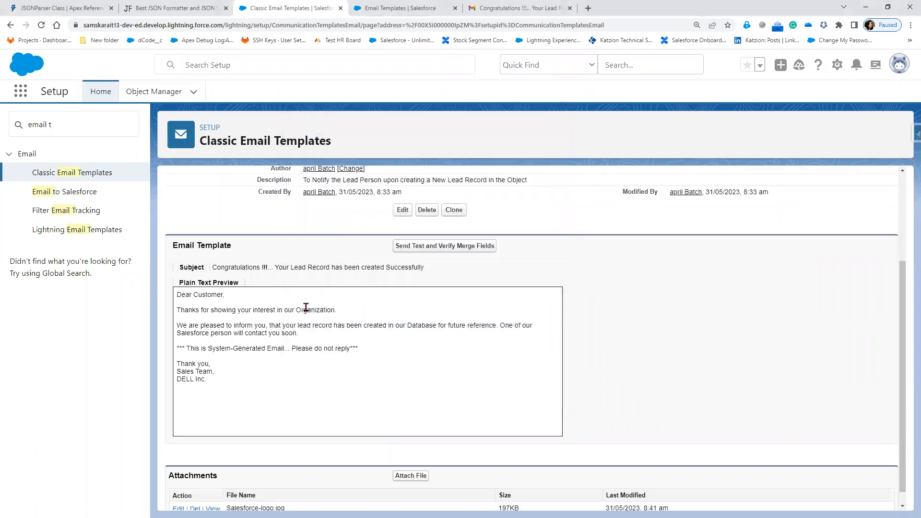
scroll(306, 307, down, 1)
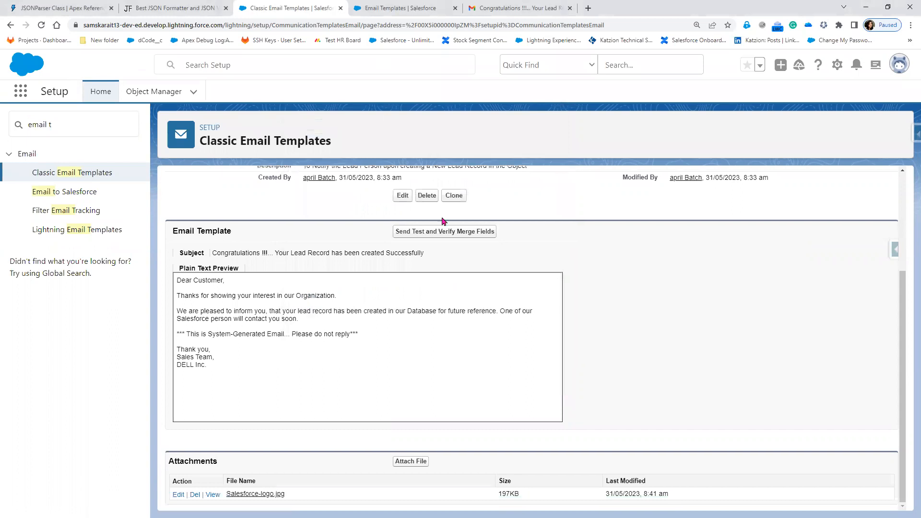
- Send an email preview of the template with its attachment to the prefilled e-mail address, without a recipient or related record
click(450, 232)
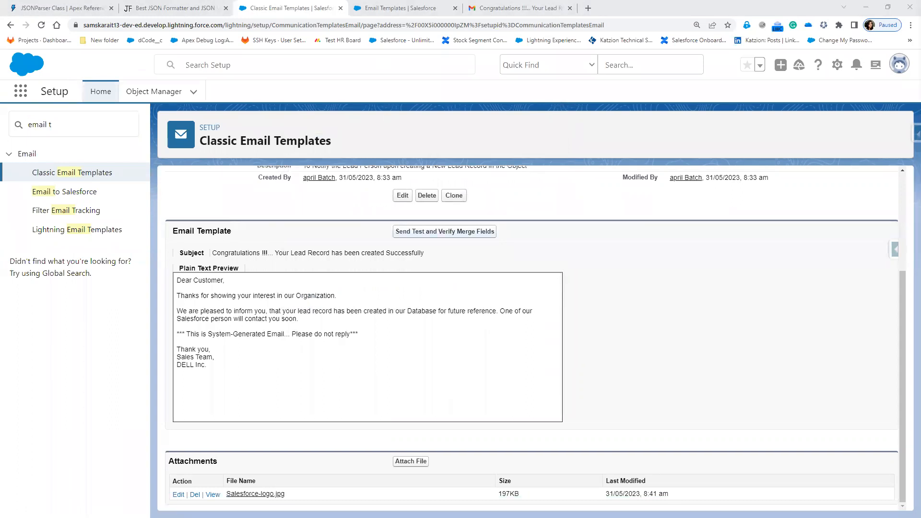
click(272, 179)
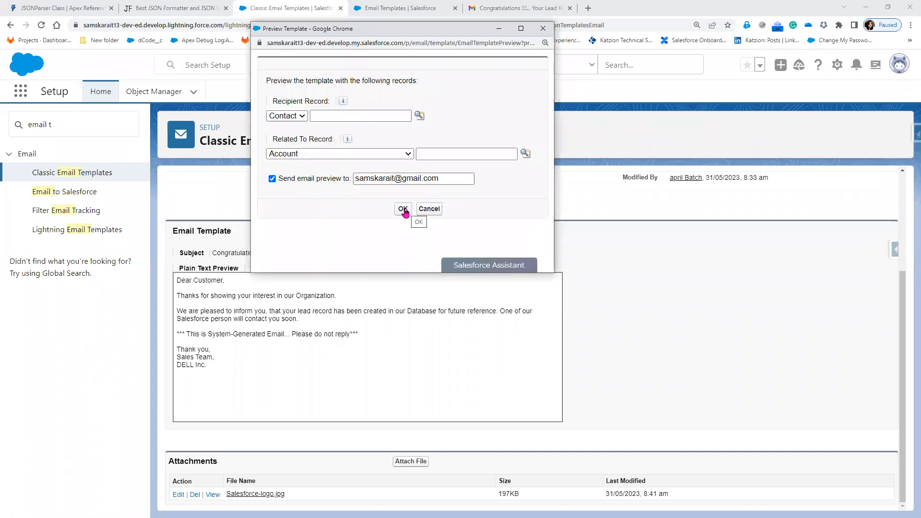
click(403, 209)
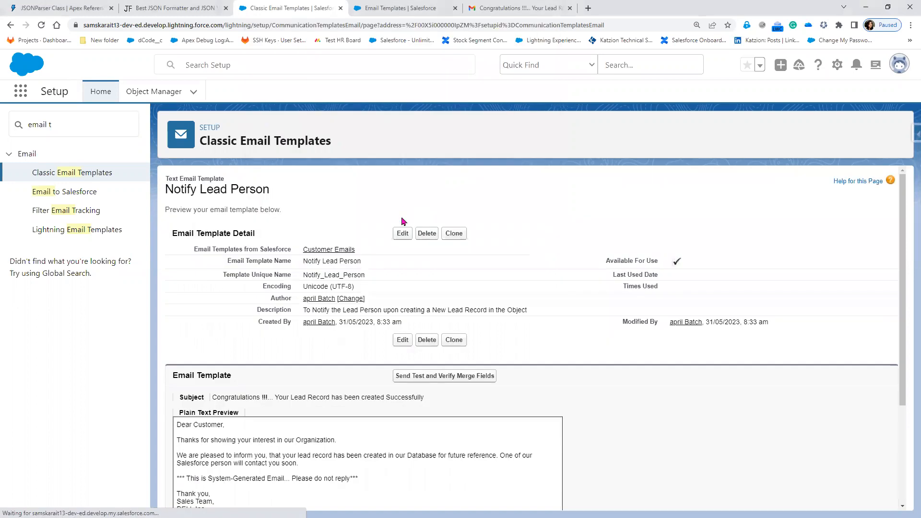
- Switch to Gmail, open the newest "Congratulations !!!... Your Lead Record has been created Successfully" message and mark it as safe
click(513, 8)
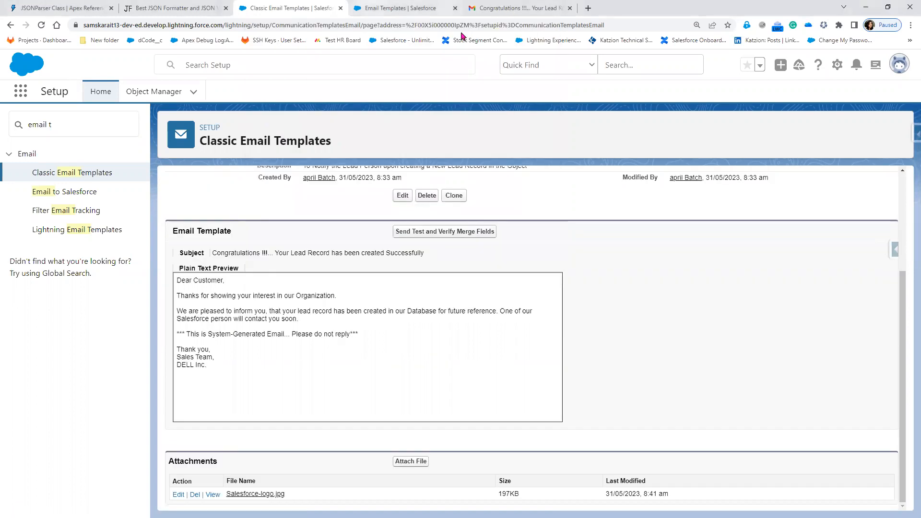
click(169, 93)
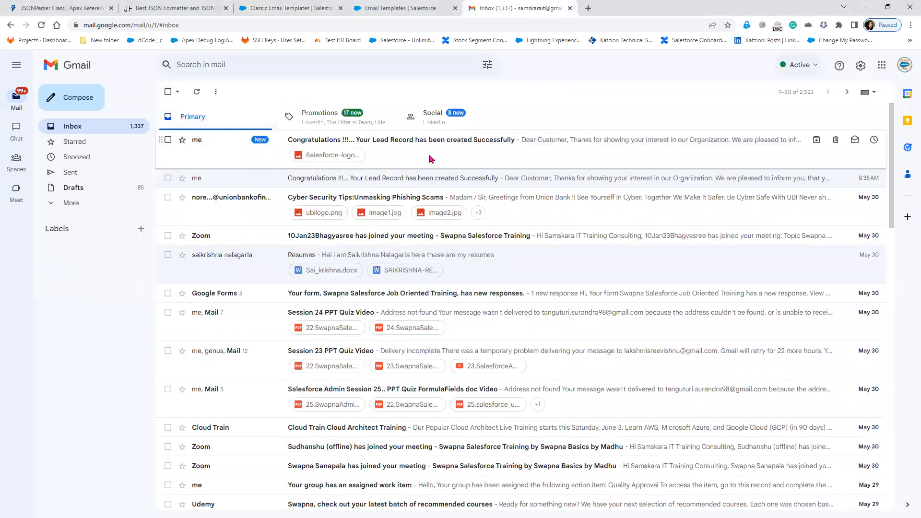
click(430, 160)
click(264, 223)
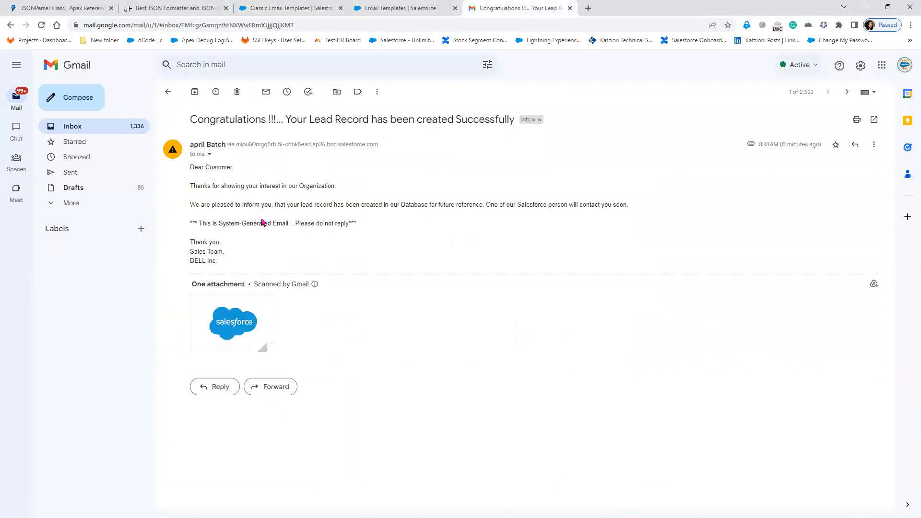
- View the received email's Salesforce-logo.jpg attachment at full size and return to the message
drag(335, 327, 242, 323)
click(242, 321)
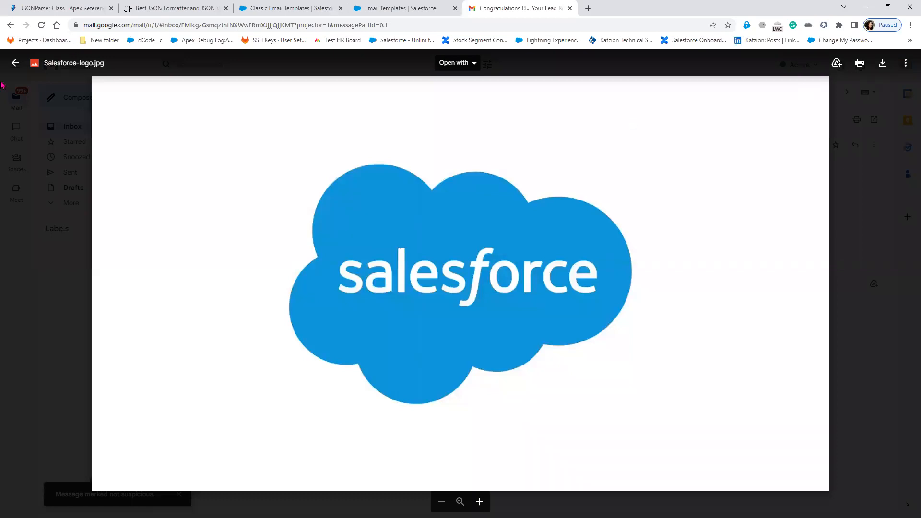
click(15, 64)
- Back in Salesforce Setup, search for "Comp" and open the Company Information page in a new tab
click(384, 8)
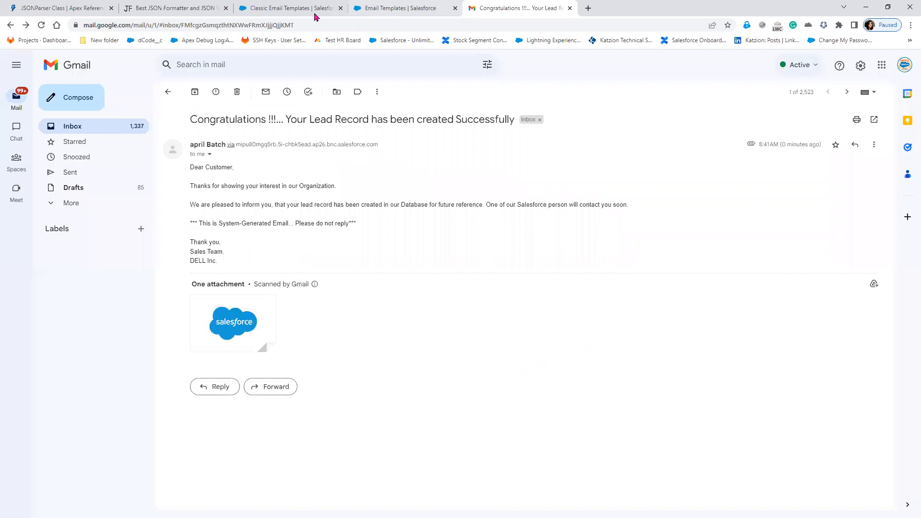
click(283, 5)
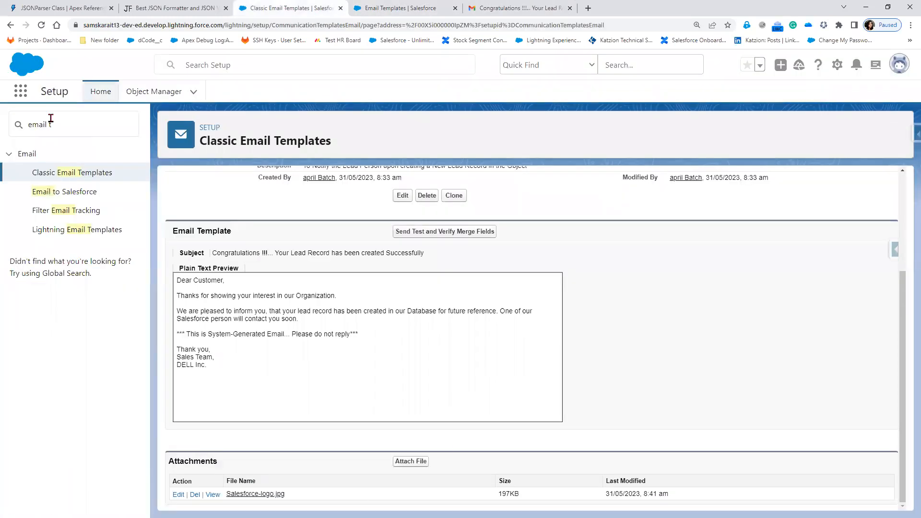
click(9, 134)
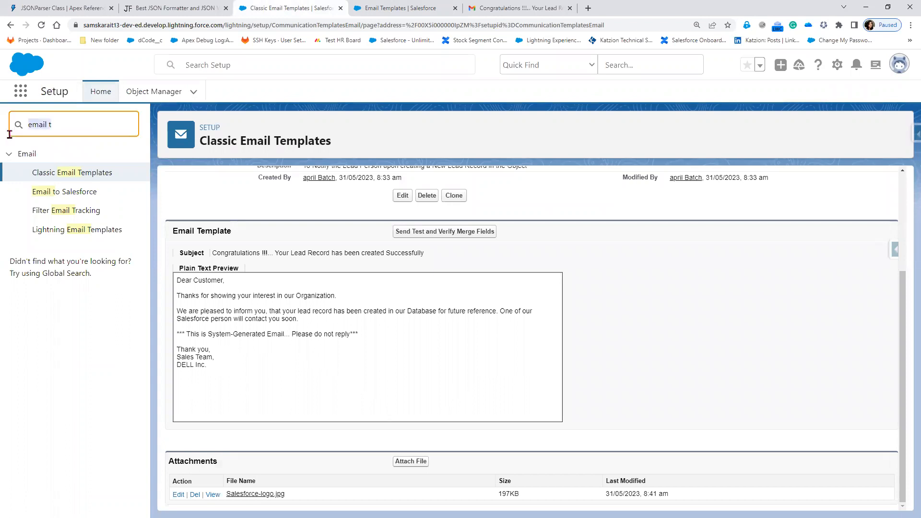
text(Comp)
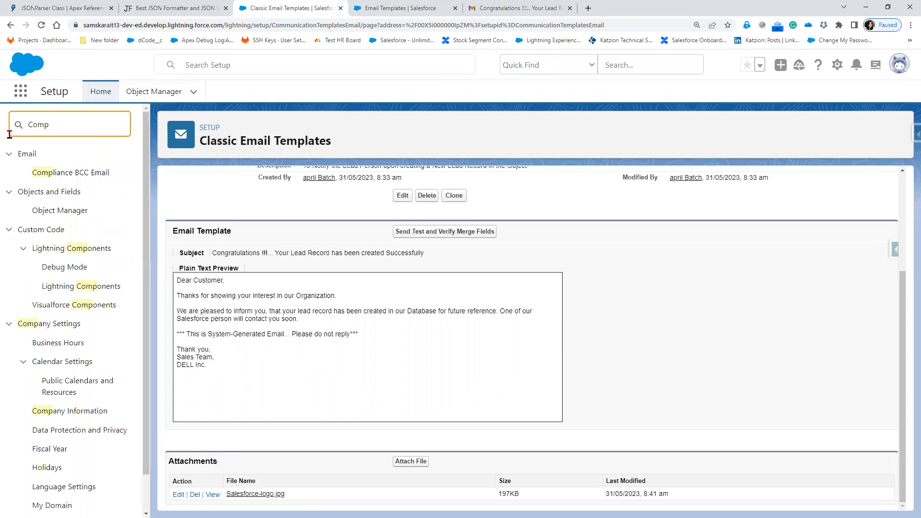
right_click(75, 417)
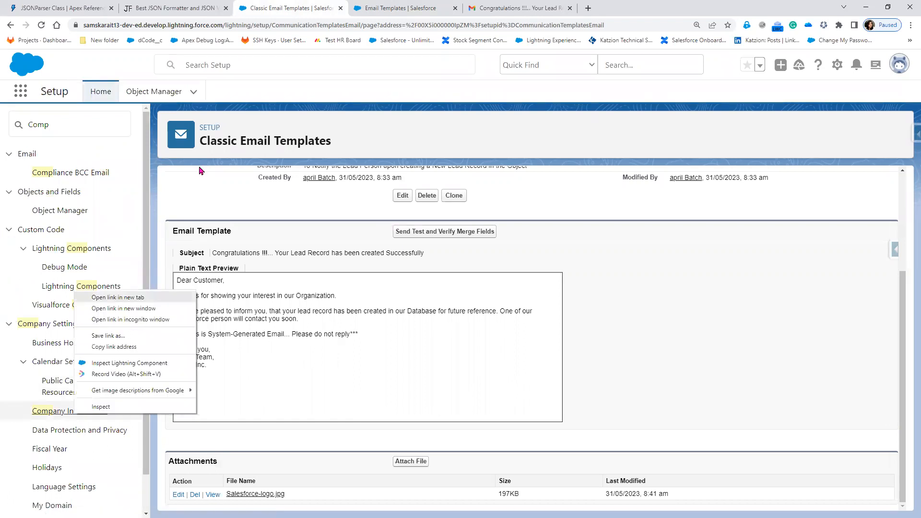
click(392, 11)
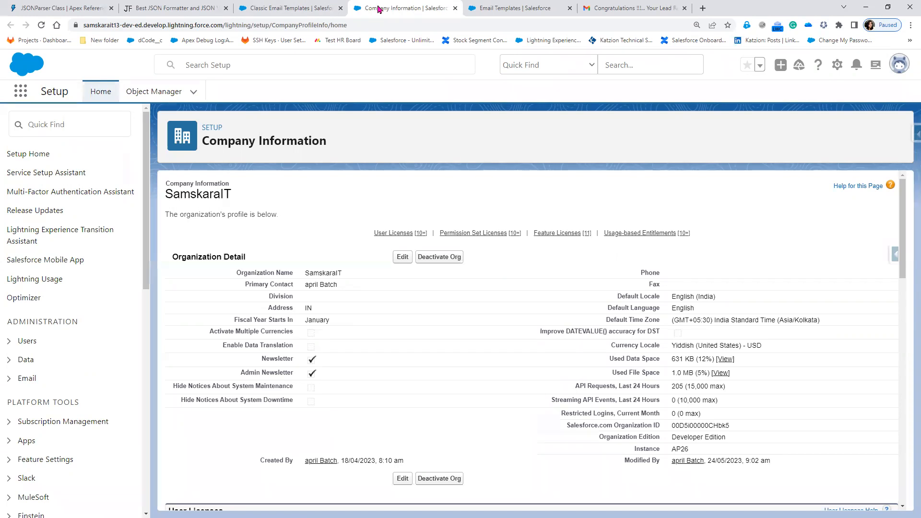
- Open the details of the organization's used file space and examine the File Storage limit and usage
drag(628, 371, 668, 375)
click(722, 373)
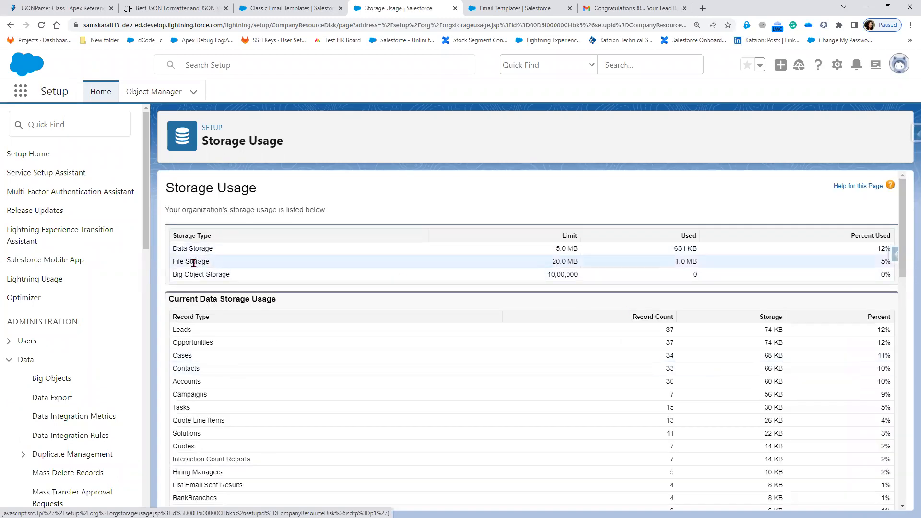
drag(173, 261, 605, 264)
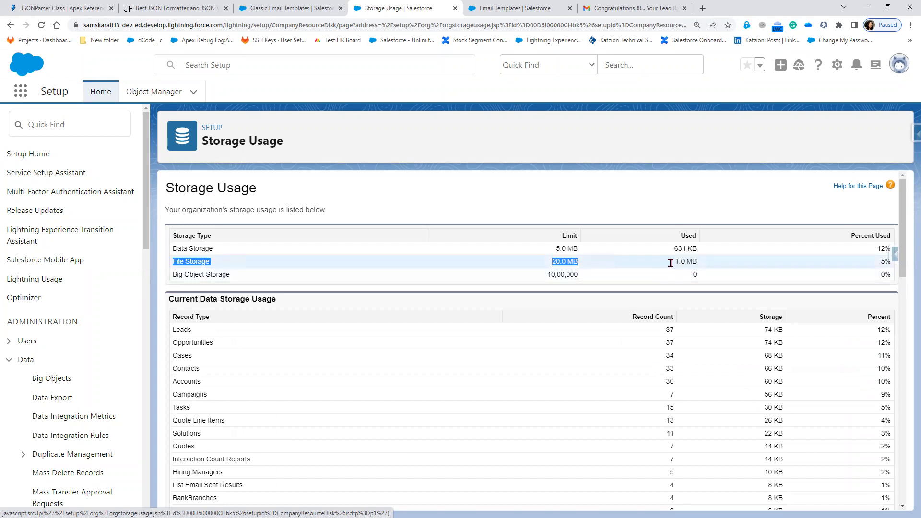
click(544, 266)
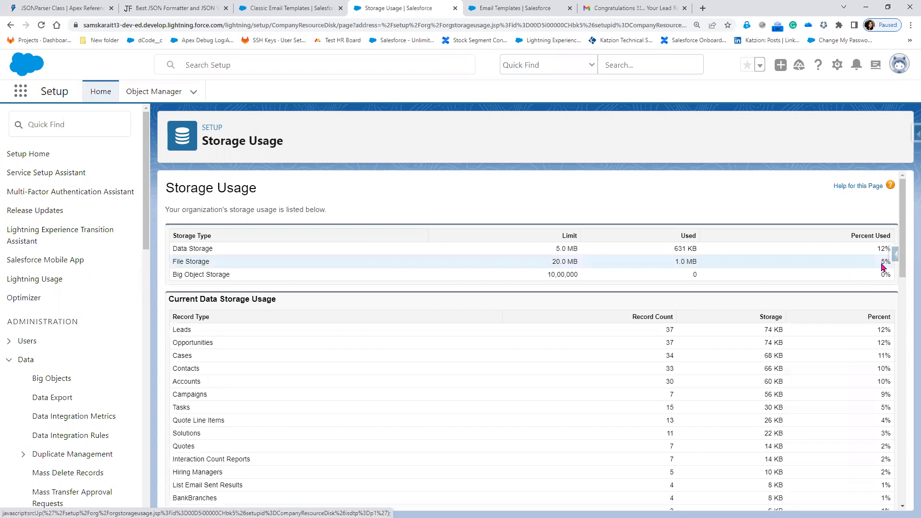
- Delete the Salesforce-logo.jpg attachment from the email template and confirm the deletion
click(318, 13)
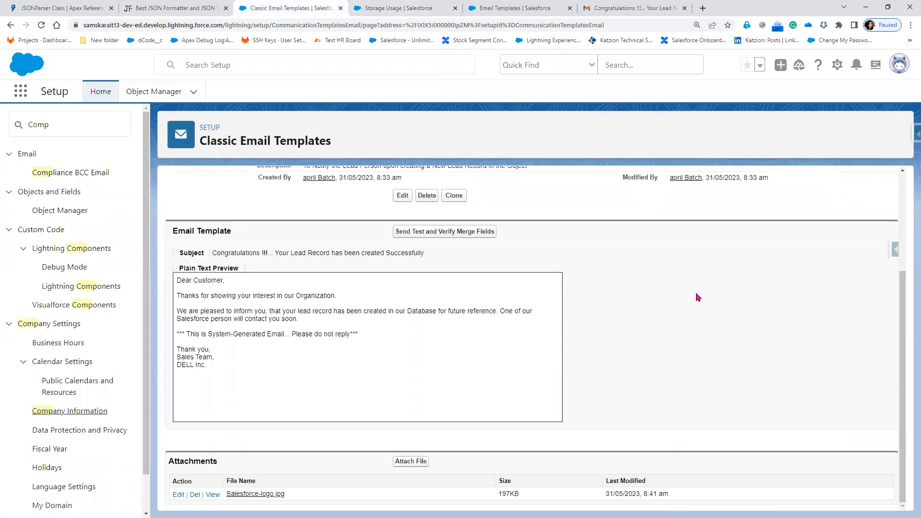
click(195, 494)
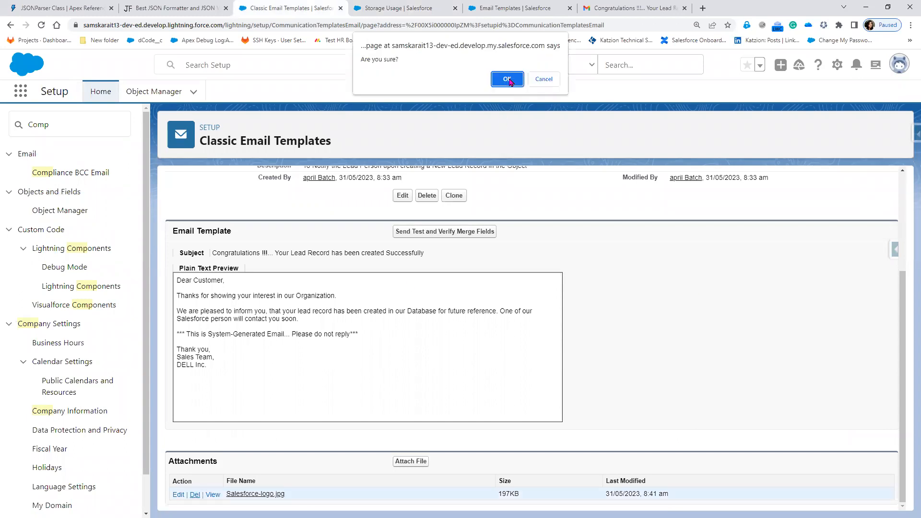
click(507, 78)
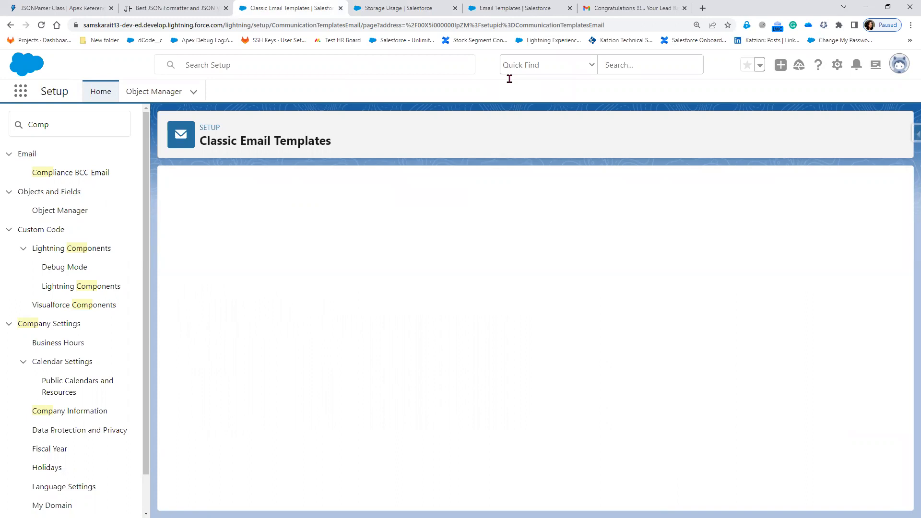
- Reload the Storage Usage page to check the File Storage figures again
click(394, 8)
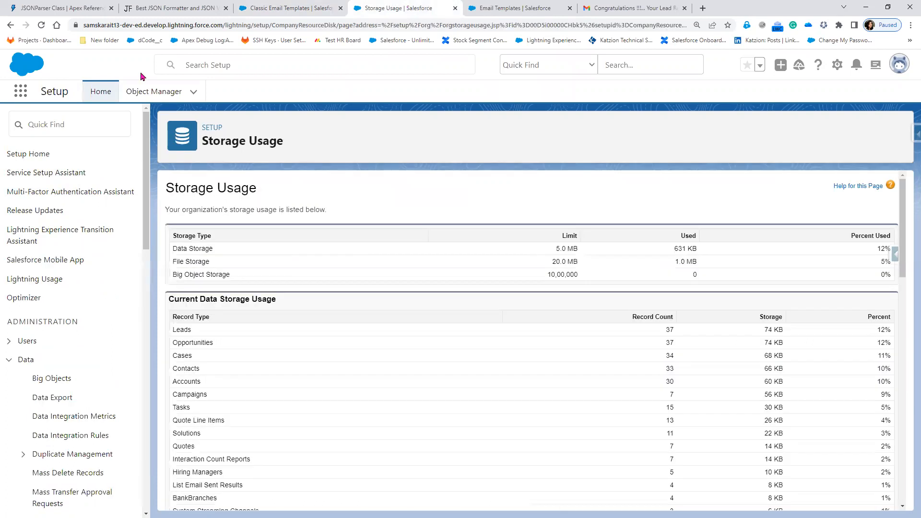
click(42, 25)
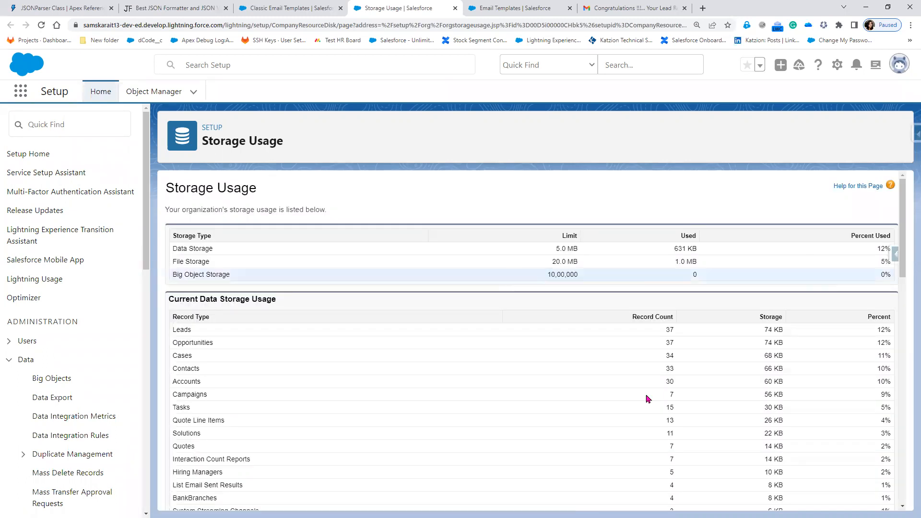
- Examine the Storage Usage page's breakdown of data storage, file storage and top users
scroll(648, 399, down, 3)
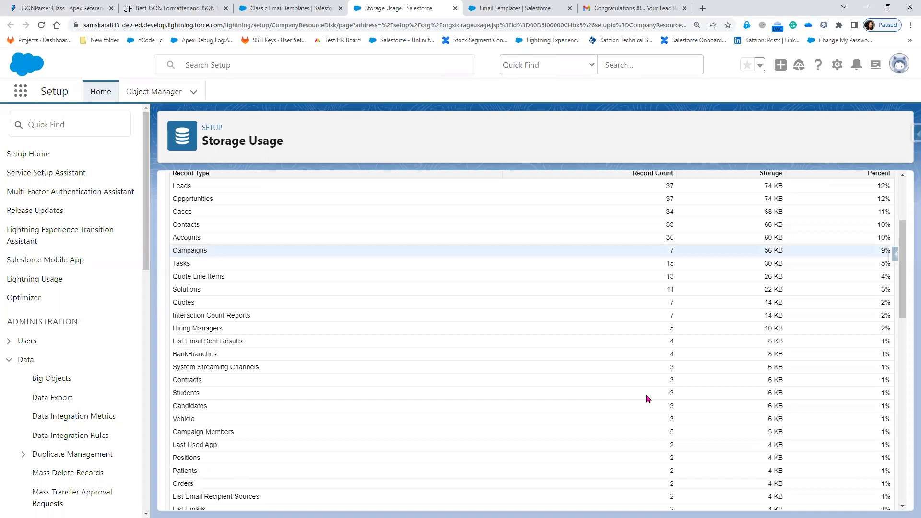
scroll(649, 398, down, 1)
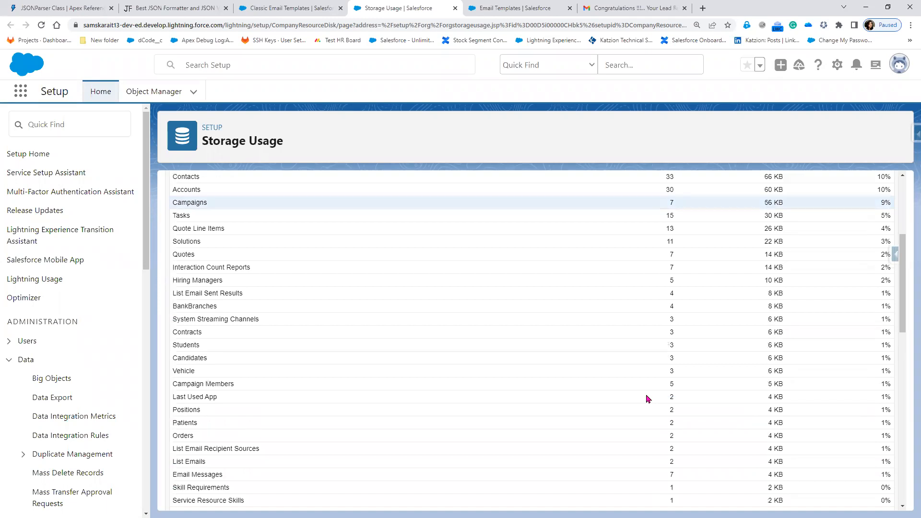
scroll(649, 399, down, 3)
scroll(648, 399, down, 1)
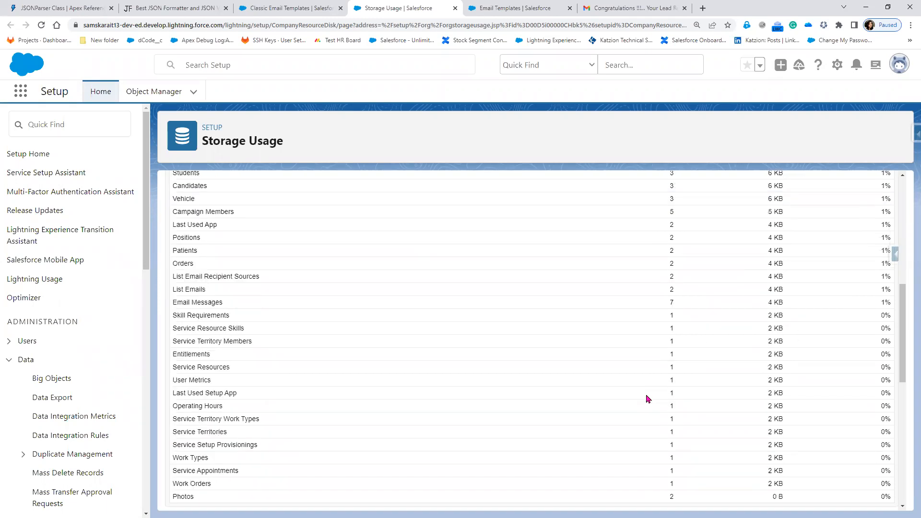
scroll(648, 398, down, 2)
scroll(648, 399, down, 3)
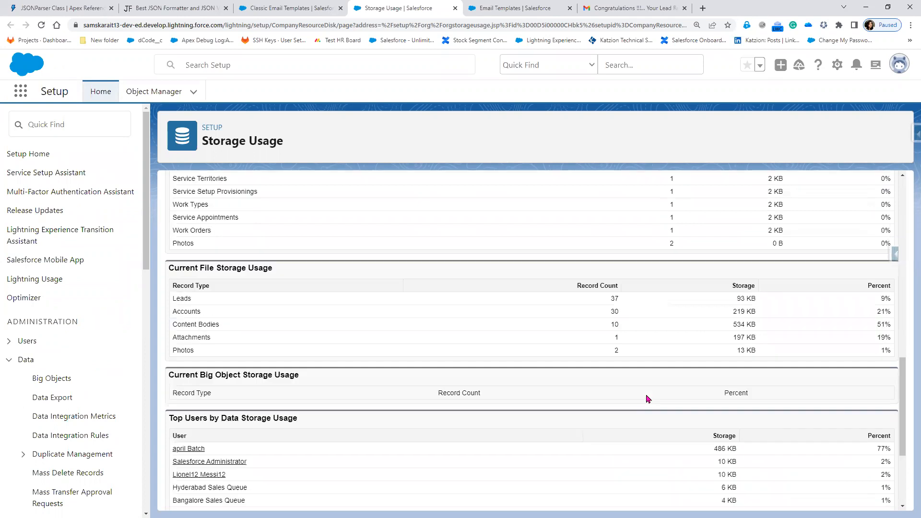
scroll(648, 398, down, 1)
scroll(648, 398, down, 2)
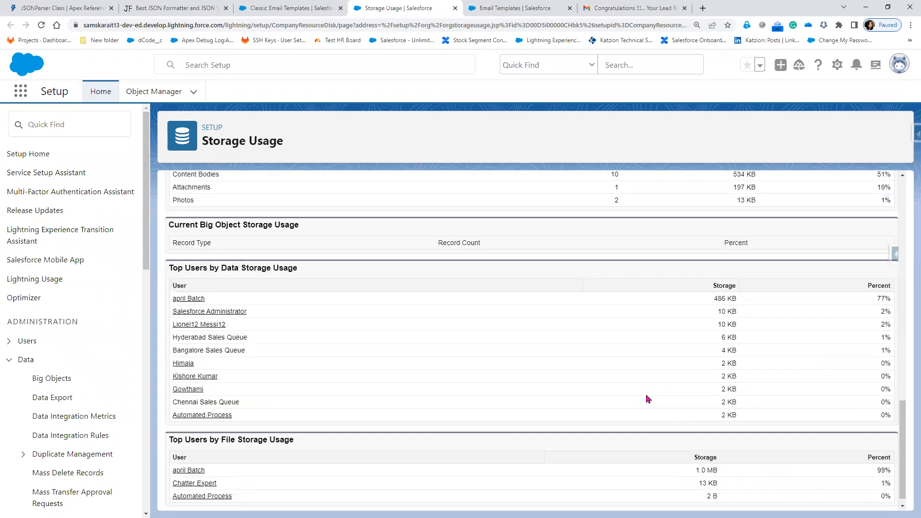
scroll(648, 399, down, 1)
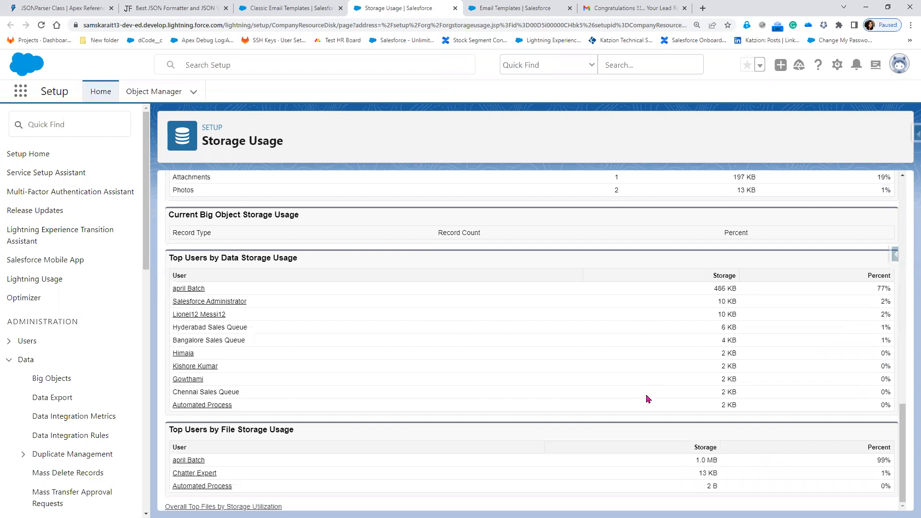
scroll(648, 398, up, 10)
scroll(649, 399, up, 5)
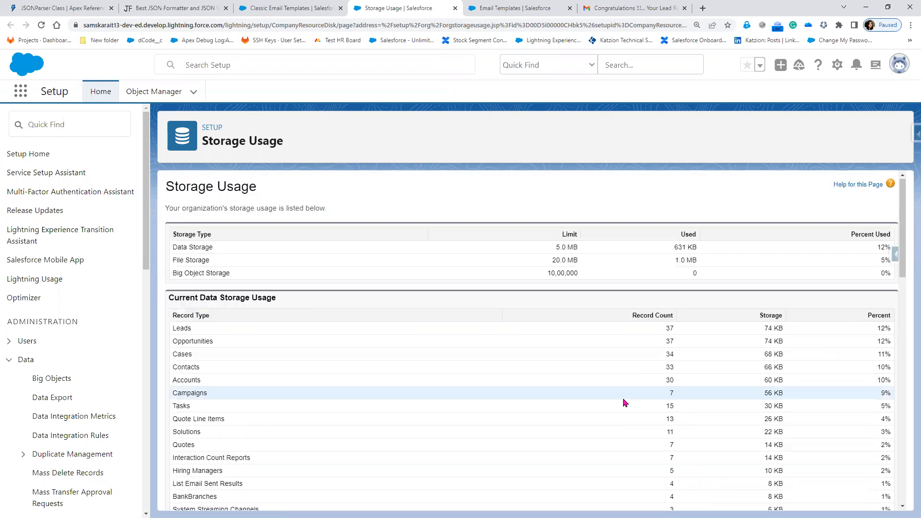
- Return to the Notify Lead Person template and review its plain text preview and Attachments section
click(295, 16)
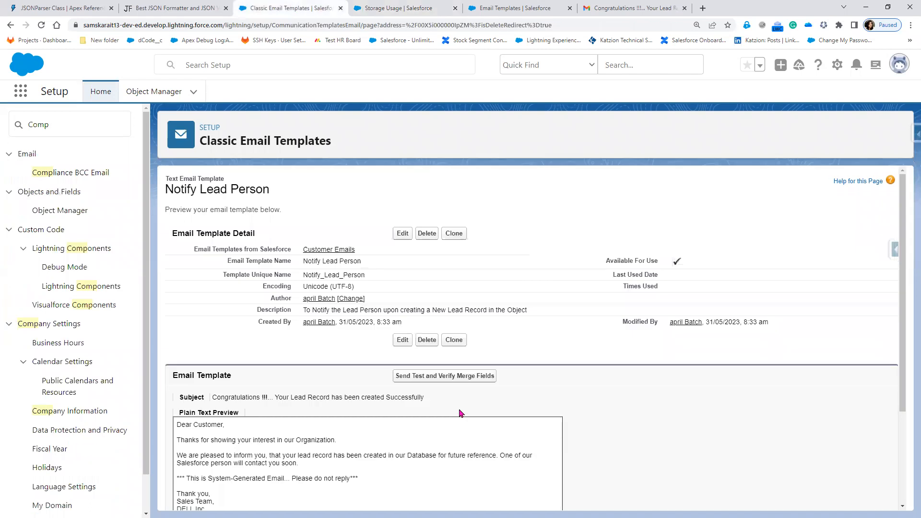
scroll(475, 406, down, 3)
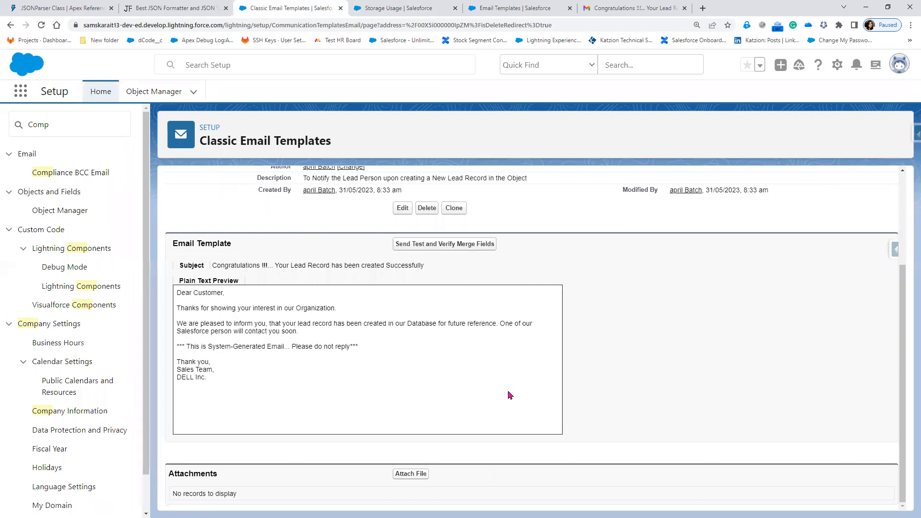
scroll(384, 212, up, 2)
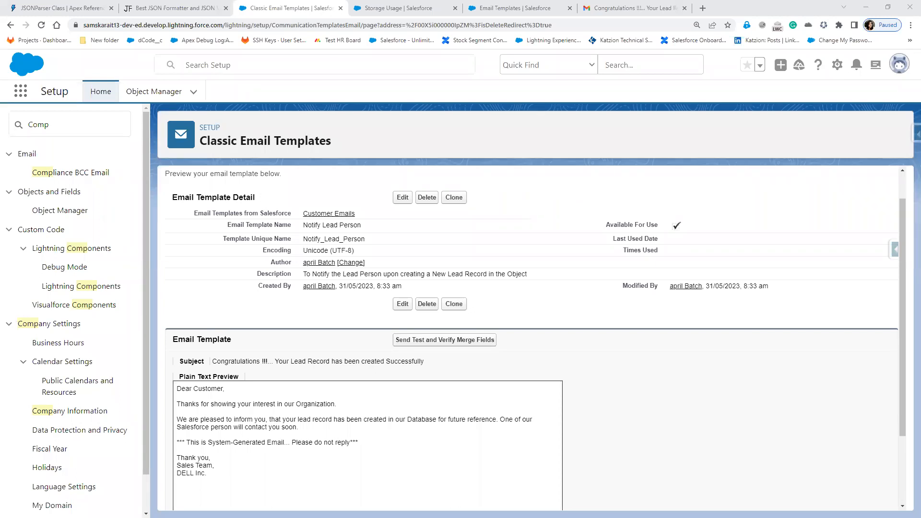
- Annotate the email template page with the text "25MB"
click(327, 366)
text(25)
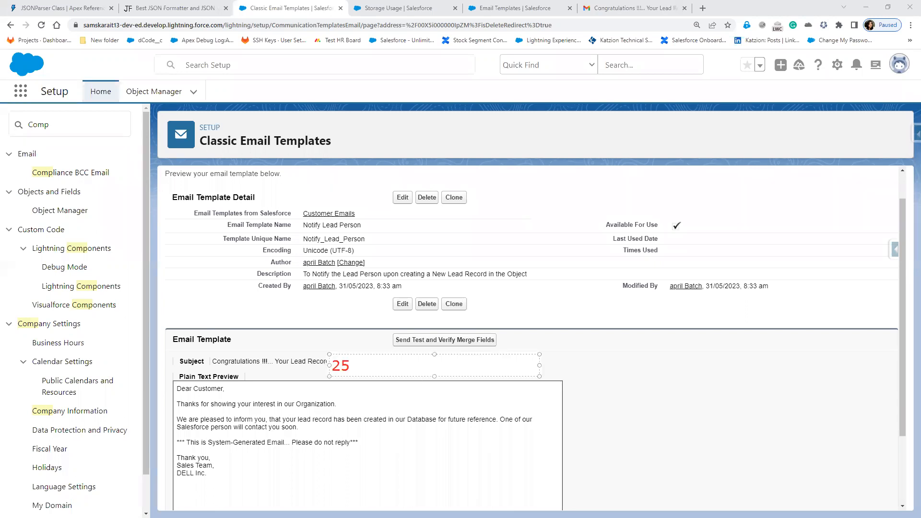
text(MB)
click(579, 394)
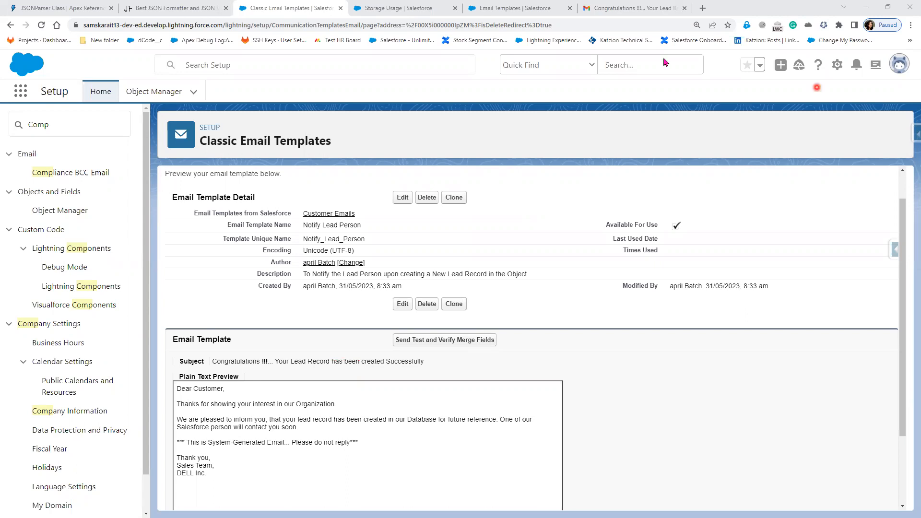
click(518, 8)
click(605, 5)
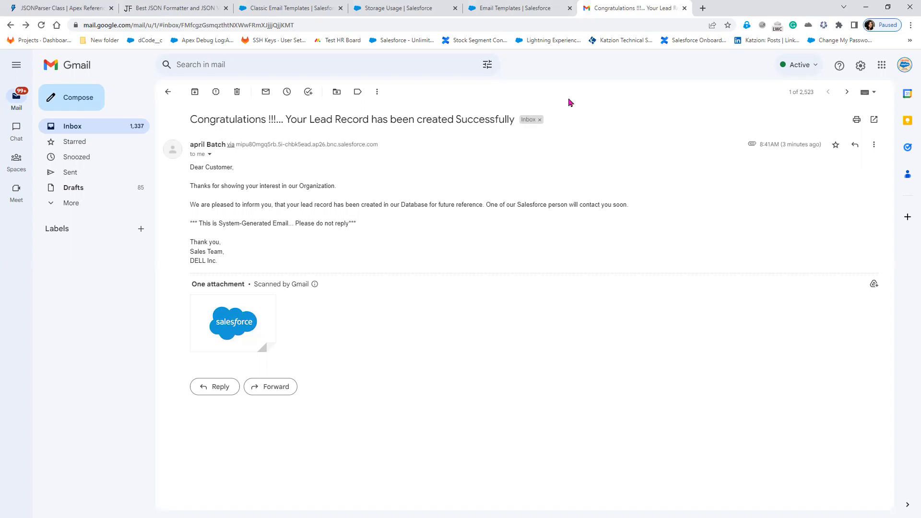
click(384, 8)
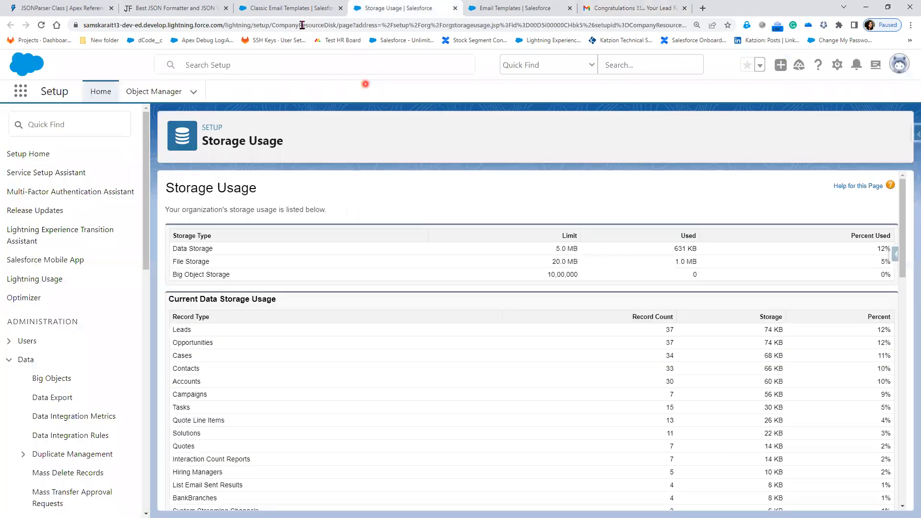
- Open the Notify Lead Person email template for editing
click(304, 10)
click(401, 305)
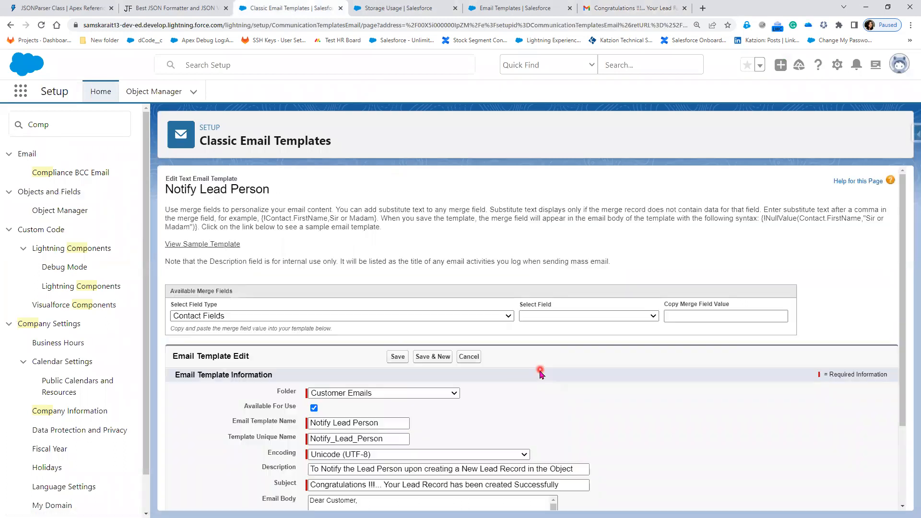
scroll(450, 467, down, 2)
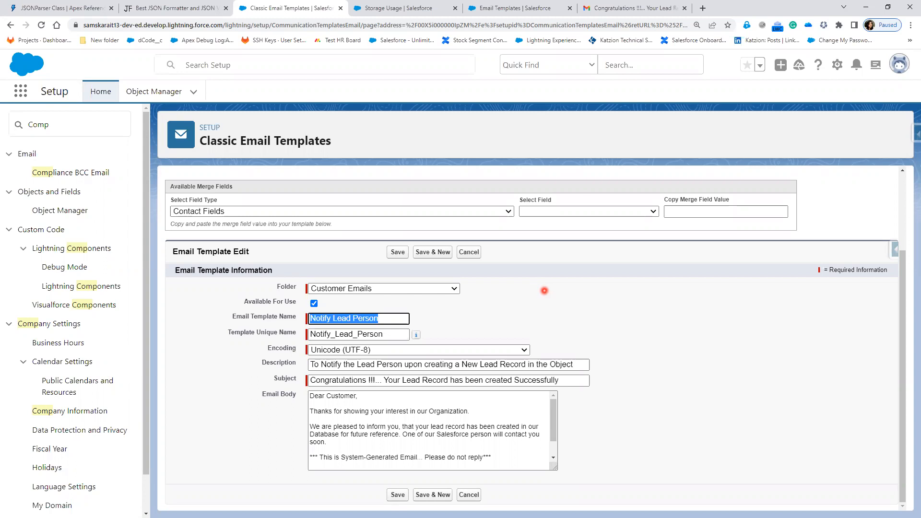
key(alt+Tab)
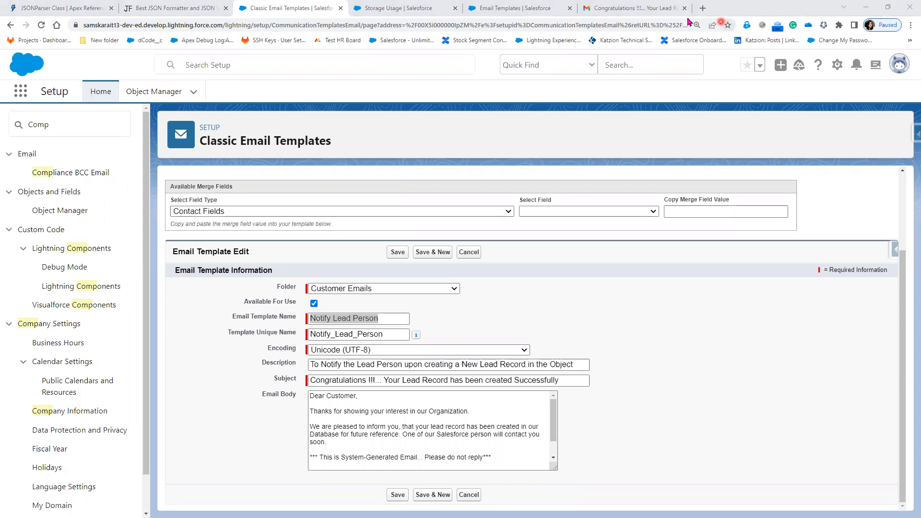
- Open google.com in a new browser tab and copy its web address
click(703, 8)
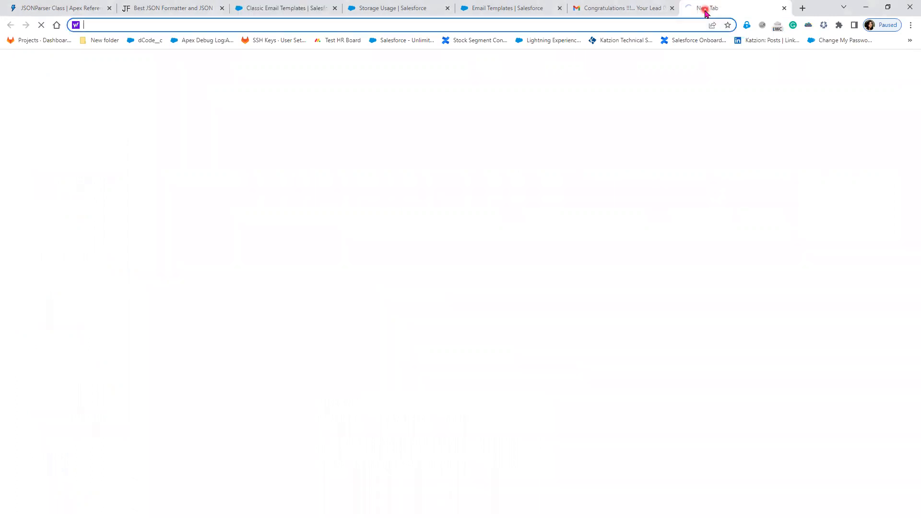
text(go)
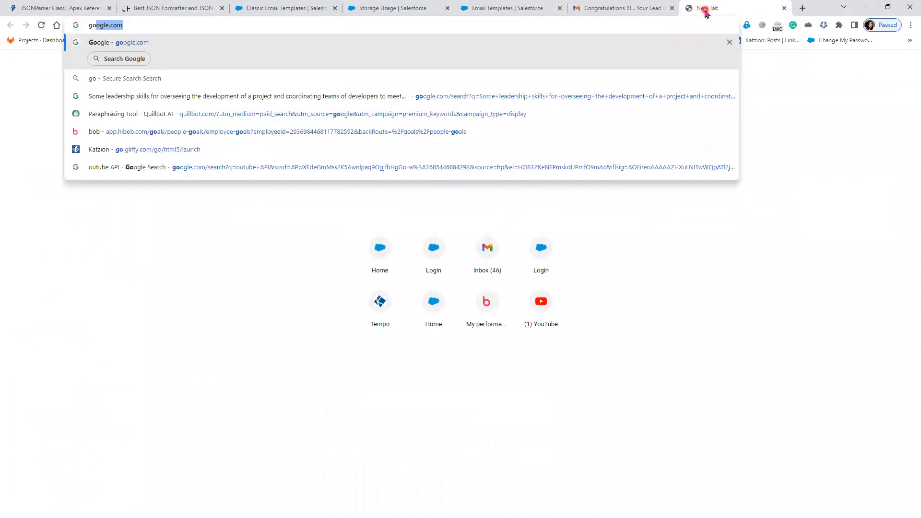
key(Return)
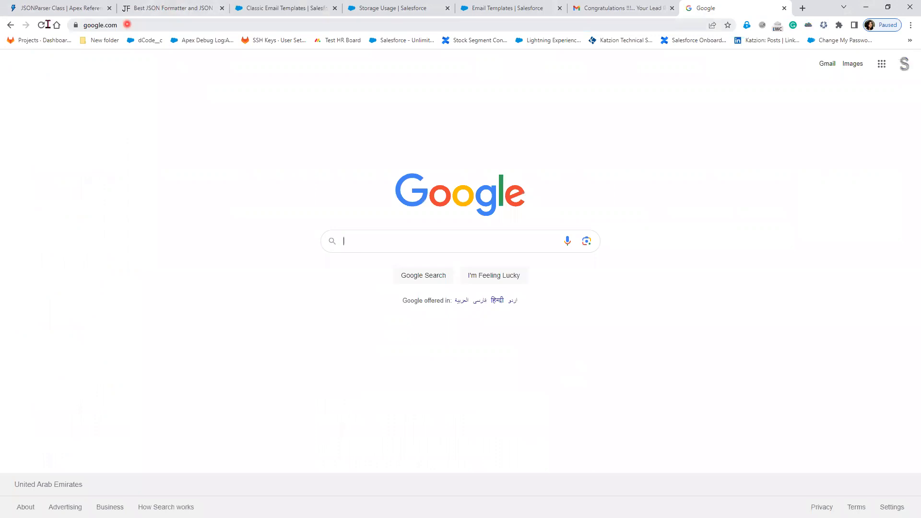
click(95, 27)
key(ctrl+c)
right_click(97, 25)
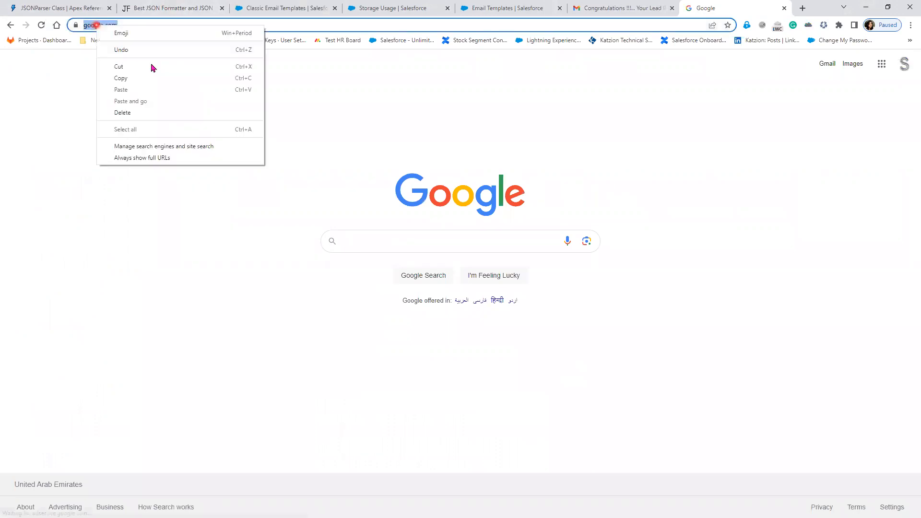
click(617, 14)
click(622, 14)
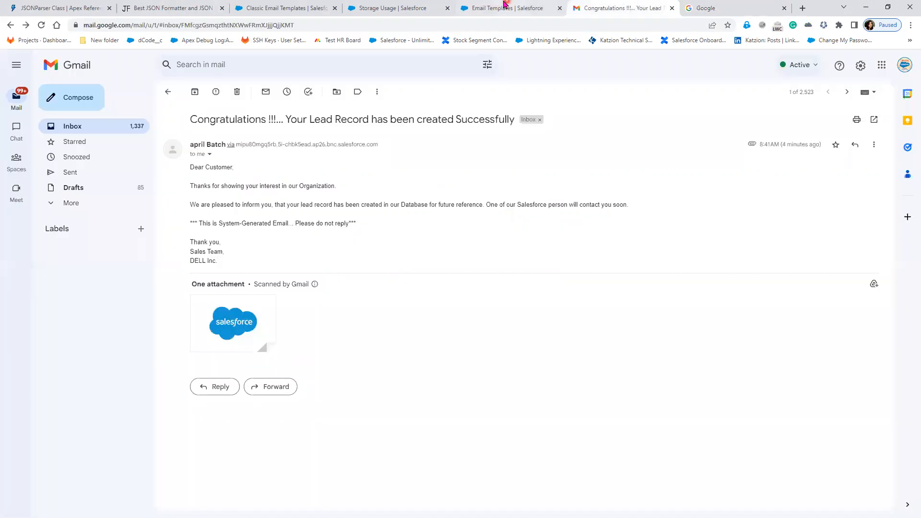
click(508, 2)
click(308, 10)
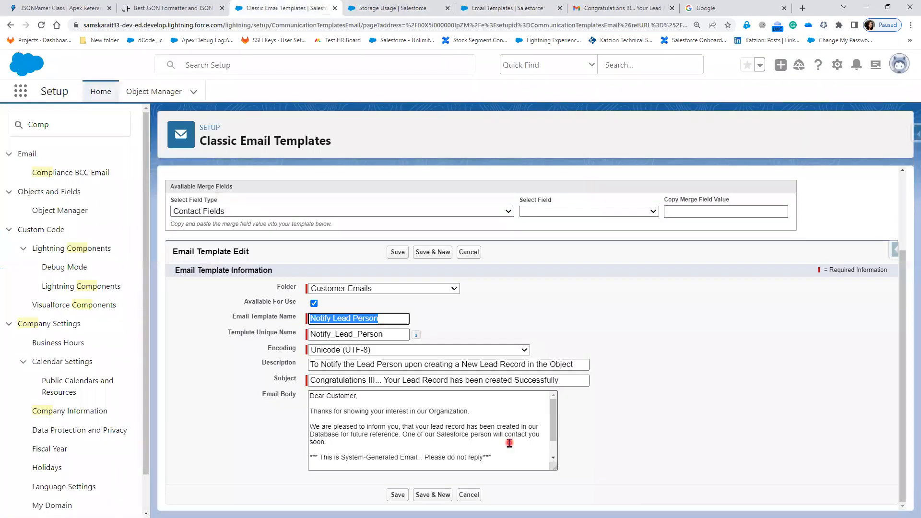
click(447, 448)
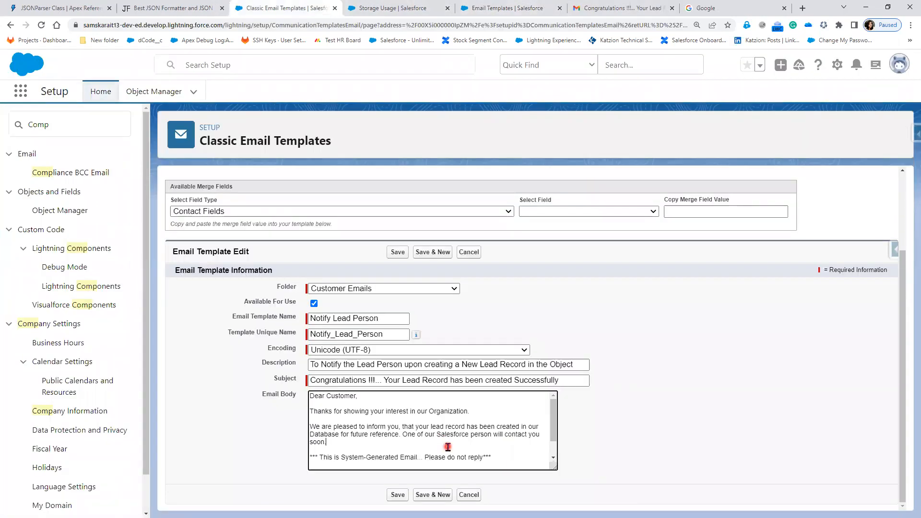
key(Down)
text(htt)
key(BackSpace)
key(BackSpace)
key(BackSpace)
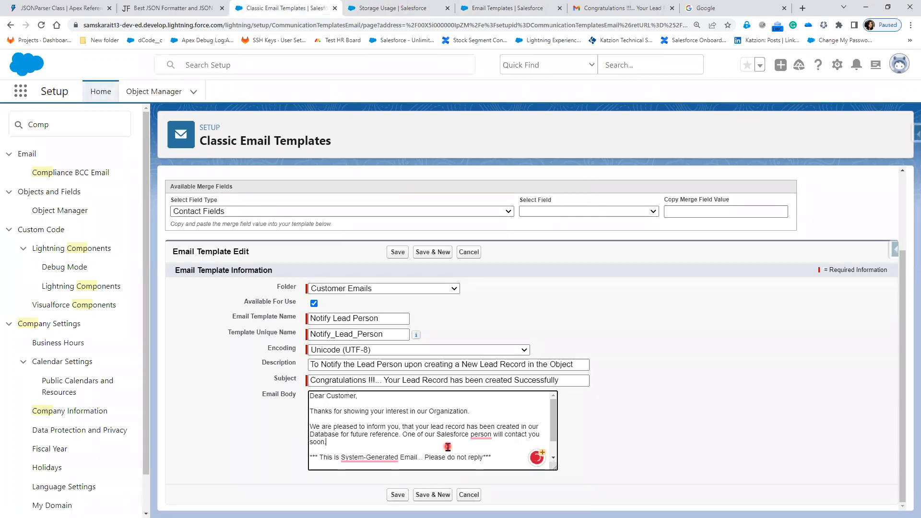
key(ctrl+v)
click(395, 258)
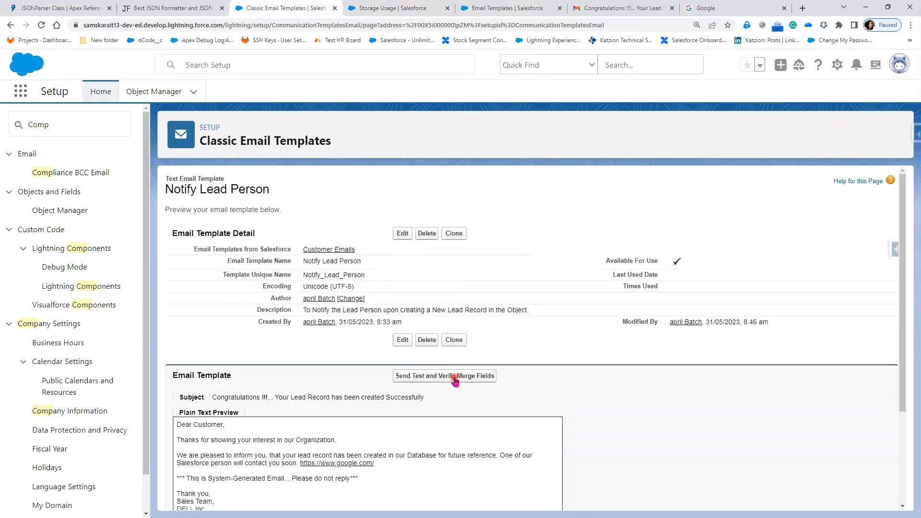
- Send a test email from the template and open the newly received message in Gmail to check its link
click(455, 377)
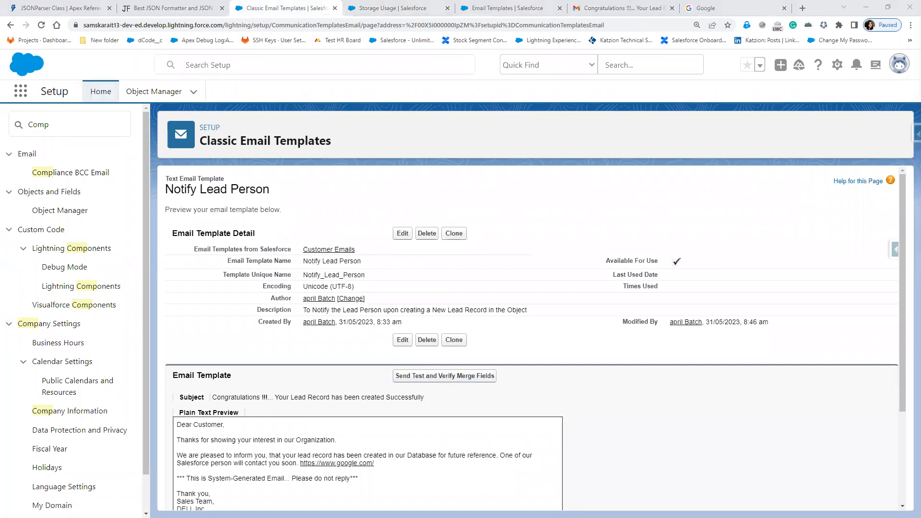
click(352, 220)
click(642, 9)
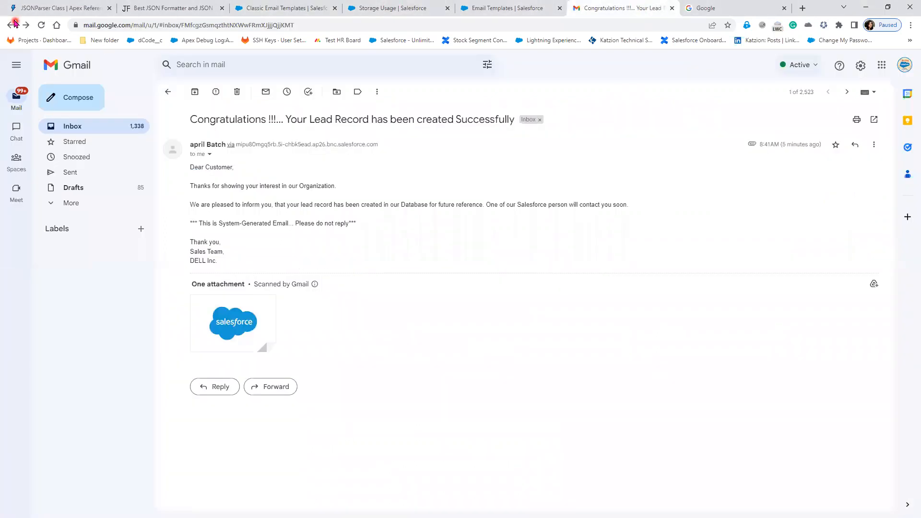
click(42, 25)
click(505, 79)
click(506, 80)
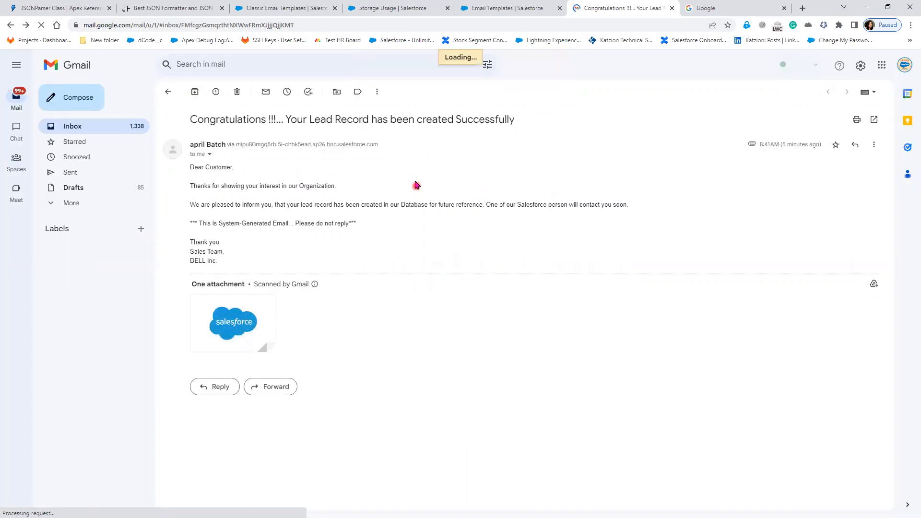
click(412, 144)
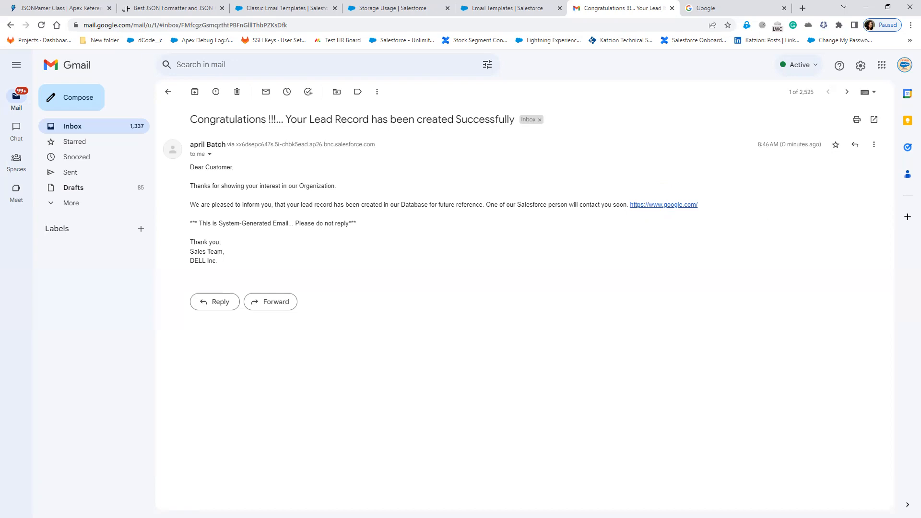
key(alt+Tab)
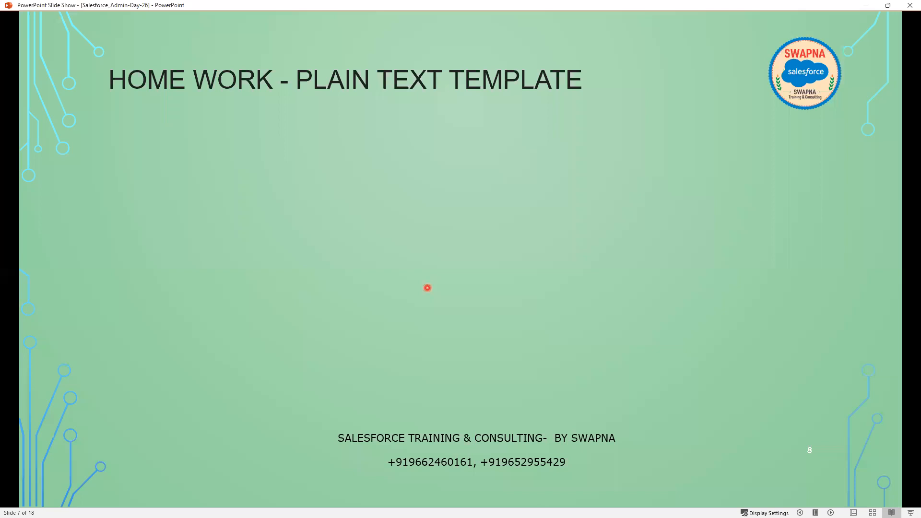
click(427, 288)
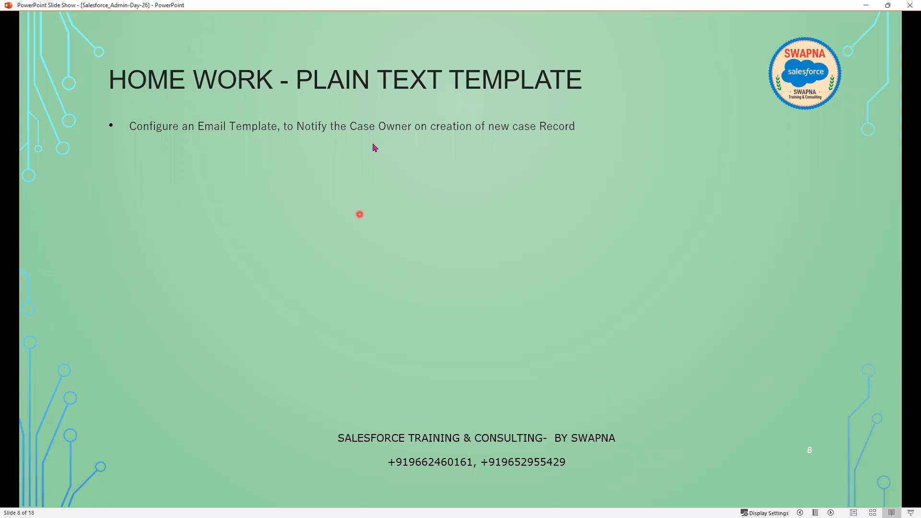
click(392, 352)
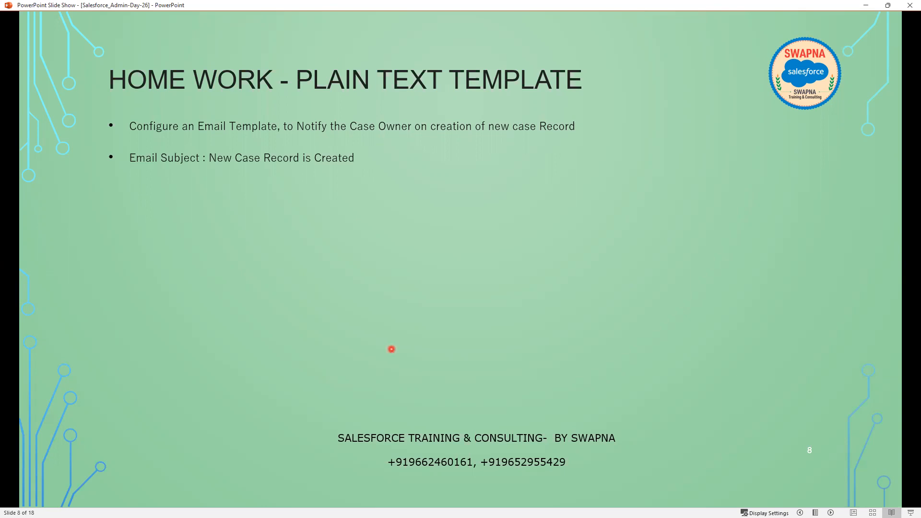
click(391, 349)
click(392, 349)
click(391, 350)
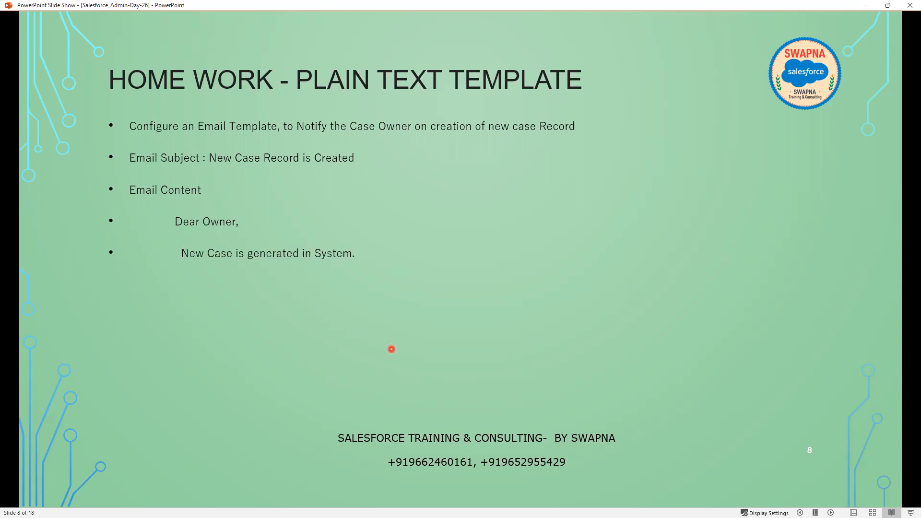
click(392, 349)
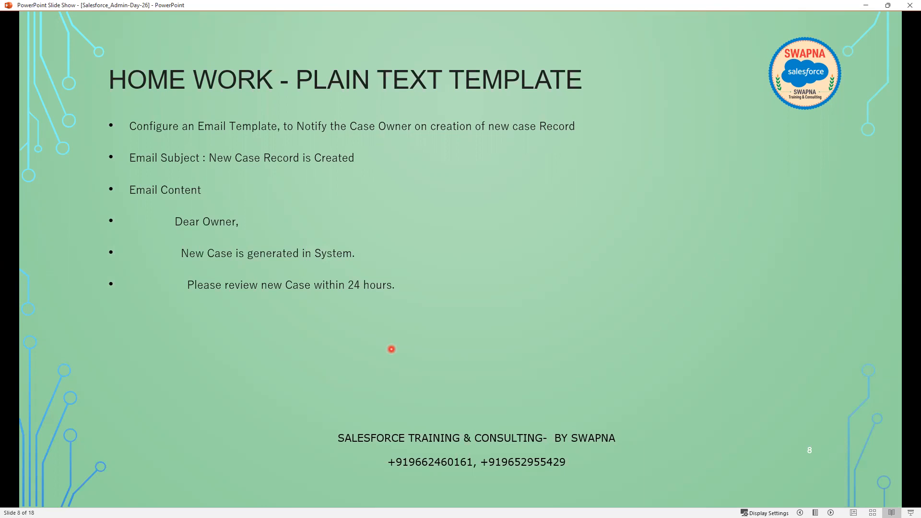
click(391, 349)
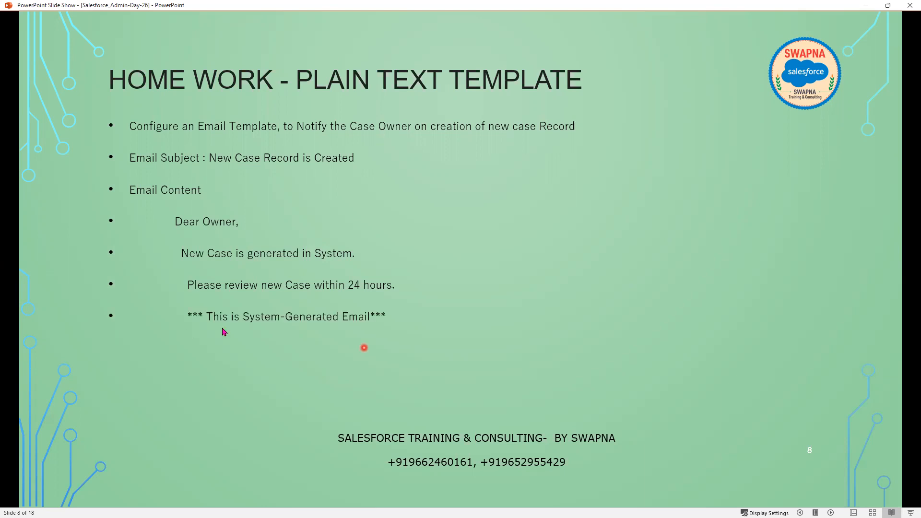
click(358, 348)
click(358, 348)
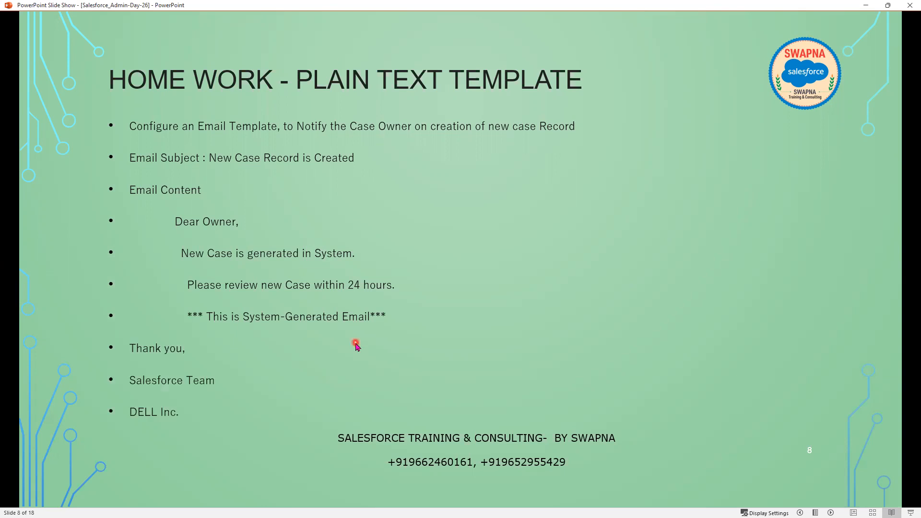
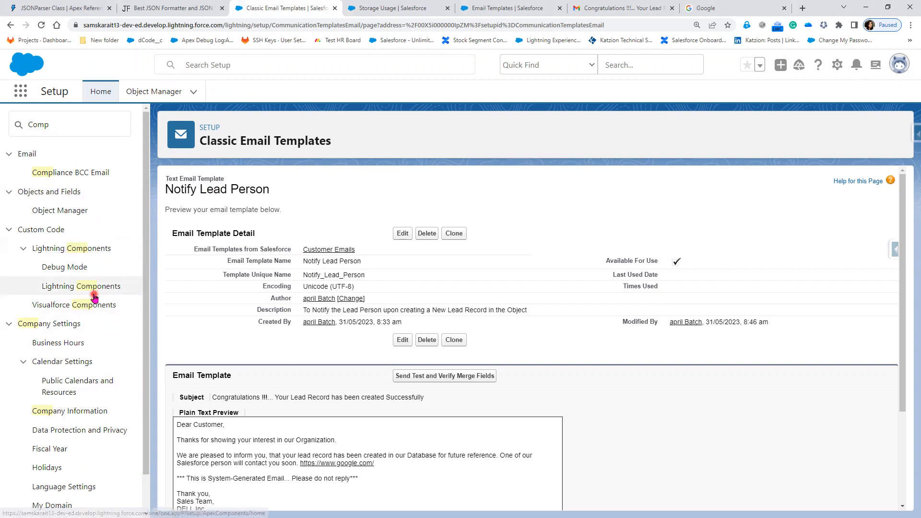
- Search Setup for "email t" and open the Classic Email Templates page
scroll(106, 405, down, 1)
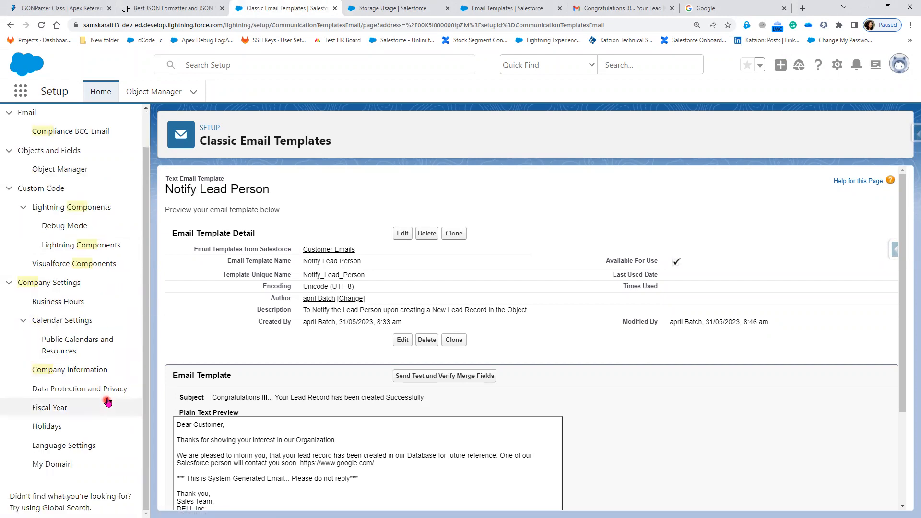
scroll(99, 385, up, 1)
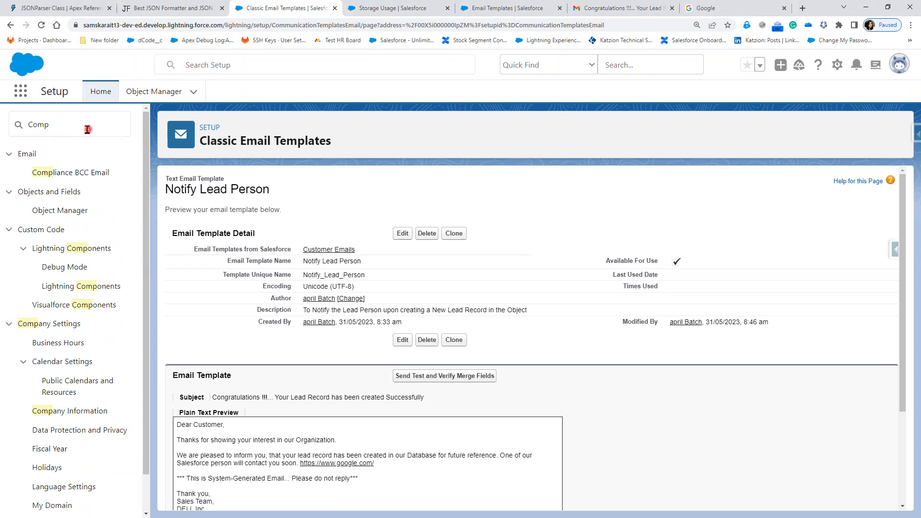
double_click(37, 125)
click(231, 190)
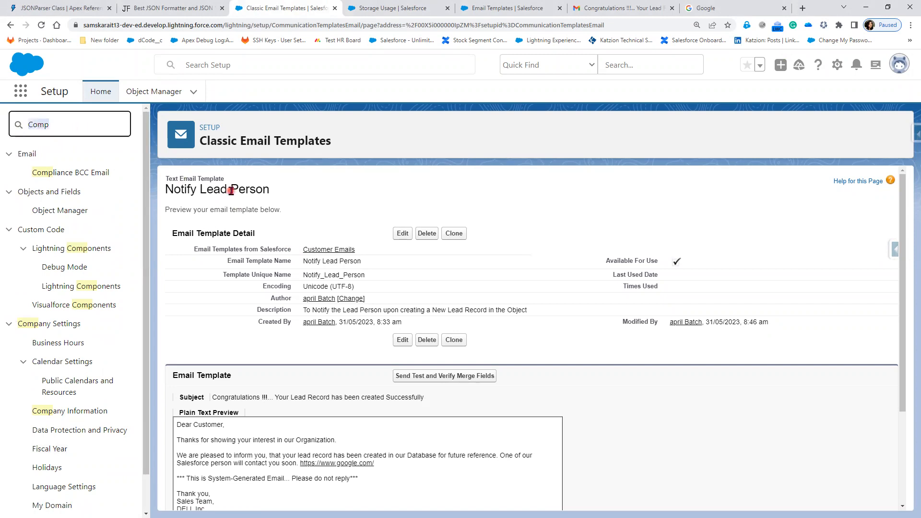
text(email tm)
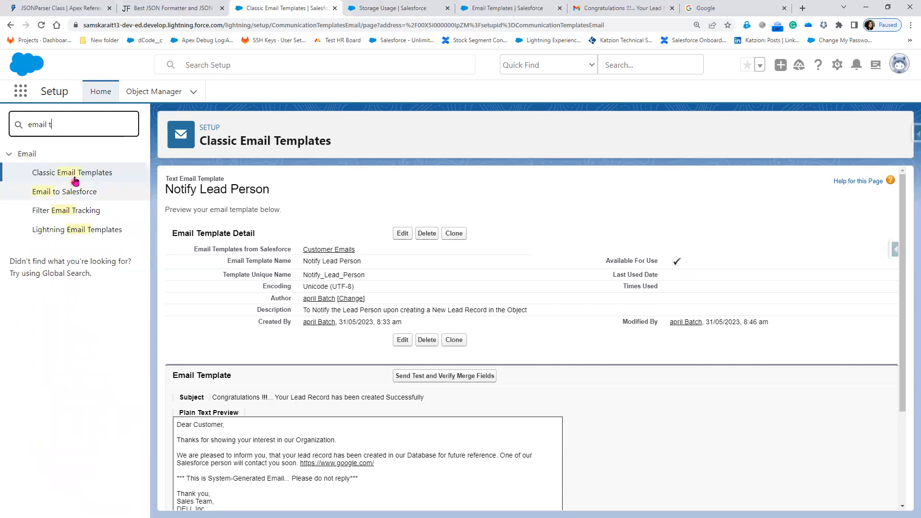
click(75, 177)
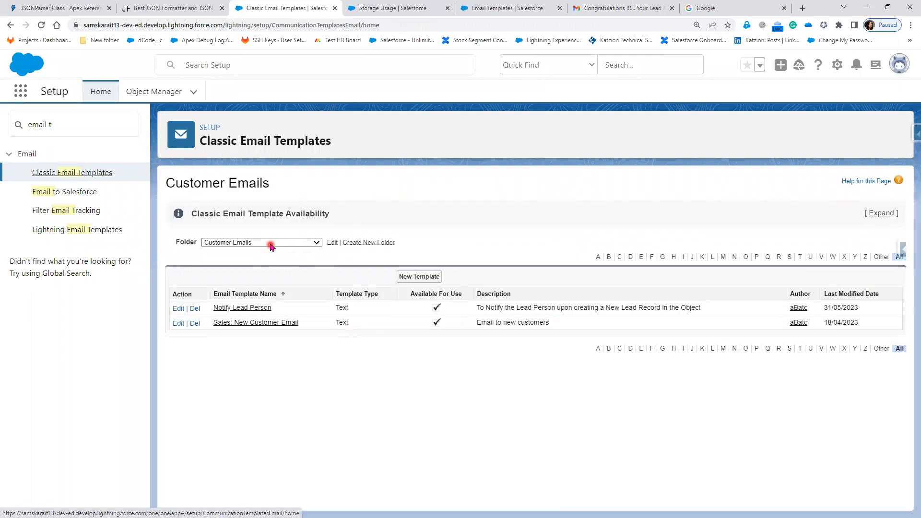
- Open the Notify Lead Person template from the Customer Emails folder, review its content and start cloning it
click(245, 309)
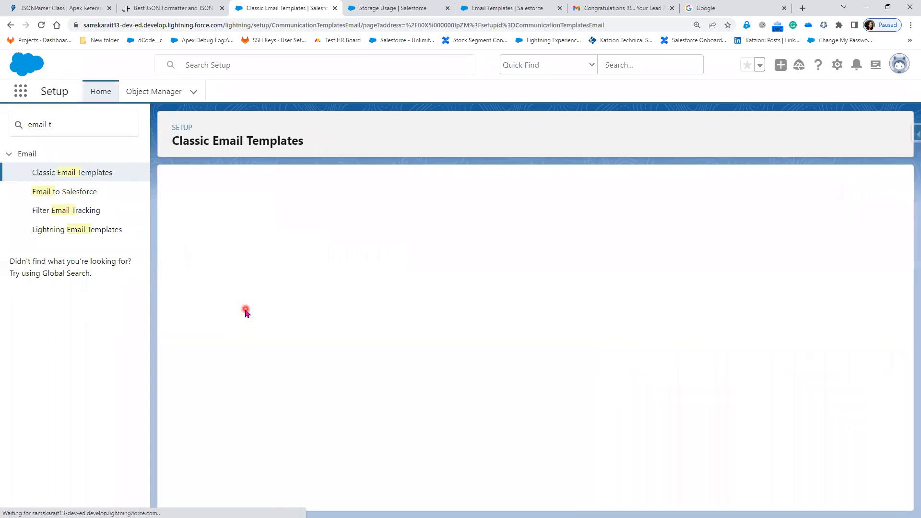
scroll(247, 313, down, 5)
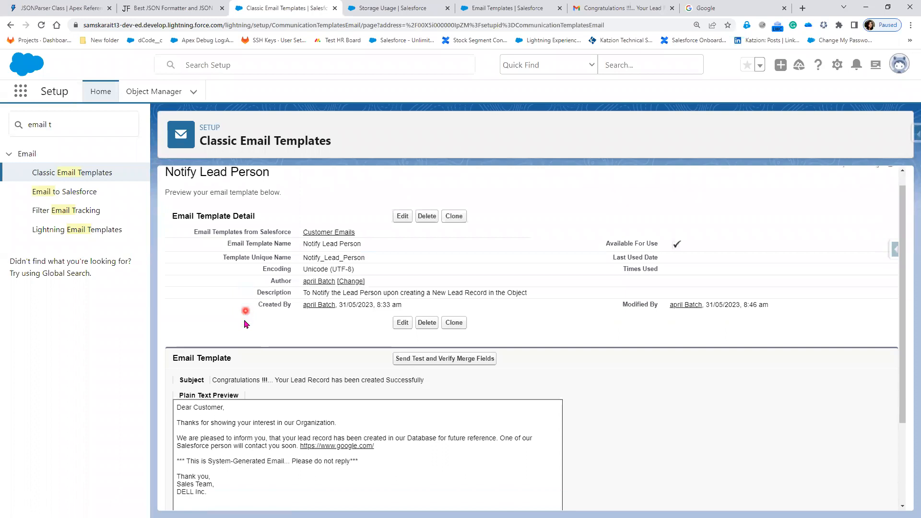
drag(226, 379, 169, 333)
click(684, 389)
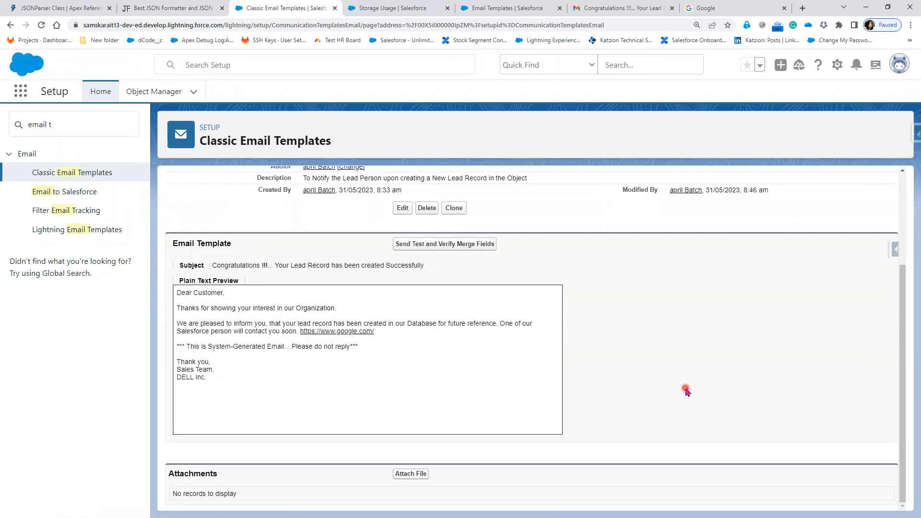
scroll(684, 388, up, 3)
click(454, 235)
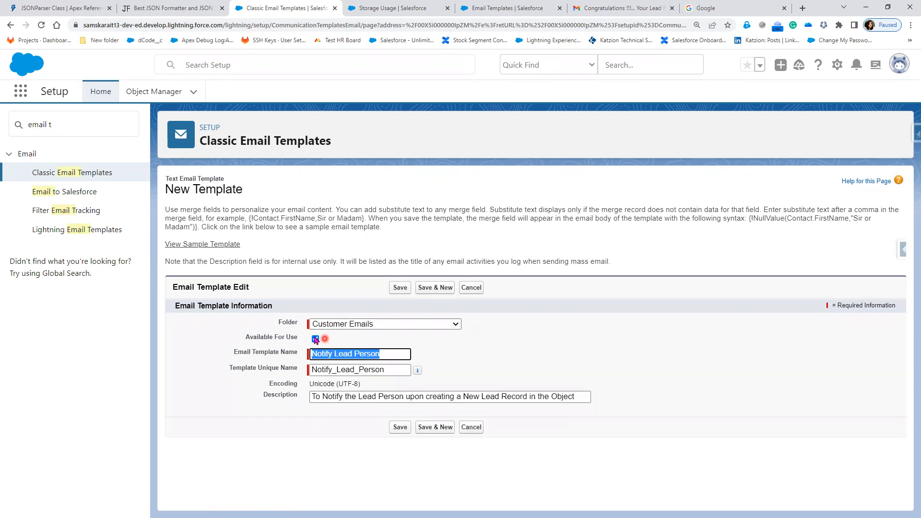
- Replace the cloned template's name with New Account Email
drag(388, 353, 282, 352)
text(Custom)
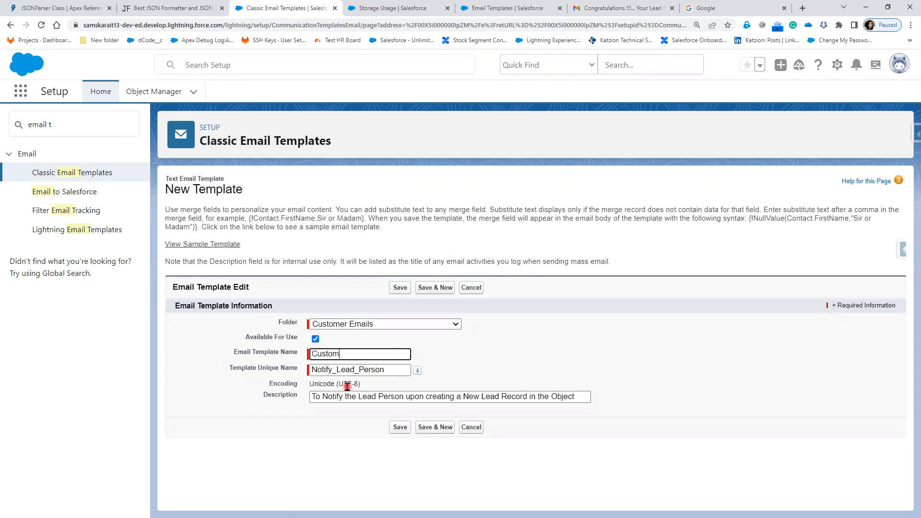
key(BackSpace)
key(BackSpace)
key(BackSpace)
key(BackSpace)
text(New Accou)
- Extend the template name to New Account Creation Email and regenerate the template unique name to match it
click(362, 354)
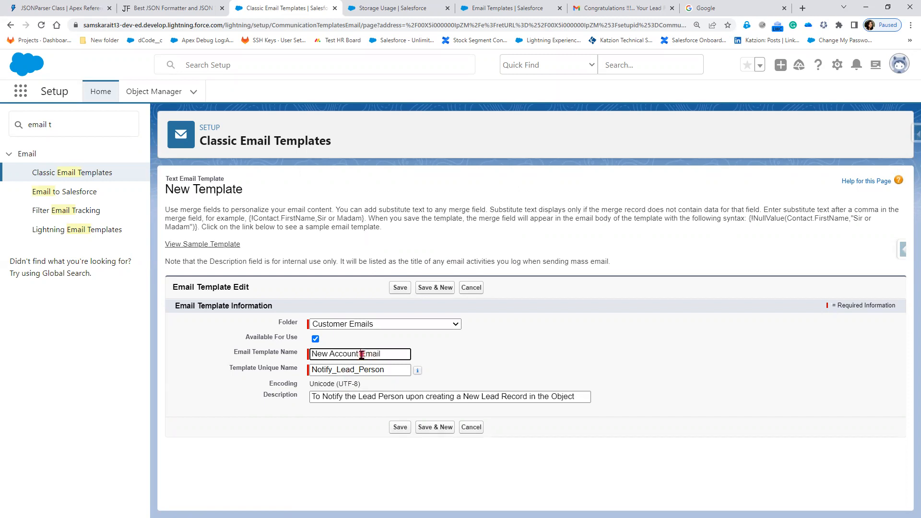
text(c)
key(BackSpace)
text(Creation)
key(Tab)
key(BackSpace)
click(512, 360)
drag(353, 356, 538, 356)
key(Tab)
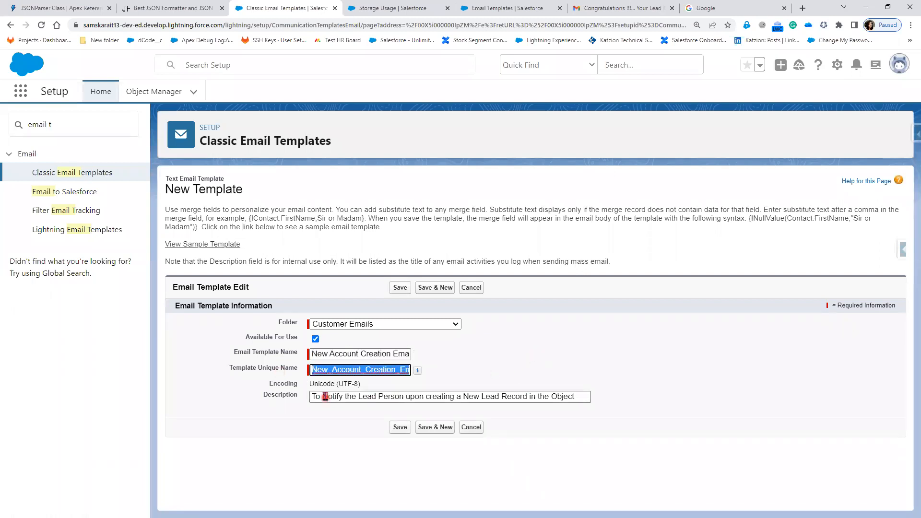
- In the template description, replace "Lead Person" with "Customer"
double_click(367, 397)
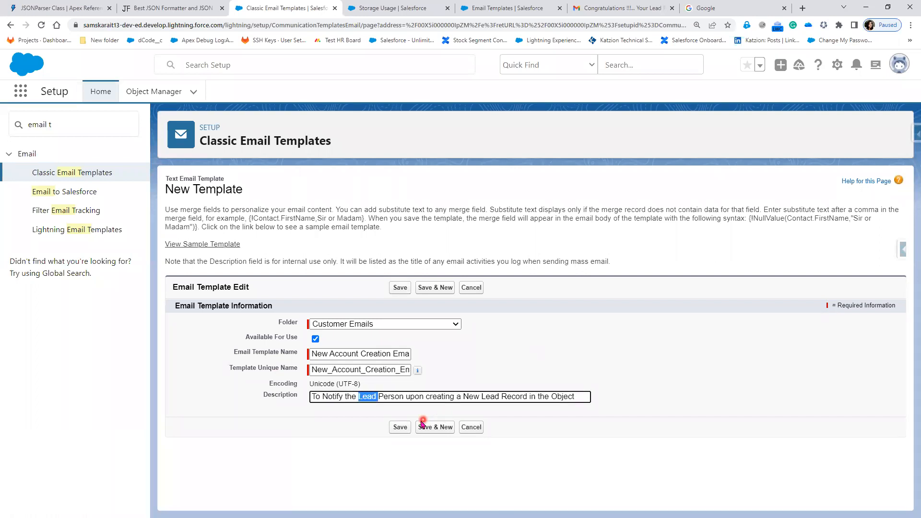
click(469, 409)
text(Customer)
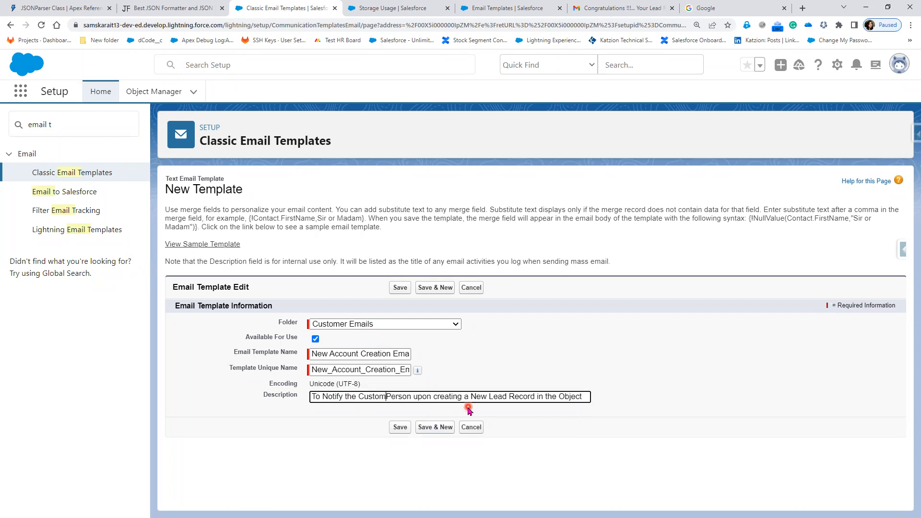
key(Delete)
key(Delete)
key(Delete)
key(Delete)
key(Delete)
key(Delete)
key(Delete)
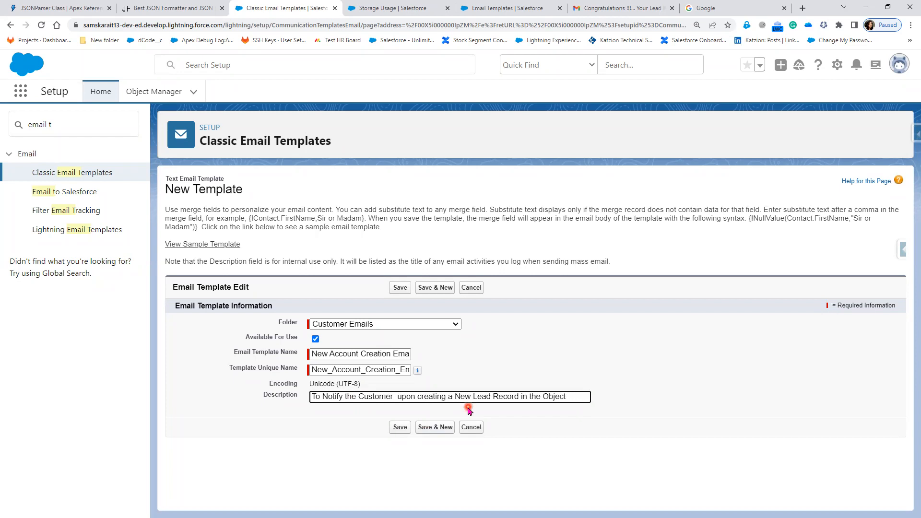
- Change "New Lead Record" to "New Customer Record" in the description and save the email template
double_click(477, 395)
text(Customer)
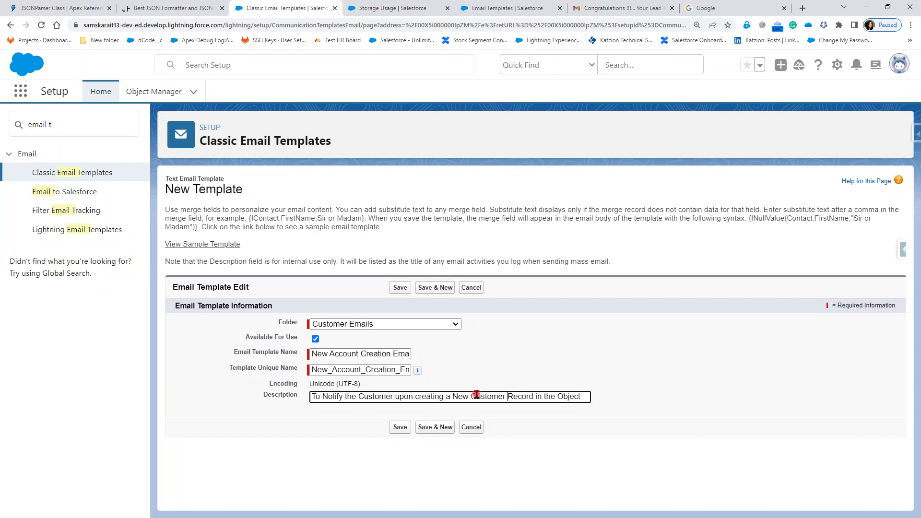
click(398, 430)
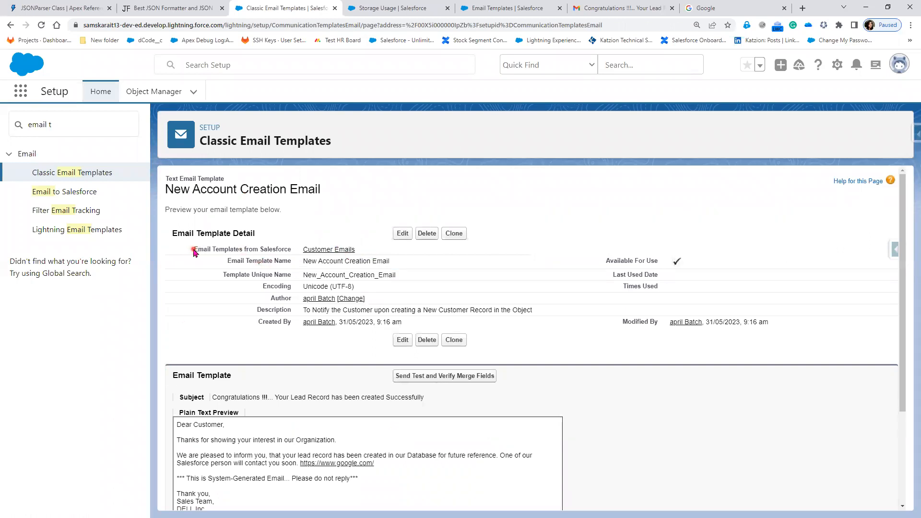
- Review the saved New Account Creation Email template's details and plain text preview, and open the template for editing
drag(194, 248, 683, 298)
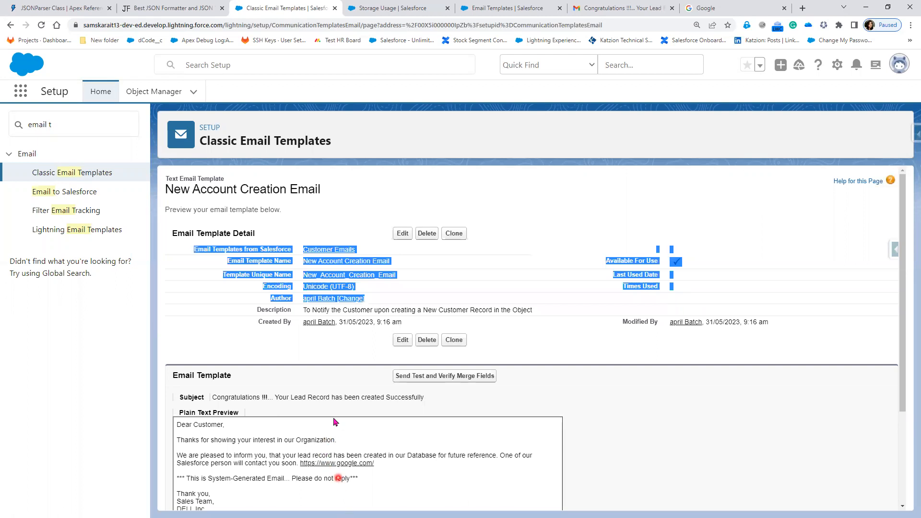
scroll(335, 494, down, 1)
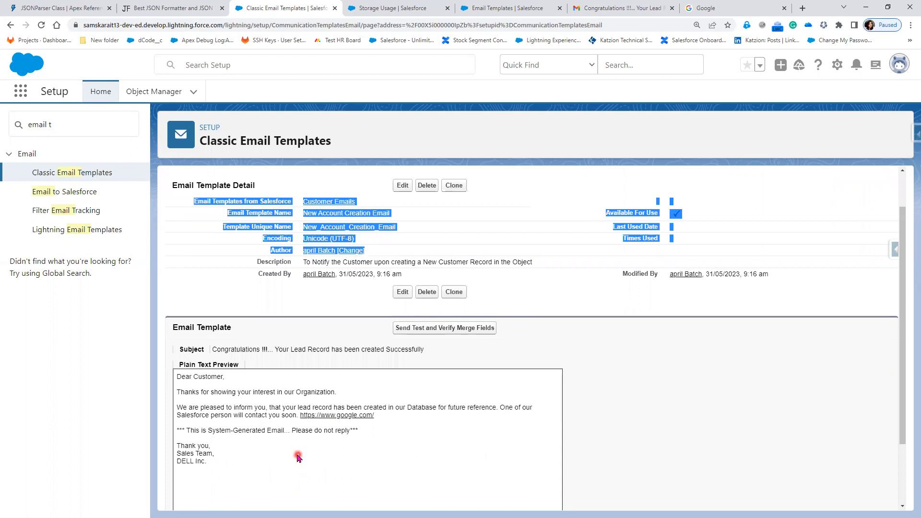
scroll(298, 506, down, 2)
scroll(315, 456, up, 3)
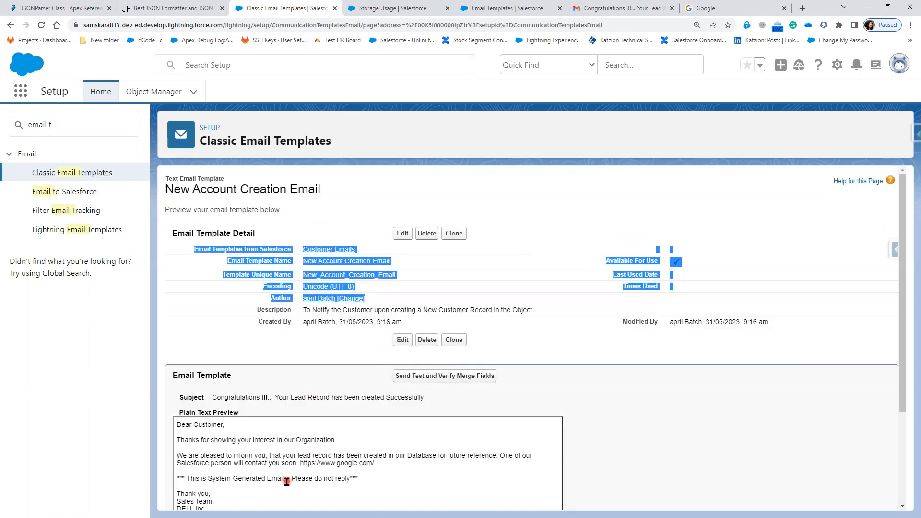
scroll(288, 478, down, 2)
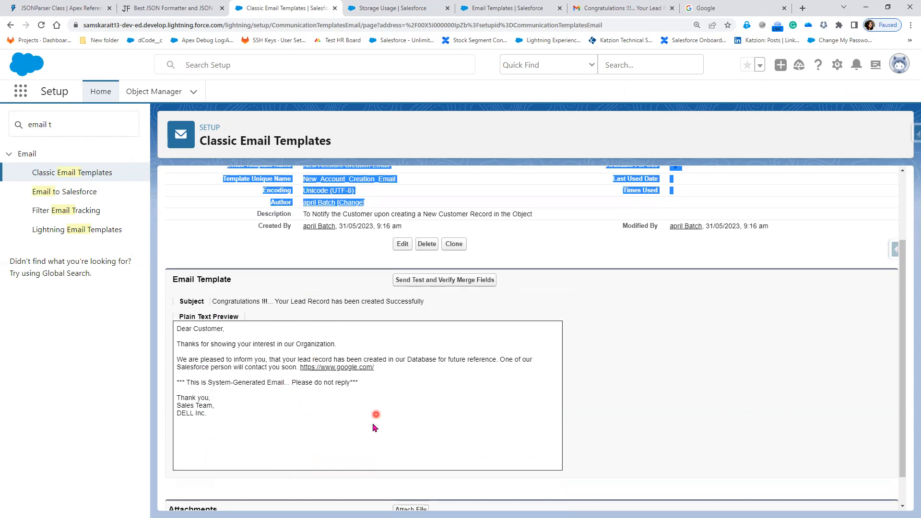
scroll(376, 419, up, 2)
click(402, 340)
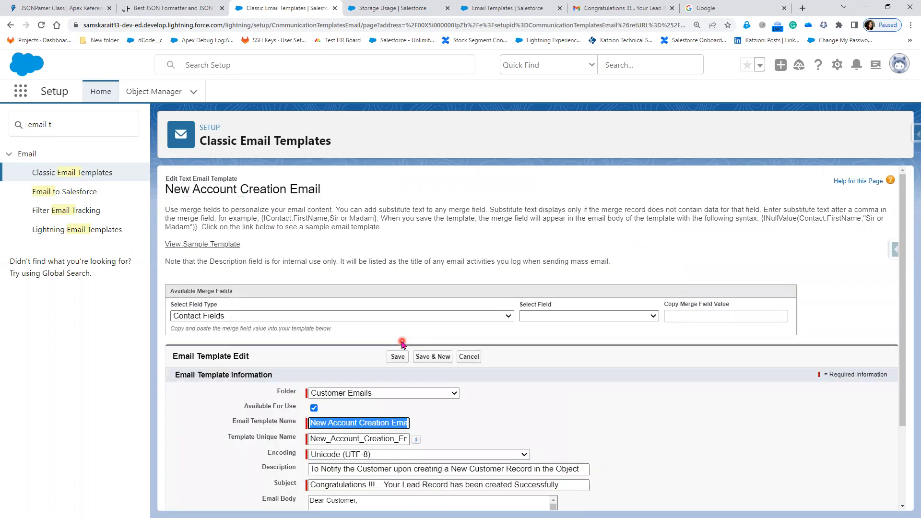
scroll(403, 426, down, 1)
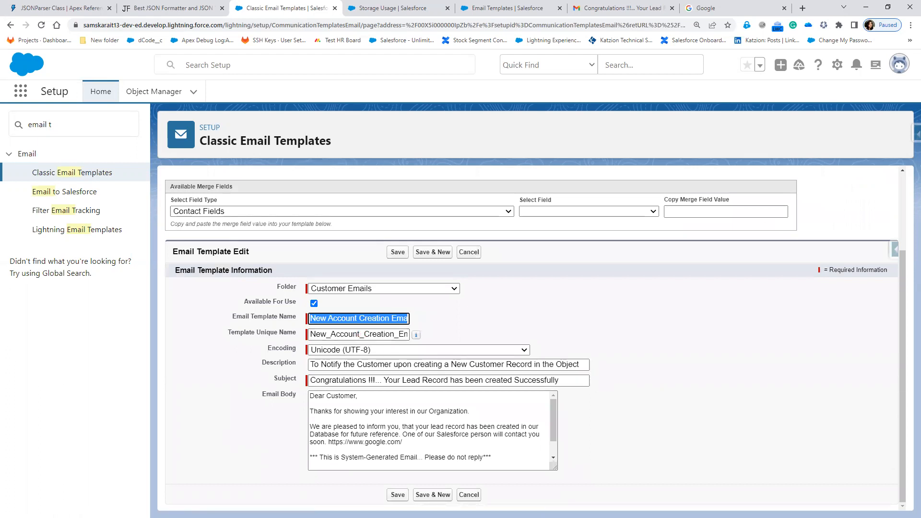
mouse_move(213, 269)
mouse_down()
mouse_move(425, 270)
mouse_move(671, 364)
mouse_move(588, 400)
mouse_move(522, 383)
mouse_move(217, 384)
mouse_move(197, 354)
mouse_up()
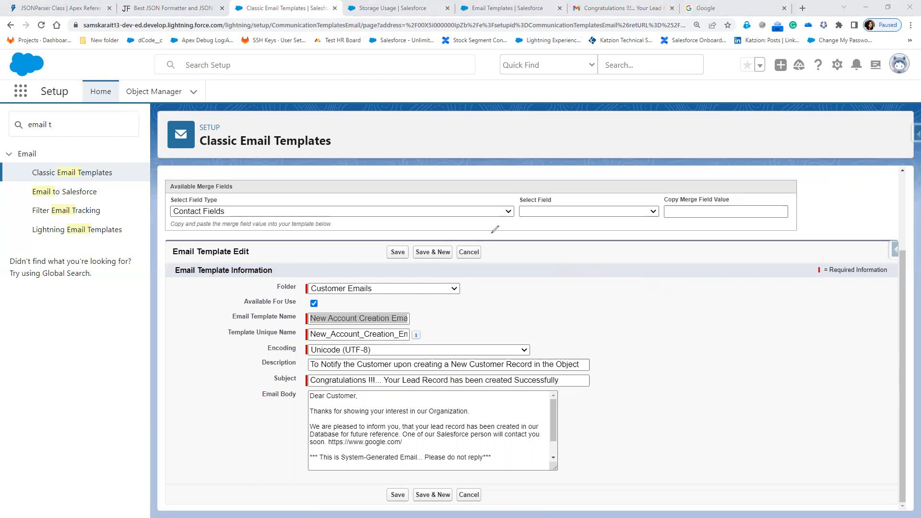
mouse_move(213, 276)
mouse_down()
mouse_move(399, 276)
mouse_move(635, 293)
mouse_move(653, 343)
mouse_move(571, 368)
mouse_move(293, 371)
mouse_move(204, 351)
mouse_move(206, 277)
mouse_up()
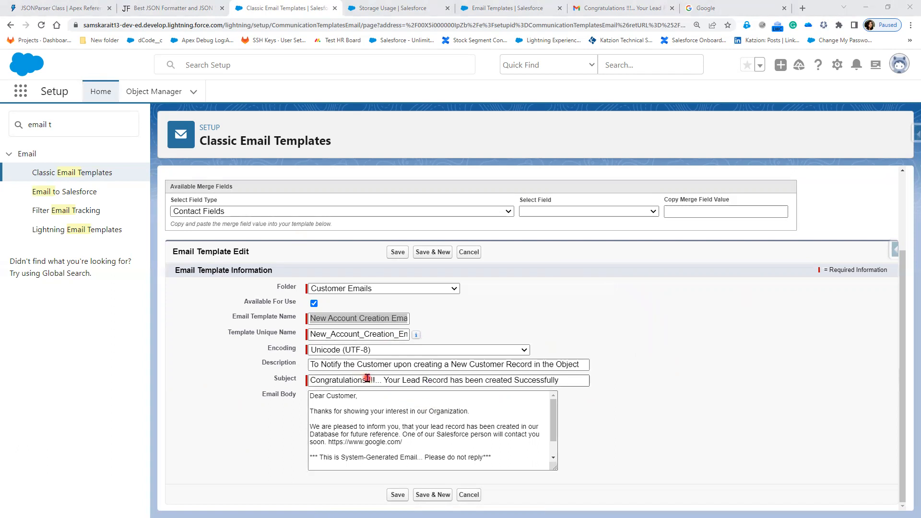
click(384, 380)
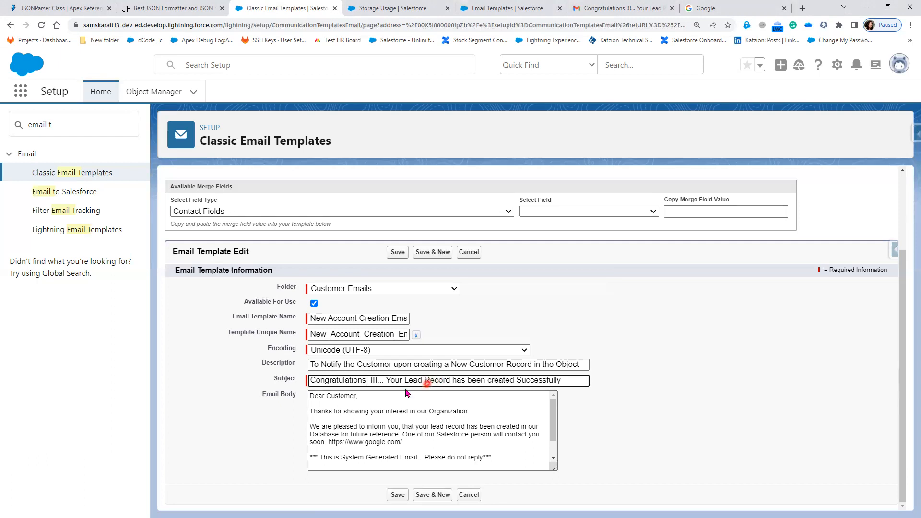
text({})
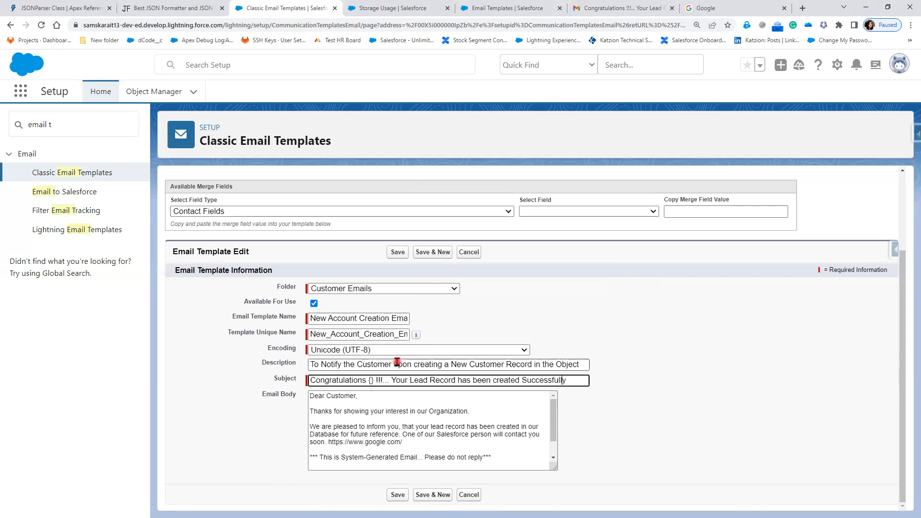
click(373, 380)
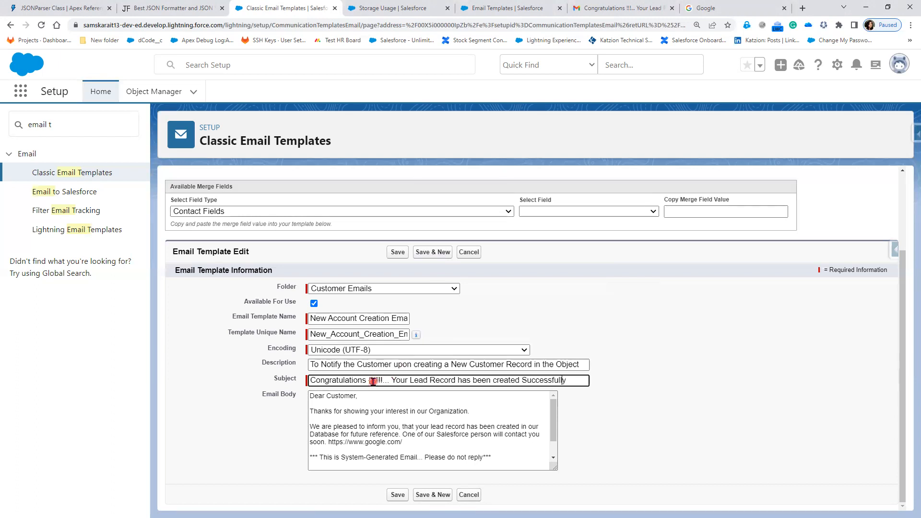
key(BackSpace)
key(BackSpace)
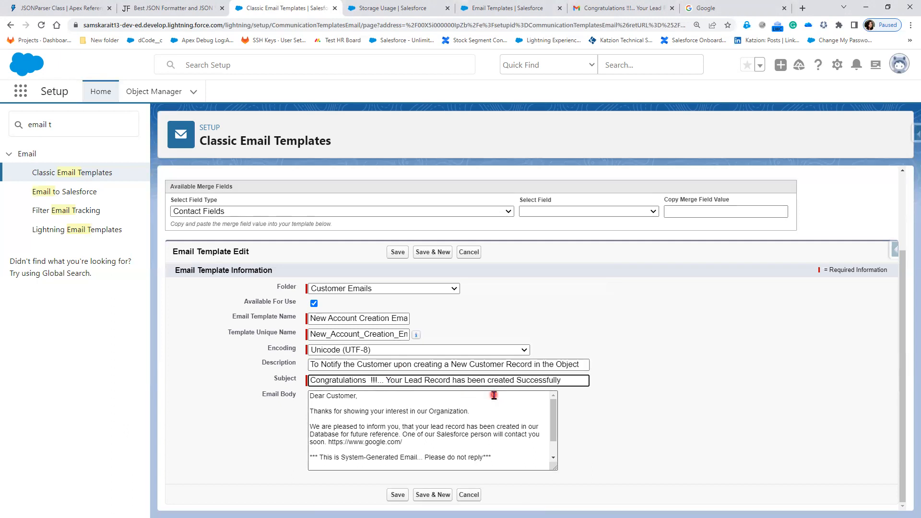
- Read the merge field instructions and examine the Available Merge Fields section, including the substitute text syntax
scroll(273, 279, up, 3)
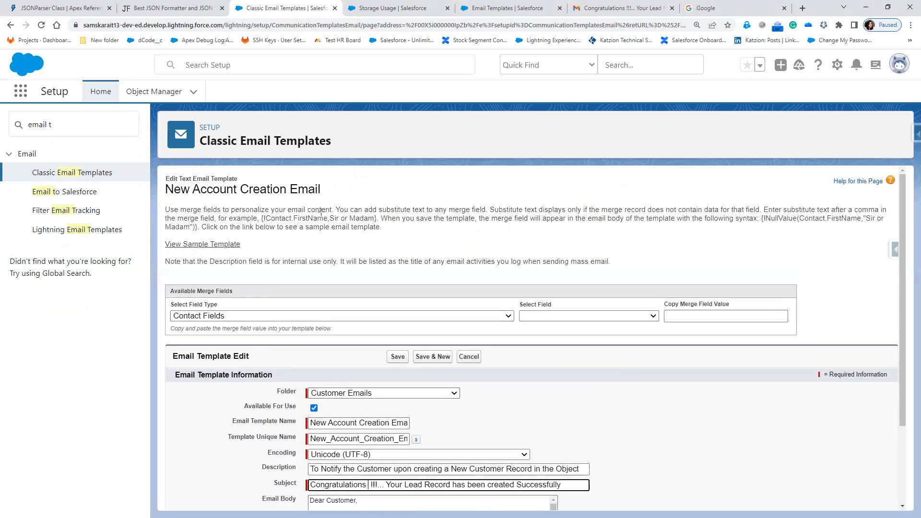
drag(835, 334, 852, 335)
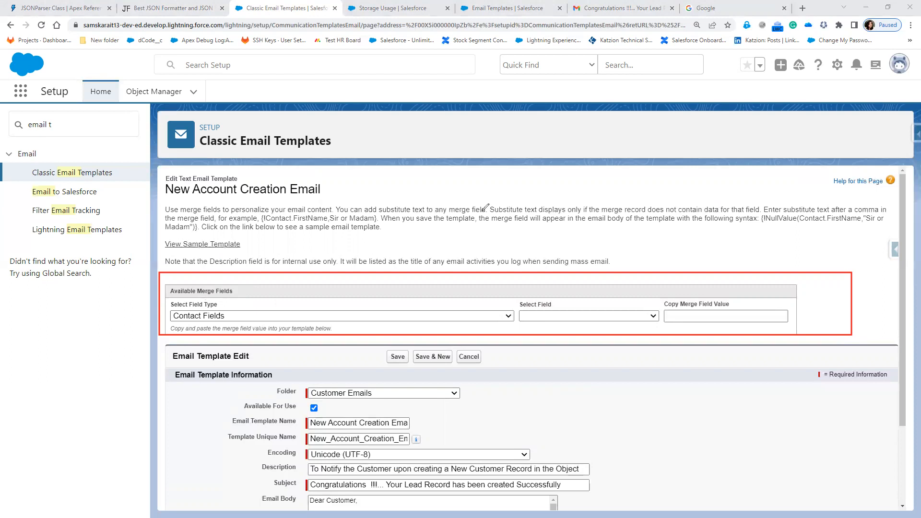
drag(230, 216, 274, 215)
drag(318, 214, 337, 206)
drag(380, 214, 405, 211)
mouse_move(761, 212)
mouse_down()
mouse_move(761, 200)
mouse_move(410, 201)
mouse_up()
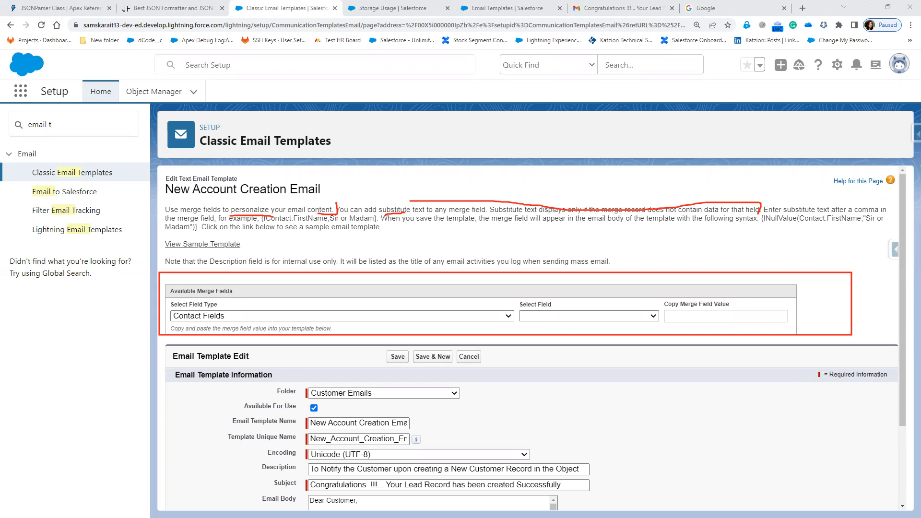
key(Escape)
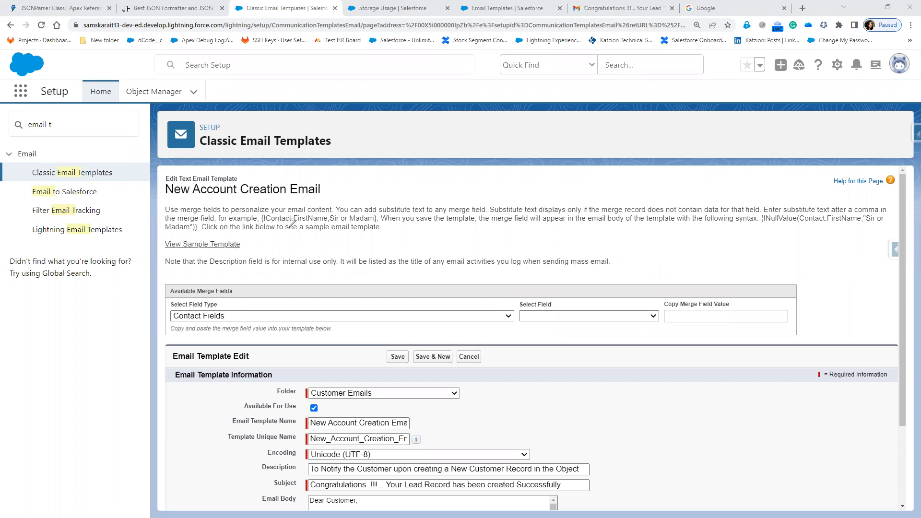
drag(262, 223, 307, 224)
drag(459, 222, 551, 223)
drag(613, 230, 723, 229)
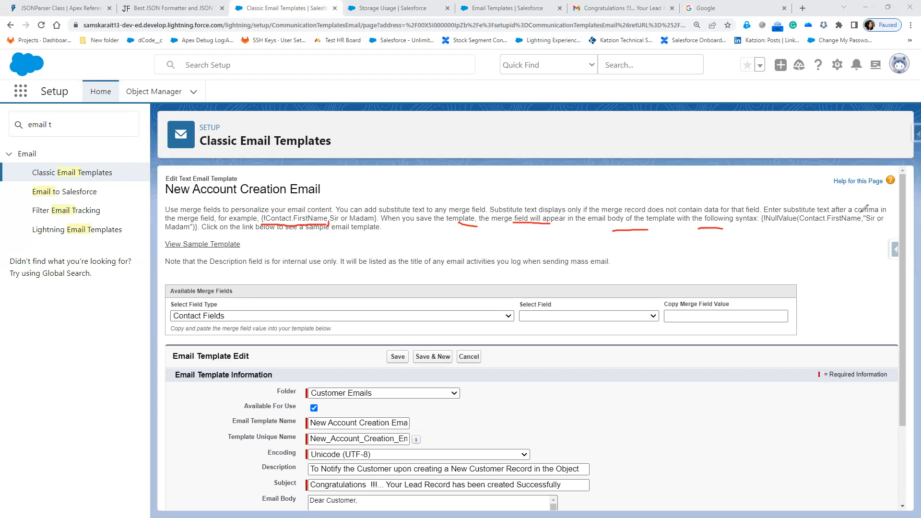
drag(860, 214, 861, 225)
drag(208, 233, 382, 234)
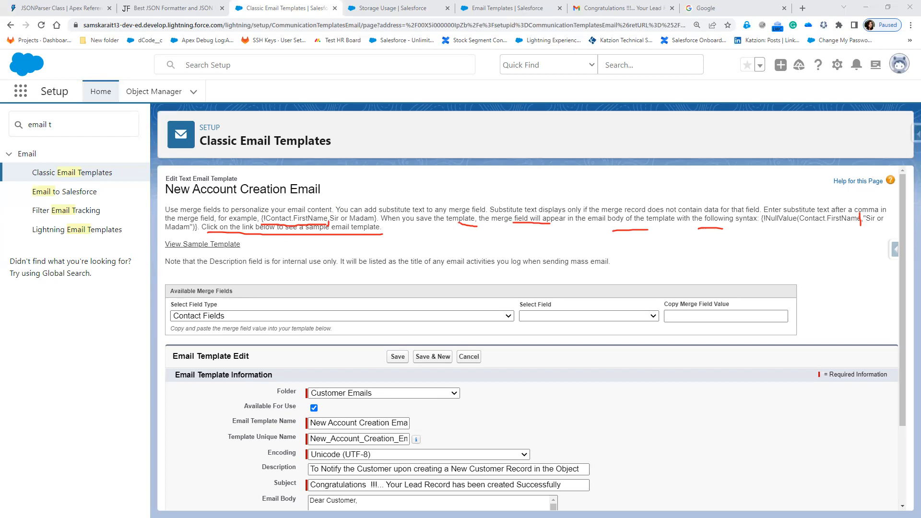
- Choose Account Fields as the merge field type and Account Name as the field
scroll(485, 352, down, 2)
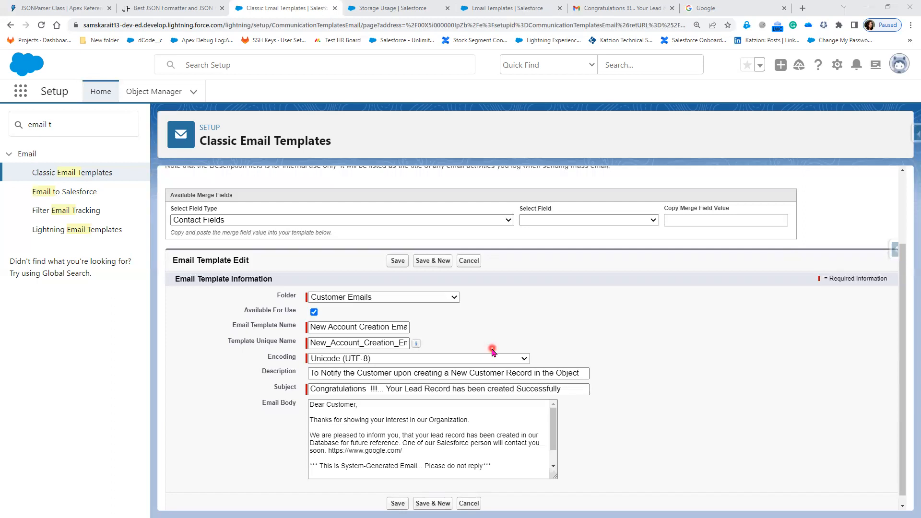
click(329, 221)
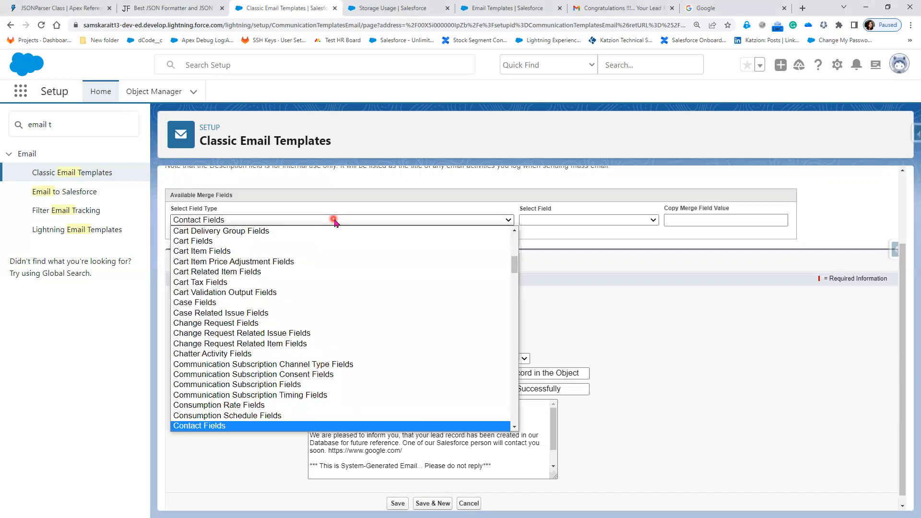
scroll(432, 320, up, 10)
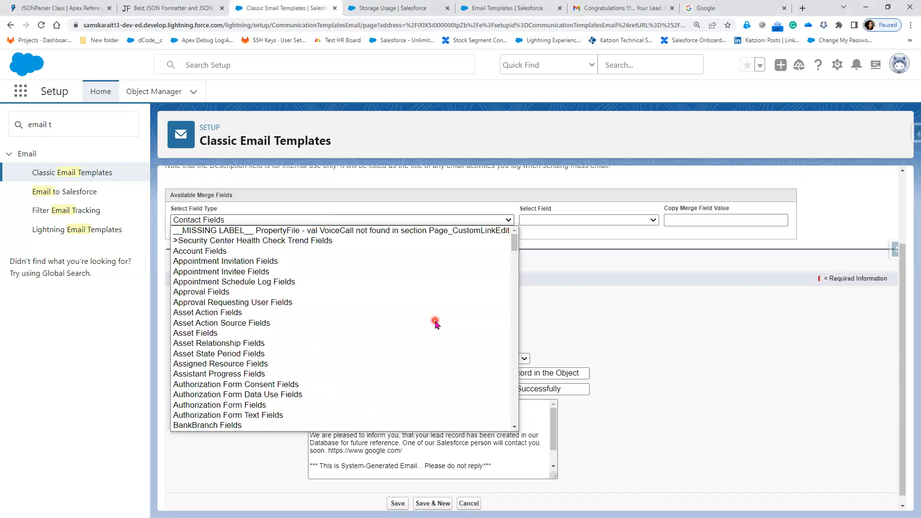
click(275, 251)
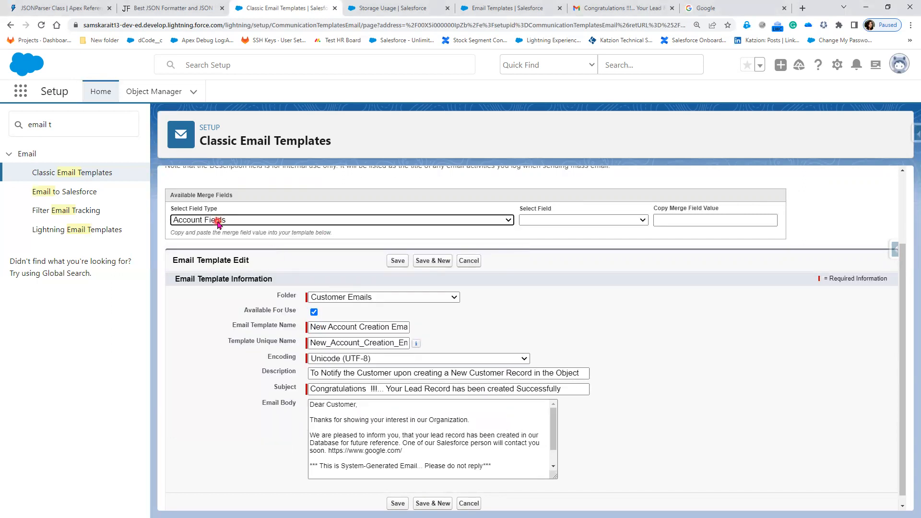
click(603, 221)
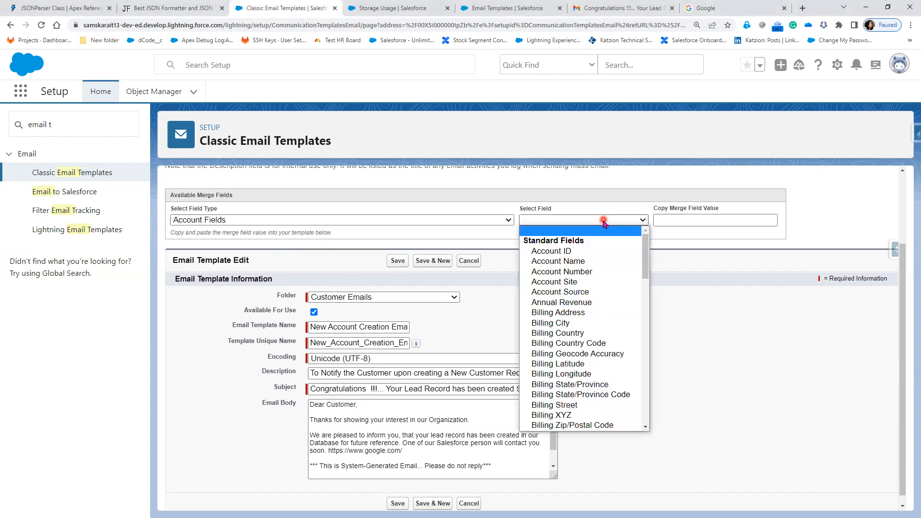
click(590, 262)
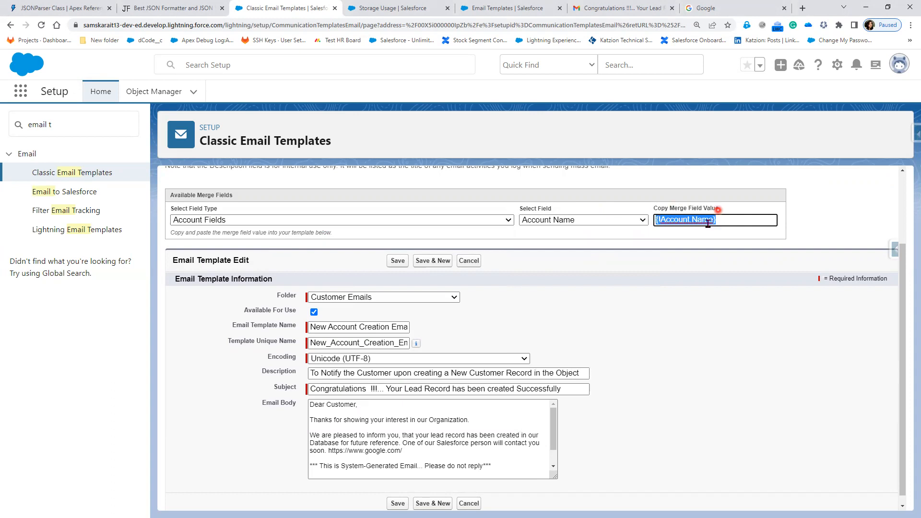
- Copy the merge field value {!Account.Name} and insert it in the Subject after "Congratulations"
click(732, 220)
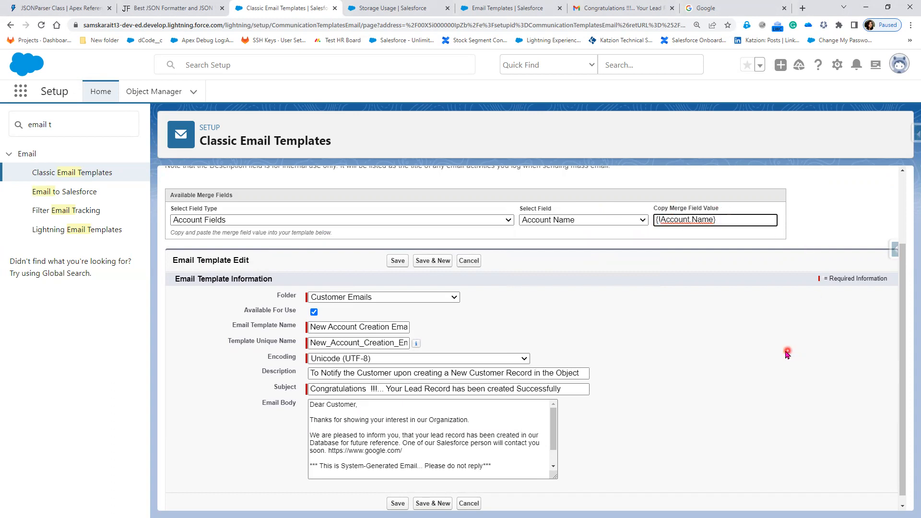
drag(723, 218, 654, 220)
right_click(667, 223)
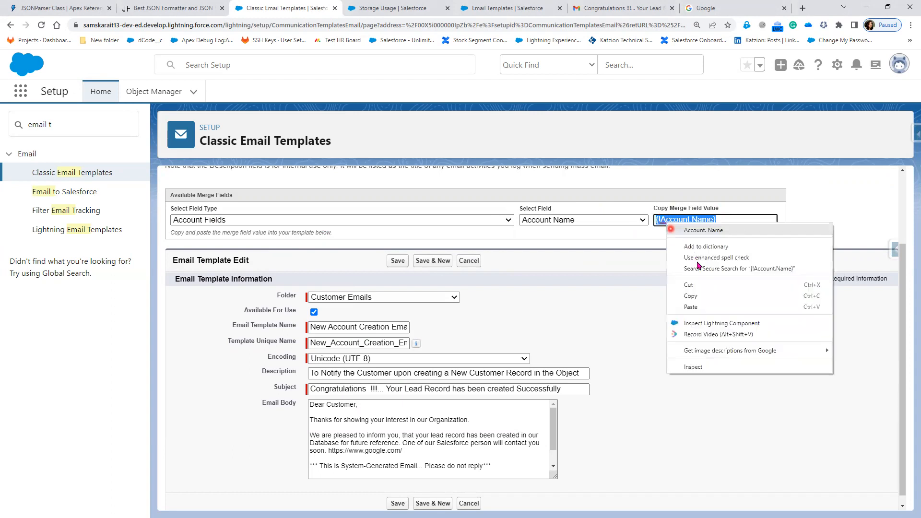
click(690, 296)
click(367, 388)
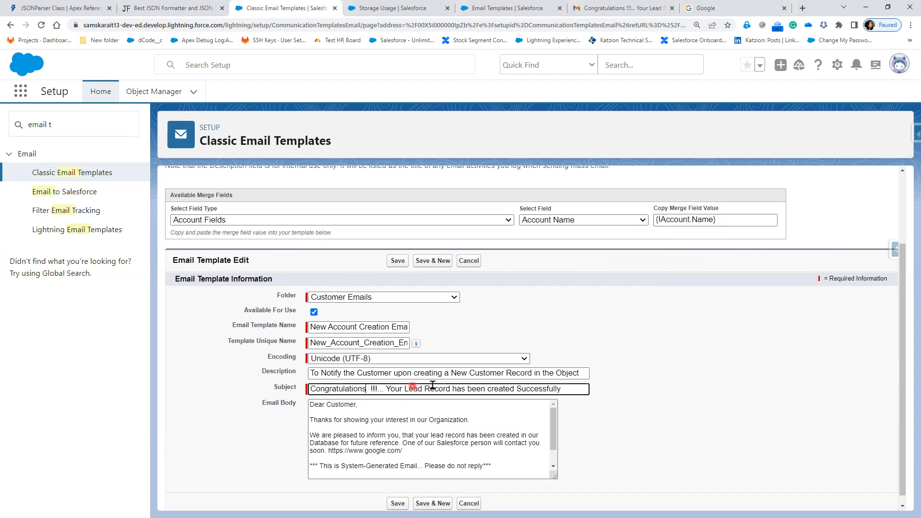
key(ctrl+v)
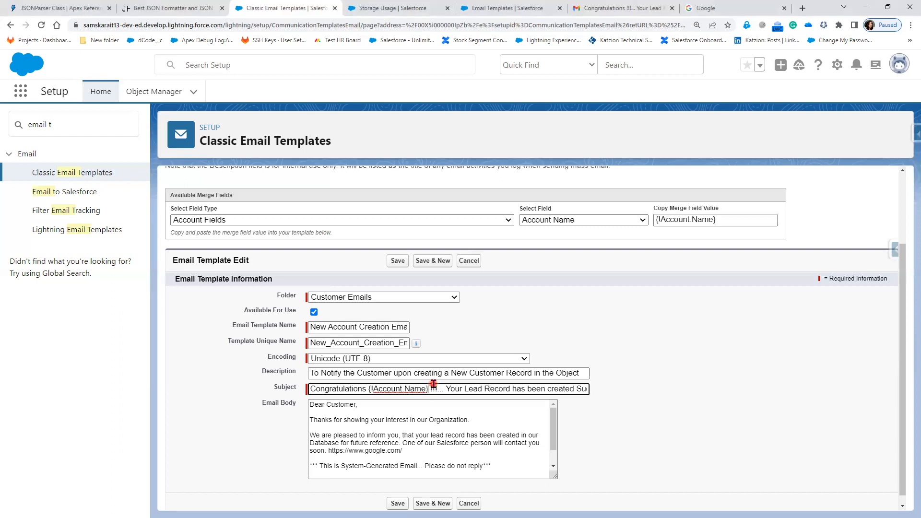
- Replace "Customer" in the email body's greeting with the merge field {!Account.Name}
click(363, 434)
double_click(338, 404)
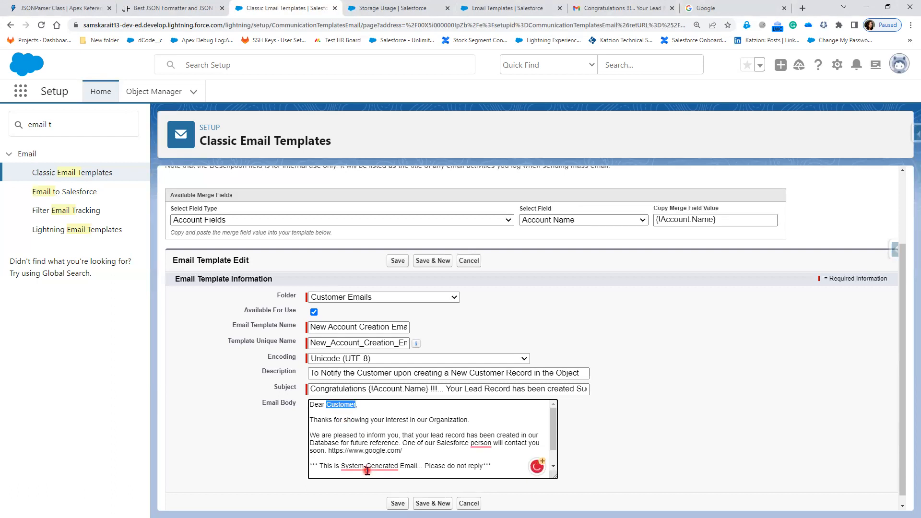
key(BackSpace)
key(ctrl+v)
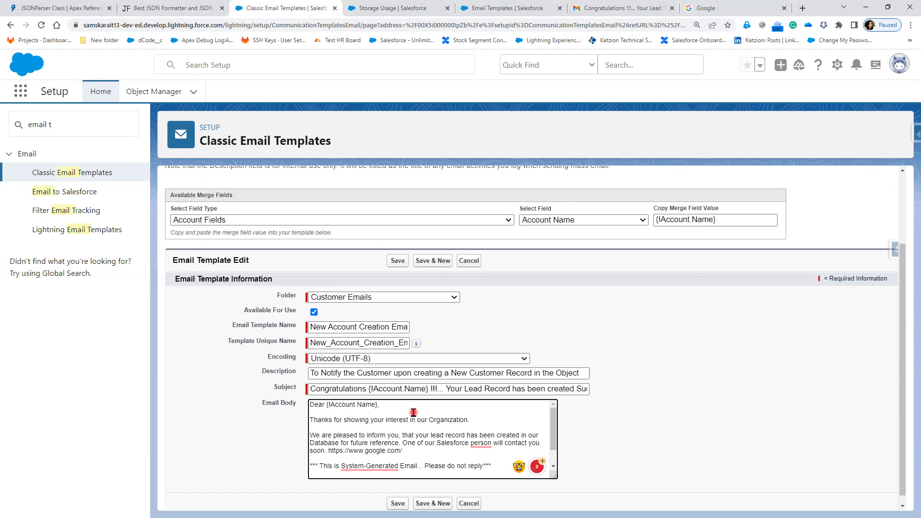
- Delete the Google link from the email body and move the "One of our Salesforce person" sentence into its own paragraph
drag(406, 451, 326, 451)
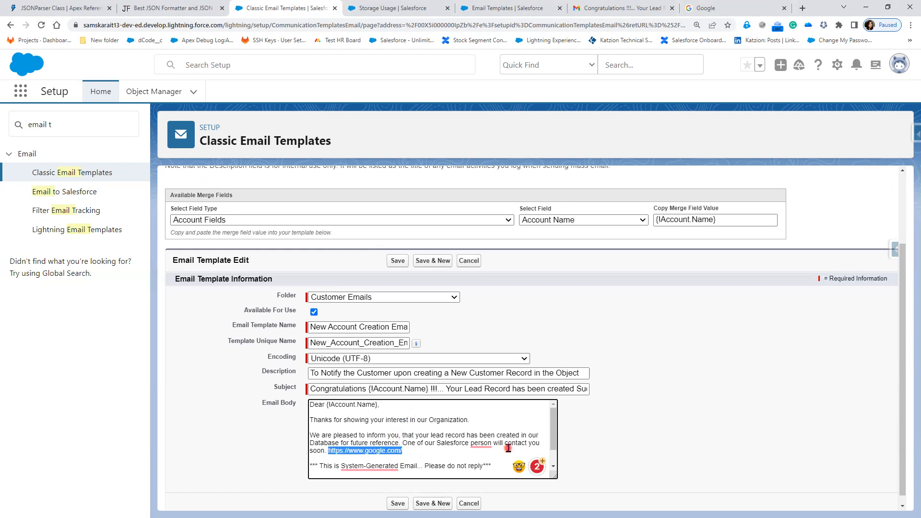
key(BackSpace)
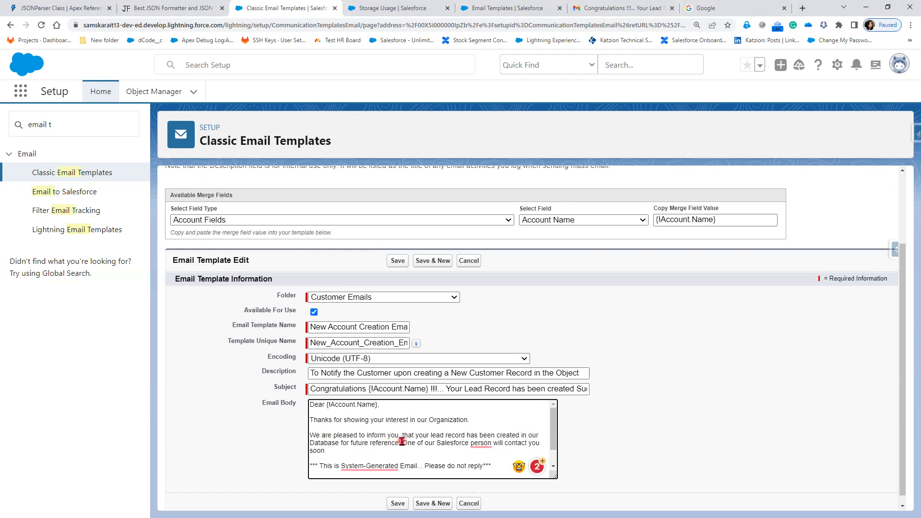
click(534, 470)
key(Return)
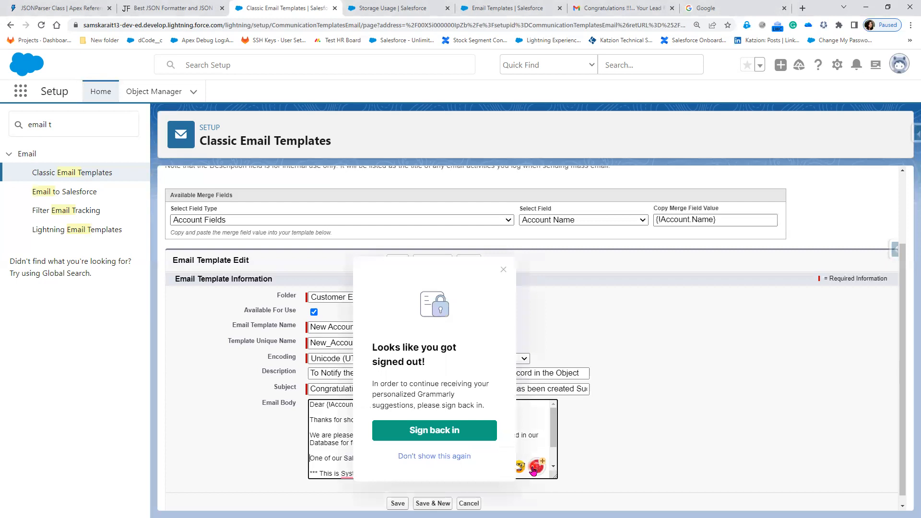
click(507, 272)
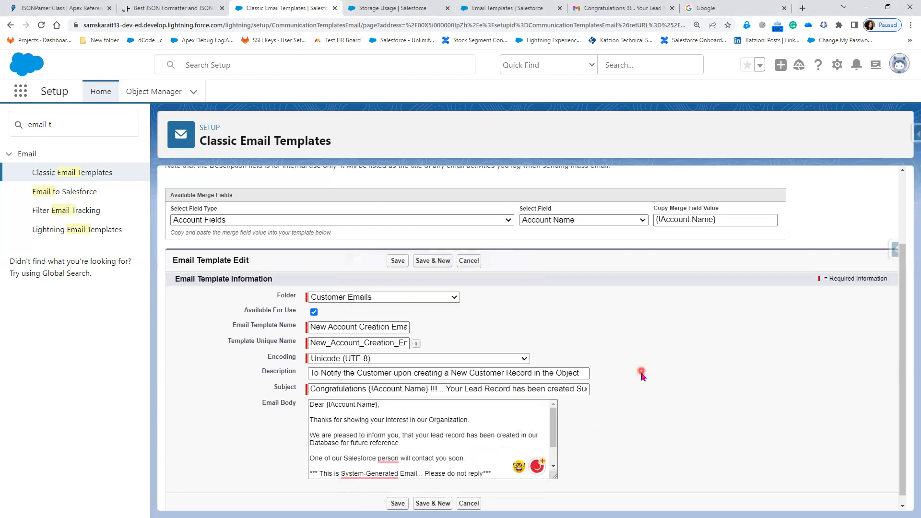
- Add the line "Here are your customer Details" to the email body above the "One of our Salesforce person" sentence
key(Return)
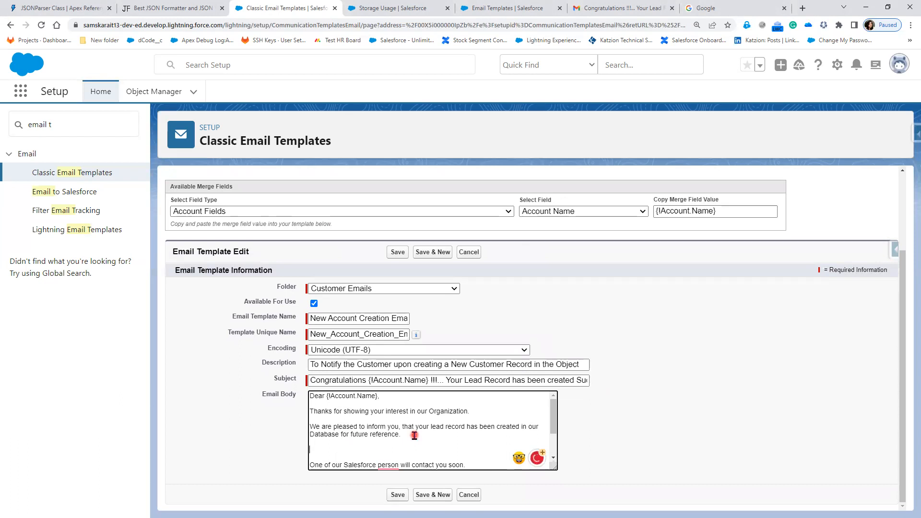
text(Here are)
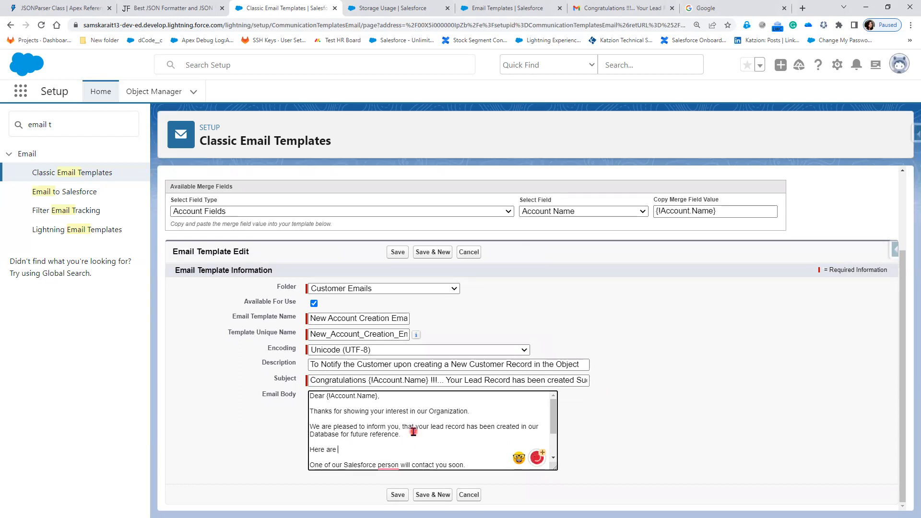
key(ctrl+minus)
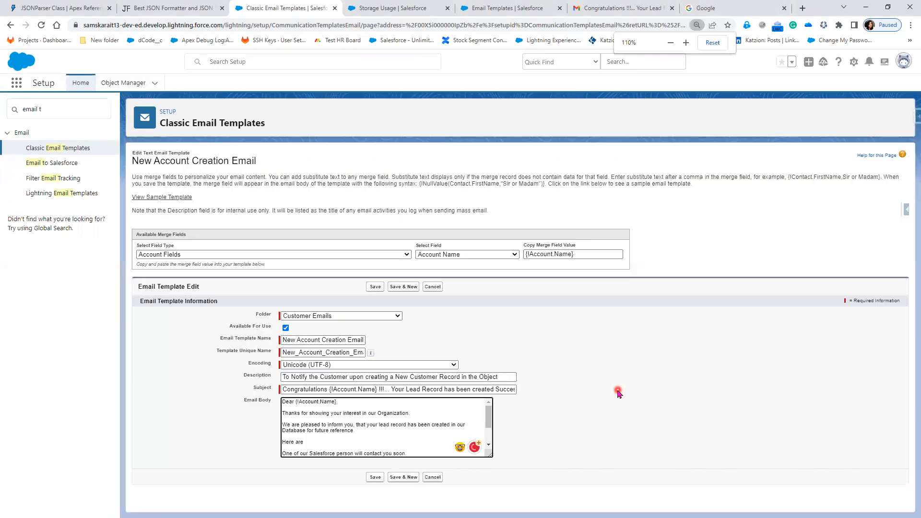
key(ctrl+plus)
scroll(617, 391, down, 5)
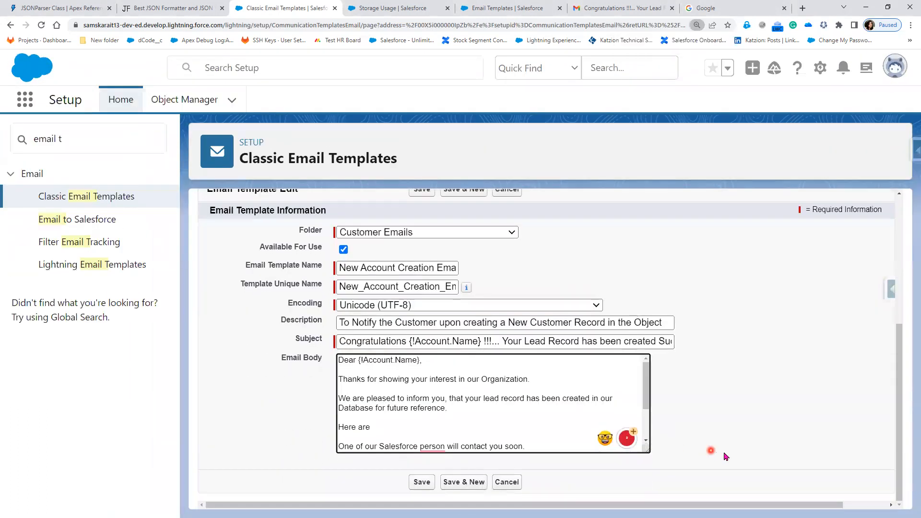
key(ctrl+minus)
key(ctrl+plus)
key(ctrl+plus)
key(ctrl+plus)
key(ctrl+plus)
scroll(736, 455, down, 5)
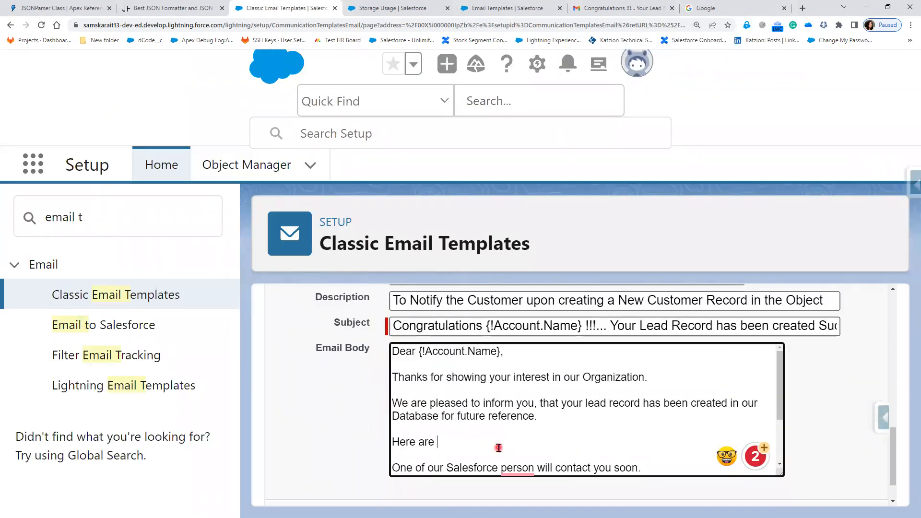
text(your customer Details)
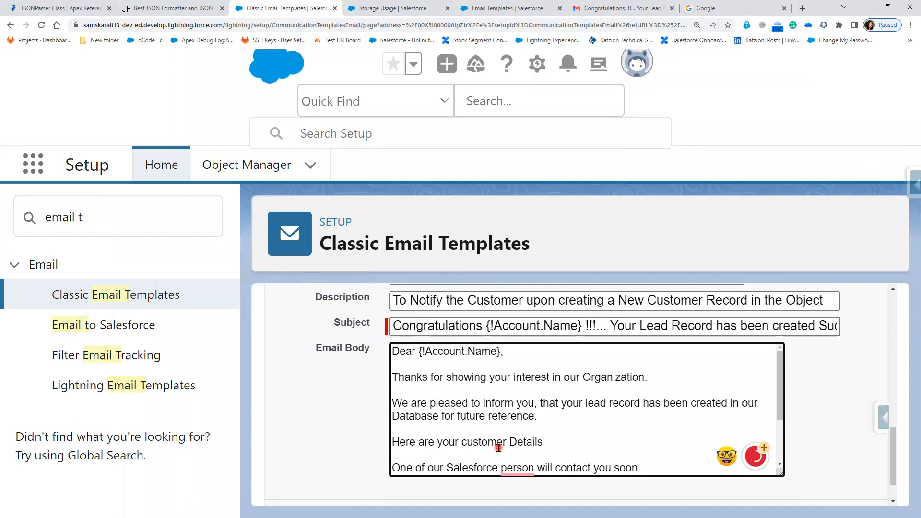
- End the customer details heading with a colon and add a "Customer Id :" line below it, separated by a blank line
key(Return)
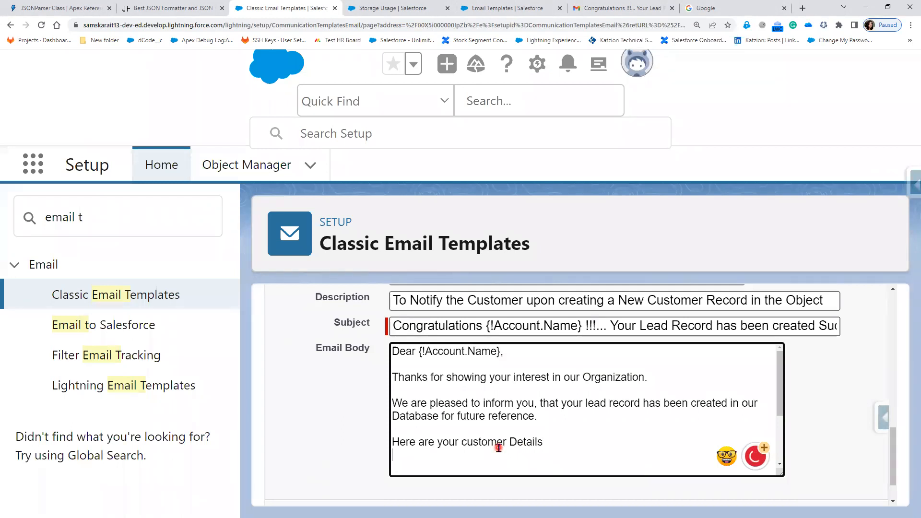
key(Return)
text(Customer Id :)
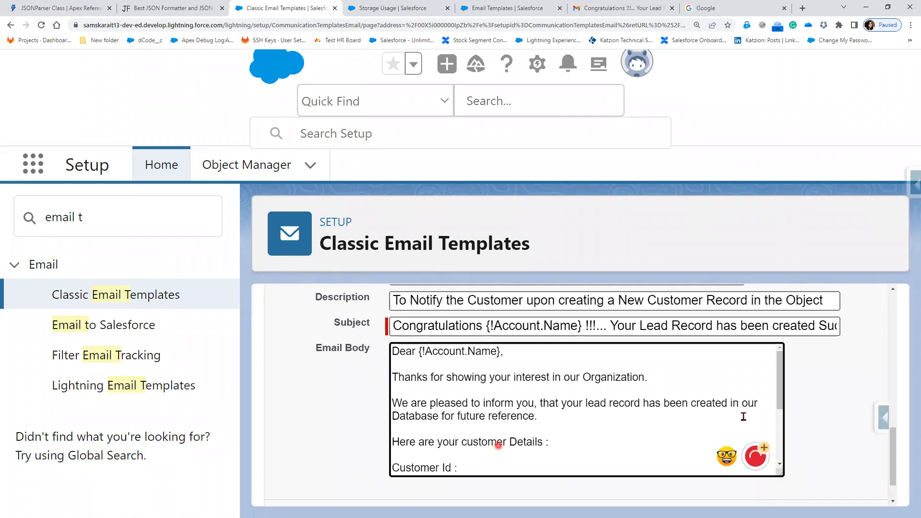
- Choose Account ID as the merge field and copy its value {!Account.Id}
scroll(784, 413, up, 4)
scroll(788, 418, up, 2)
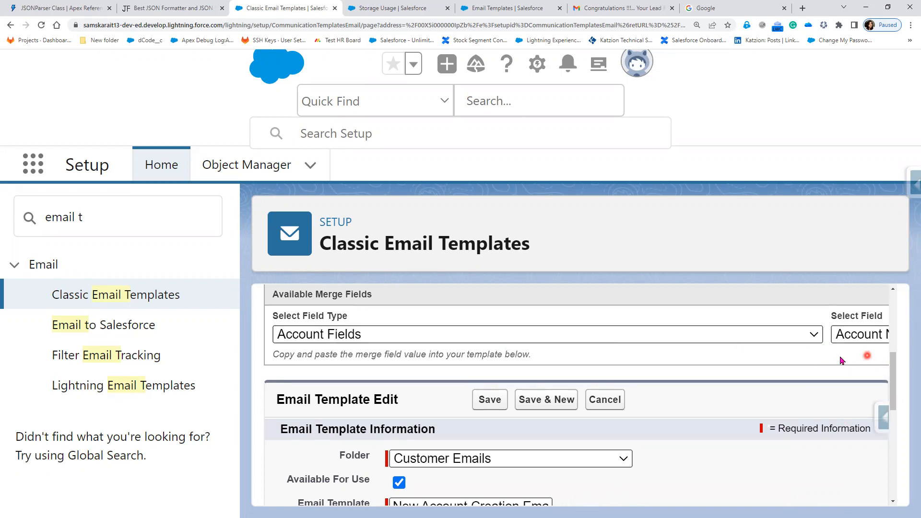
click(840, 335)
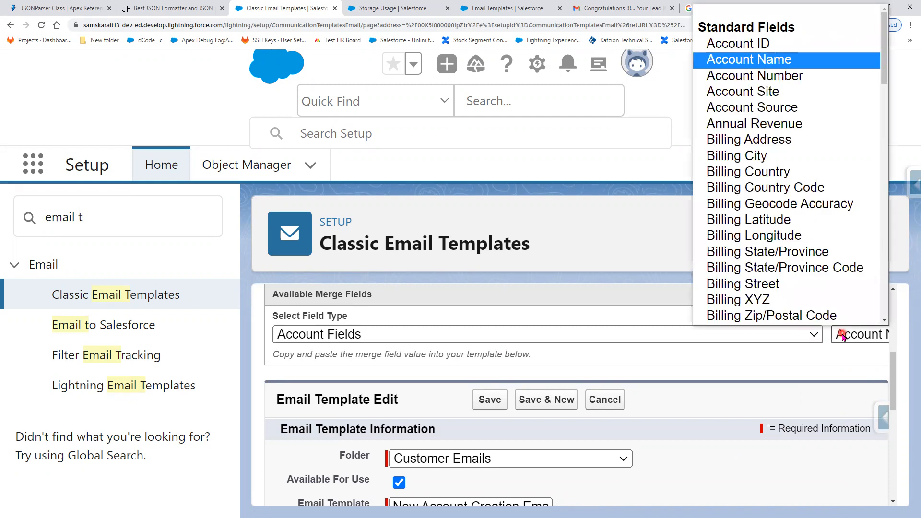
click(844, 351)
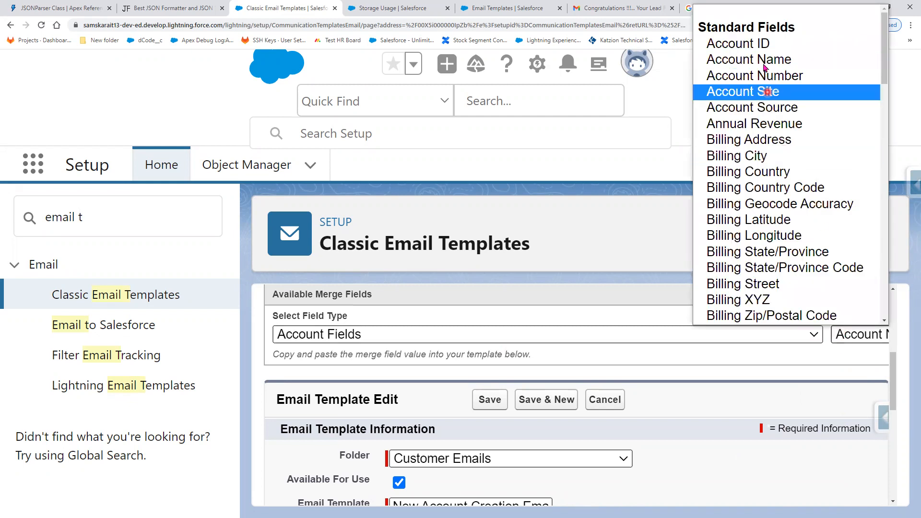
click(759, 47)
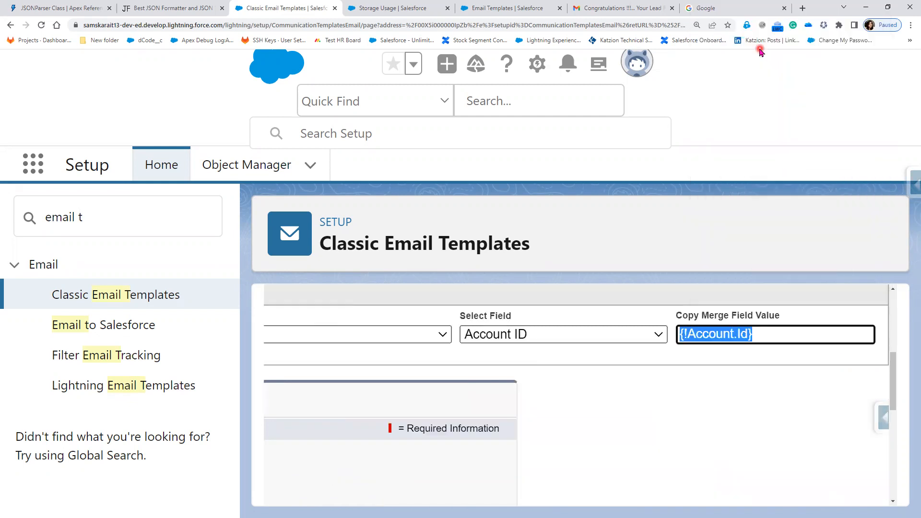
right_click(727, 337)
click(768, 394)
click(740, 419)
- Insert the merge field {!Account.Id} after "Customer Id :" in the email body, followed by a comma
scroll(674, 472, down, 3)
scroll(565, 492, down, 3)
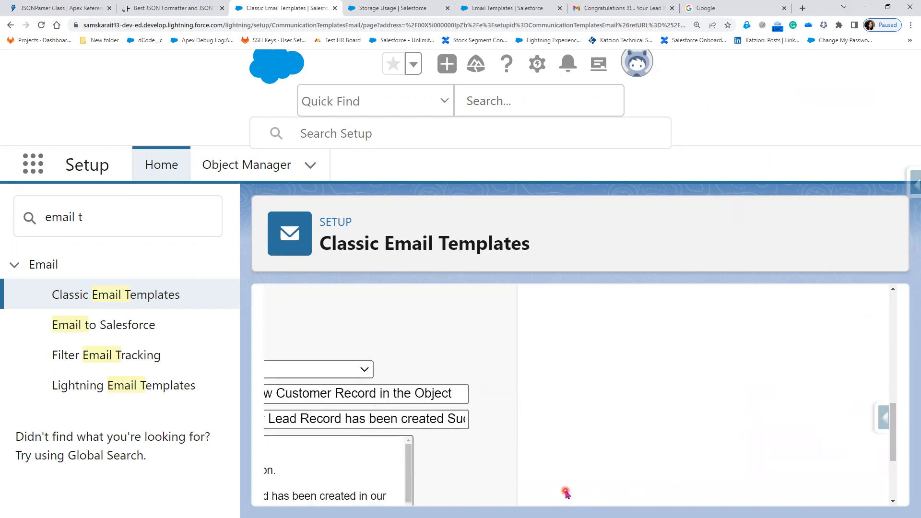
drag(554, 500, 357, 499)
click(430, 427)
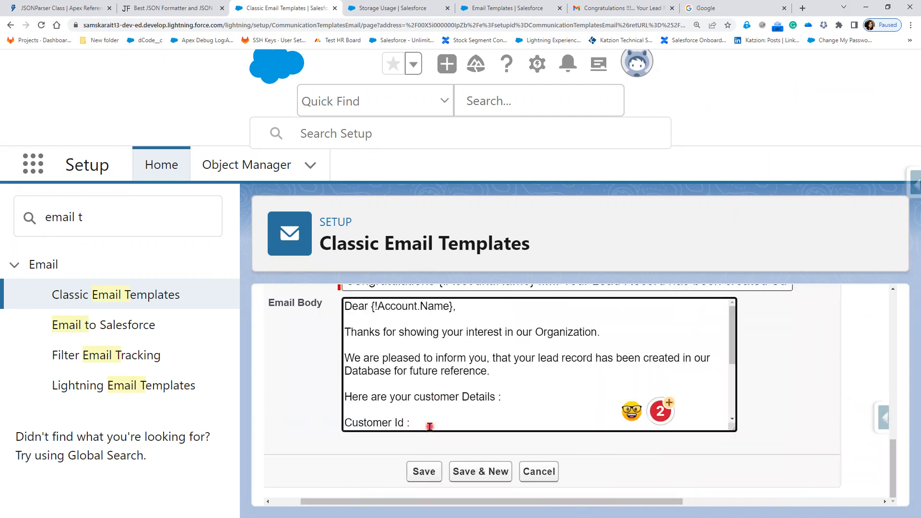
key(ctrl+v)
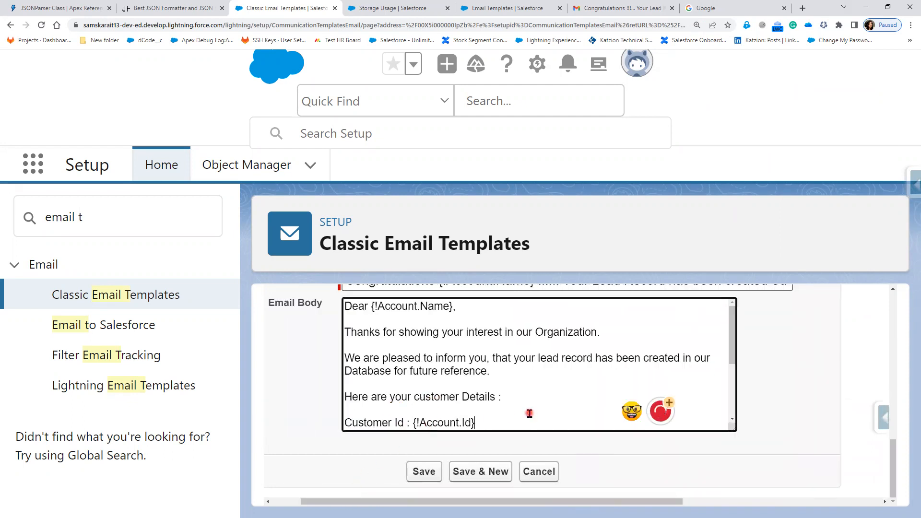
text(,)
- Add a "Customer Name :" line below the Customer Id and fill it with the greeting's merge field {!Account.Name}
key(Return)
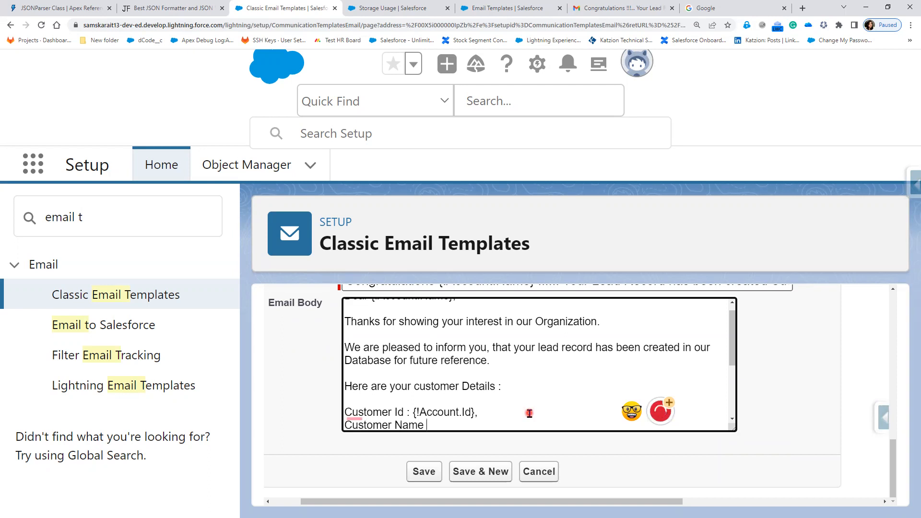
scroll(493, 375, up, 1)
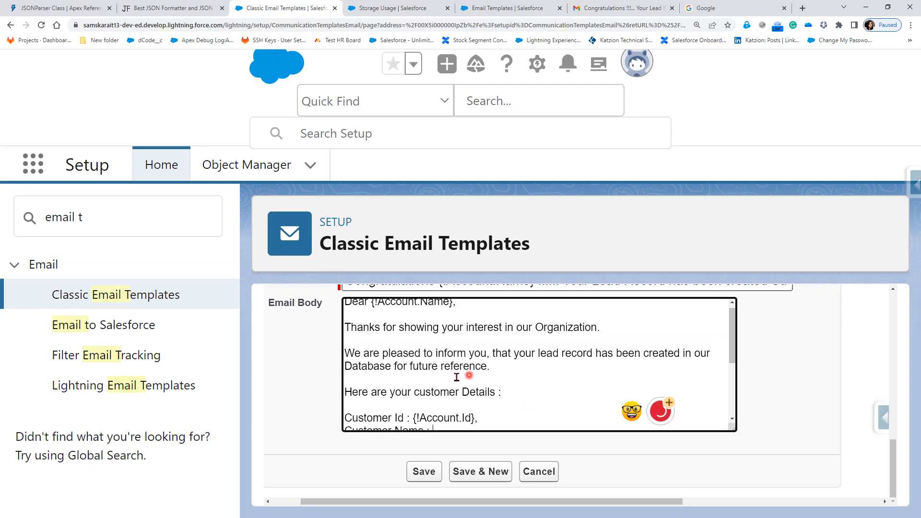
drag(452, 306, 373, 307)
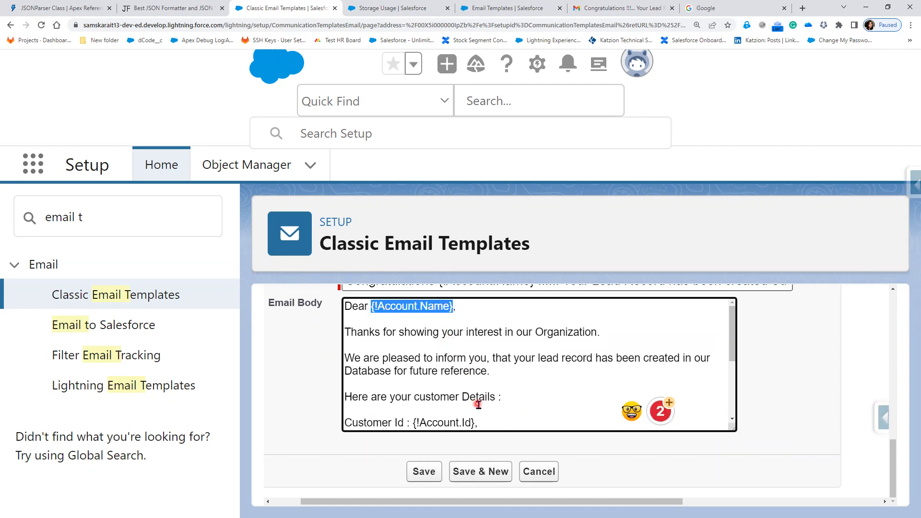
scroll(480, 408, down, 1)
key(ctrl+v)
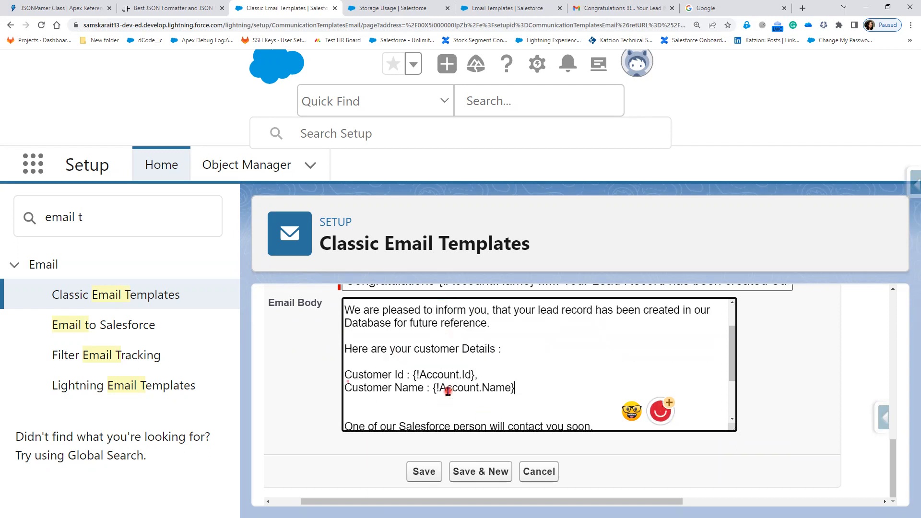
- Add an "Annual Revenue :" line to the customer details and copy the merge field value for Annual Revenue
key(Return)
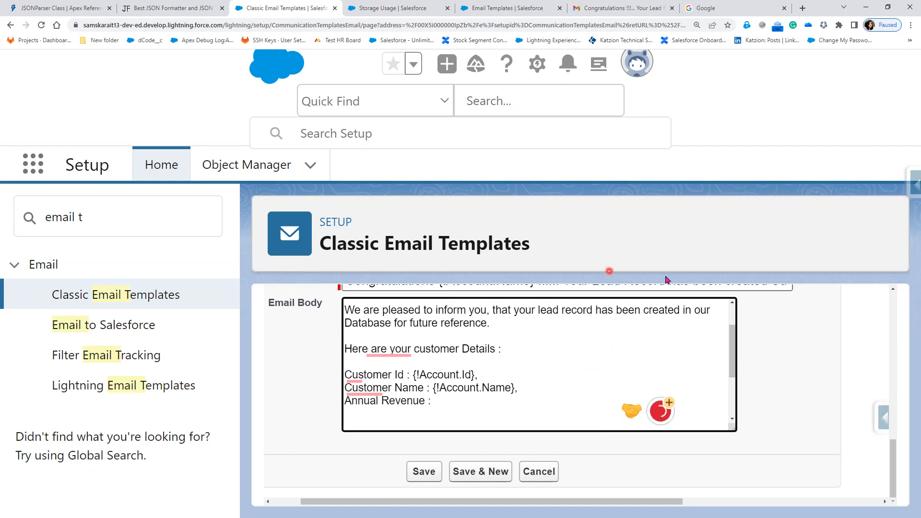
scroll(800, 411, up, 3)
scroll(800, 411, up, 5)
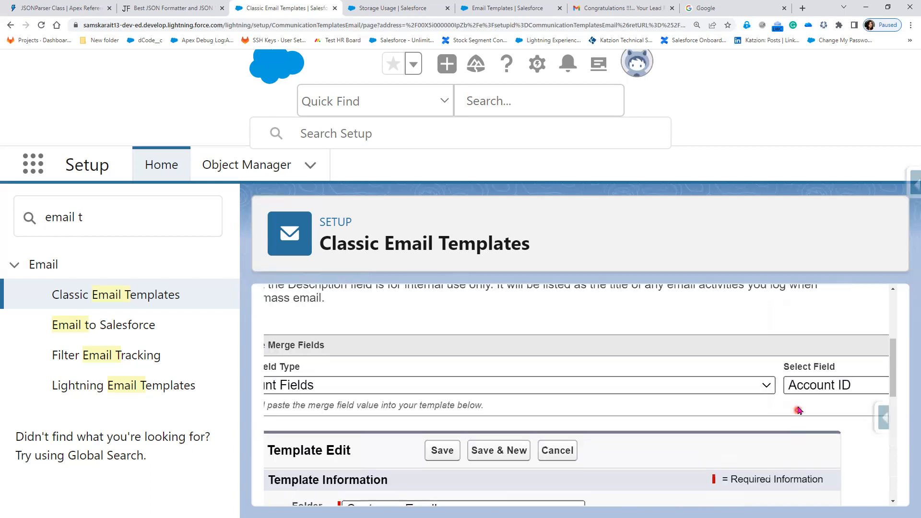
click(818, 386)
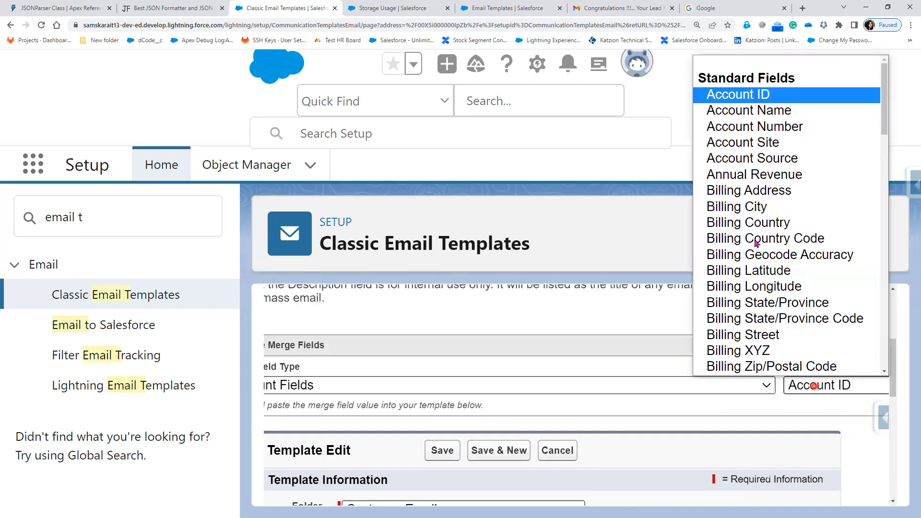
click(778, 175)
drag(850, 389, 672, 391)
- Insert the merge field {!Account.AnnualRevenue} after "Annual Revenue :" in the email body
scroll(709, 449, down, 8)
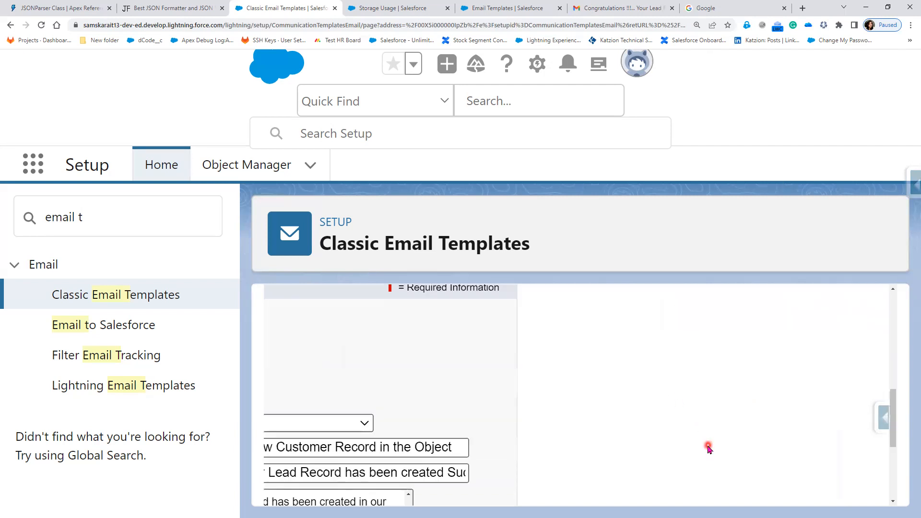
drag(644, 500, 417, 500)
click(514, 406)
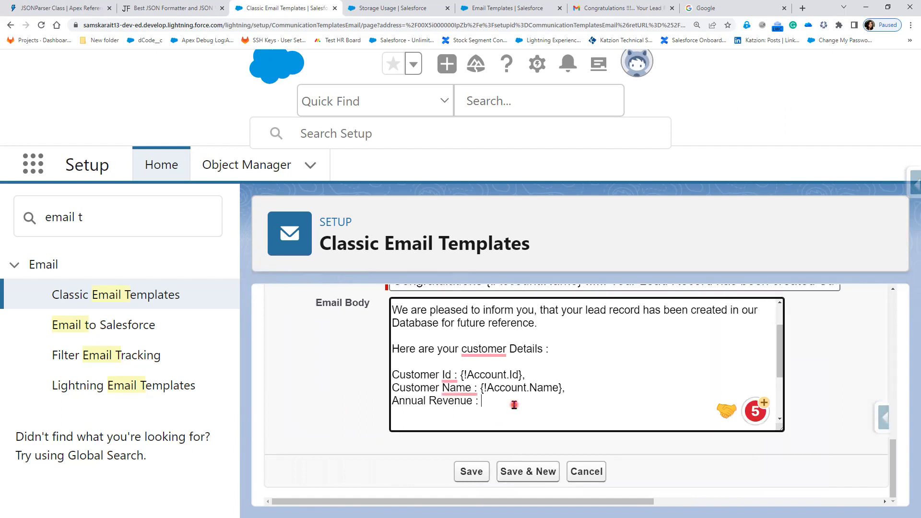
key(ctrl+v)
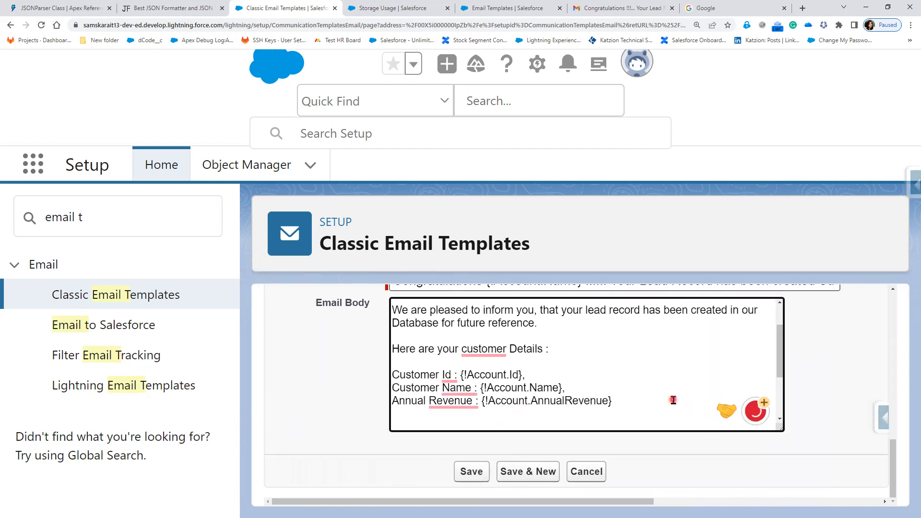
- Extend the ending of the contact sentence in the email body to "will contact you soon as possible."
scroll(673, 400, down, 2)
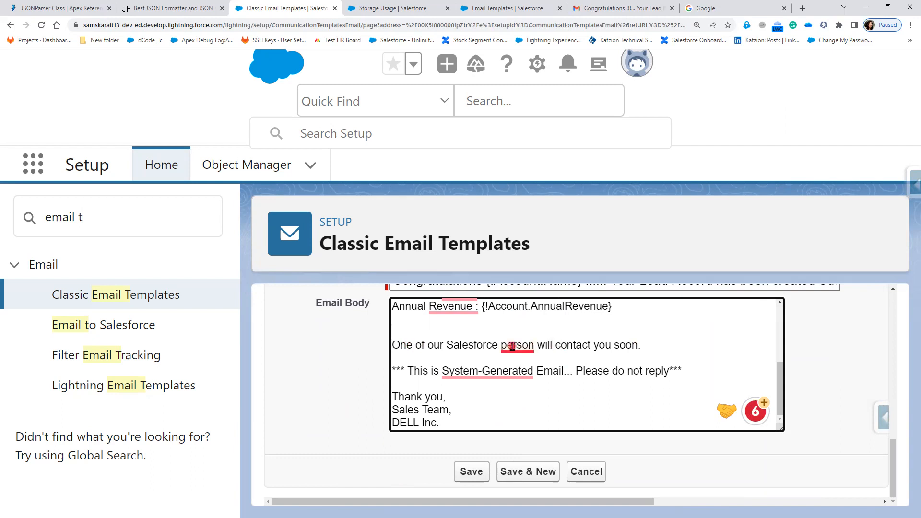
mouse_move(513, 346)
double_click(639, 346)
text(as possible)
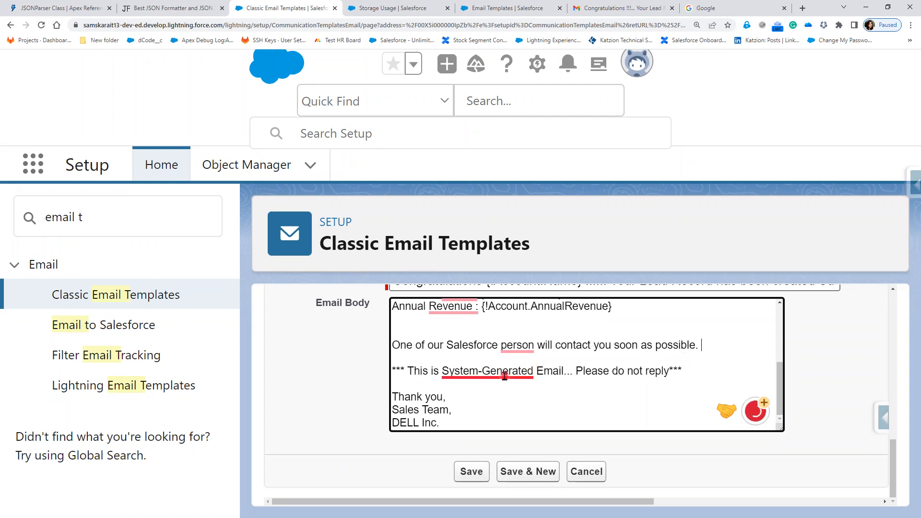
- Correct the notice to "This is a System-Generated Email" and add a blank line after "Thank you," in the closing
mouse_move(505, 376)
click(522, 275)
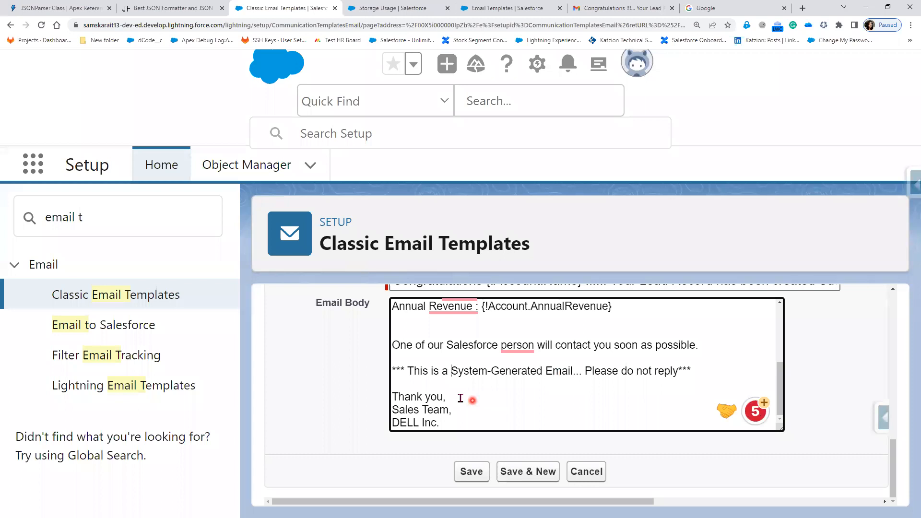
key(Return)
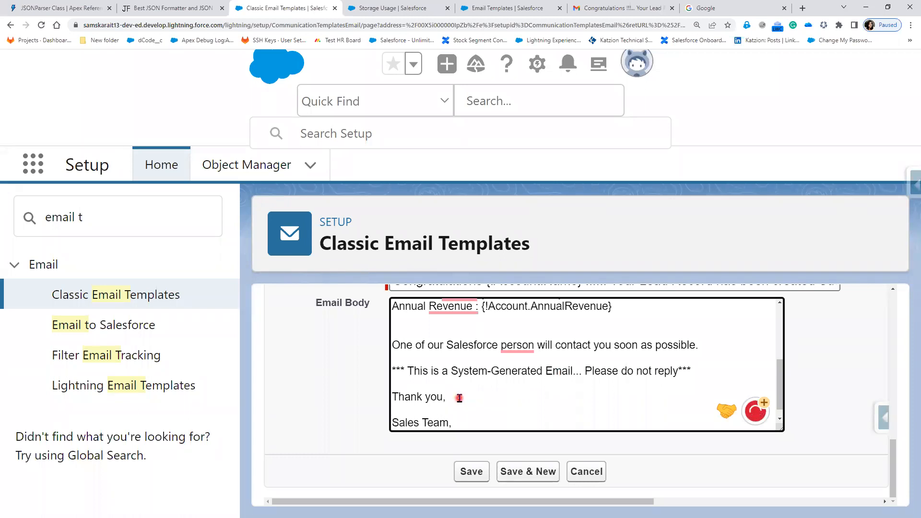
- Choose User Fields as the merge field type and First Name as the field, and copy the merge field value {!User.FirstName}
scroll(463, 340, up, 5)
scroll(362, 355, up, 4)
scroll(373, 413, up, 3)
click(373, 339)
scroll(444, 312, down, 20)
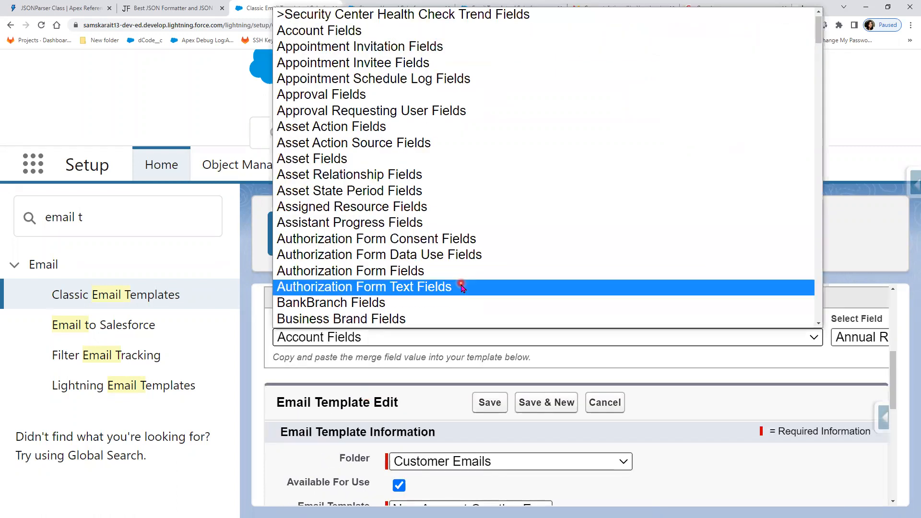
scroll(444, 320, down, 20)
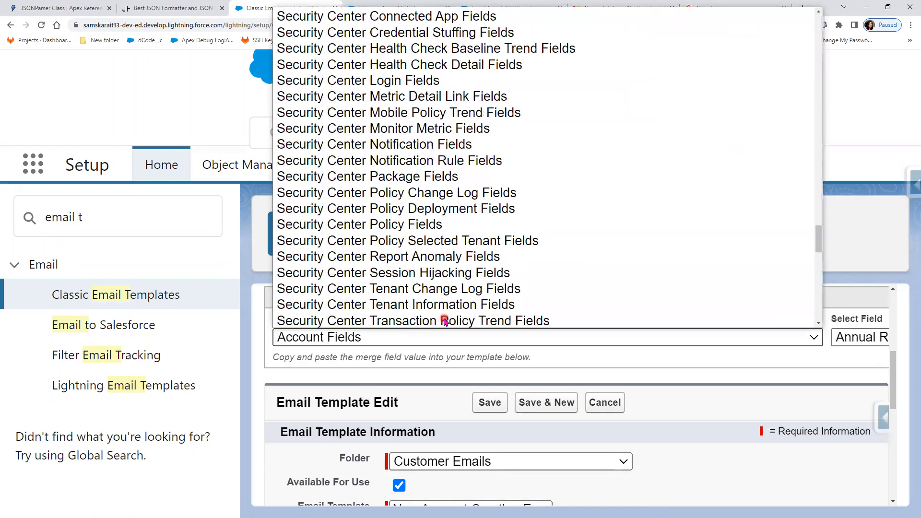
scroll(443, 321, up, 6)
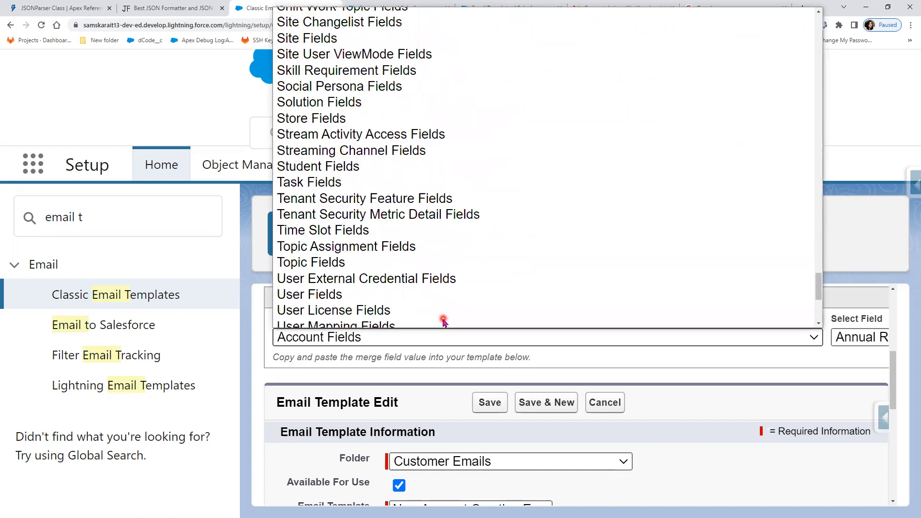
scroll(443, 320, down, 4)
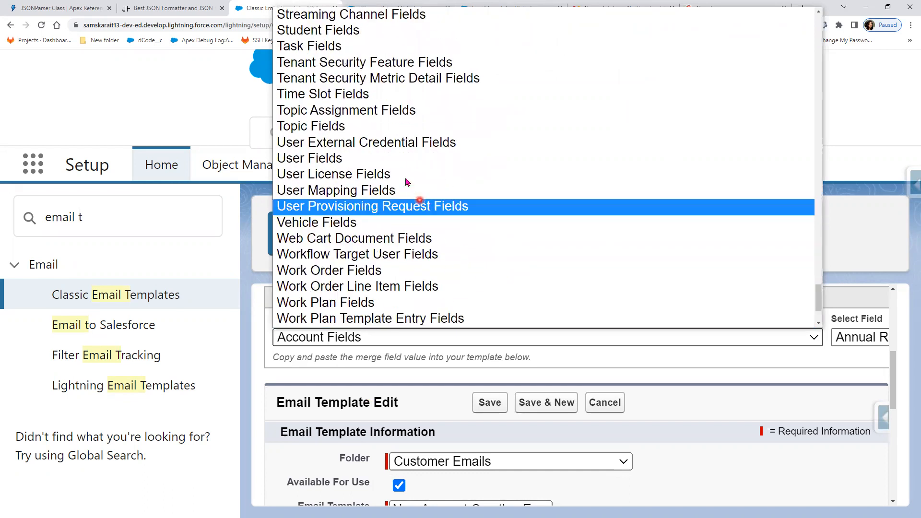
click(400, 158)
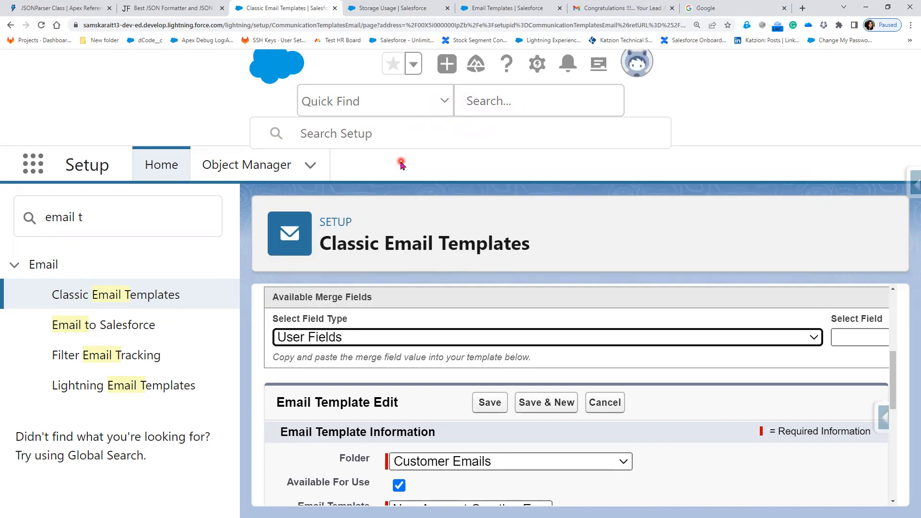
click(861, 337)
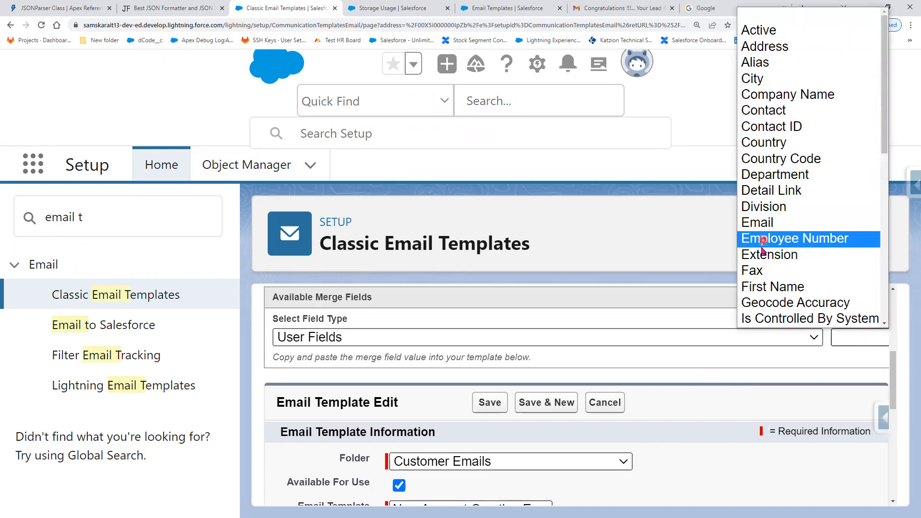
click(775, 286)
key(ctrl+c)
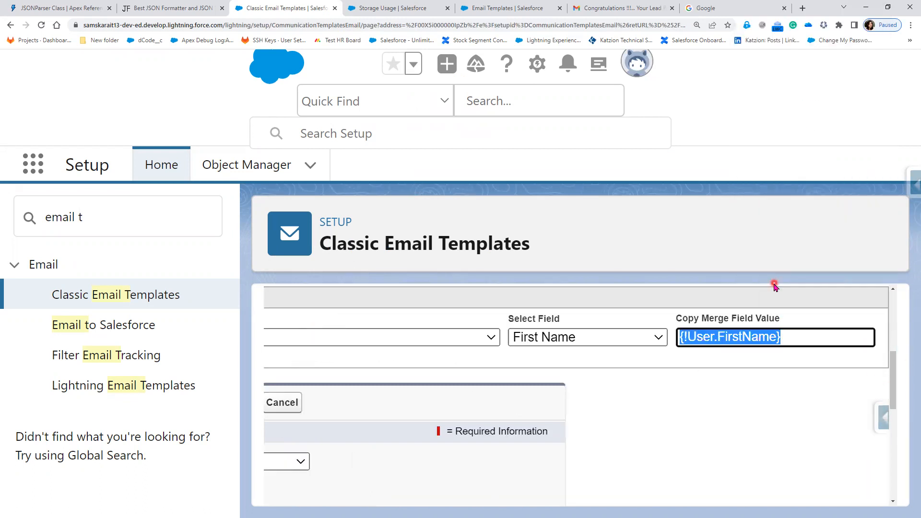
drag(798, 339, 684, 337)
- Insert {!User.FirstName} on the blank line between "Thank you," and "Sales Team," in the email body
click(808, 435)
scroll(809, 435, down, 5)
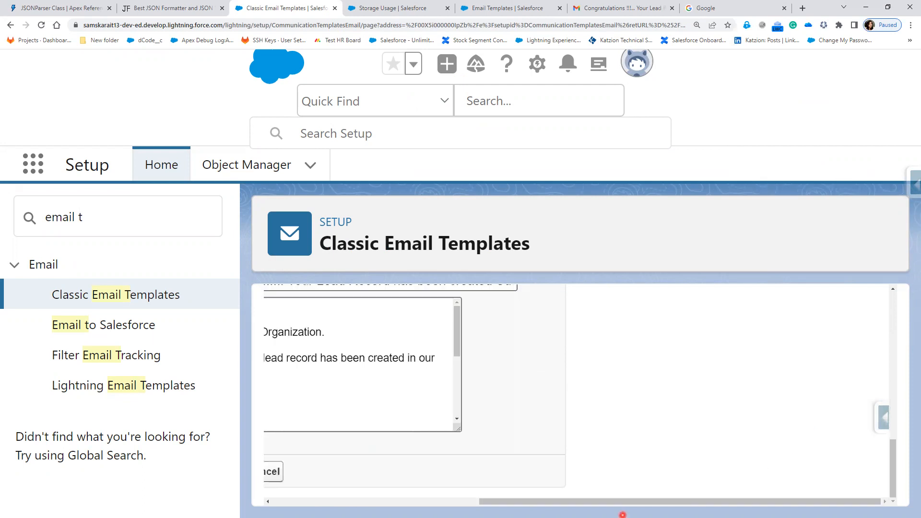
drag(628, 503, 411, 485)
click(538, 413)
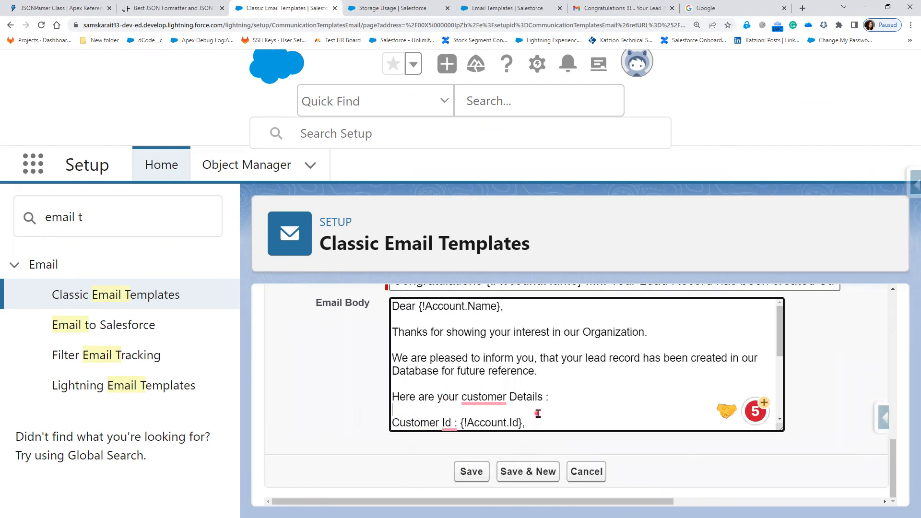
scroll(555, 409, down, 3)
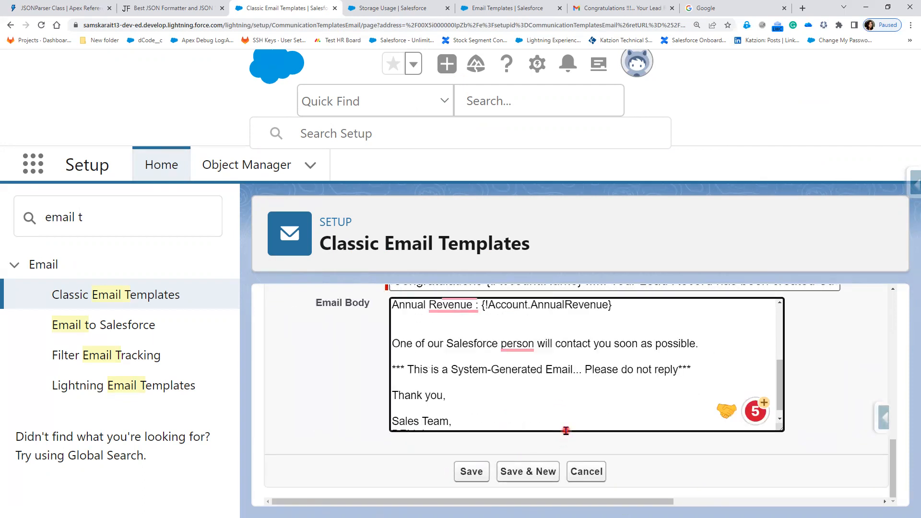
scroll(417, 398, down, 1)
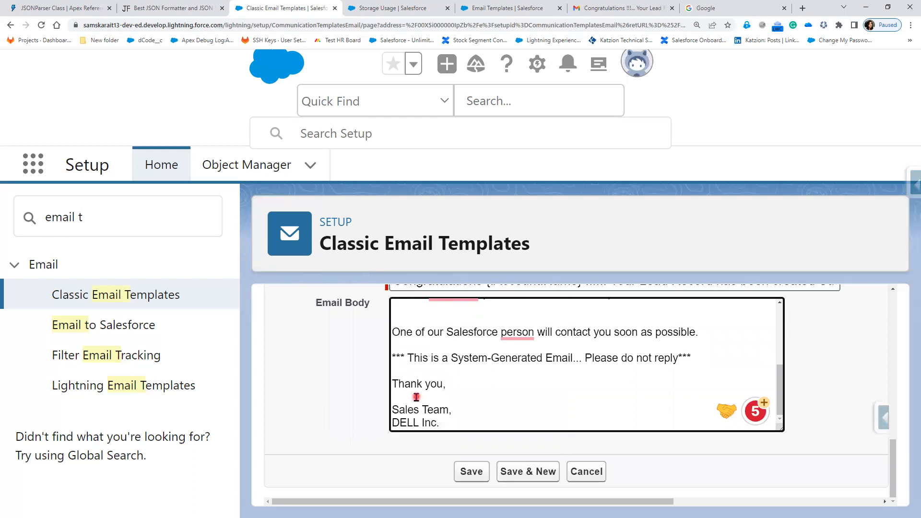
click(416, 397)
key(ctrl+v)
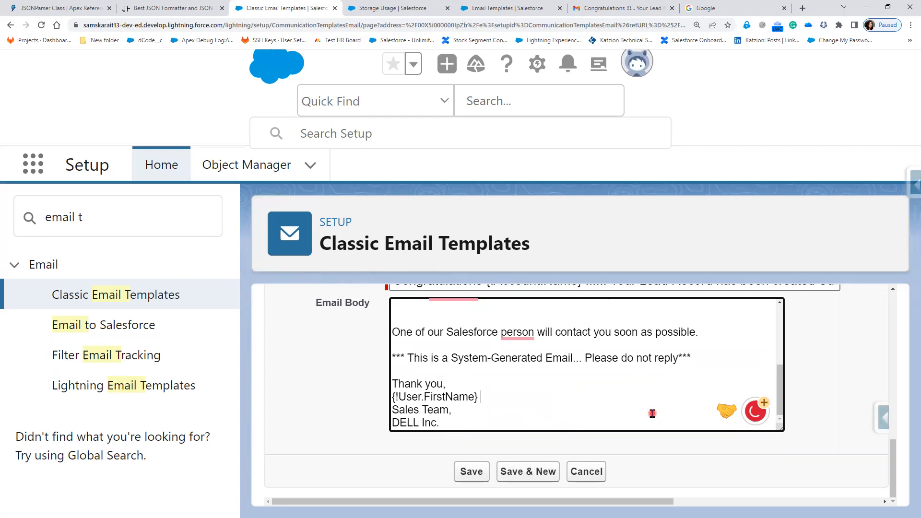
- Add the merge field {!User.LastName} after {!User.FirstName} in the email closing
key(ctrl+v)
drag(513, 396, 524, 396)
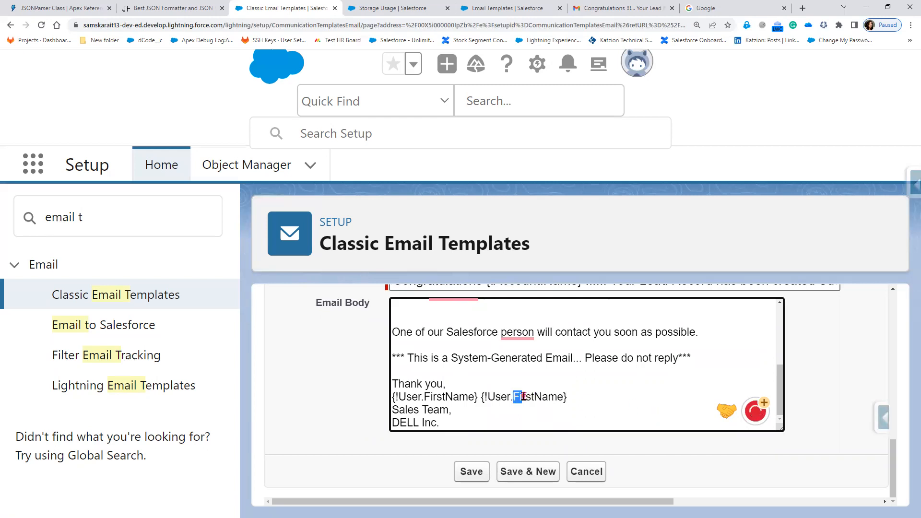
text(Las)
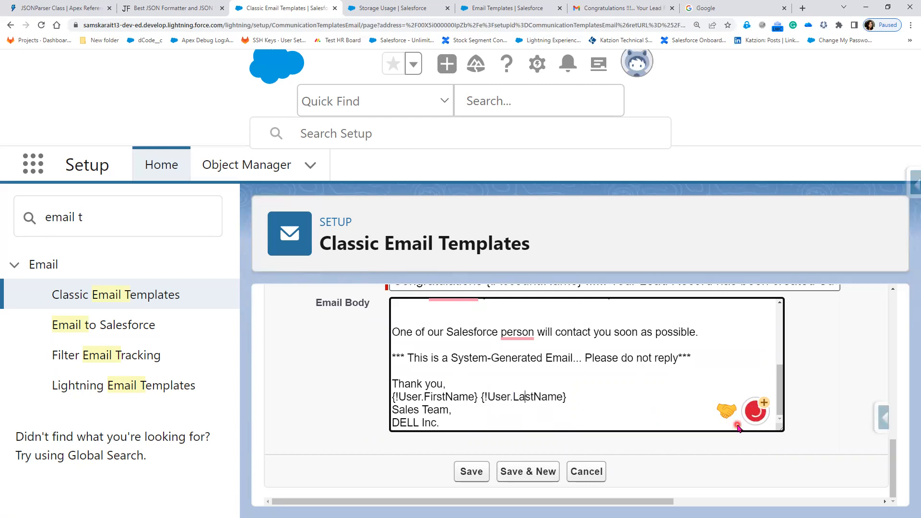
key(BackSpace)
- Save the email template and review its detail page and plain text preview at a smaller page zoom
click(476, 475)
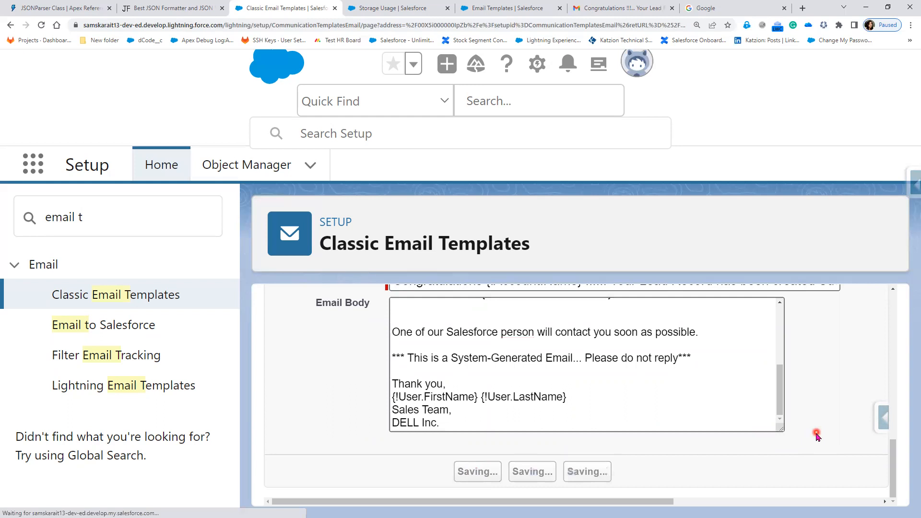
key(ctrl+minus)
key(ctrl+minus)
key(ctrl+minus)
key(ctrl+minus)
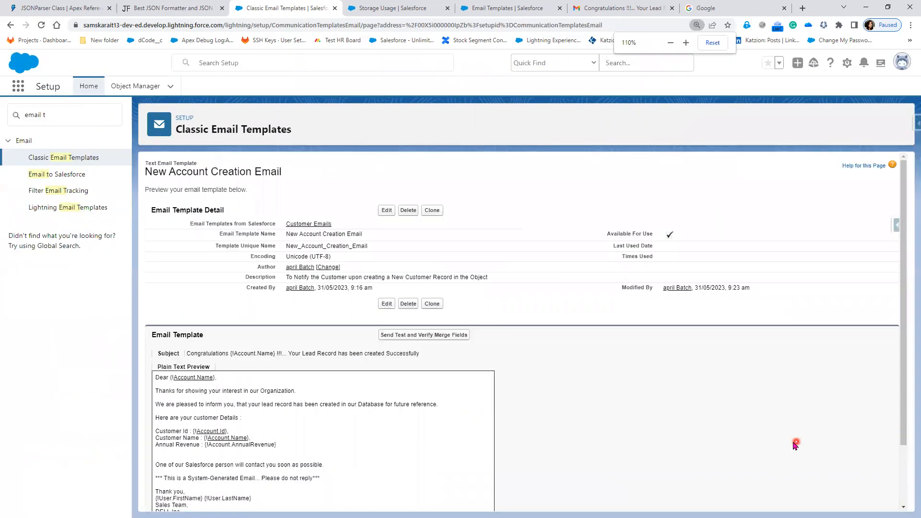
scroll(795, 444, down, 2)
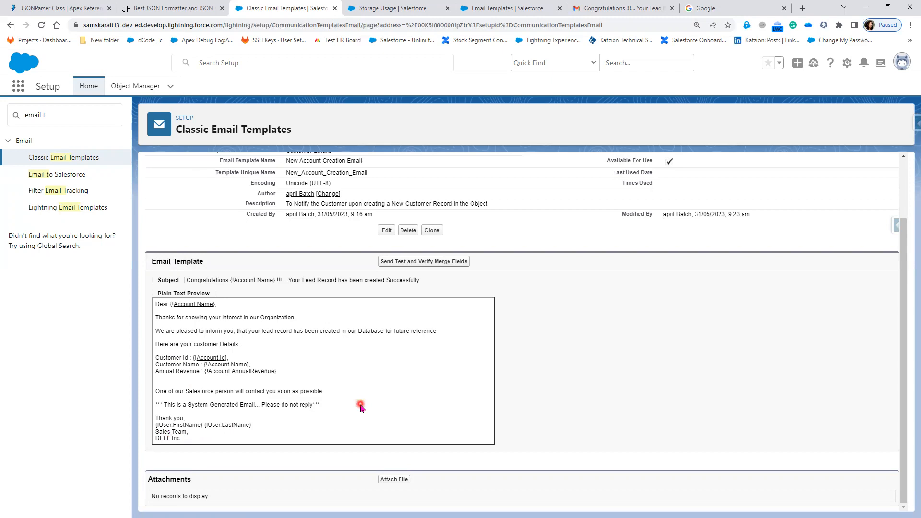
- Open the fourth account in the recently viewed Accounts list, highlight its record ID in the URL and show its details
click(389, 7)
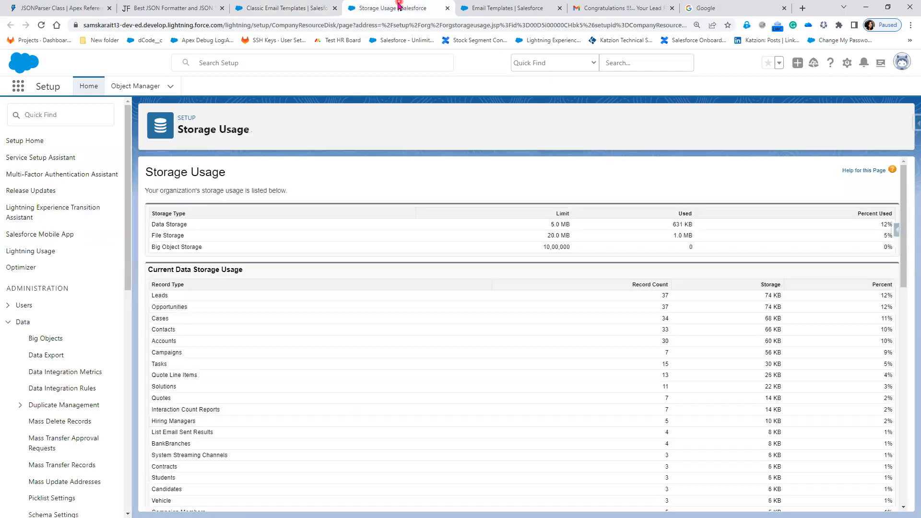
click(508, 8)
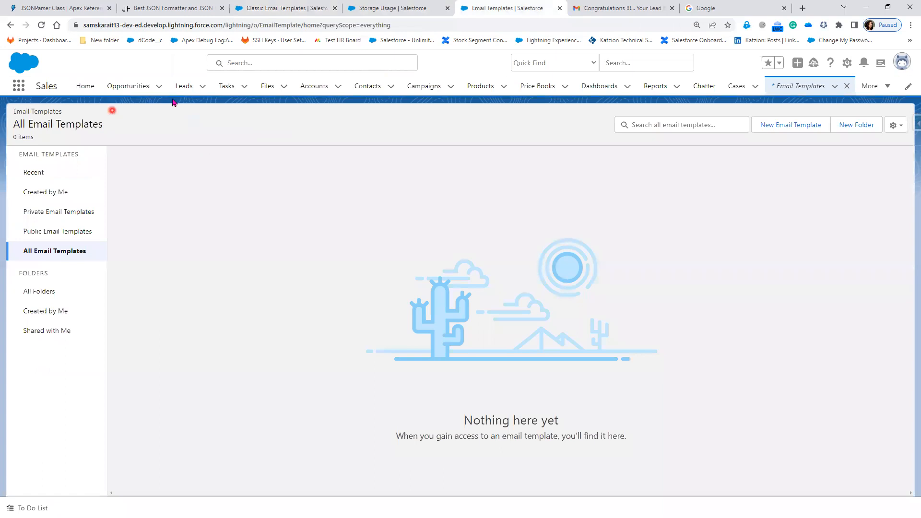
click(312, 86)
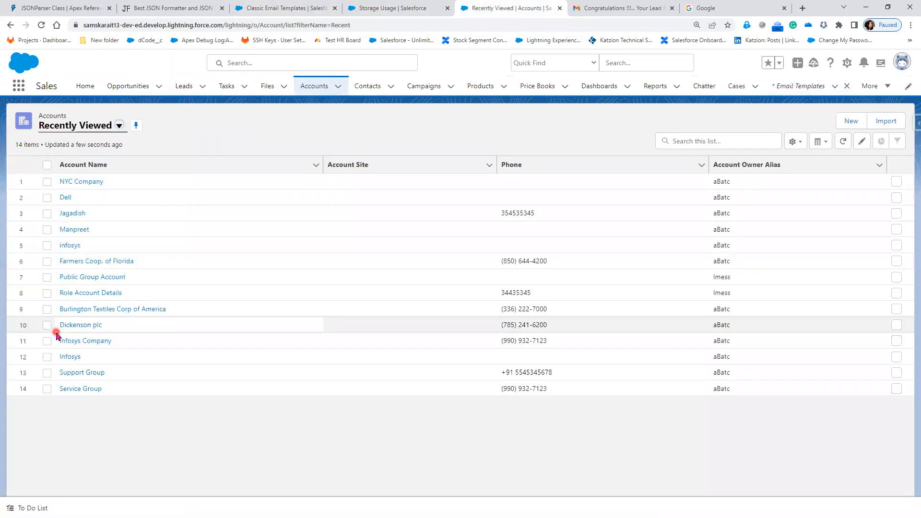
click(75, 230)
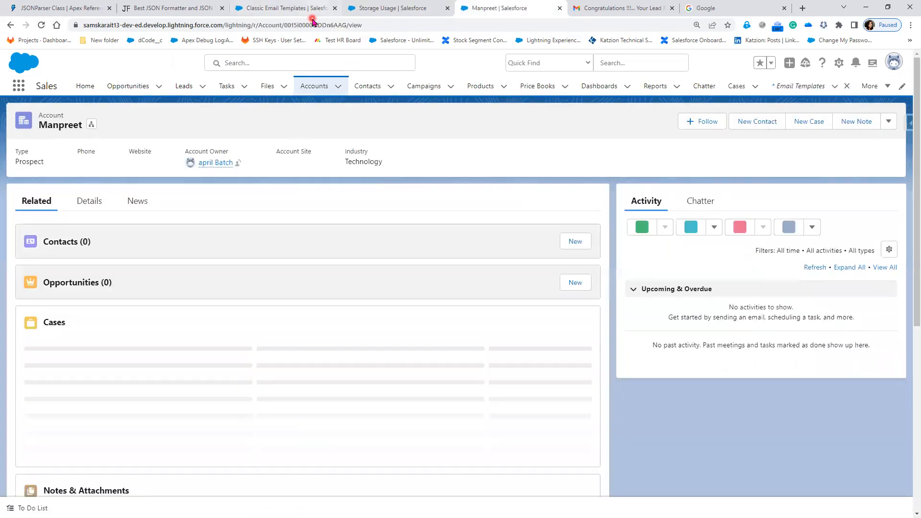
click(313, 25)
double_click(312, 25)
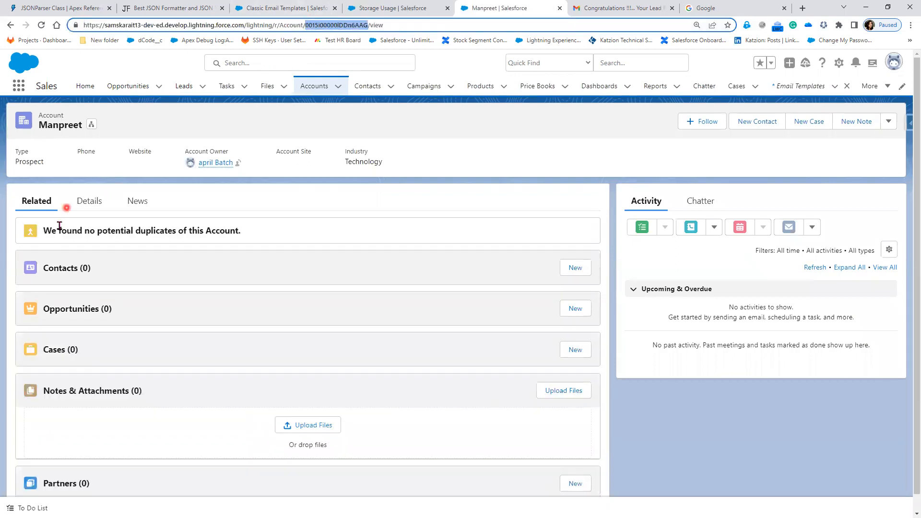
click(87, 203)
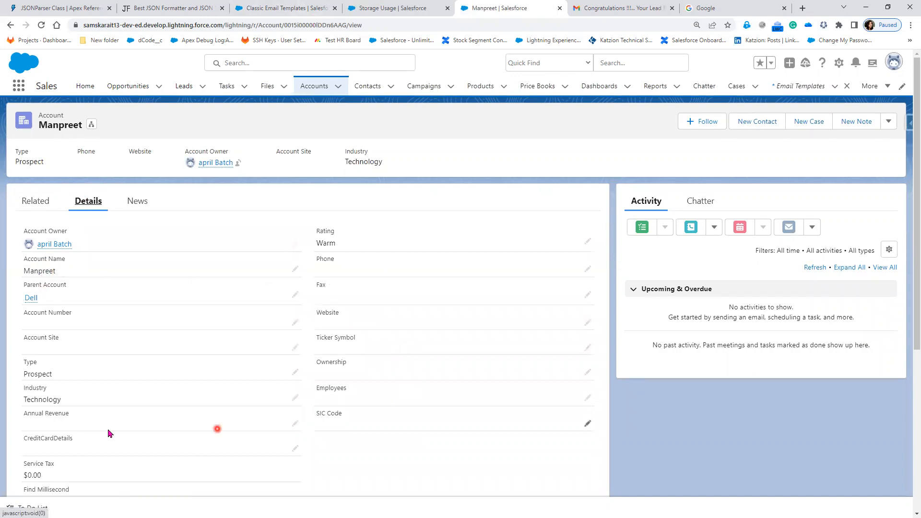
- Set the account's Annual Revenue to $3,433,534 and save the record
click(294, 423)
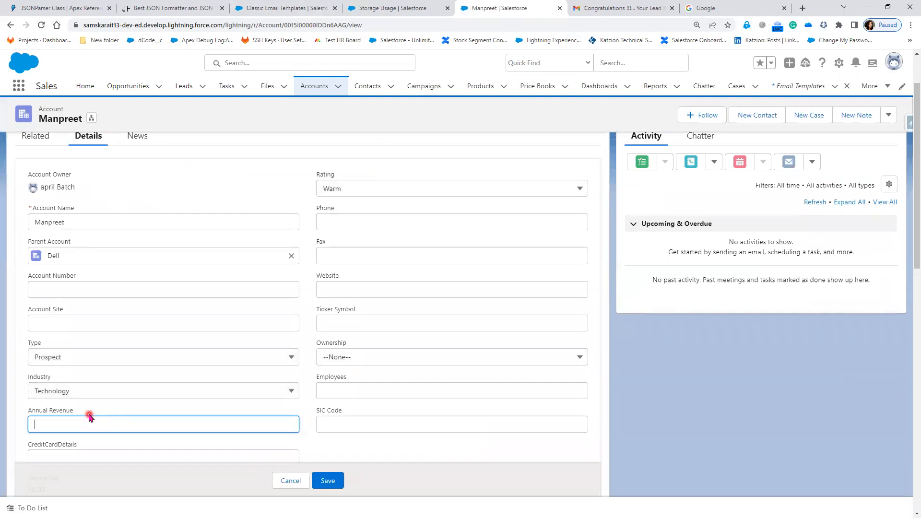
text(34,33,534)
click(333, 484)
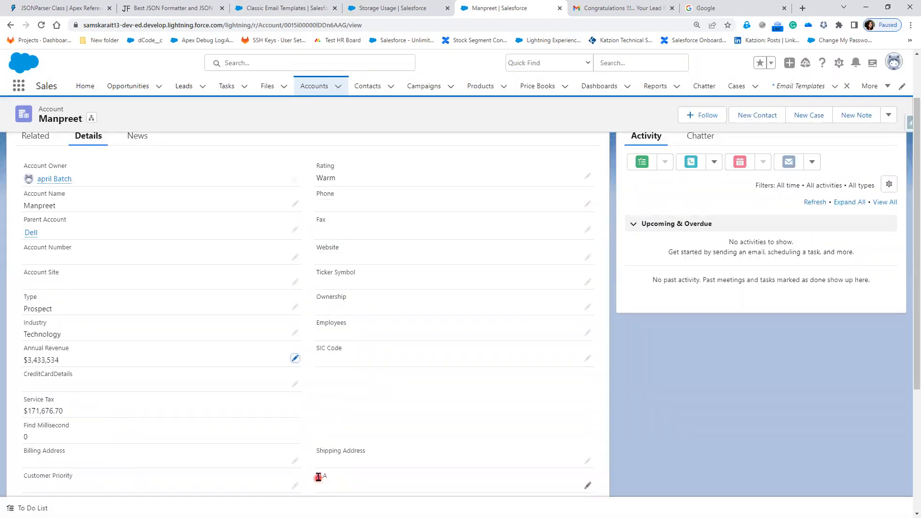
- Compare the account's detail fields with the merge fields in the New Account Creation Email template preview
click(282, 7)
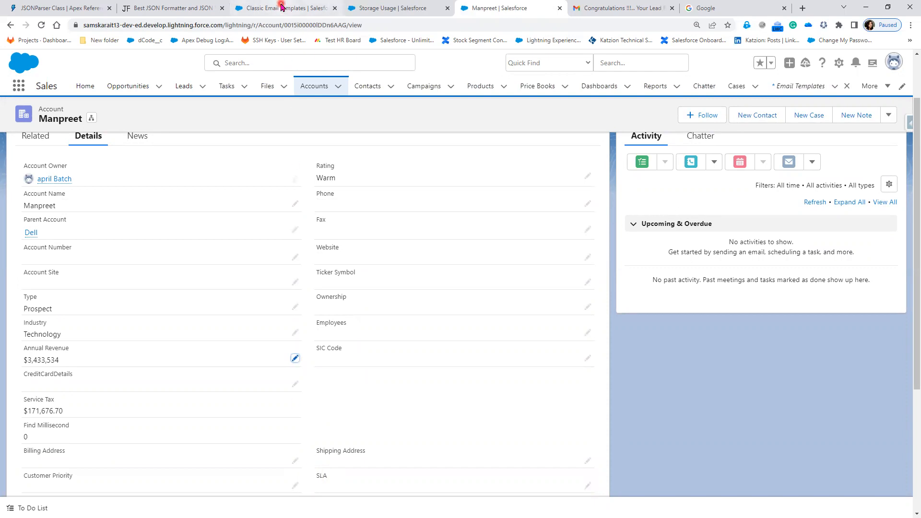
click(244, 339)
click(288, 8)
click(557, 363)
click(490, 8)
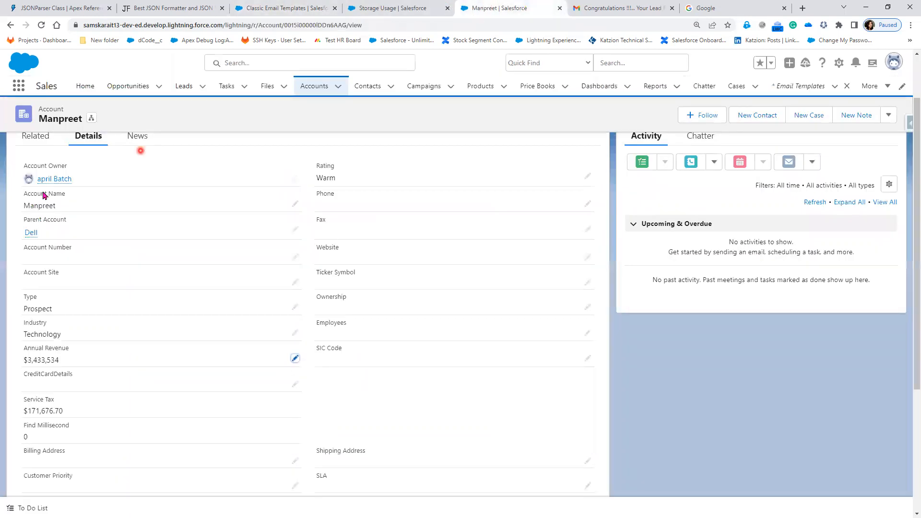
click(277, 10)
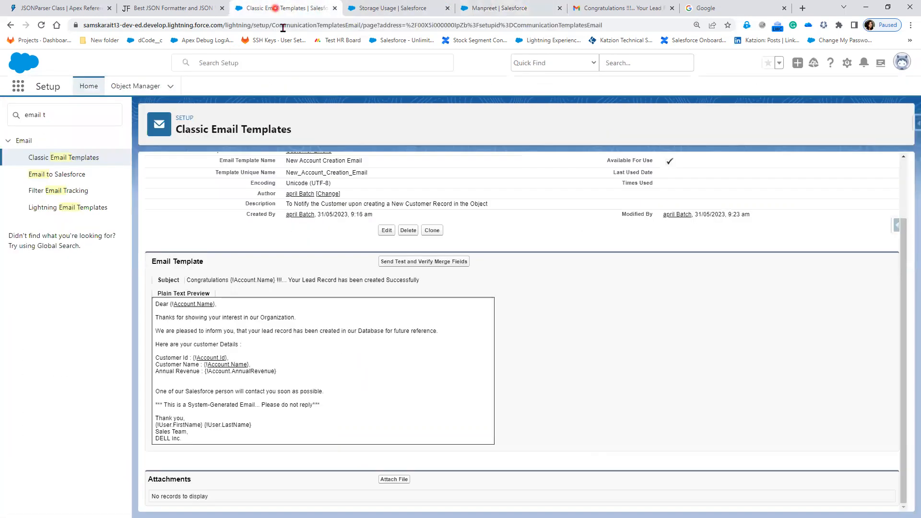
scroll(531, 353, up, 2)
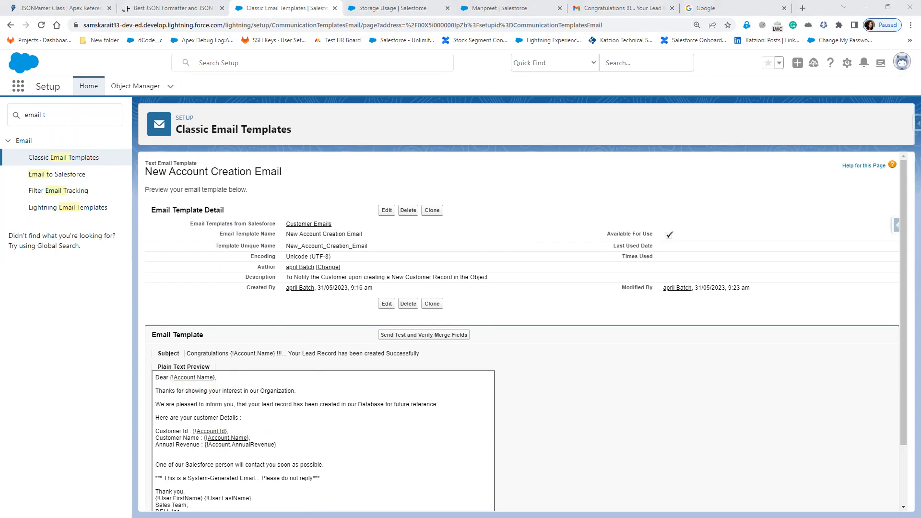
key(alt+Tab)
click(343, 298)
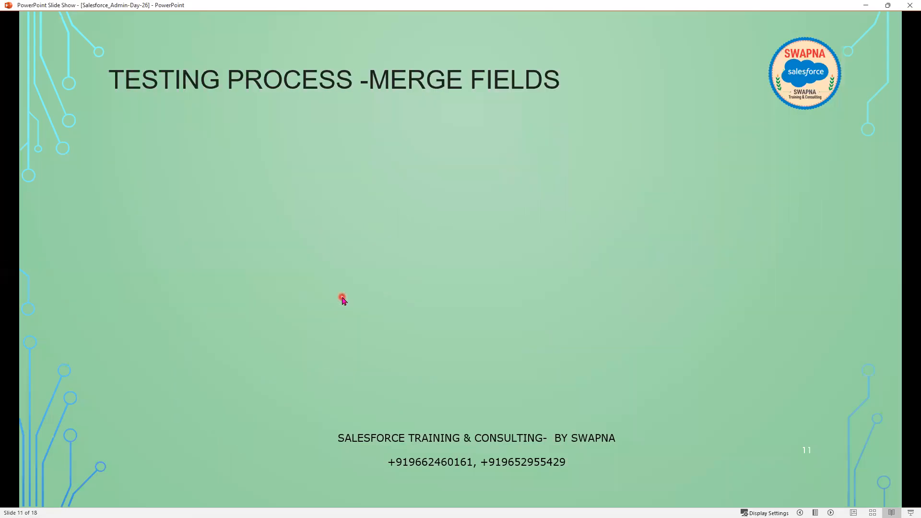
click(343, 298)
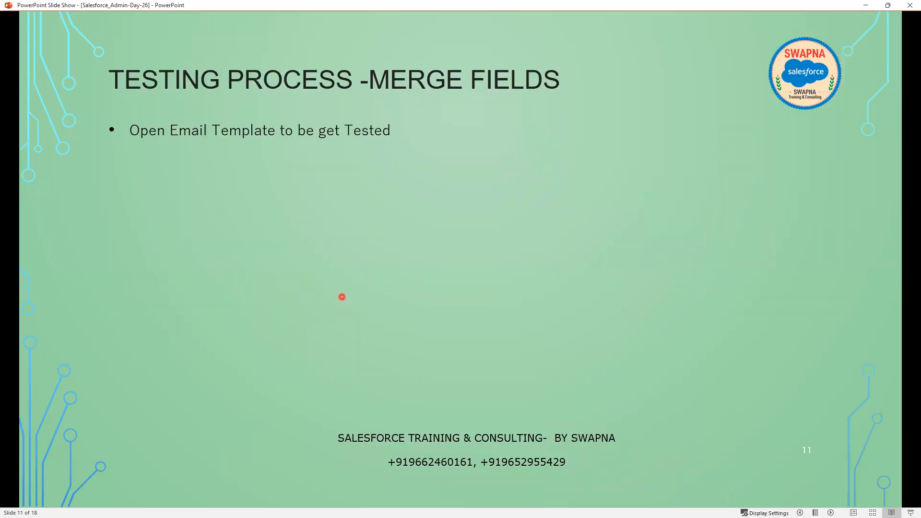
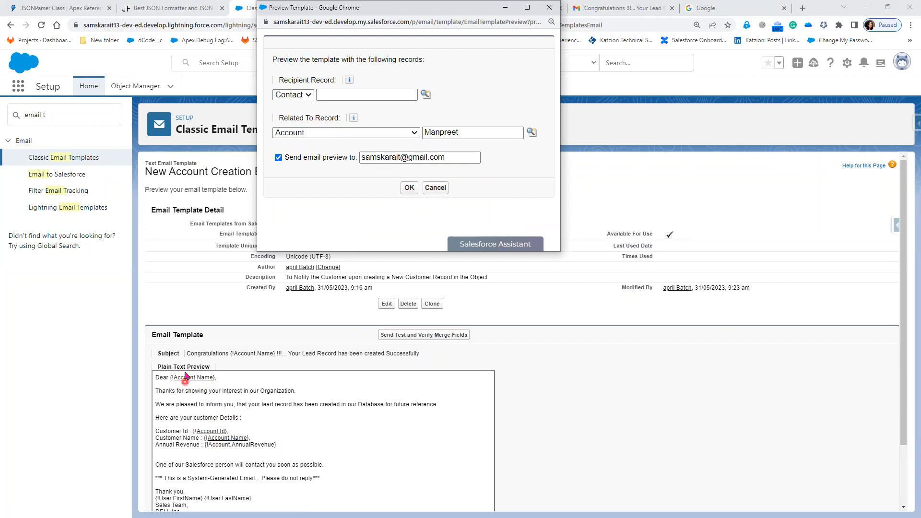
- Run the merge field test with the chosen Account record and email preview enabled, and examine the merged subject and body
click(407, 188)
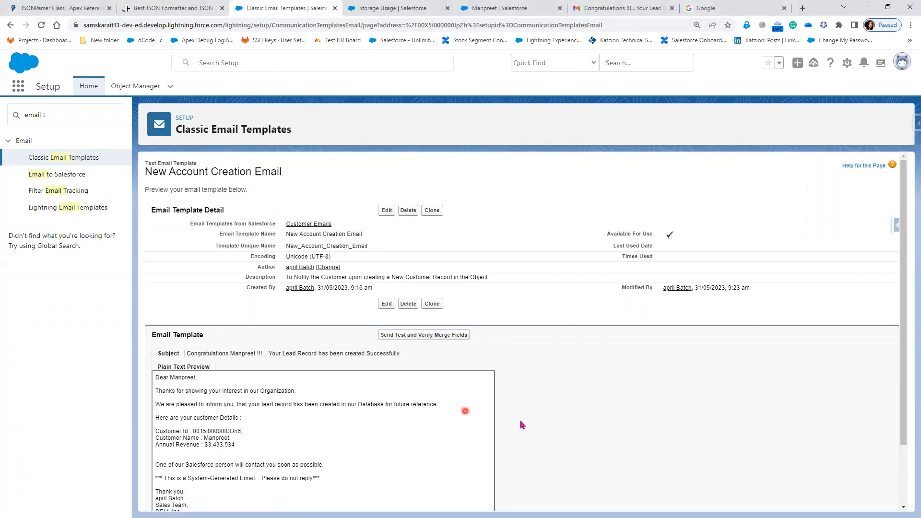
scroll(608, 422, down, 1)
key(ctrl+plus)
key(ctrl+plus)
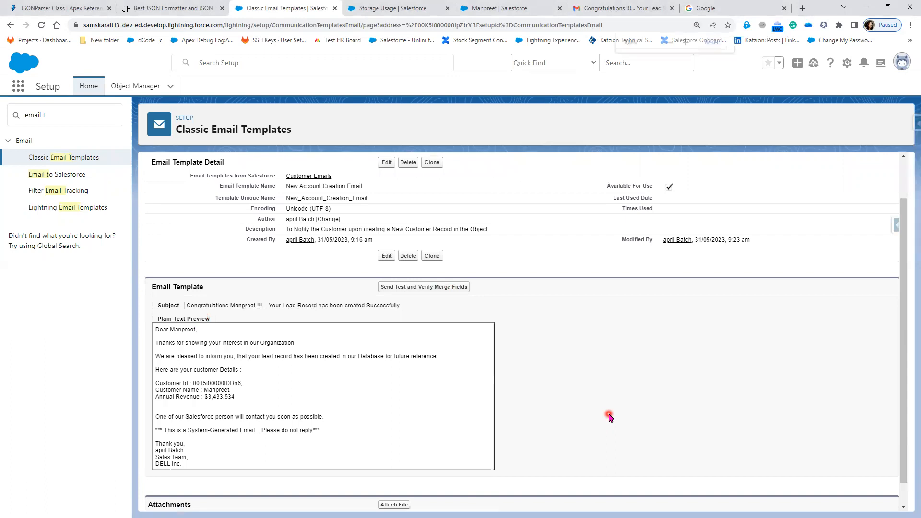
scroll(608, 417, down, 5)
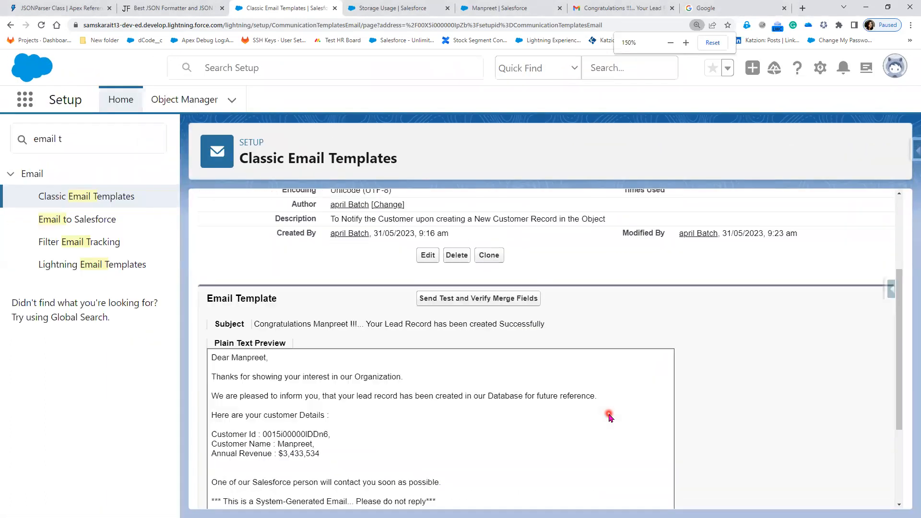
- Examine the merged plain text preview at a larger size, from the greeting and customer details to the signature
key(ctrl+plus)
key(ctrl+plus)
scroll(454, 307, down, 2)
scroll(453, 307, up, 1)
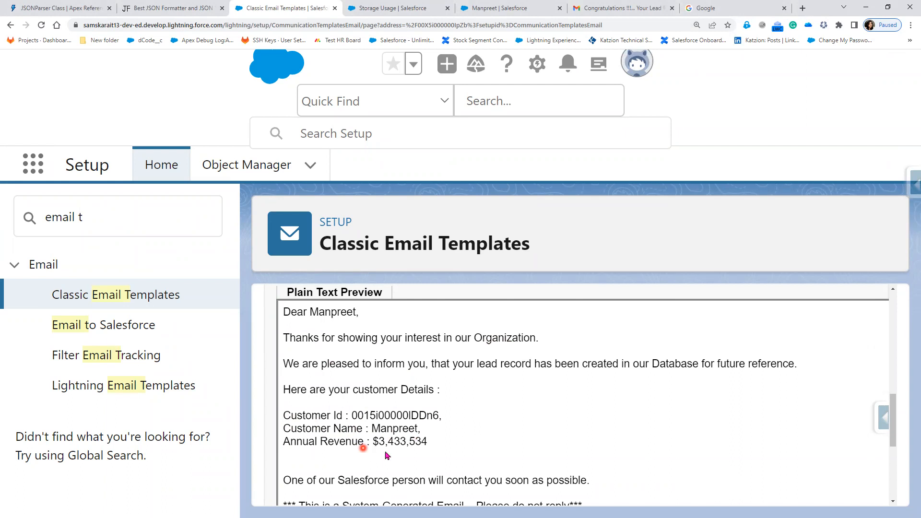
scroll(434, 454, down, 1)
scroll(383, 456, down, 2)
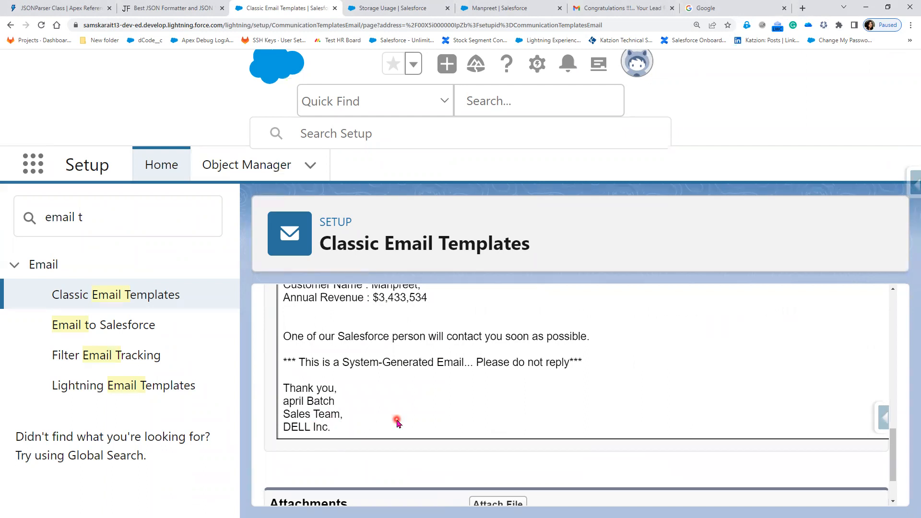
key(ctrl+plus)
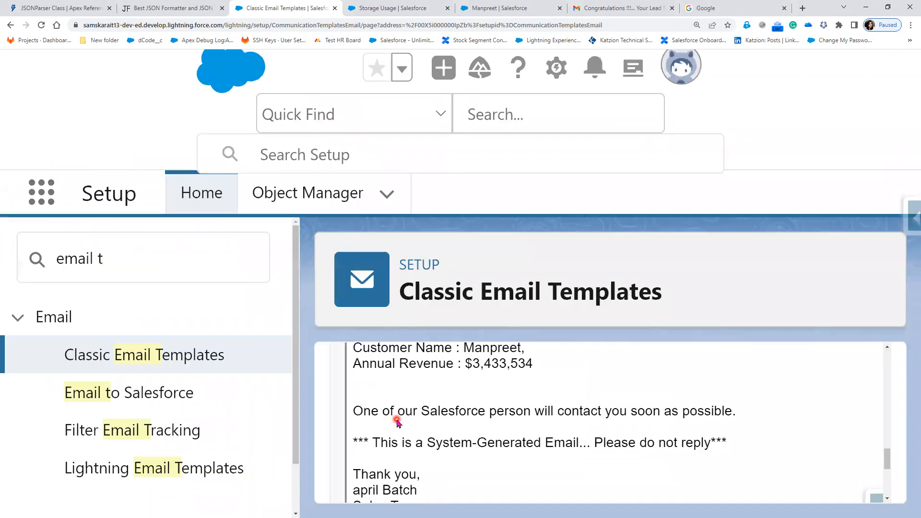
scroll(398, 421, up, 3)
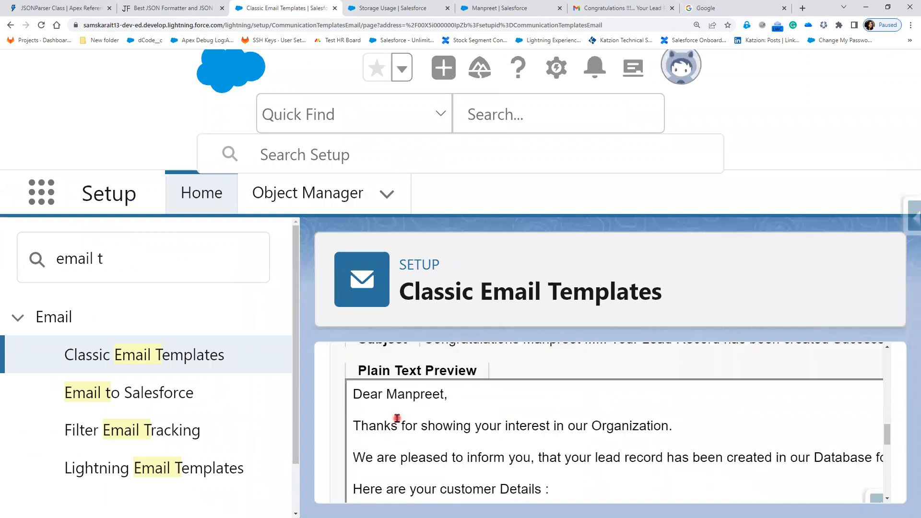
key(ctrl+plus)
key(ctrl+plus)
key(ctrl+minus)
key(ctrl+minus)
key(ctrl+minus)
key(ctrl+minus)
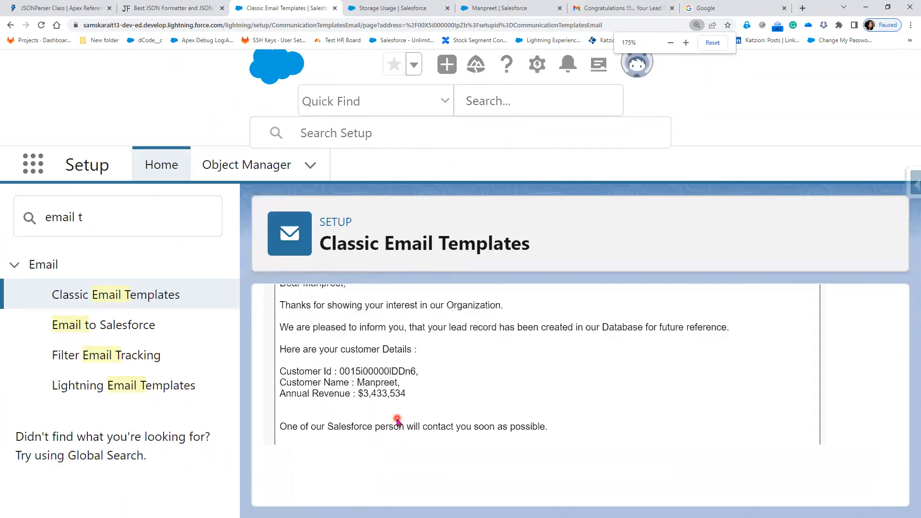
key(ctrl+minus)
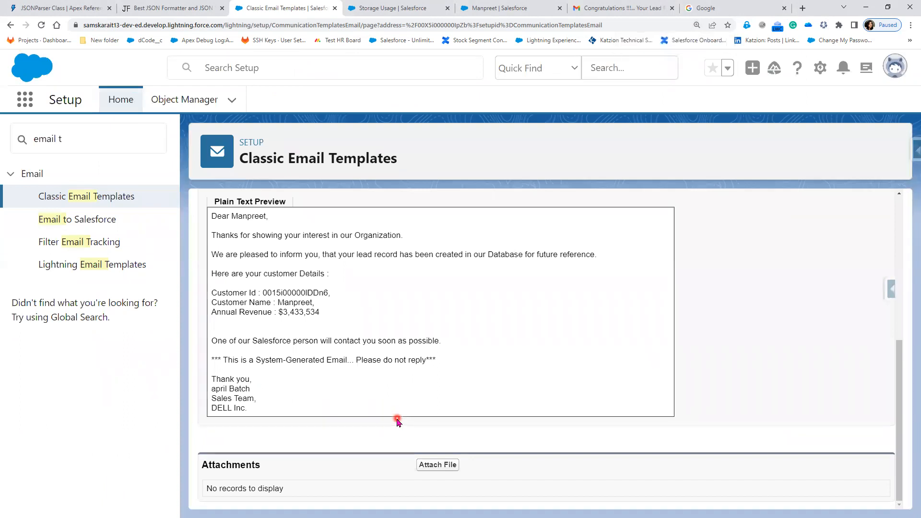
key(ctrl+minus)
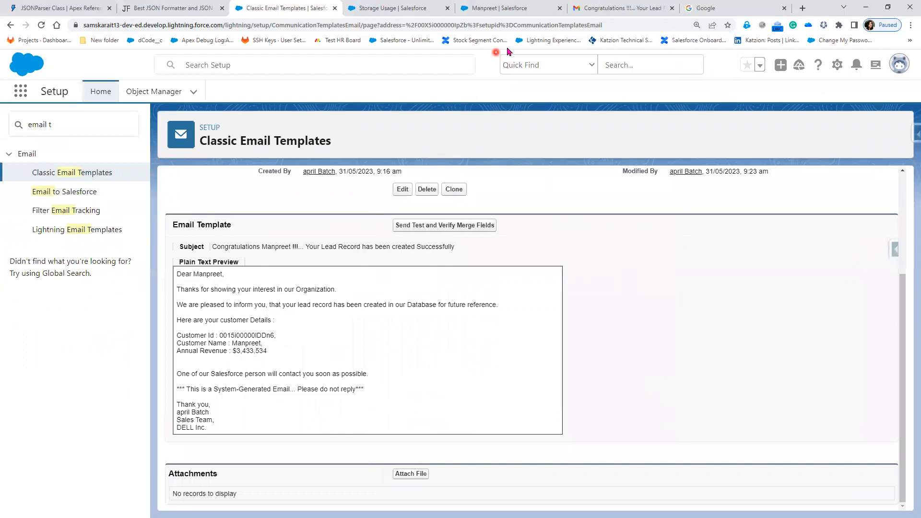
- Switch to the Gmail inbox, open the newest Congratulations test email and check its greeting, customer details and signature
click(589, 8)
click(168, 92)
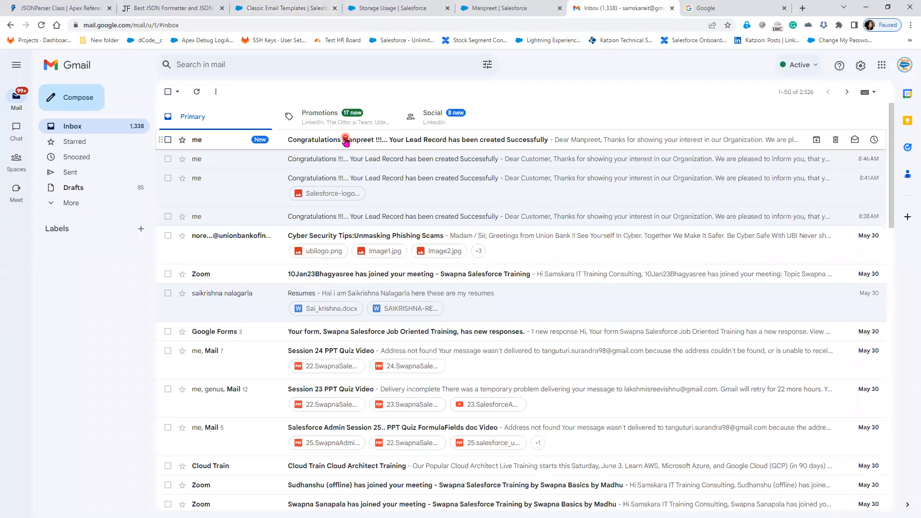
click(346, 141)
click(265, 224)
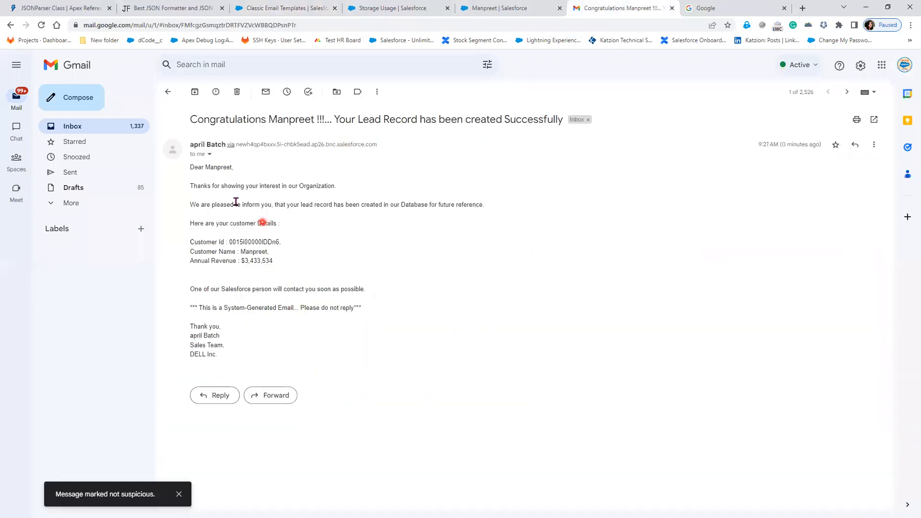
drag(194, 166, 240, 173)
drag(189, 187, 345, 200)
drag(207, 242, 282, 263)
drag(169, 336, 256, 342)
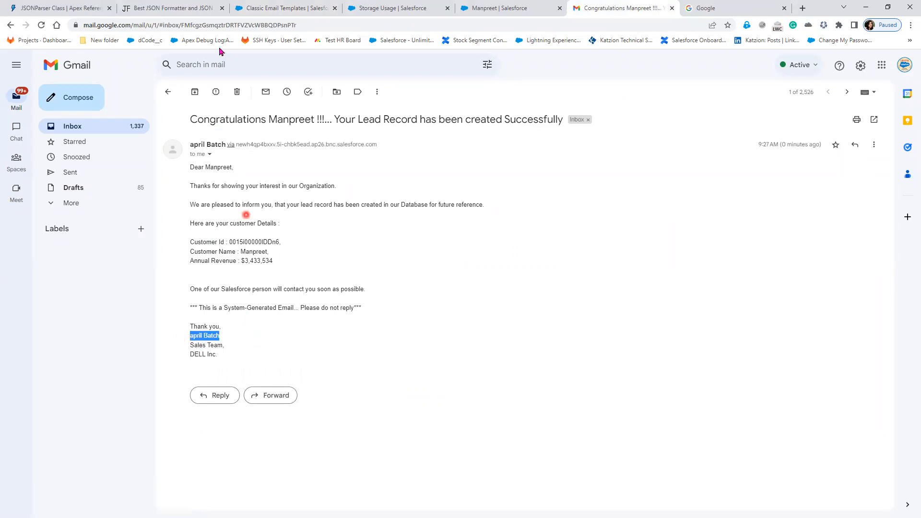
- Back in Salesforce Setup, open the New Account Creation Email template for editing, review its body's merge fields, and save it
click(263, 13)
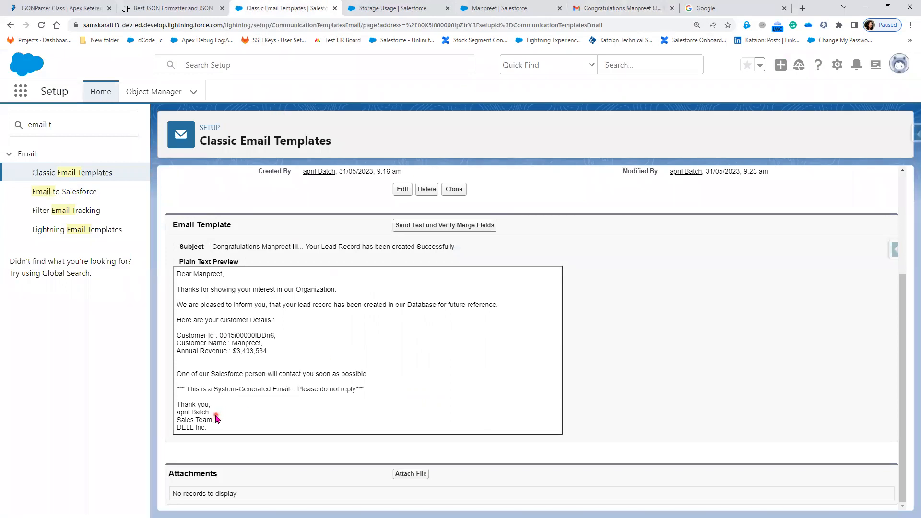
click(403, 189)
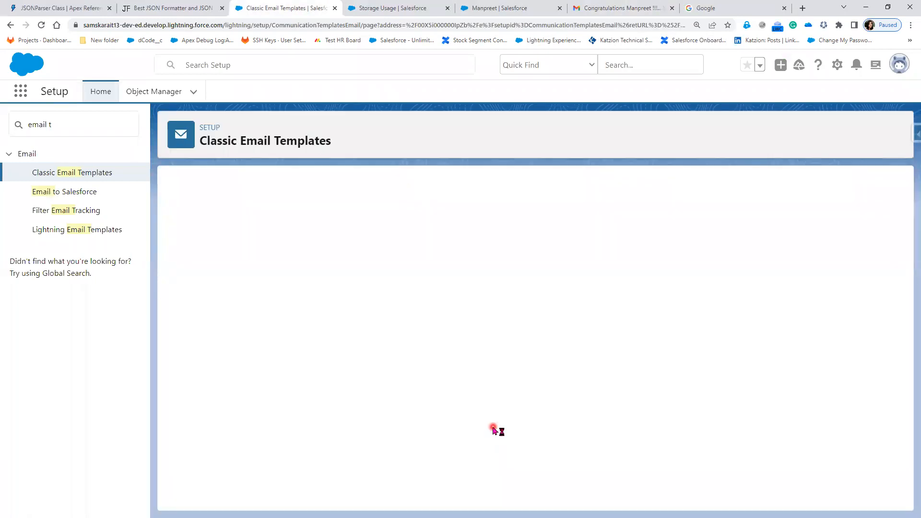
scroll(488, 427, down, 3)
scroll(432, 442, down, 5)
click(437, 449)
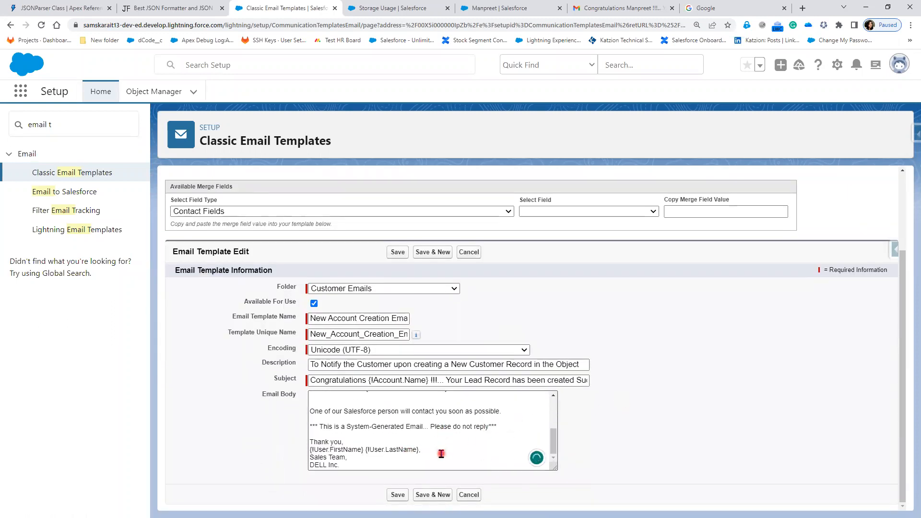
scroll(441, 453, up, 5)
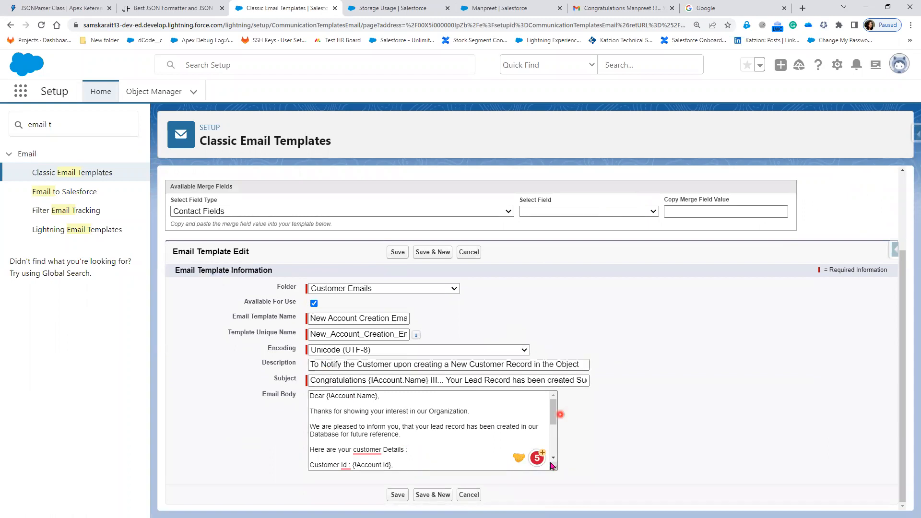
click(397, 495)
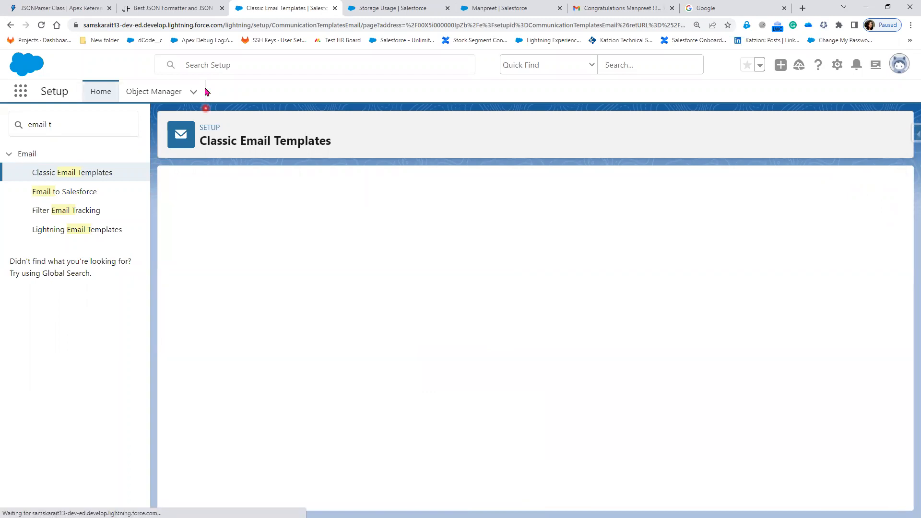
- In the Salesforce Sales app, open the Infosys account in row 12 of the recently viewed Accounts and show its details
click(508, 8)
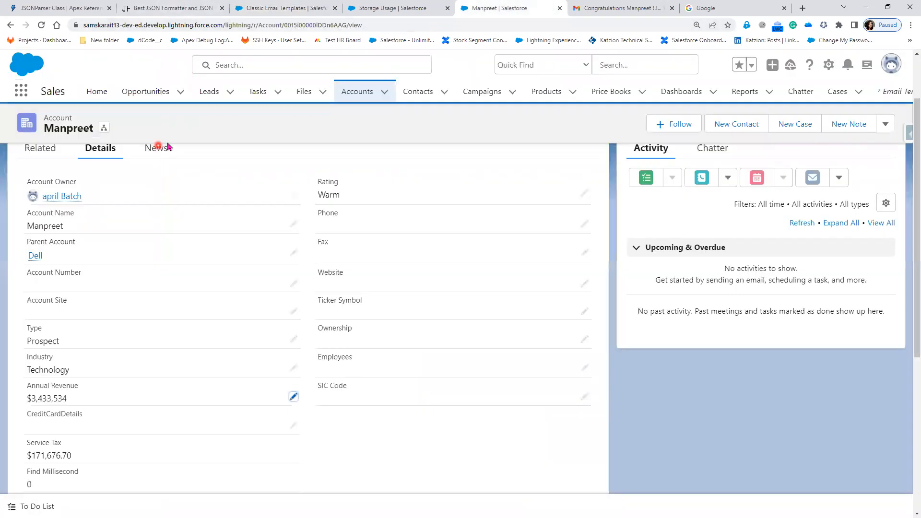
click(357, 92)
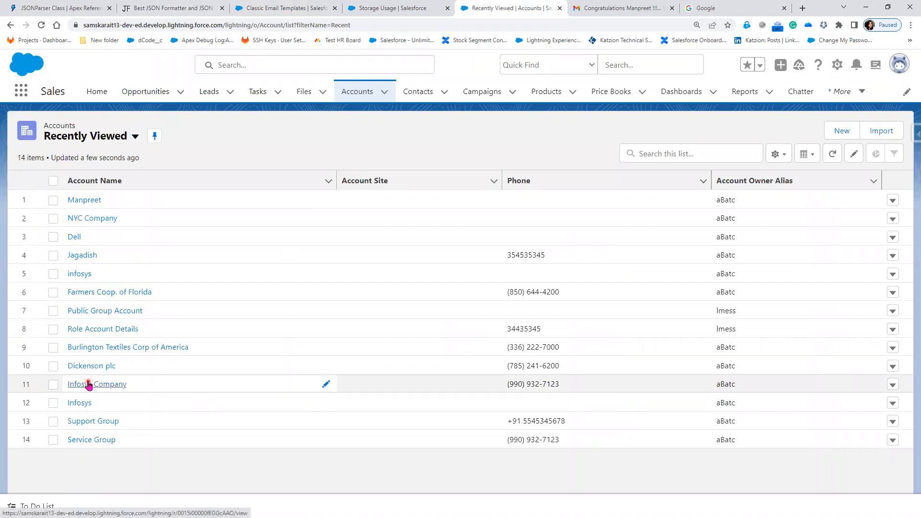
click(75, 406)
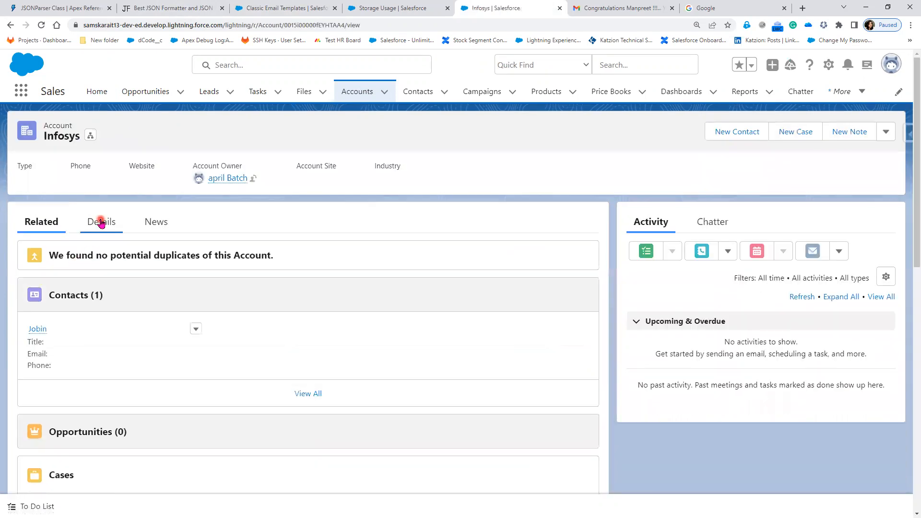
click(100, 222)
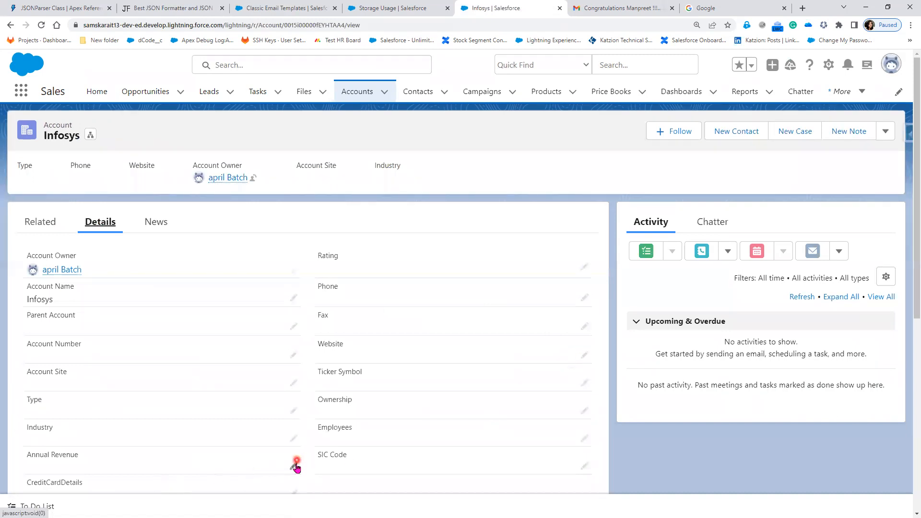
- Set the Infosys account's Annual Revenue to $353,345 and save the record
click(289, 467)
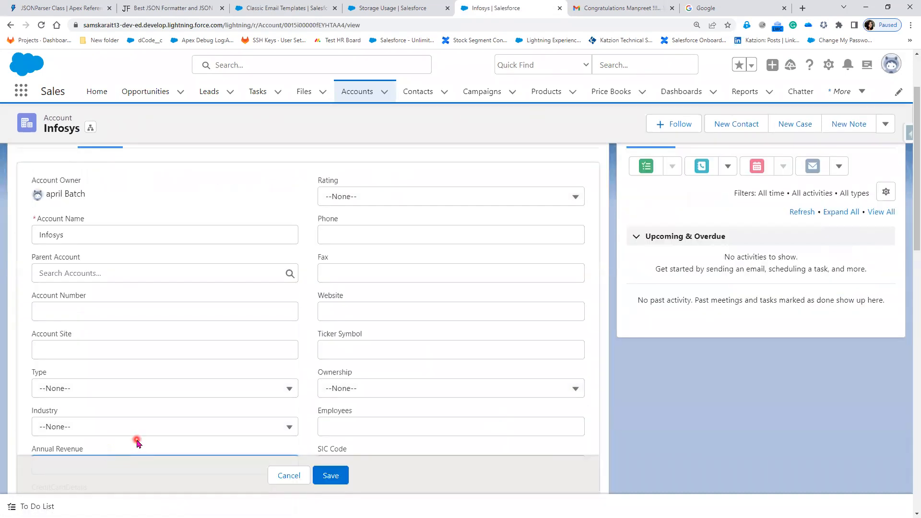
scroll(136, 427, down, 2)
text(353,345)
click(331, 480)
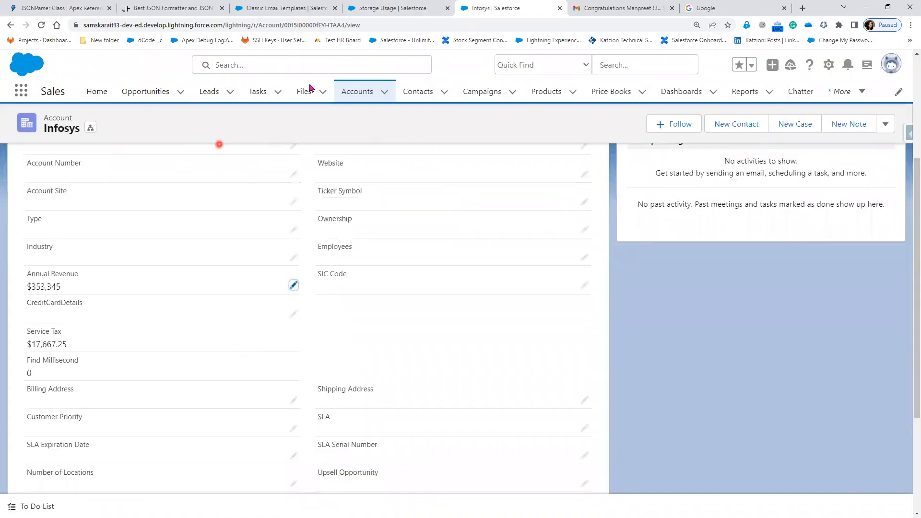
- Start a merge field test of the New Account Creation Email template and choose the Infosys account as the related record
click(292, 9)
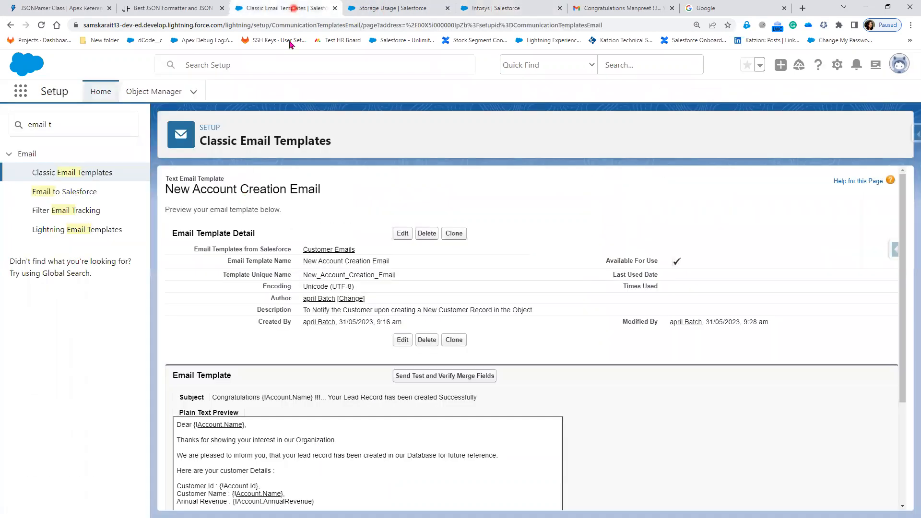
click(434, 376)
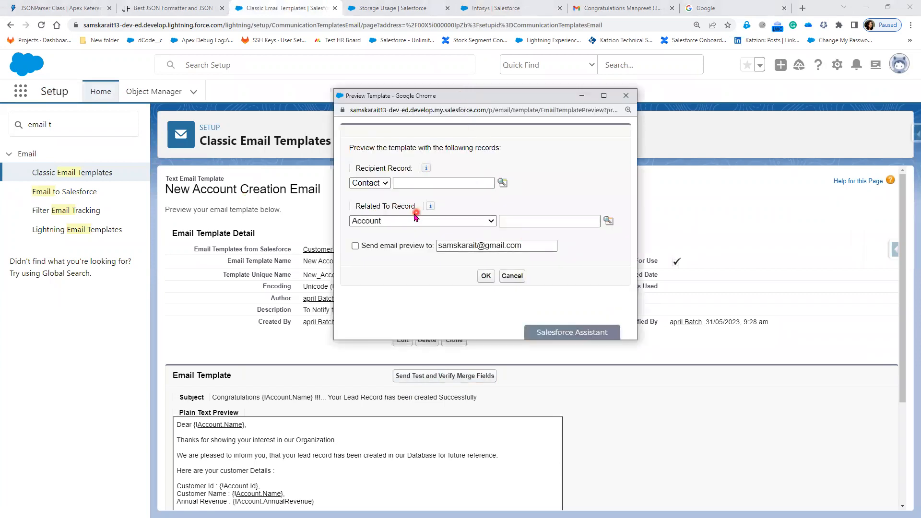
click(551, 222)
click(608, 222)
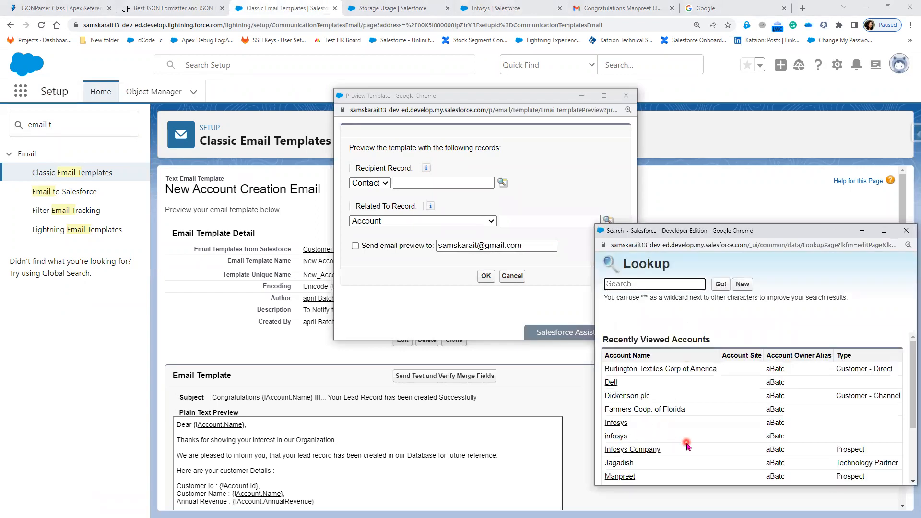
scroll(687, 445, down, 1)
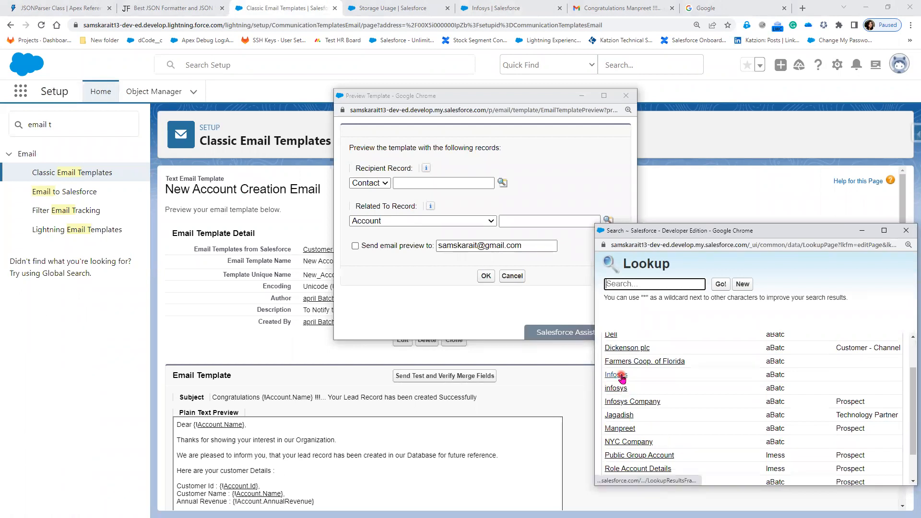
scroll(633, 412, down, 1)
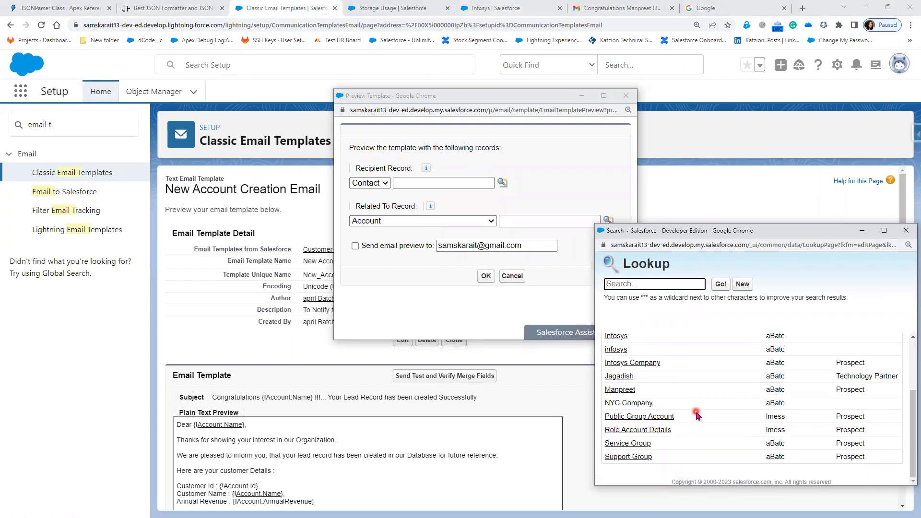
scroll(633, 435, up, 2)
click(618, 423)
- Run the merge field test without sending an email preview, and check the merged customer ID, name and annual revenue
click(485, 279)
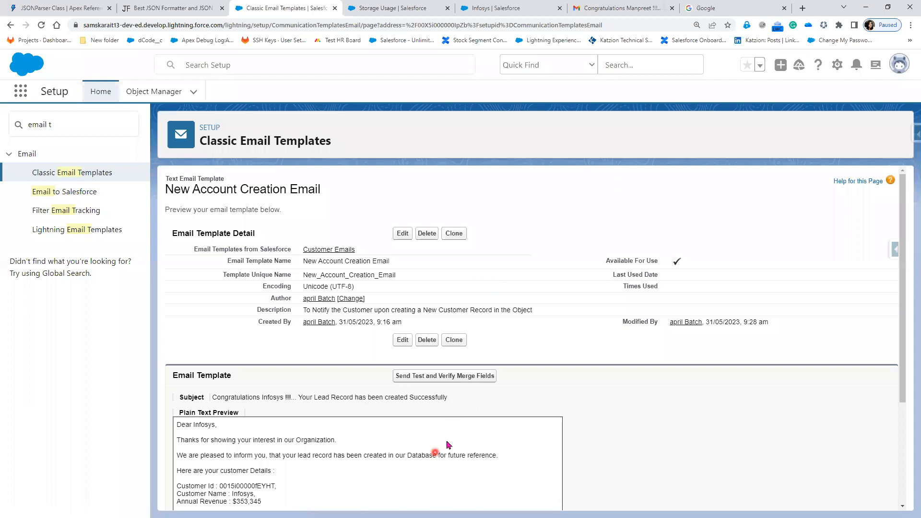
scroll(267, 420, down, 1)
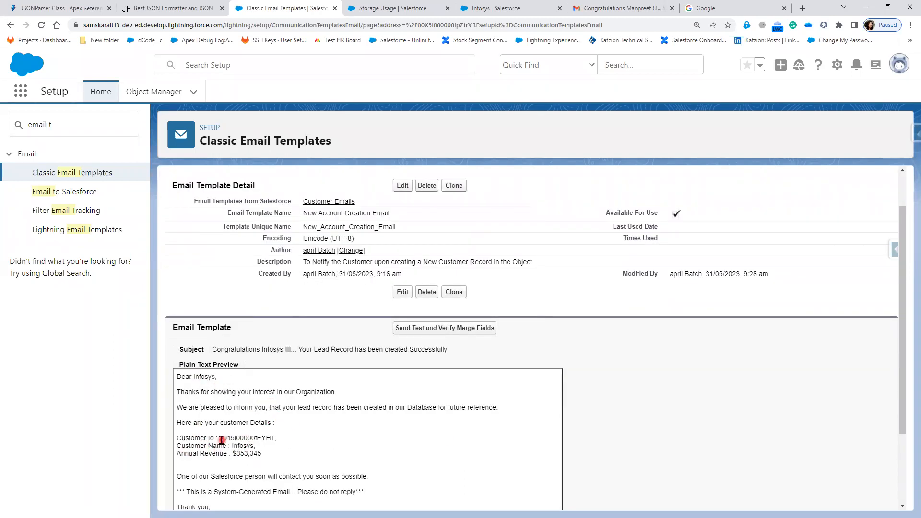
drag(220, 440, 338, 462)
scroll(342, 463, down, 1)
scroll(343, 462, up, 1)
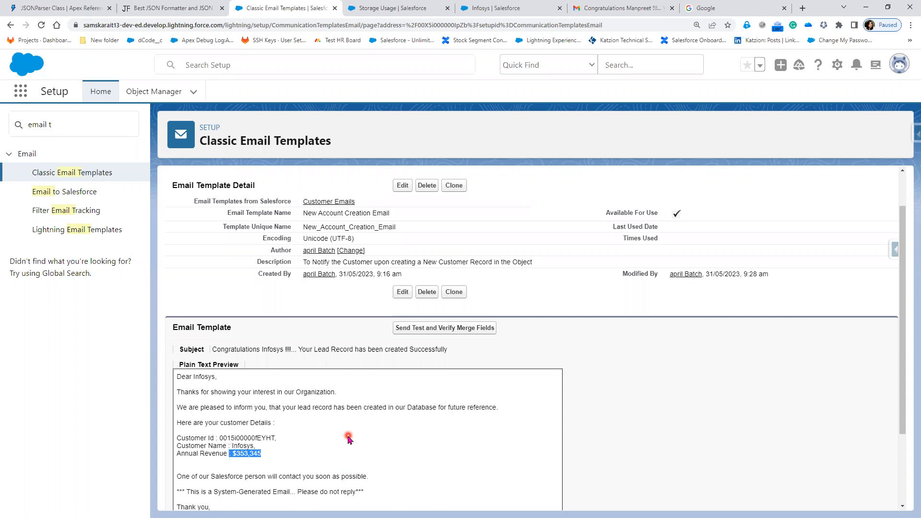
- Open the template for editing and copy the example {!NullValue(Contact.FirstName,"Sir or Madam")} from the substitute text instructions
click(402, 185)
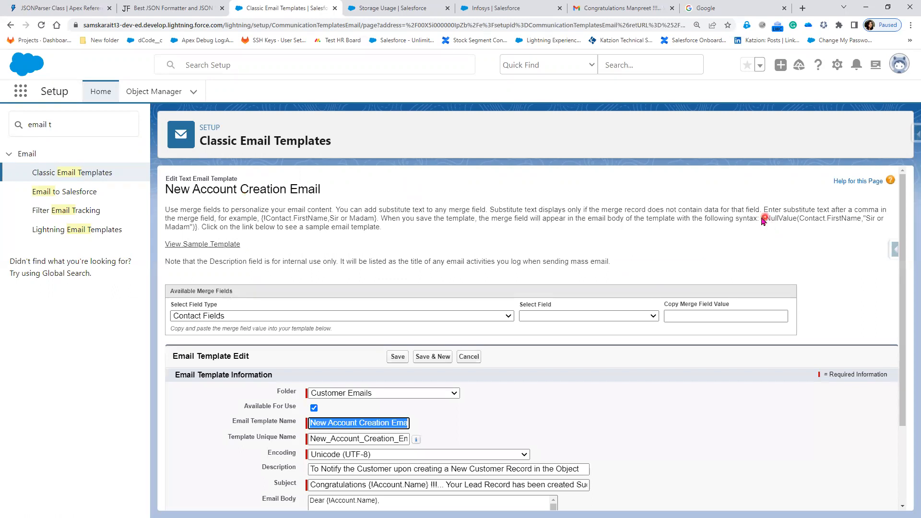
drag(763, 218, 768, 234)
drag(93, 247, 200, 227)
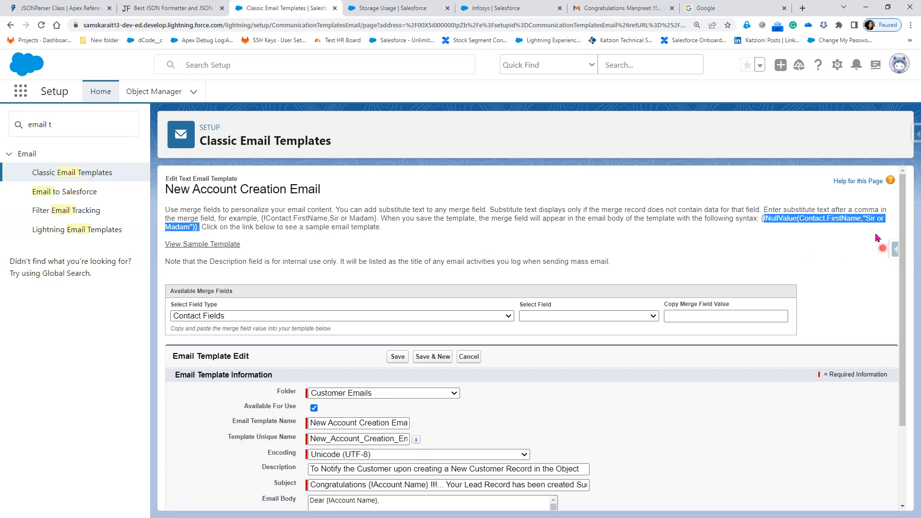
right_click(850, 220)
click(773, 230)
- Examine the customer detail merge fields in the email body and the substitute text instructions above the template form
scroll(480, 408, down, 2)
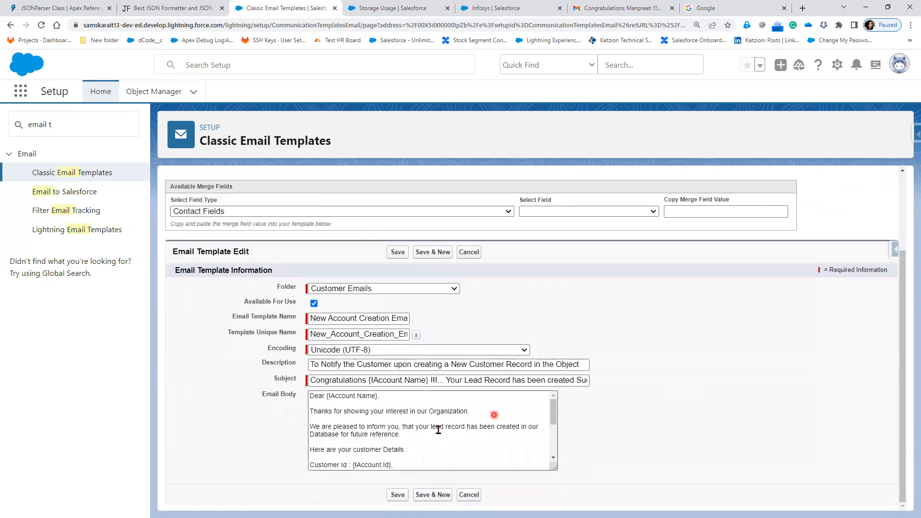
scroll(466, 444, down, 3)
scroll(465, 444, up, 1)
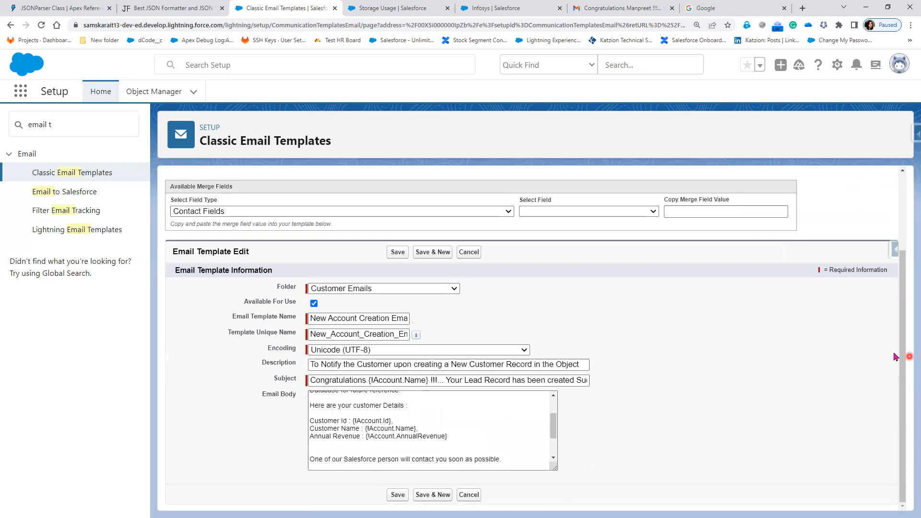
key(ctrl+minus)
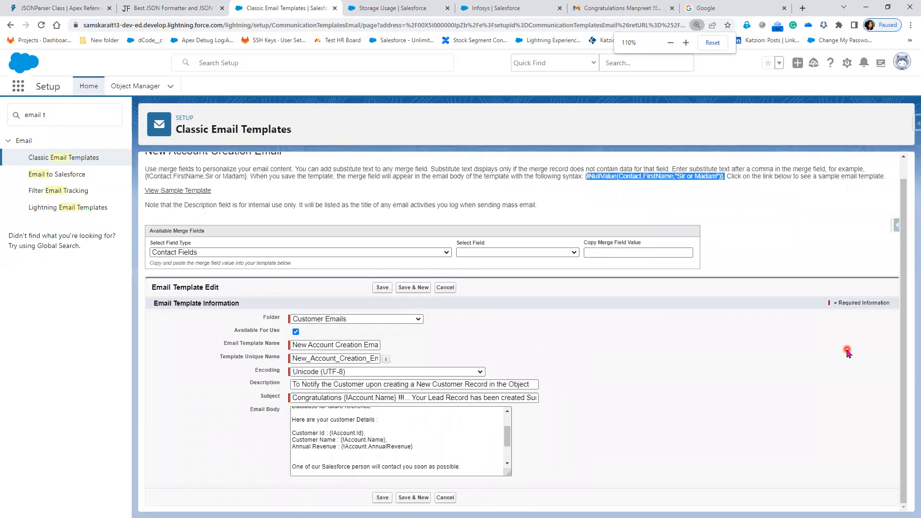
scroll(847, 354, up, 1)
key(ctrl+plus)
key(ctrl+plus)
key(ctrl+plus)
key(ctrl+plus)
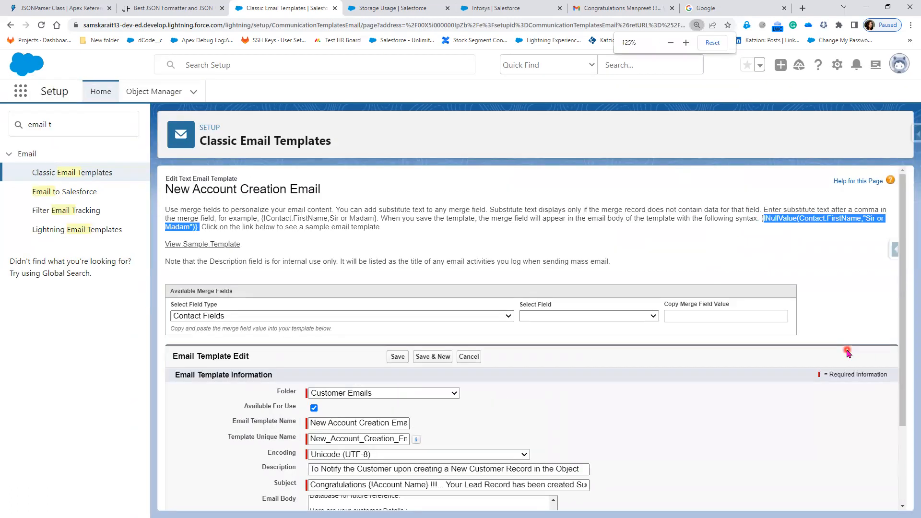
- Paste the copied NullValue example into the email body's Annual Revenue line, ahead of the account's annual revenue merge field
scroll(806, 357, down, 10)
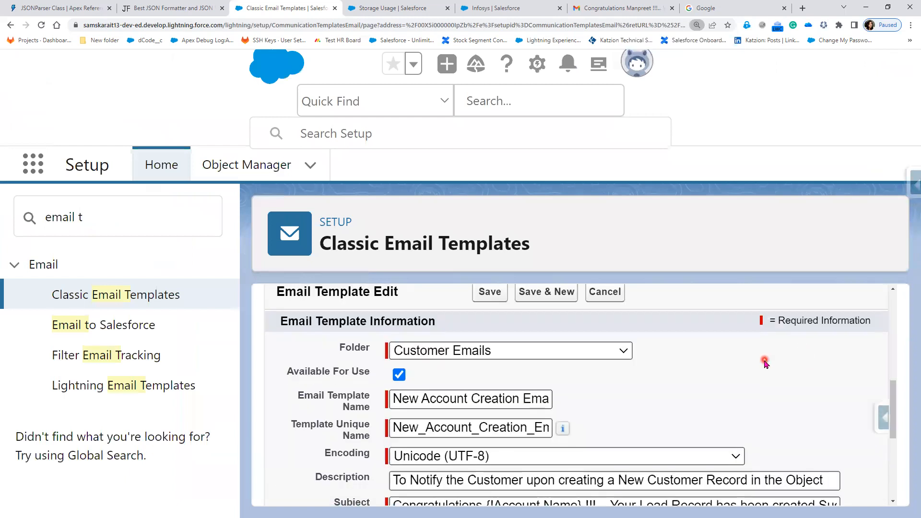
click(611, 382)
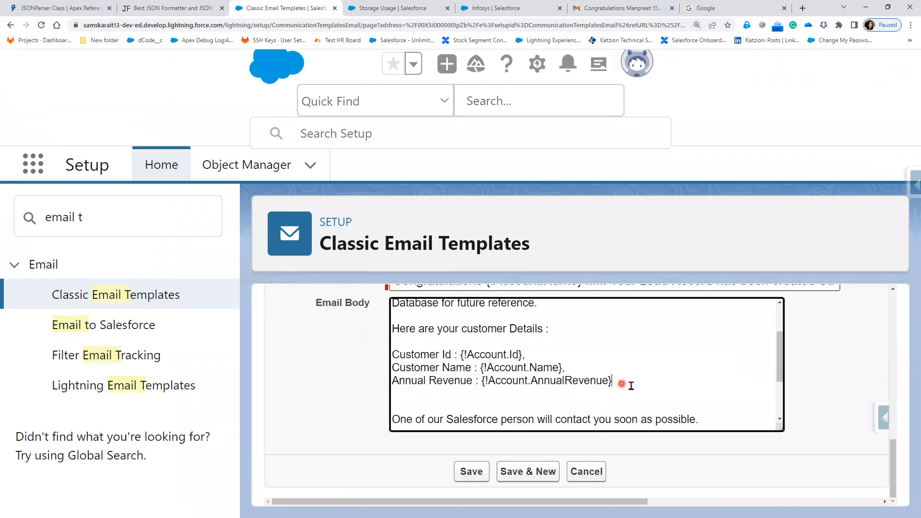
click(484, 382)
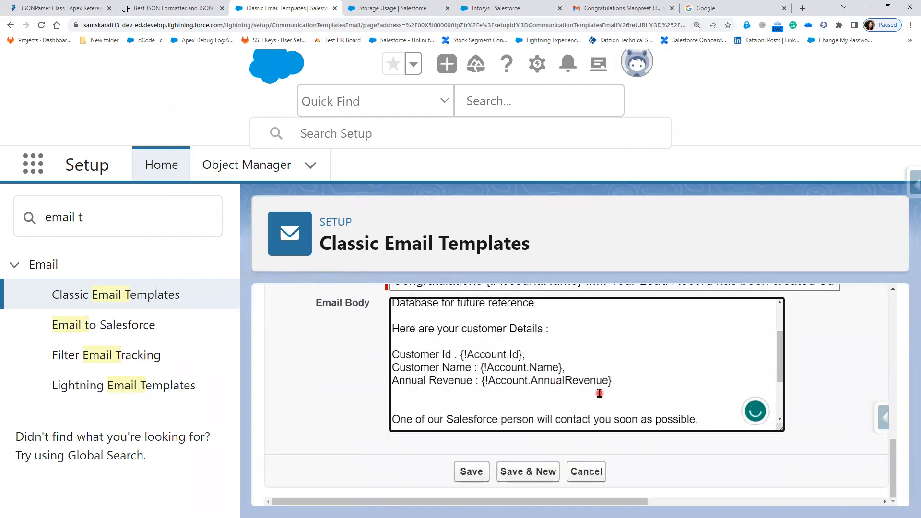
key(Return)
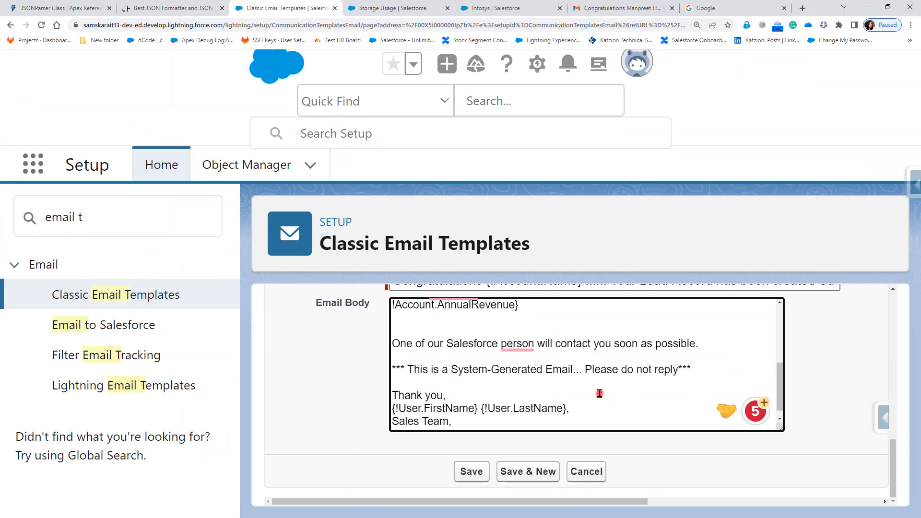
scroll(494, 335, up, 1)
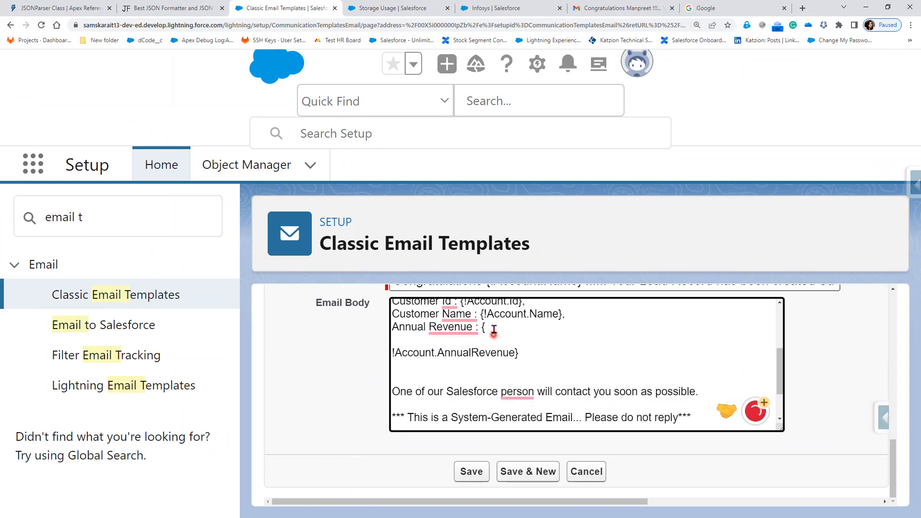
key(ctrl+v)
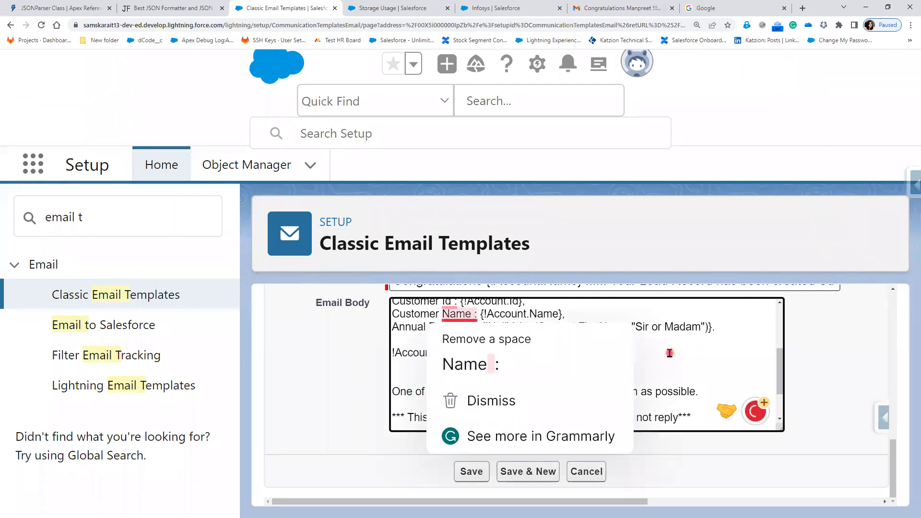
- Move Account.AnnualRevenue from the leftover merge field into the NullValue expression, replacing Contact.FirstName
drag(515, 353, 420, 355)
right_click(420, 355)
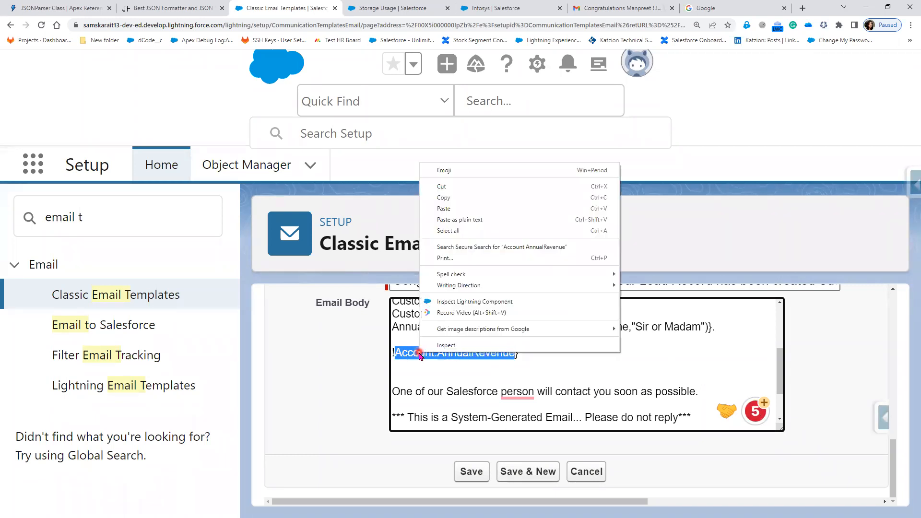
click(461, 186)
drag(627, 327, 541, 326)
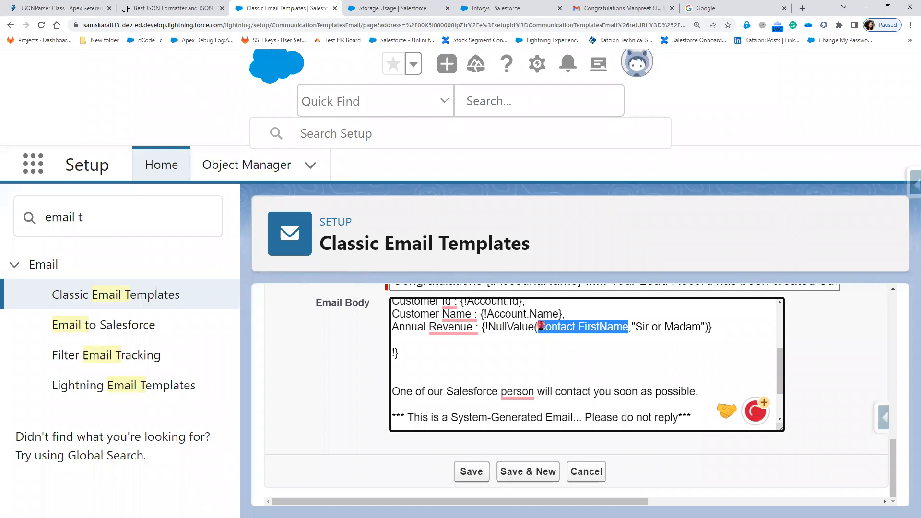
key(ctrl+v)
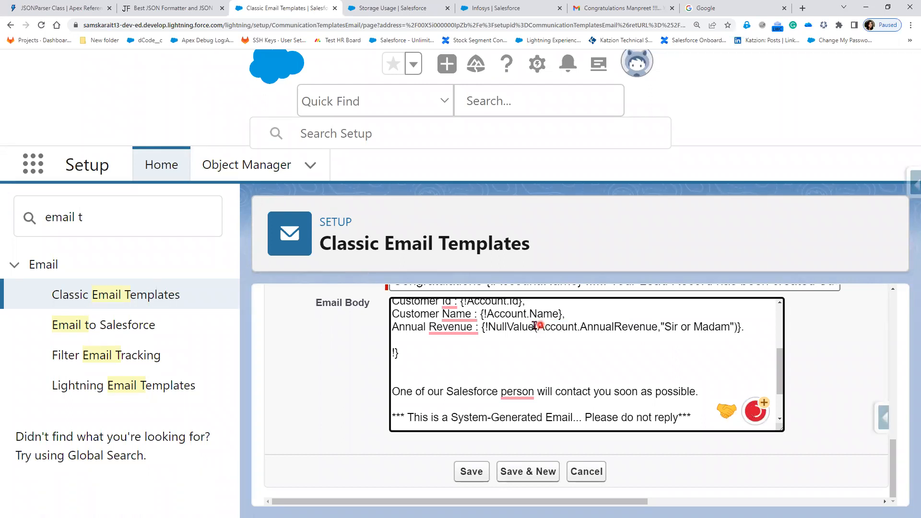
- Replace the substitute text 'Sir or Madam' in the NullValue expression with 'No Annual Revenue'
click(664, 326)
drag(665, 327, 729, 327)
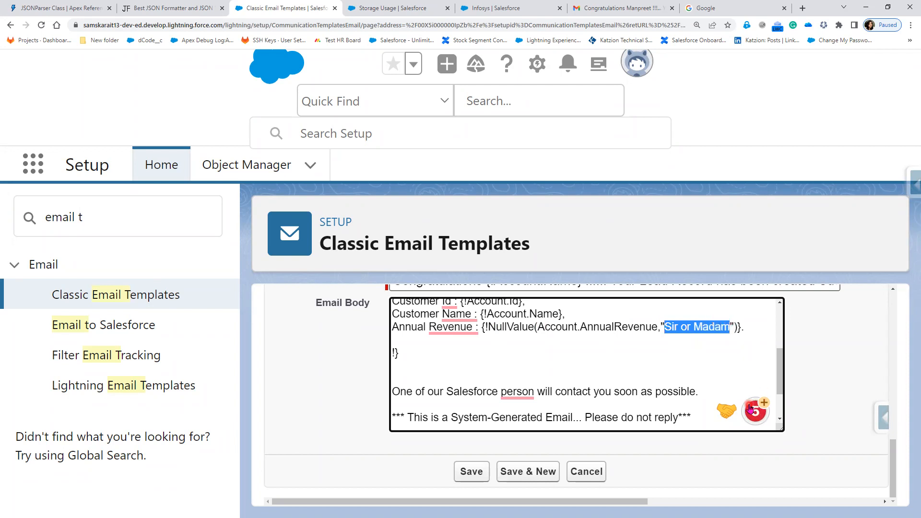
text(N)
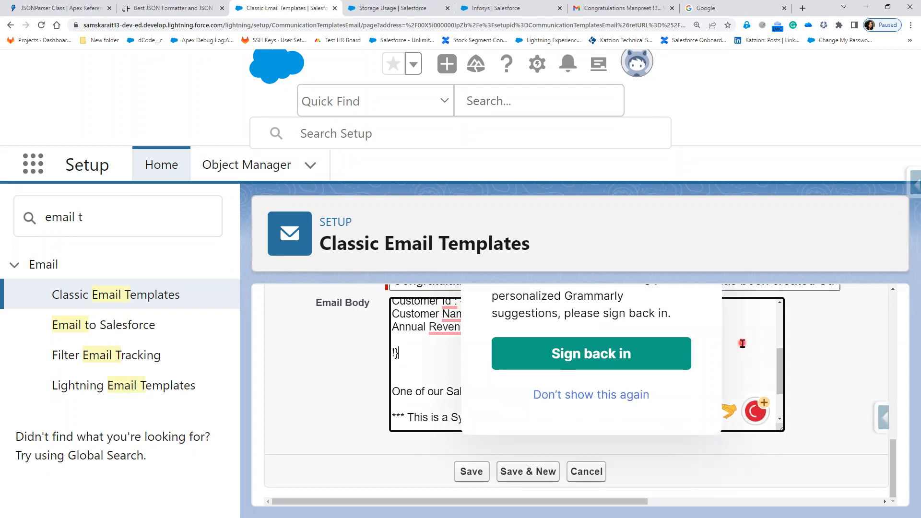
click(637, 396)
click(677, 324)
text(Ann)
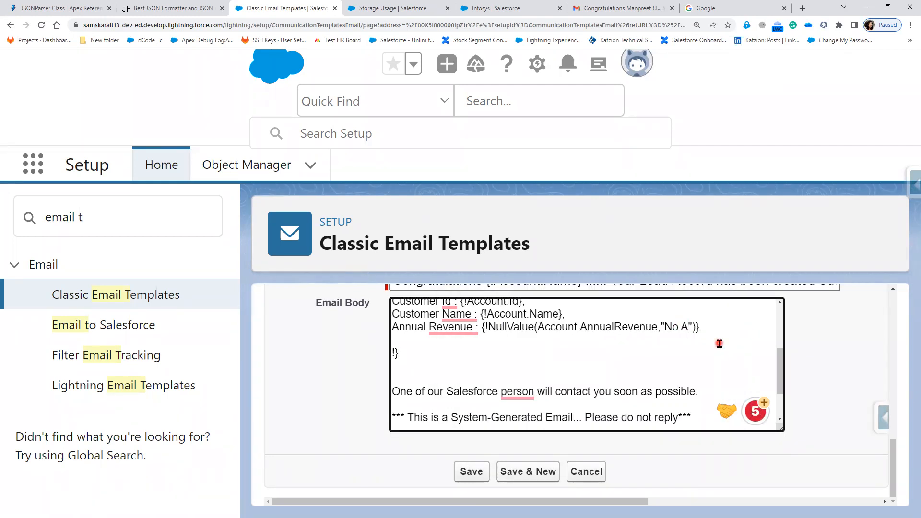
text(ual Re)
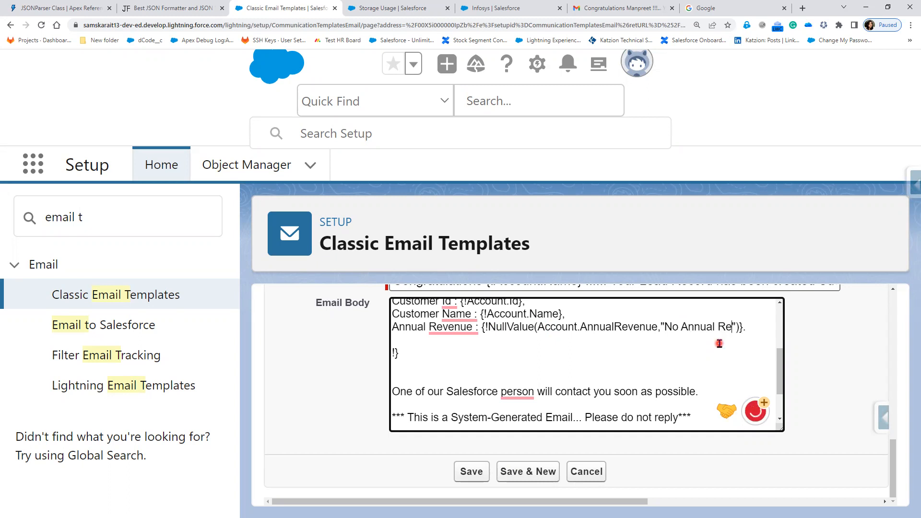
text(venue)
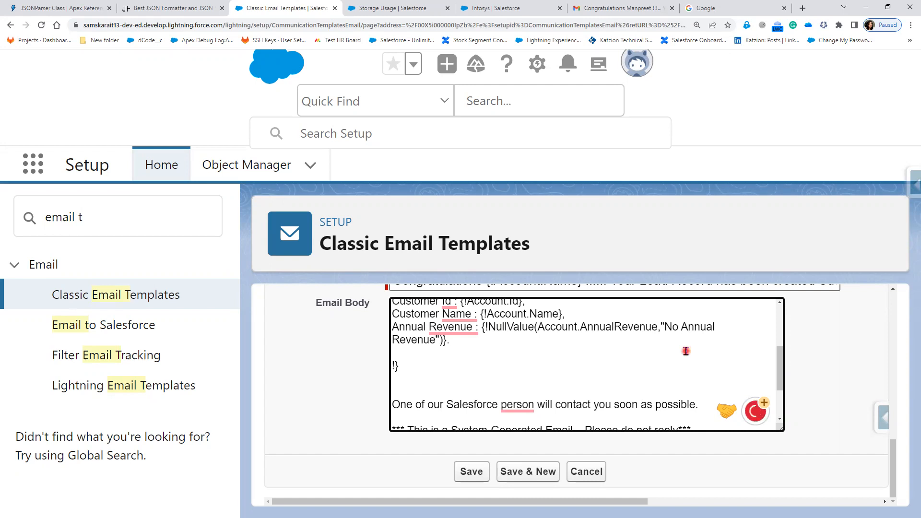
- Delete the leftover merge field characters below the Annual Revenue line and save the email template
drag(417, 368, 390, 367)
key(BackSpace)
key(BackSpace)
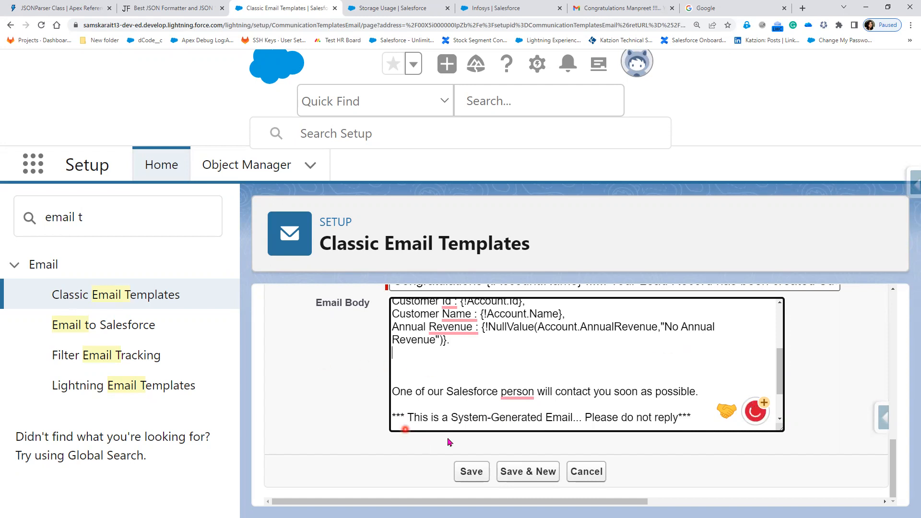
click(471, 473)
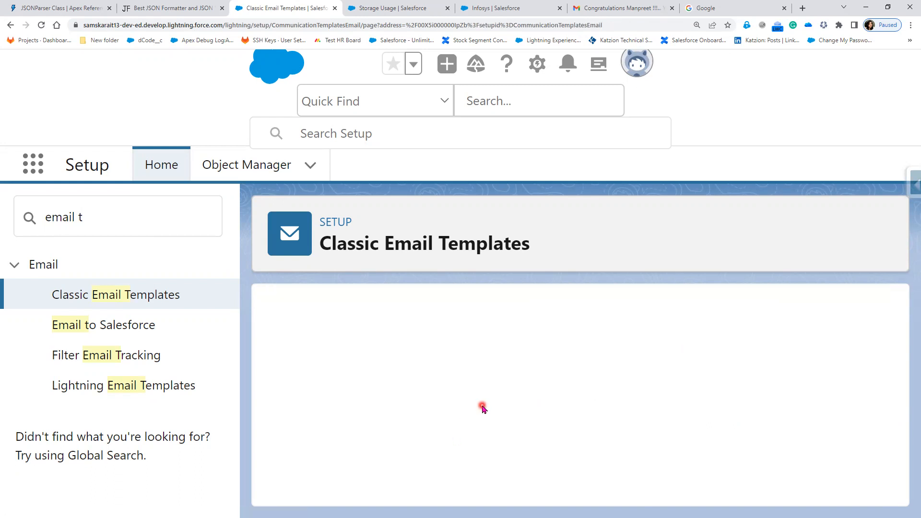
- Test the template's merge fields with the Dell account as the related record, without sending an email preview
key(ctrl+minus)
key(ctrl+minus)
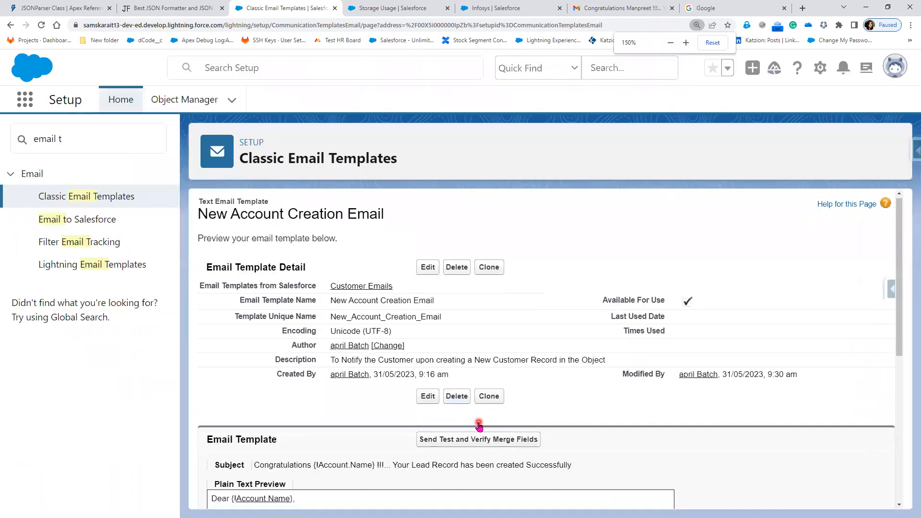
scroll(479, 425, down, 1)
key(ctrl+minus)
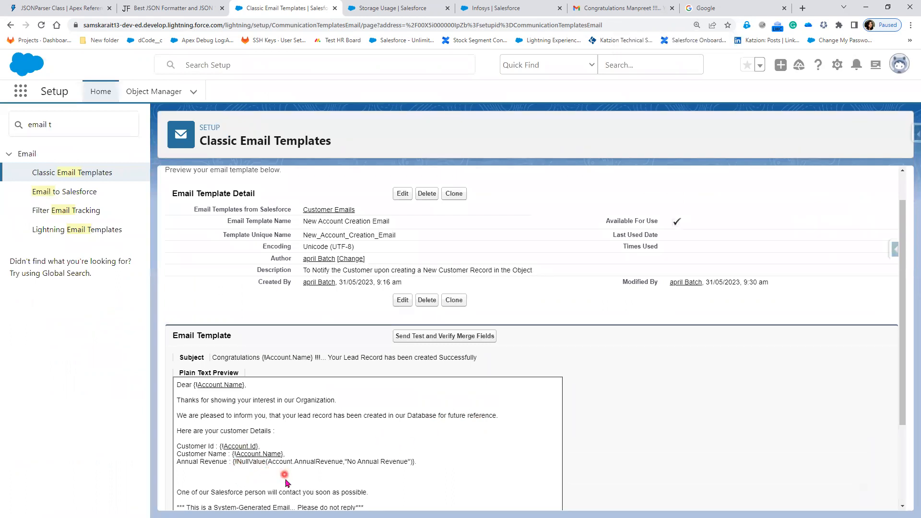
click(451, 337)
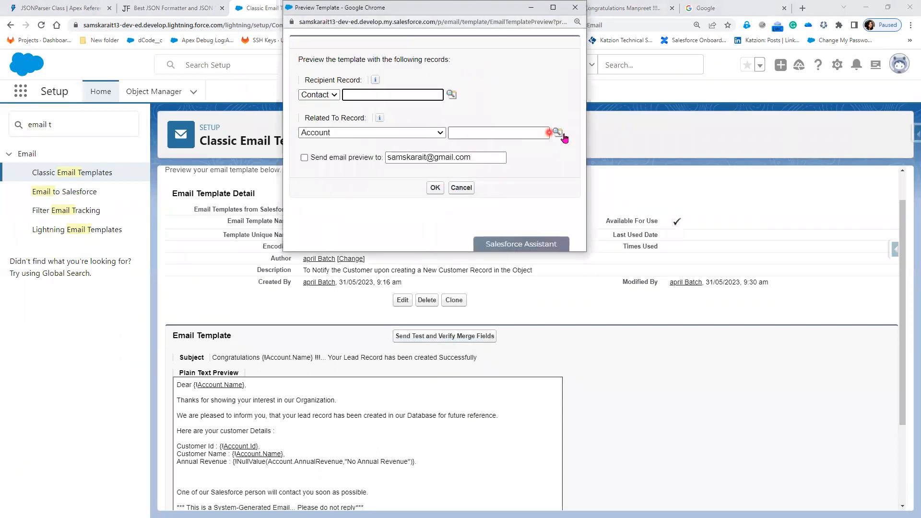
click(559, 133)
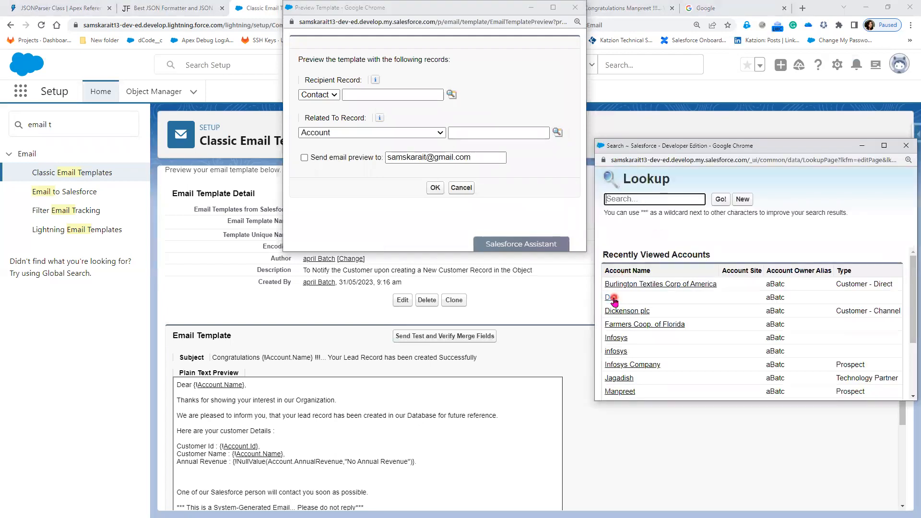
click(611, 297)
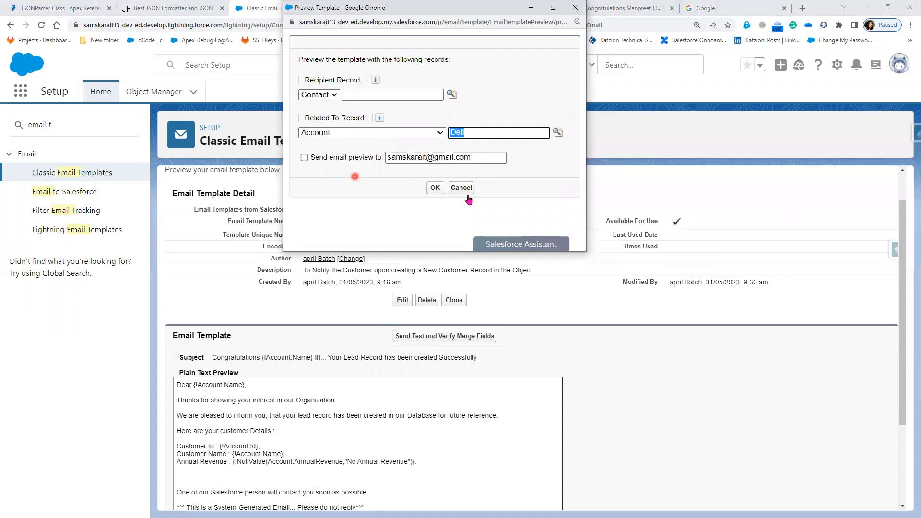
click(434, 189)
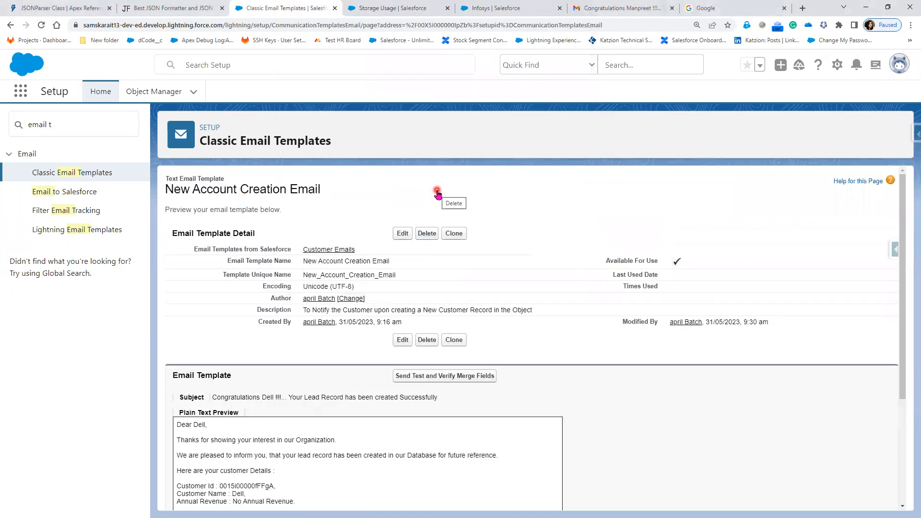
- Copy the customer ID from the merged preview and open that account's record by replacing the ID in the Infosys record's URL
scroll(515, 351, down, 2)
drag(295, 454, 218, 439)
key(ctrl+c)
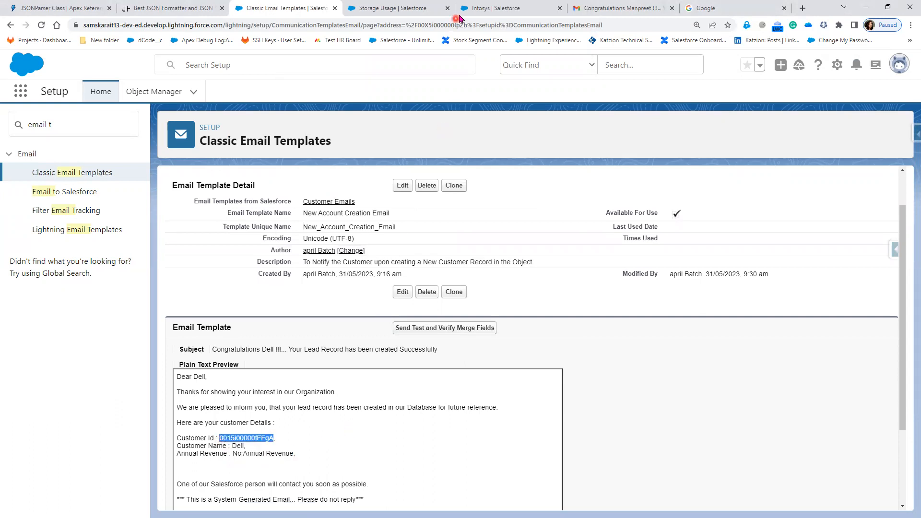
click(496, 8)
click(302, 24)
double_click(303, 23)
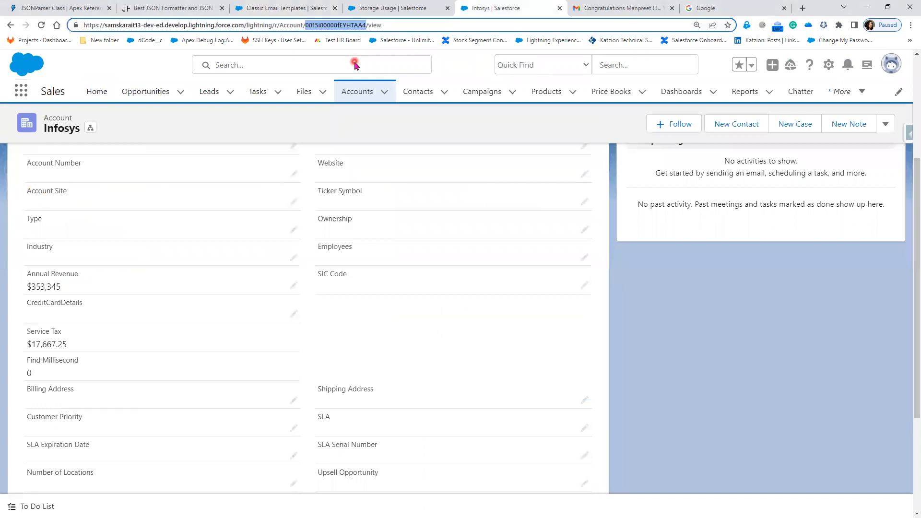
key(ctrl+v)
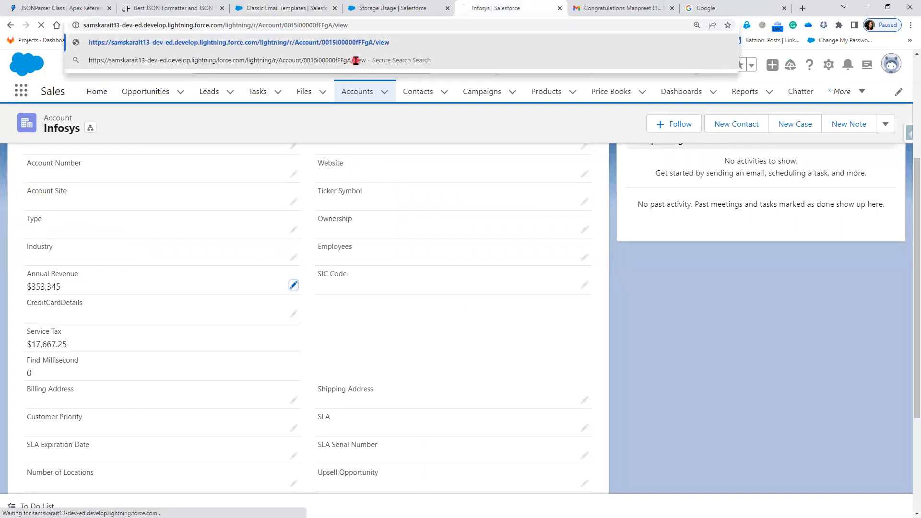
key(Return)
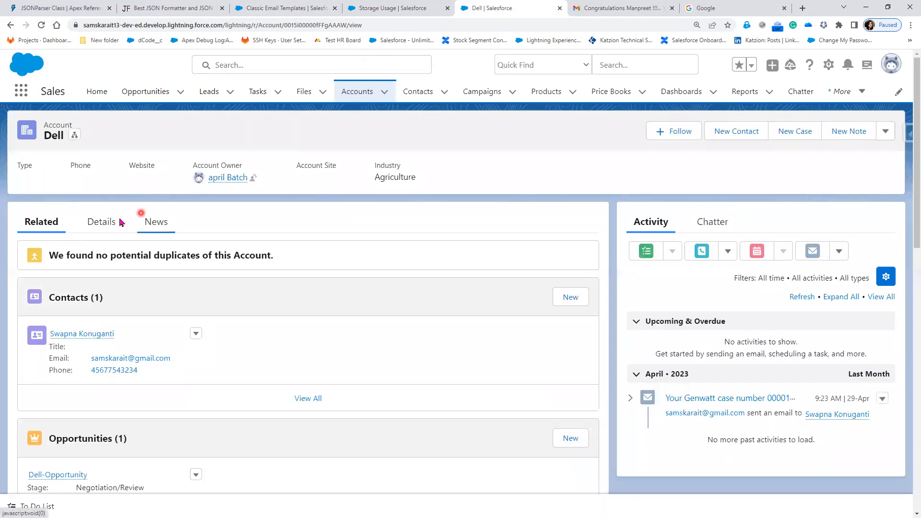
- Set the Dell account's Annual Revenue to 687,867 in its details and save the record
click(101, 225)
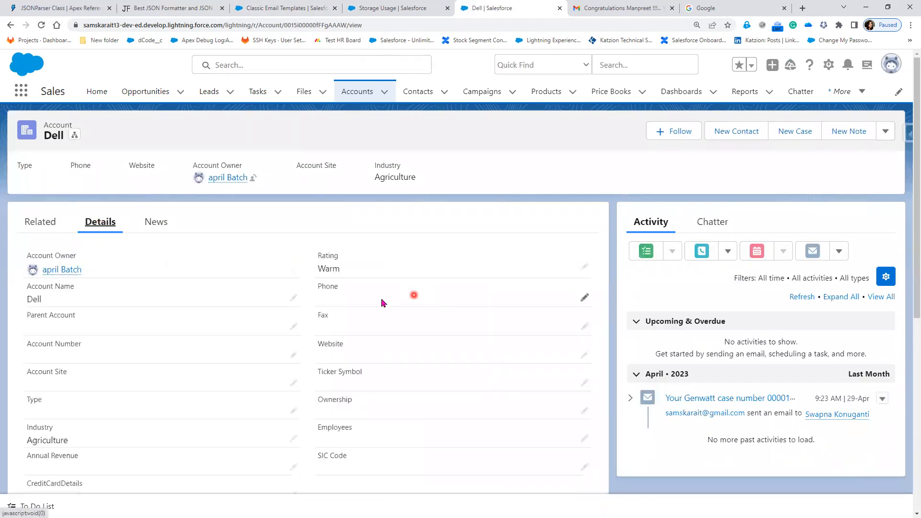
click(291, 467)
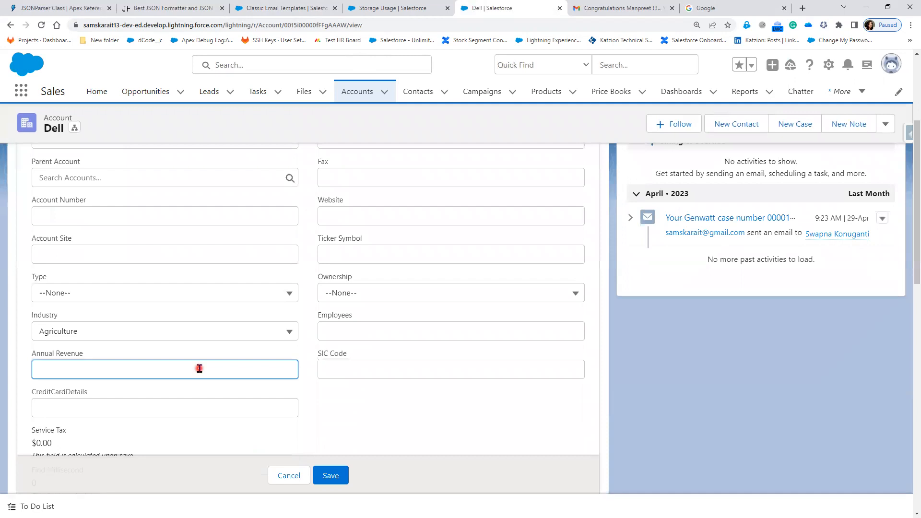
text(6,87,867)
click(331, 476)
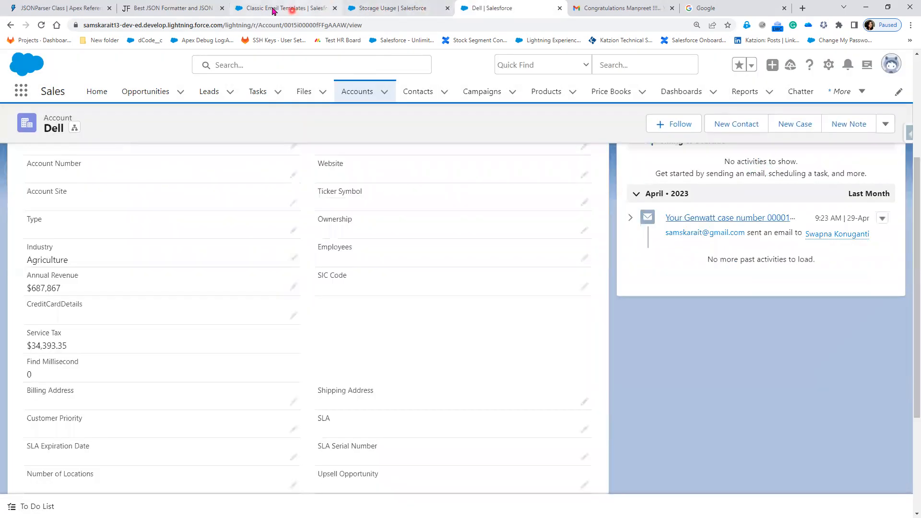
- Return to the email template, rerun the merge field test for the Dell account and check the merged annual revenue
click(272, 7)
click(443, 327)
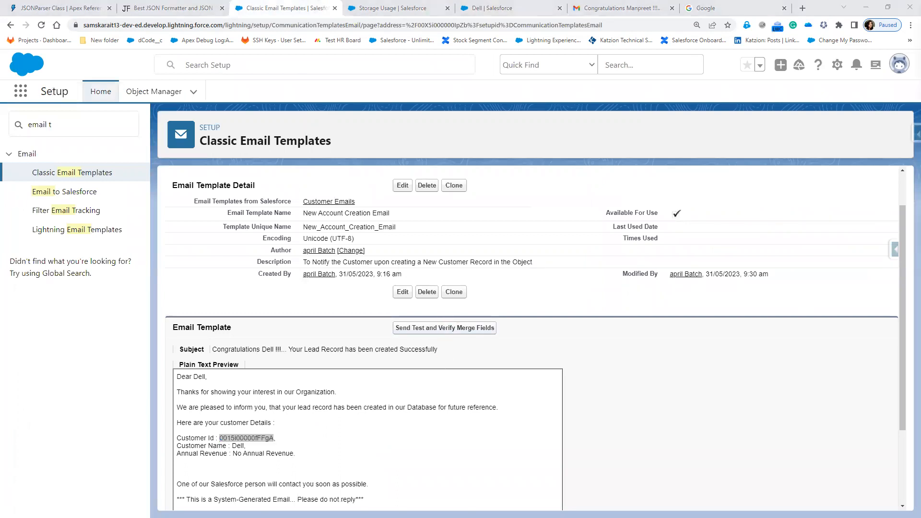
click(576, 151)
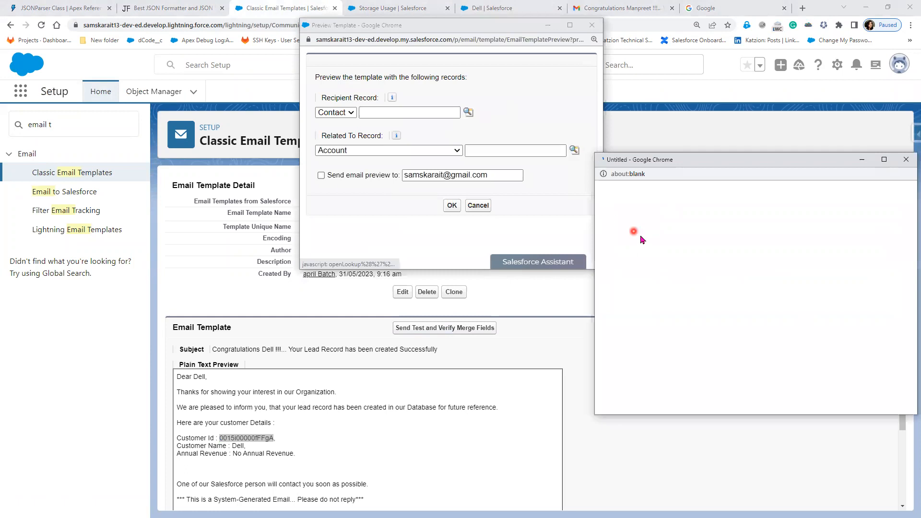
click(611, 312)
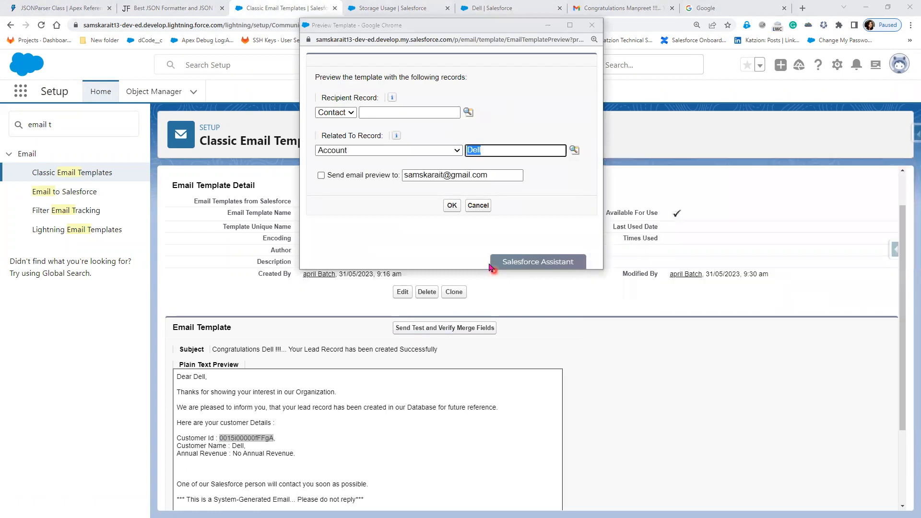
click(454, 205)
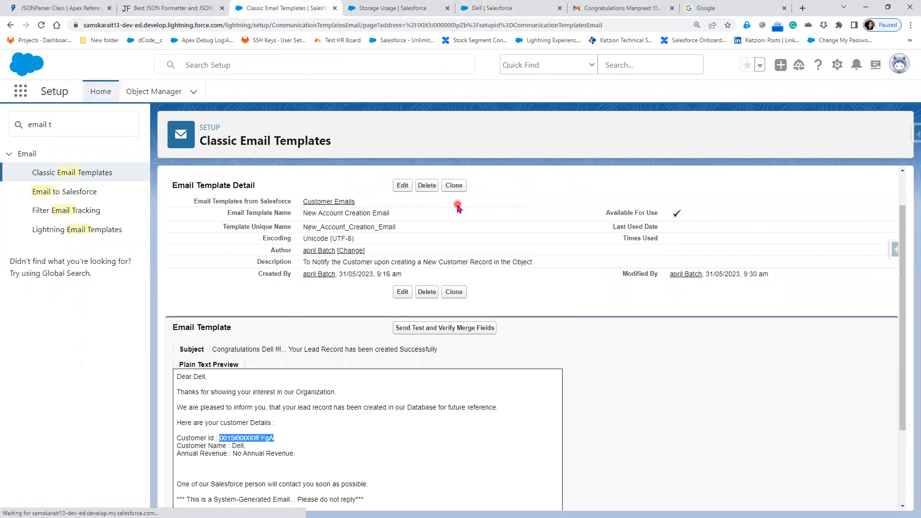
scroll(436, 343, down, 3)
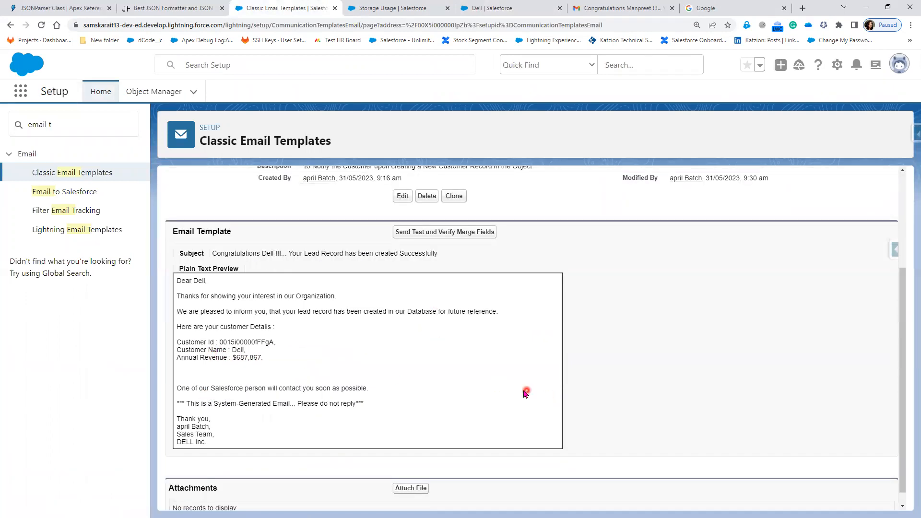
scroll(524, 391, up, 3)
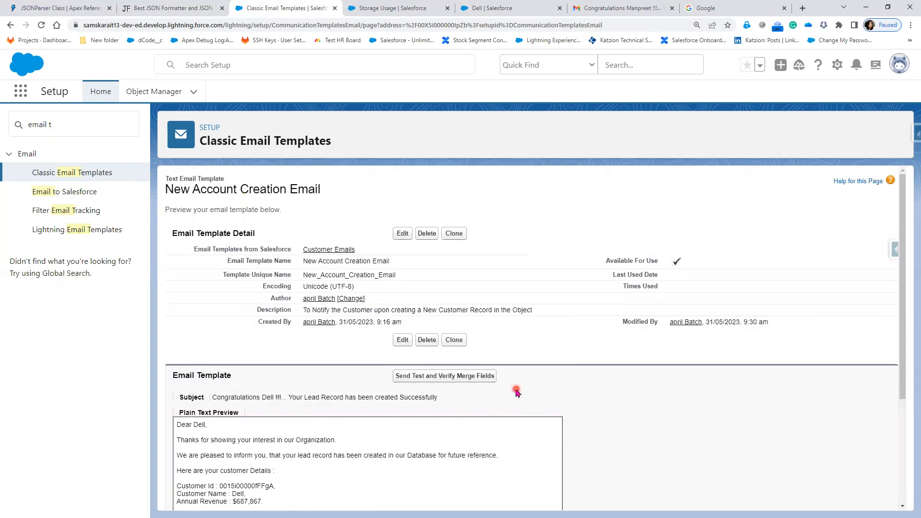
- Examine the recipient record types available in the template's merge field test and close the test window without running it
scroll(517, 393, down, 2)
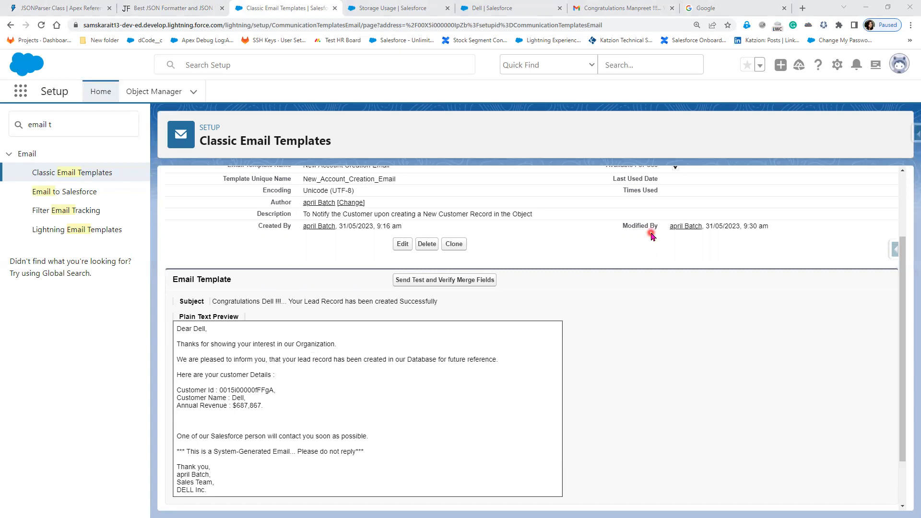
click(465, 284)
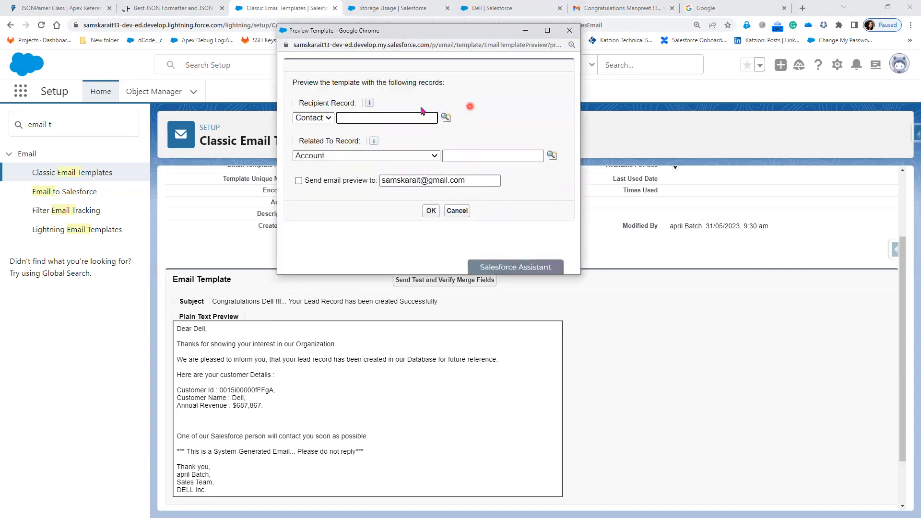
drag(300, 99, 354, 106)
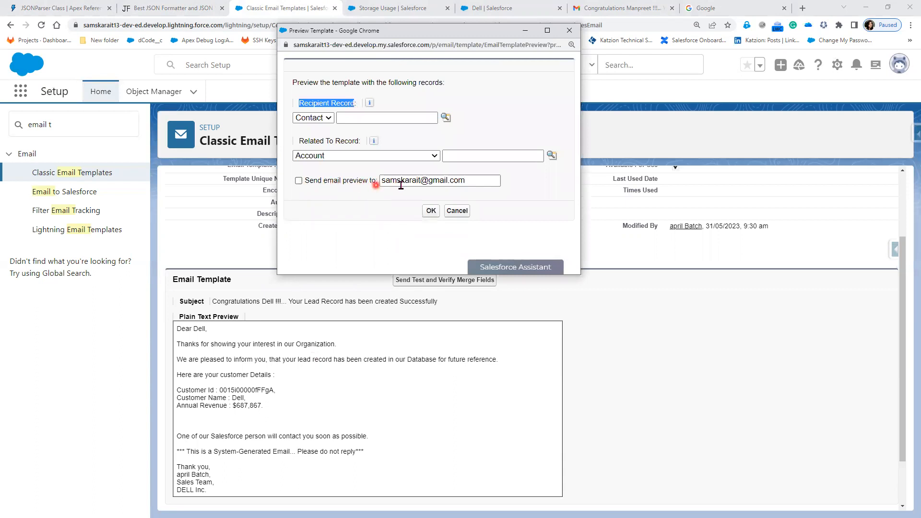
click(329, 118)
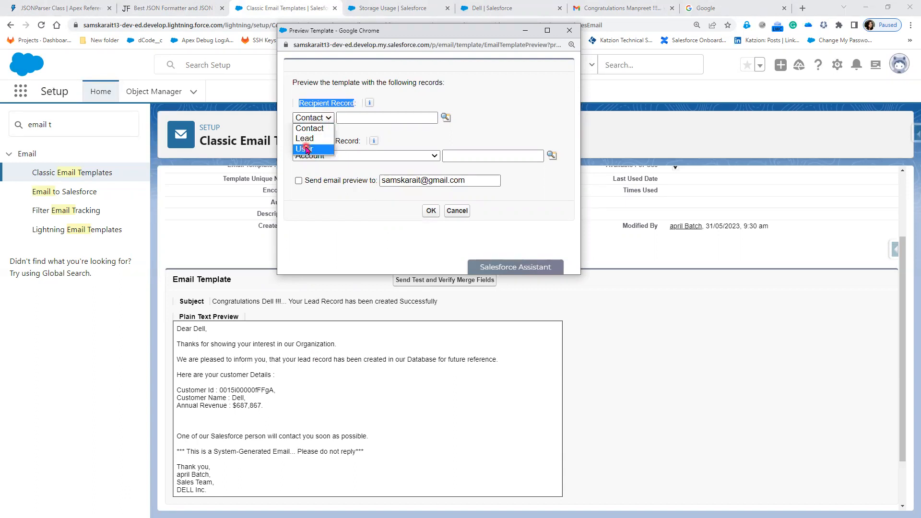
click(470, 98)
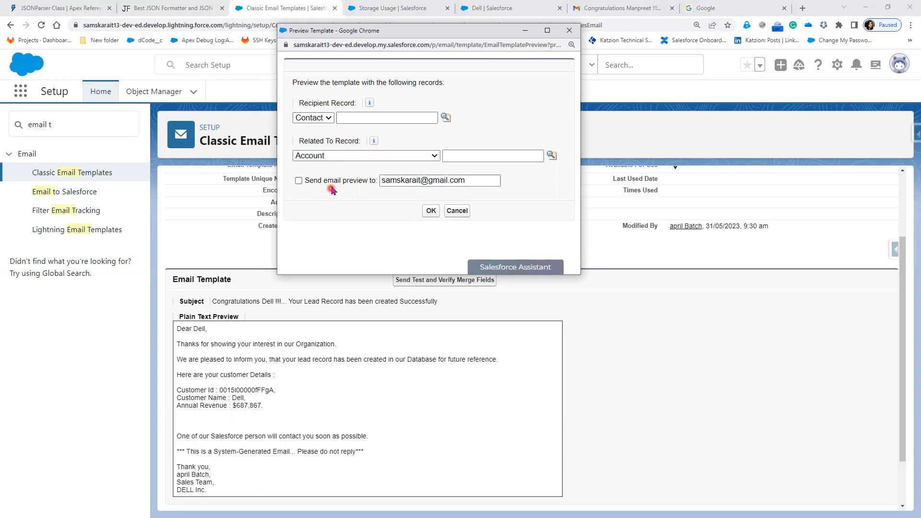
click(346, 116)
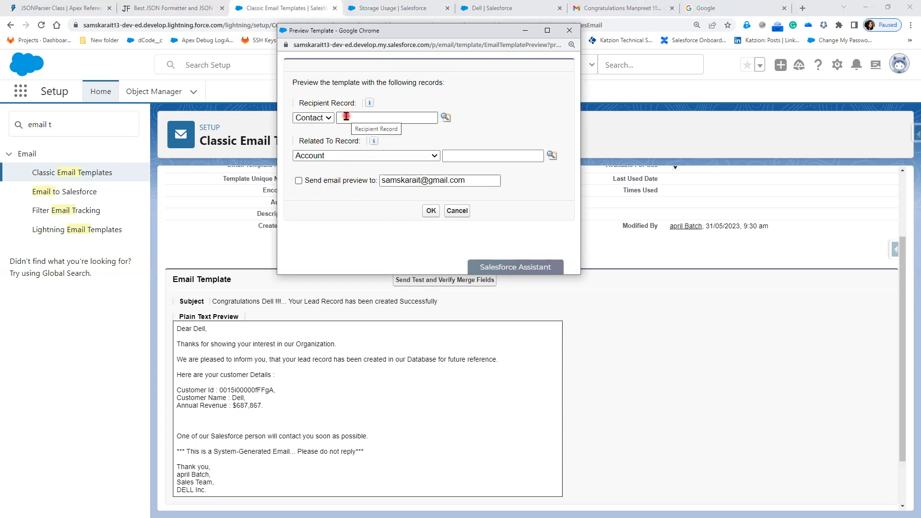
click(571, 30)
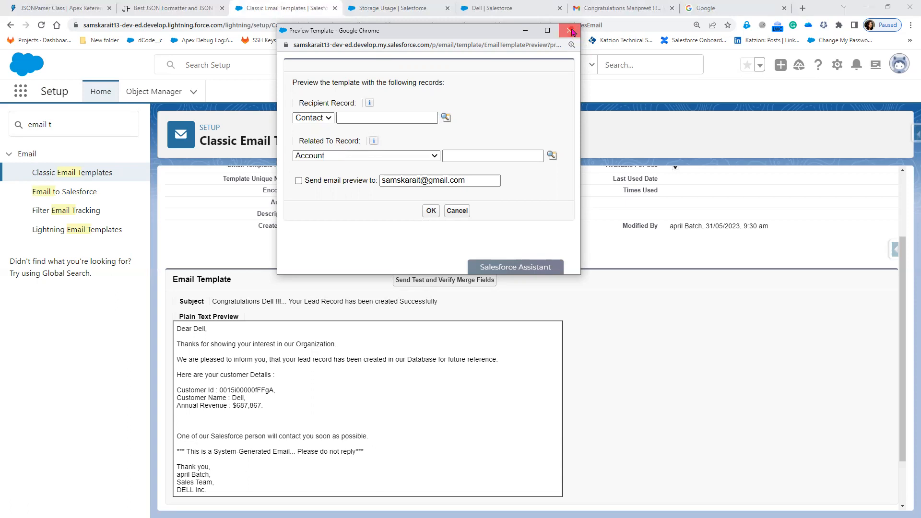
click(815, 391)
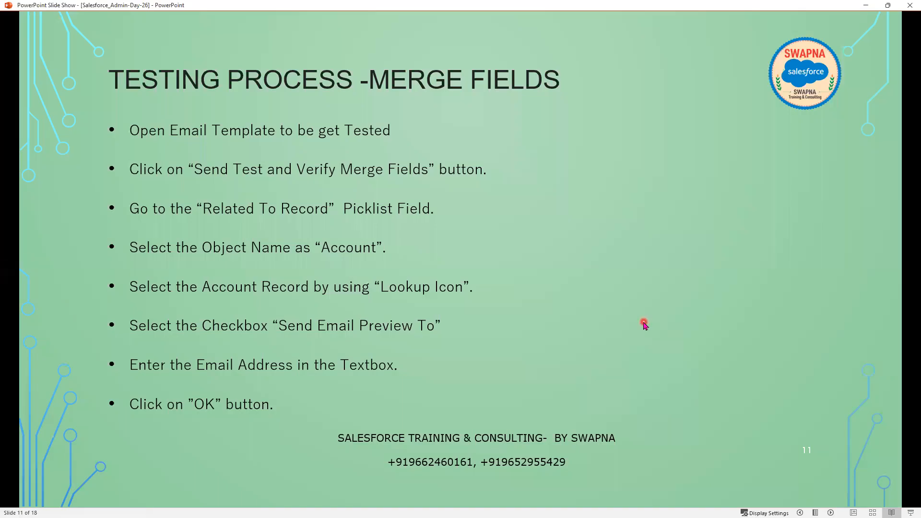
key(Right)
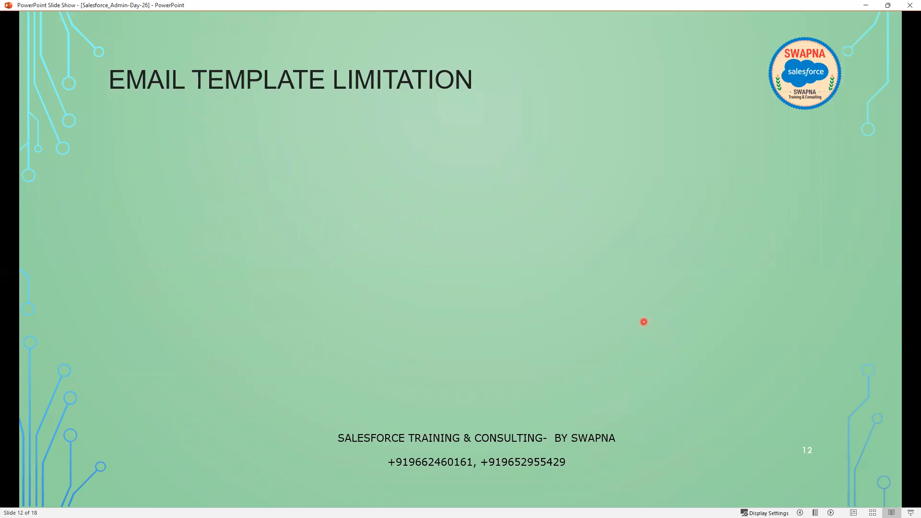
key(Left)
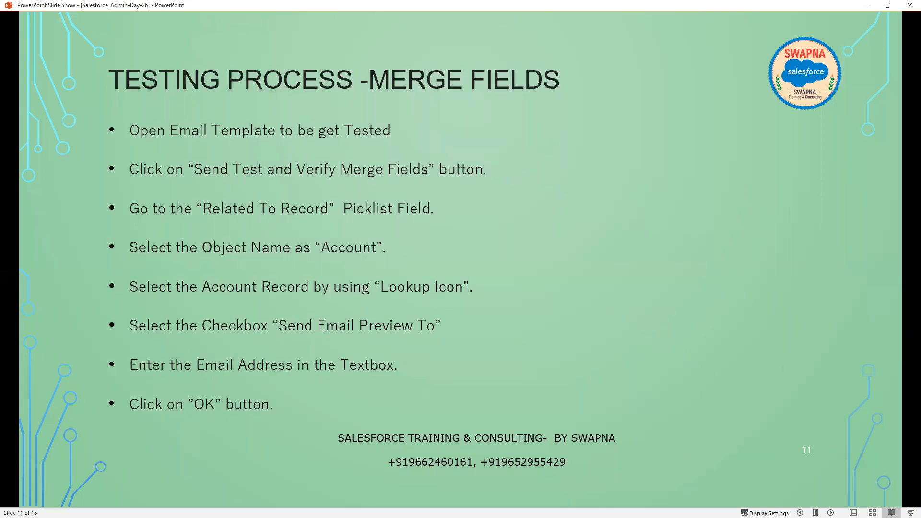
key(alt+Tab)
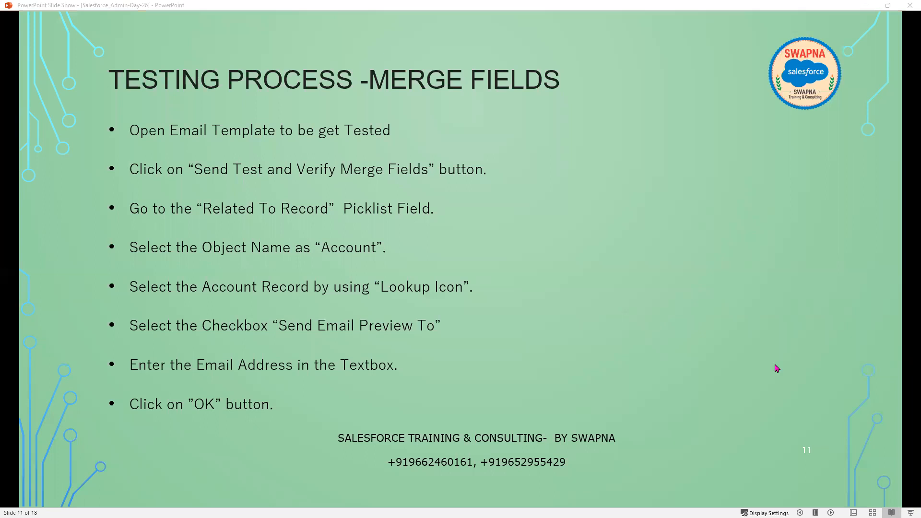
click(579, 337)
click(577, 336)
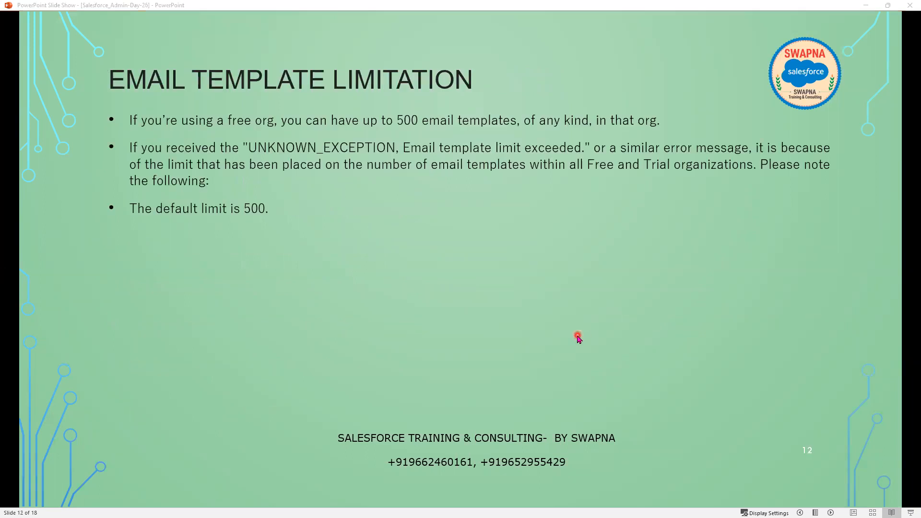
click(578, 335)
click(577, 336)
click(577, 336)
scroll(578, 335, down, 13)
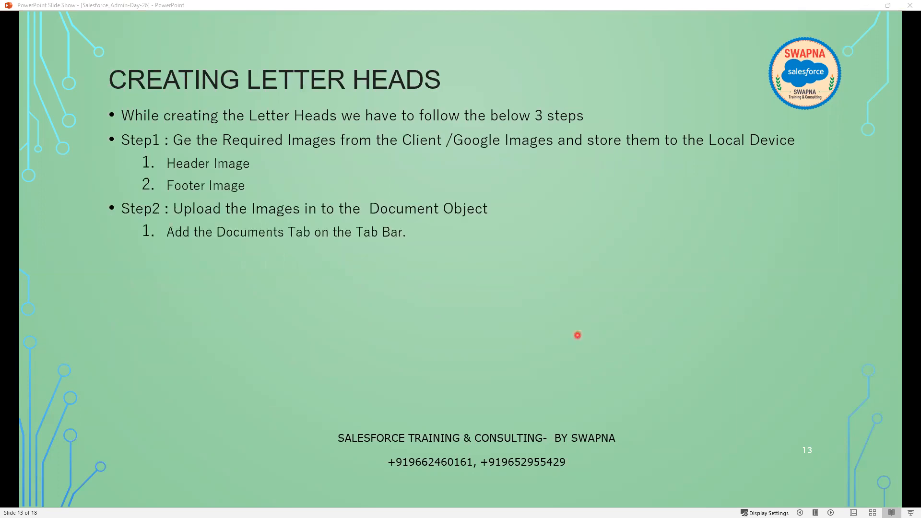
scroll(577, 335, down, 8)
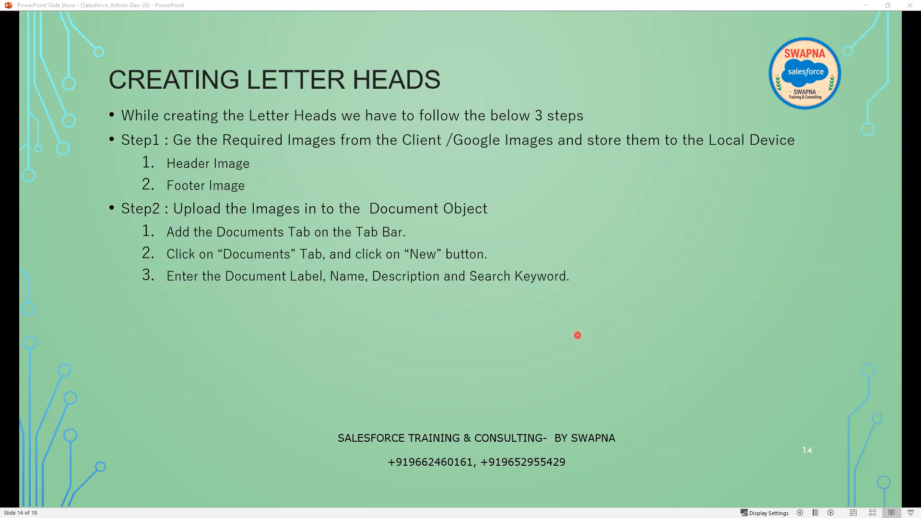
scroll(577, 335, down, 5)
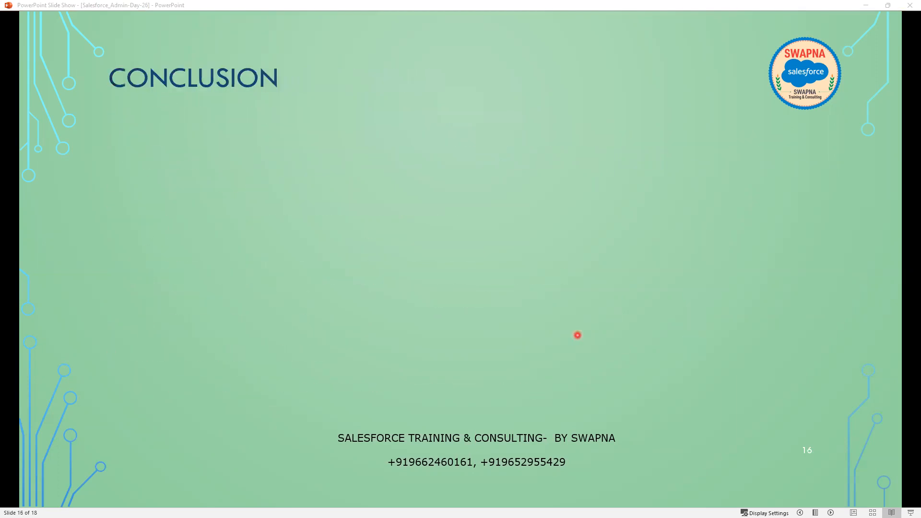
scroll(578, 337, up, 6)
scroll(579, 337, up, 12)
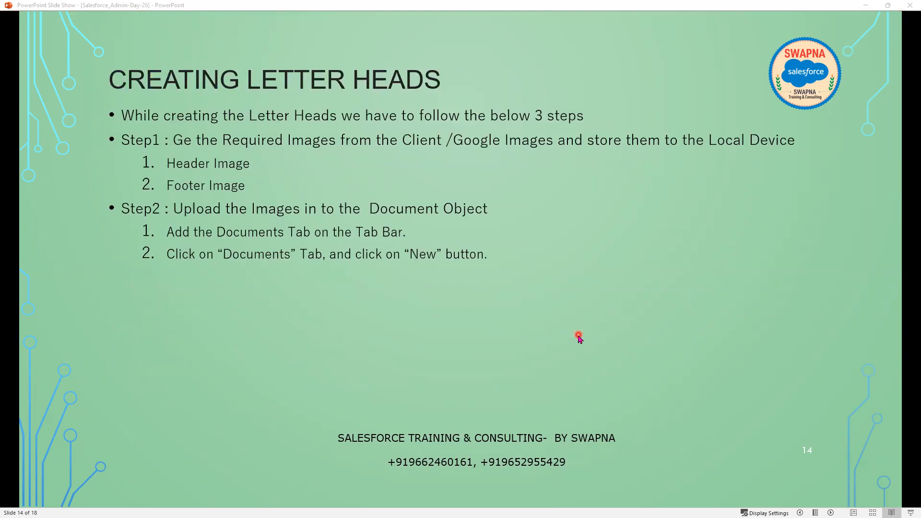
scroll(579, 338, up, 3)
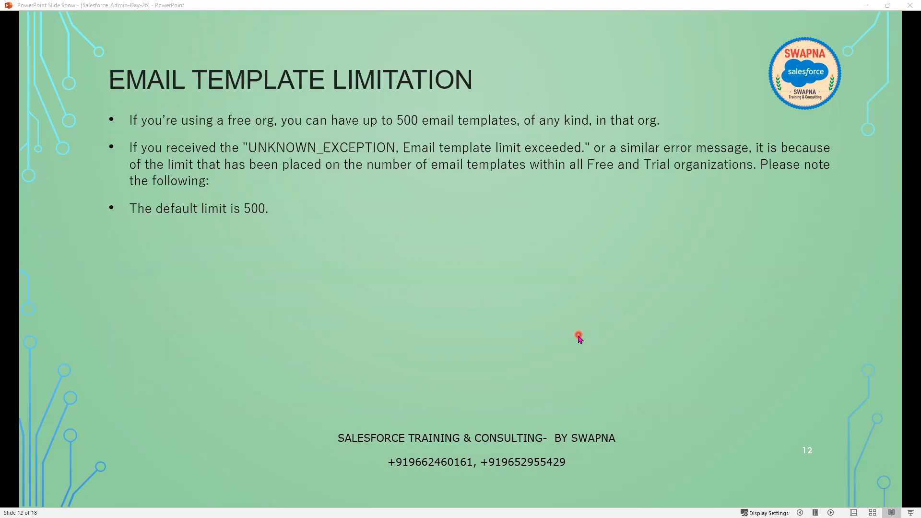
scroll(579, 337, up, 2)
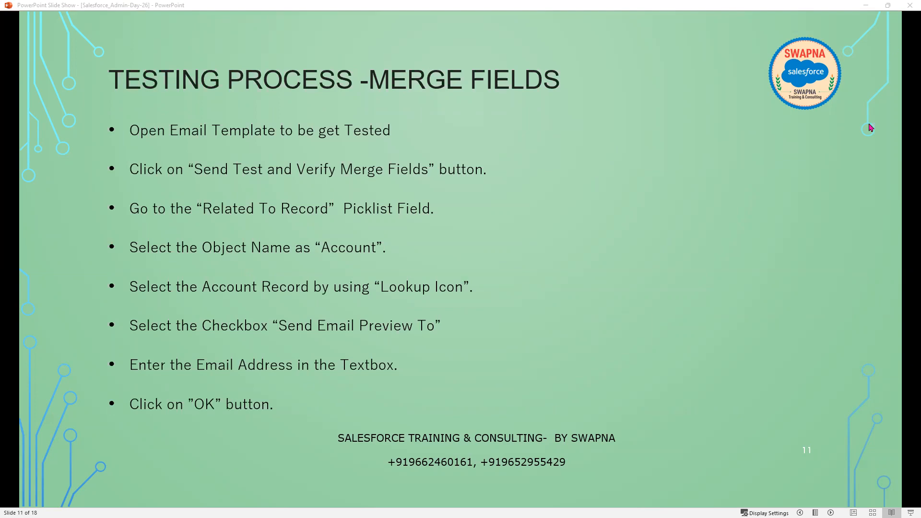
- Switch to Notepad++ and add the heading "HomeWork :" two blank lines below the placeholder version of the account-credit message
key(alt+Tab)
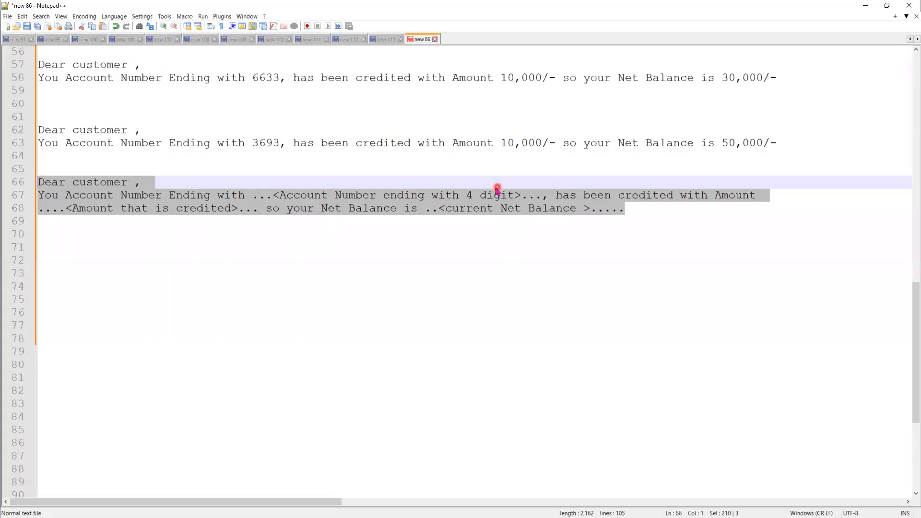
click(686, 219)
key(Return)
key(Return)
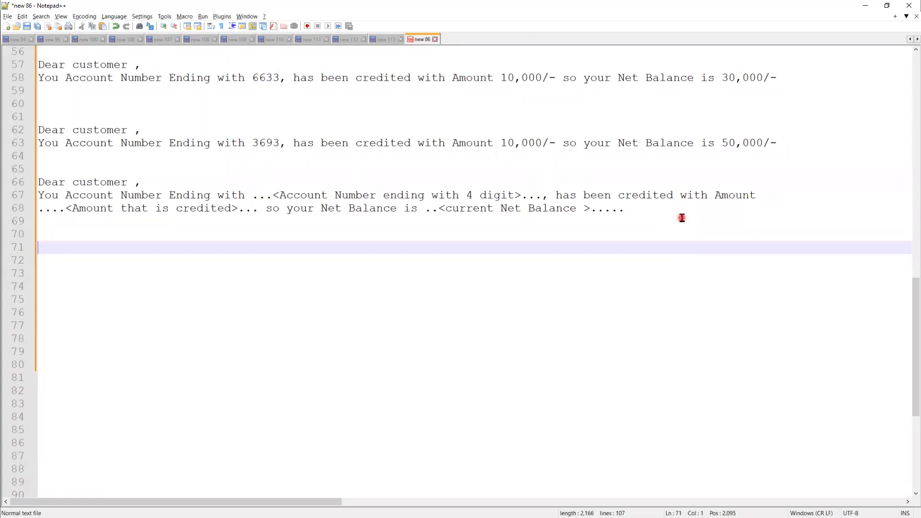
text(Crea)
key(BackSpace)
key(BackSpace)
key(BackSpace)
key(BackSpace)
text(HomeWork)
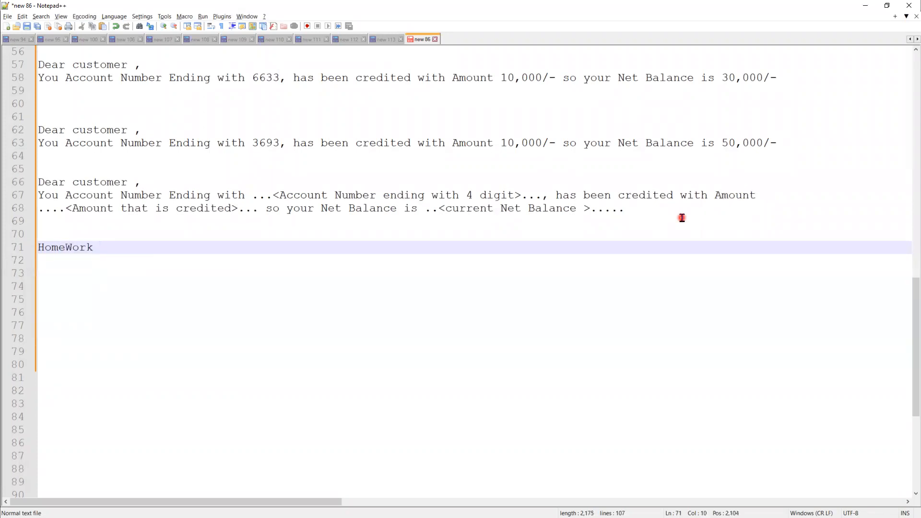
text( :)
key(Return)
- Write the homework task "Configure an Email Template to Notify the Customer upon creating the Lead" under the heading
text(Conf)
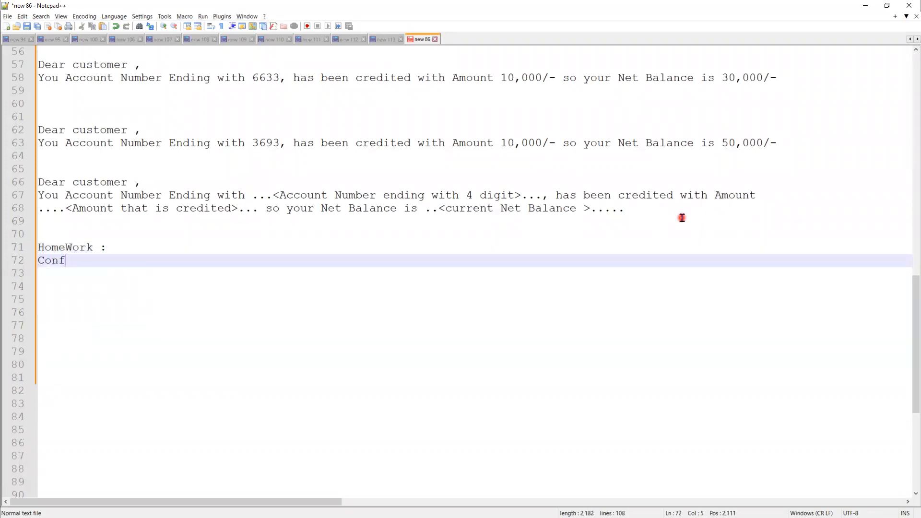
text(igure an )
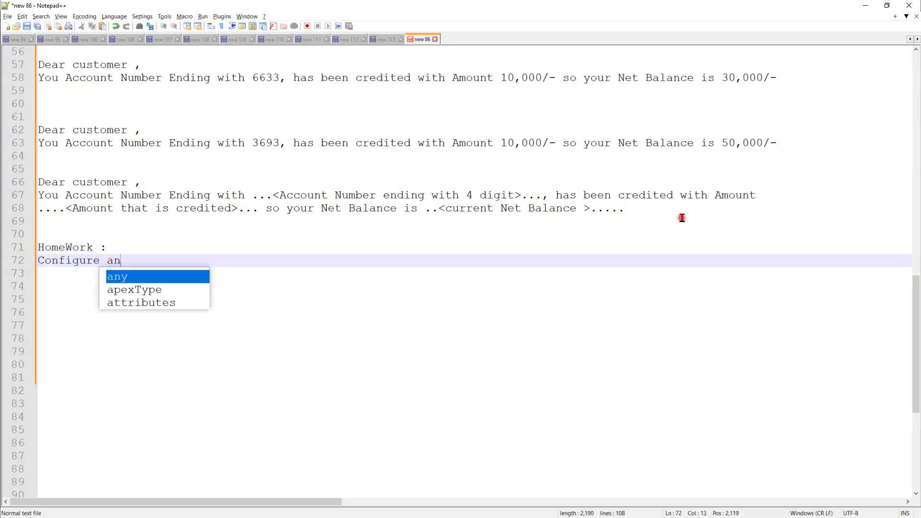
text(Email T)
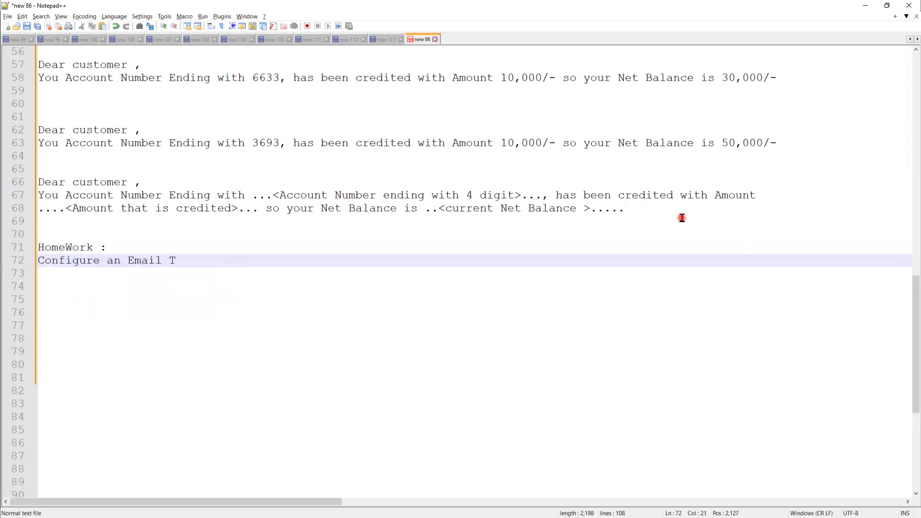
text(emplate to Notify)
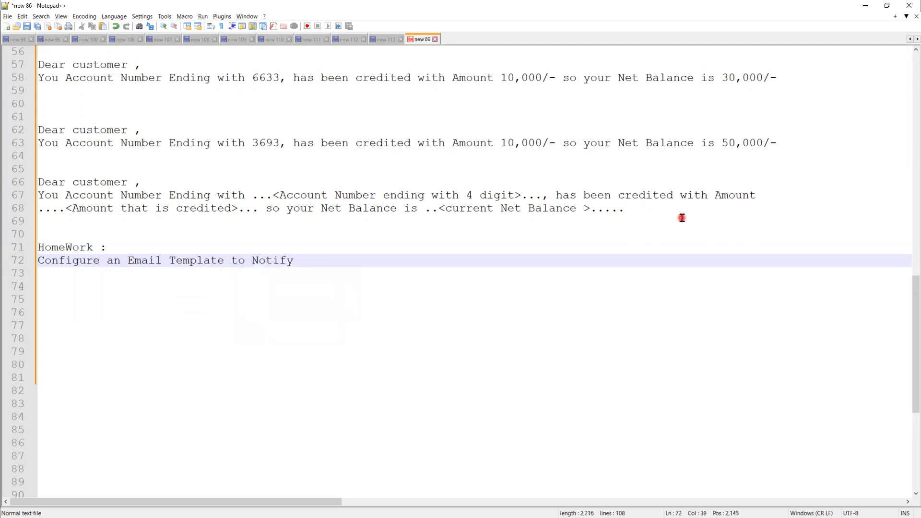
text( the Customer upon created th)
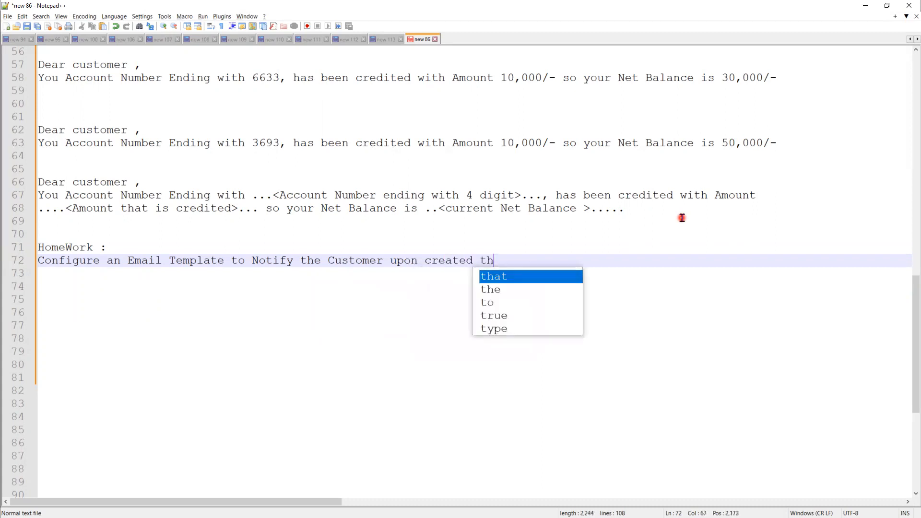
key(BackSpace)
key(BackSpace)
key(BackSpace)
key(BackSpace)
key(BackSpace)
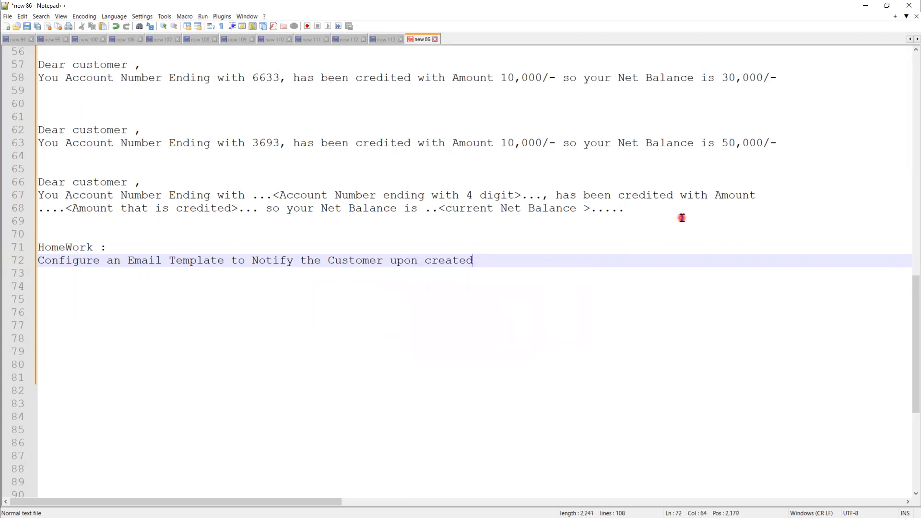
text(ing the Lead )
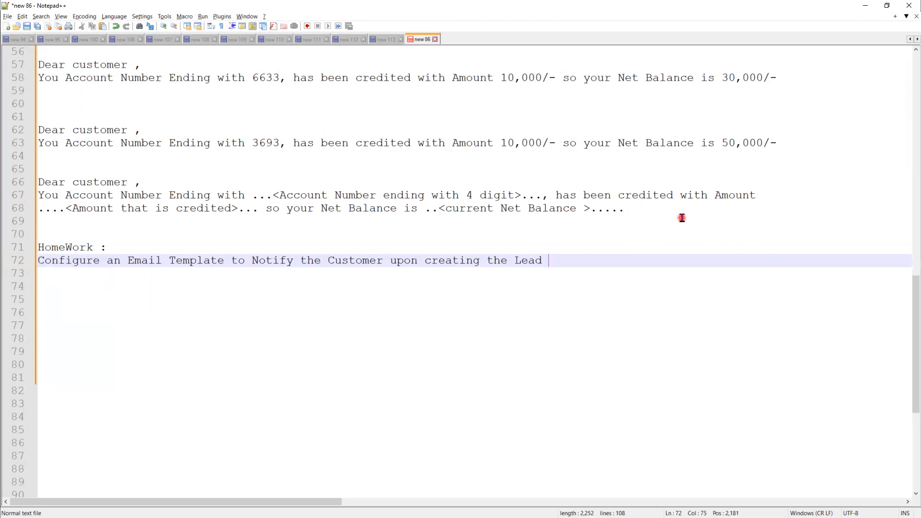
- Extend the homework task with "and Embed Lead information in the Email Template" and end the line
text(and Embed L)
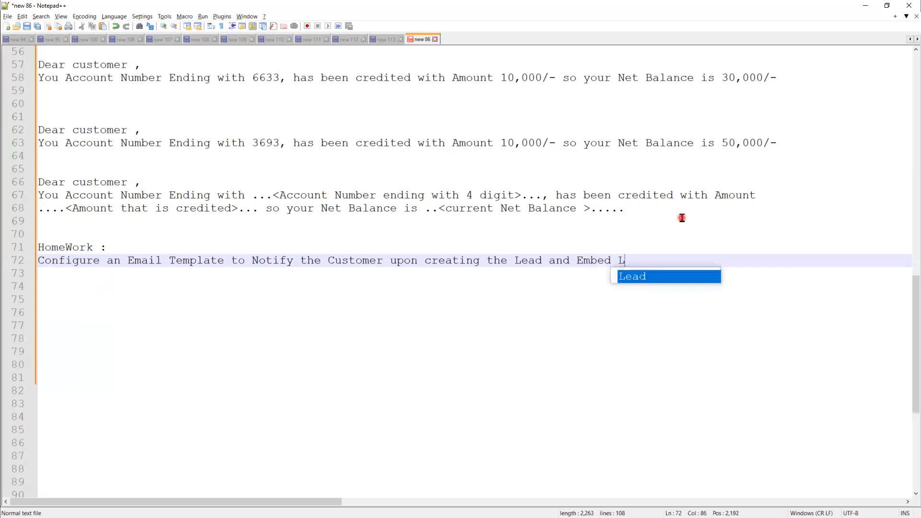
text(ead inf)
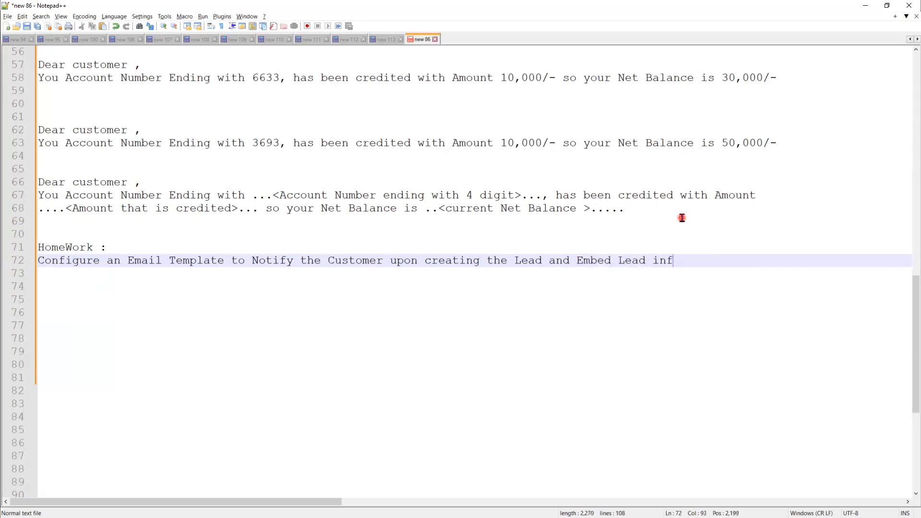
text(ormation in the R)
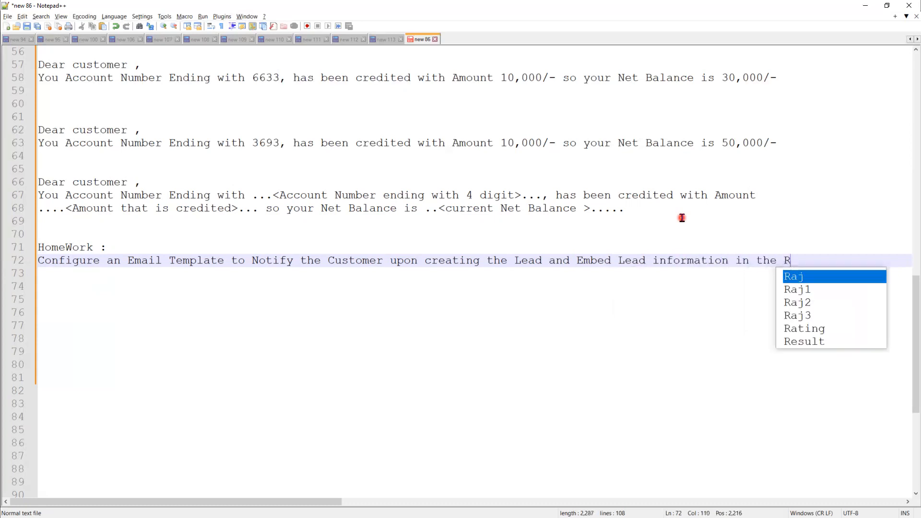
key(BackSpace)
text(Email )
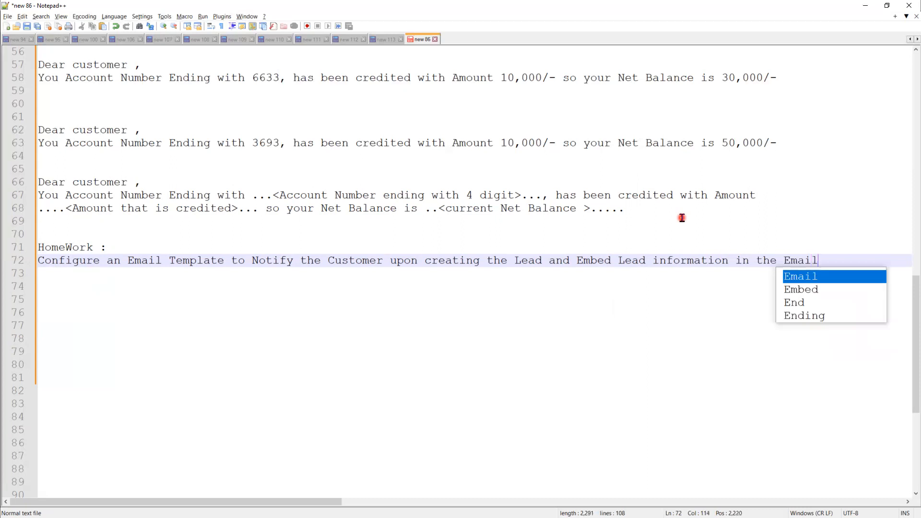
text(Template)
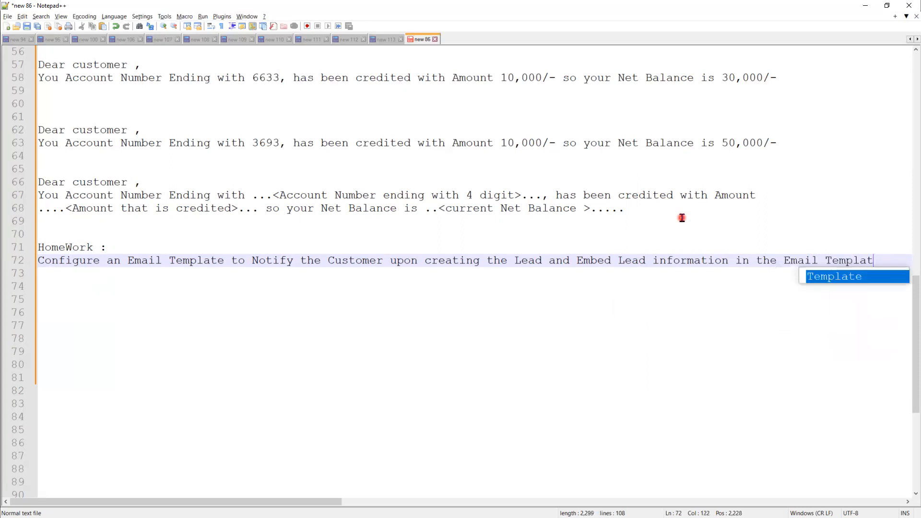
key(Return)
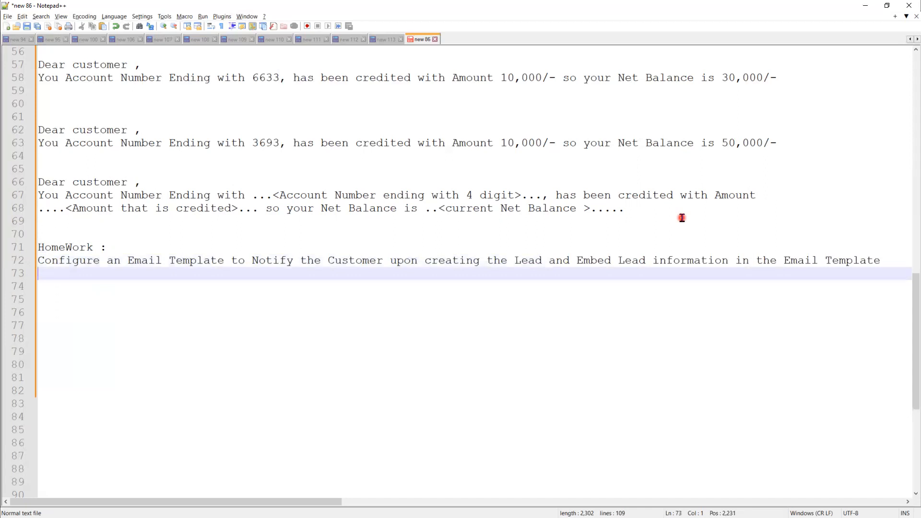
- Add the line "Email Subject : <Lead Name> created on <Date>" one blank line below the homework task
key(Return)
text(Email S)
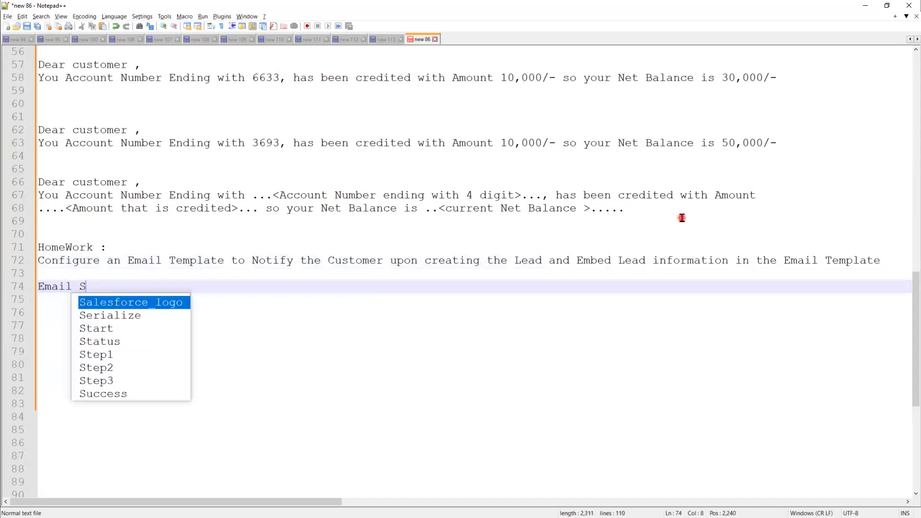
text(ubject )
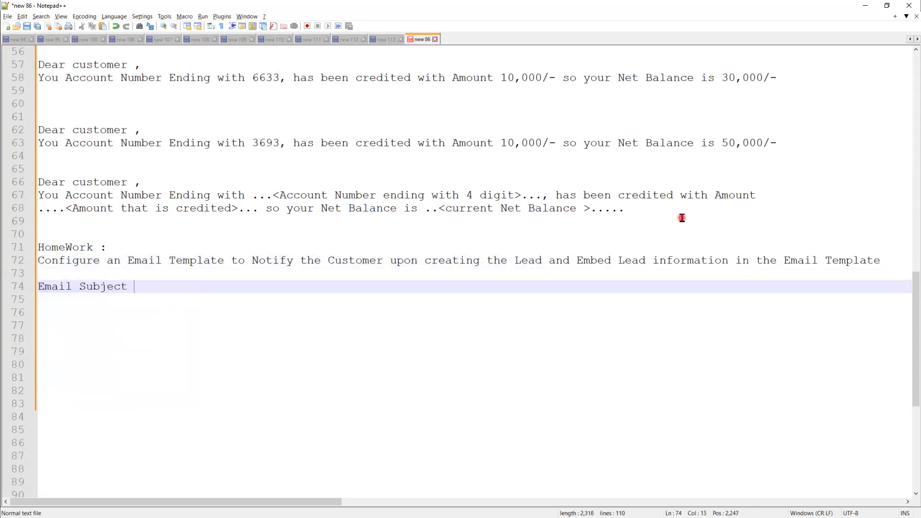
text(: )
text(<>)
text(Lead Name>)
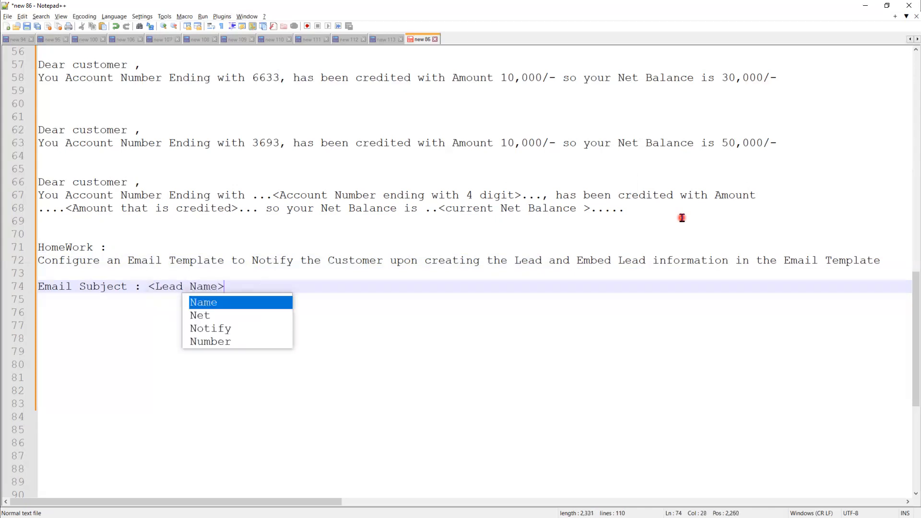
key(Escape)
text(create)
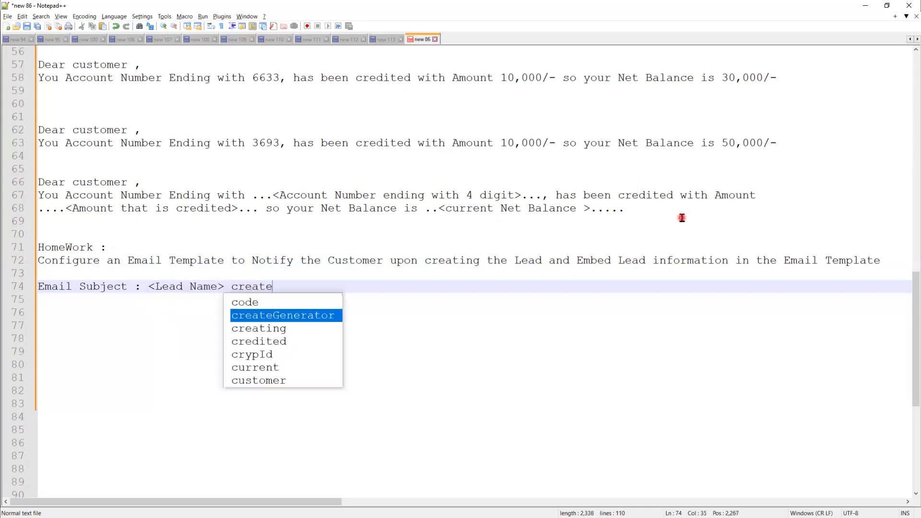
text(d on <>)
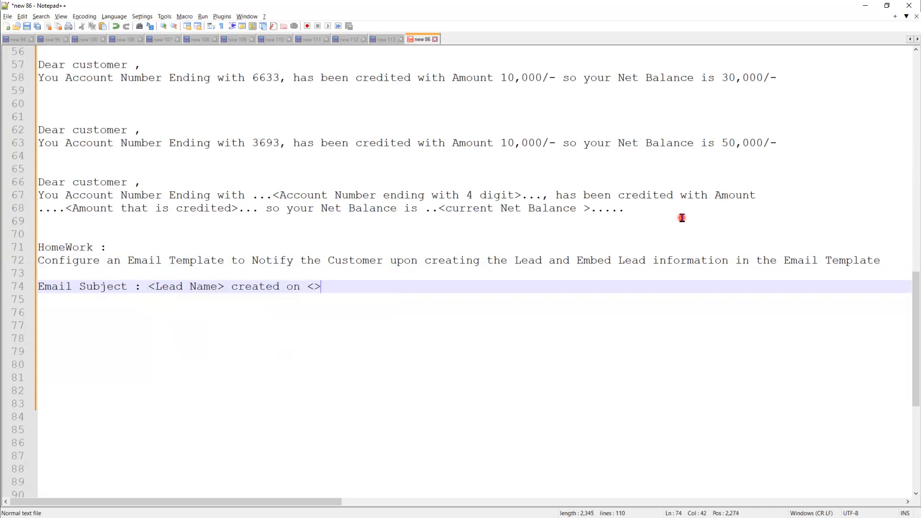
text(Date)
key(Return)
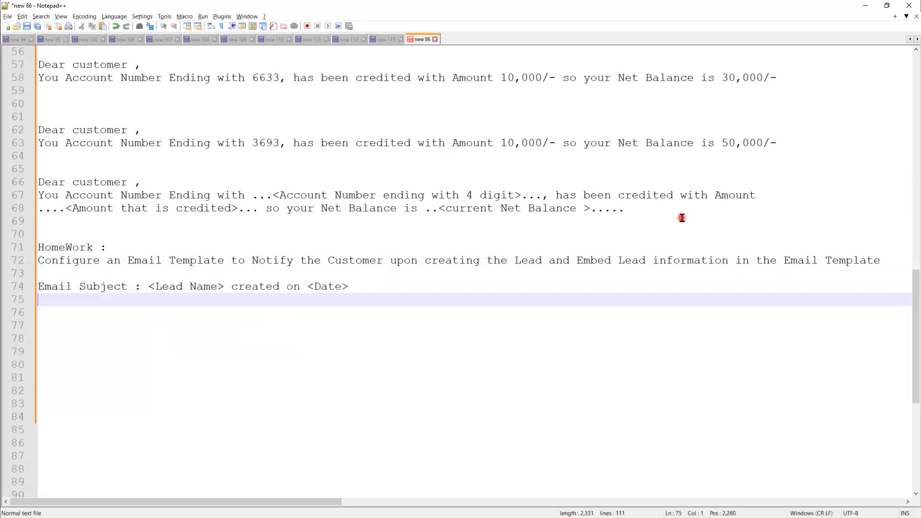
- Add the heading "Email Content :" one blank line below the email subject line
key(Return)
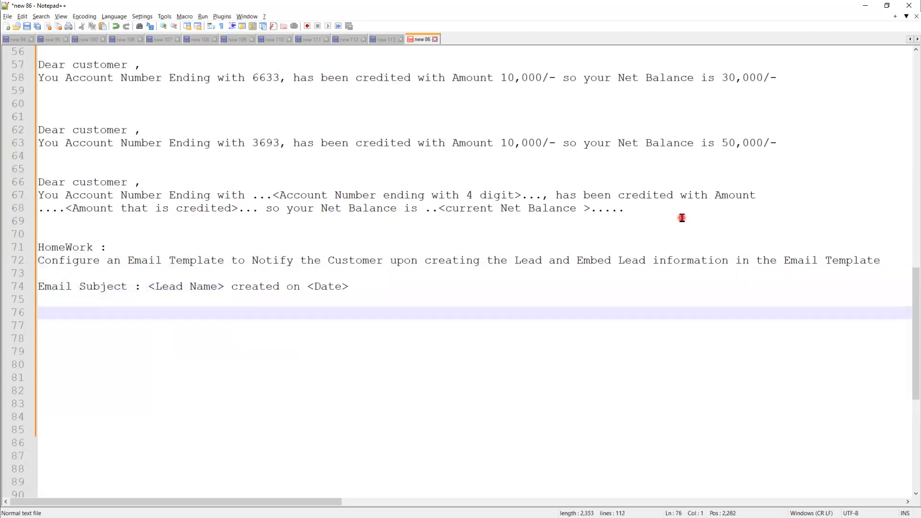
text(Email C)
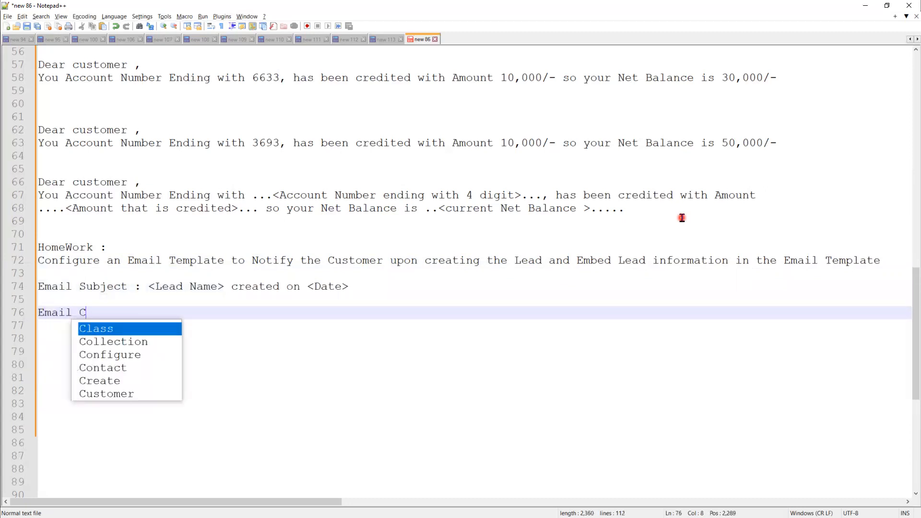
text(onten)
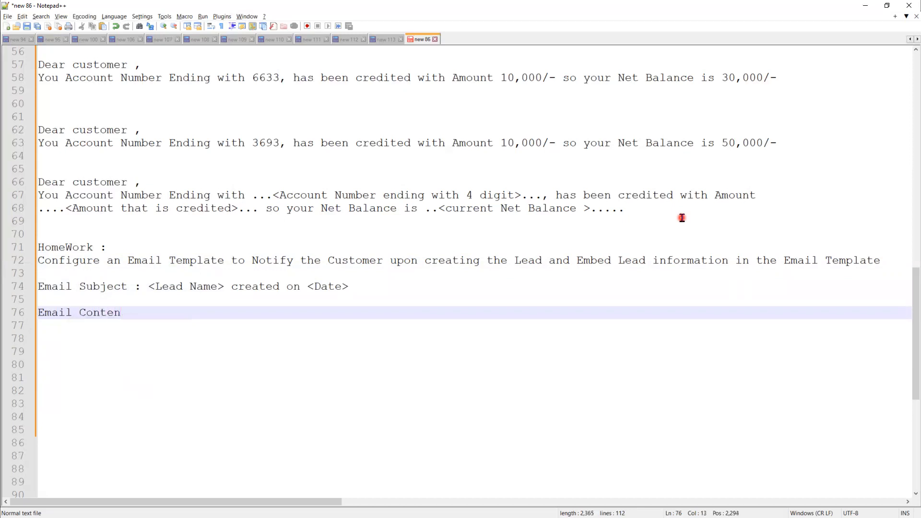
text(t :)
key(Return)
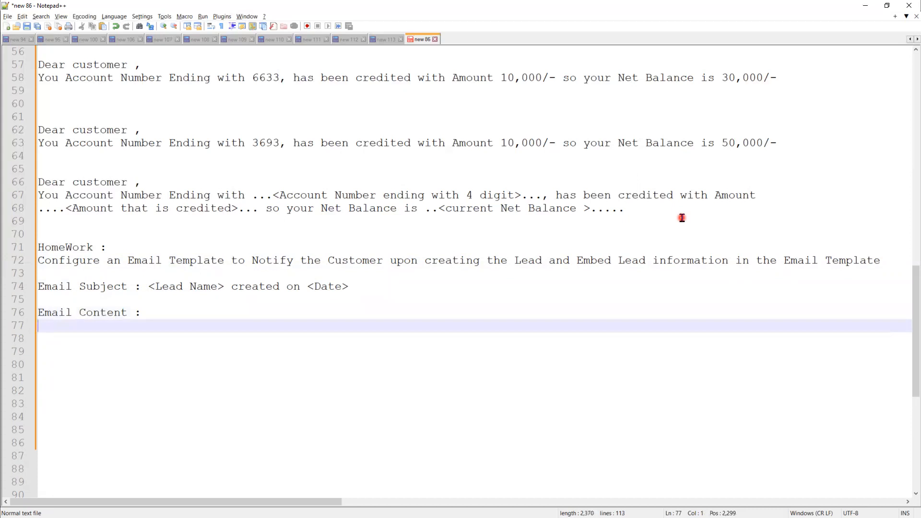
- Write the indented greeting "Dear <Lead Owner>," under the Email Content heading
key(Tab)
text(Dea)
text(r )
text(<>)
text(Lead Ow)
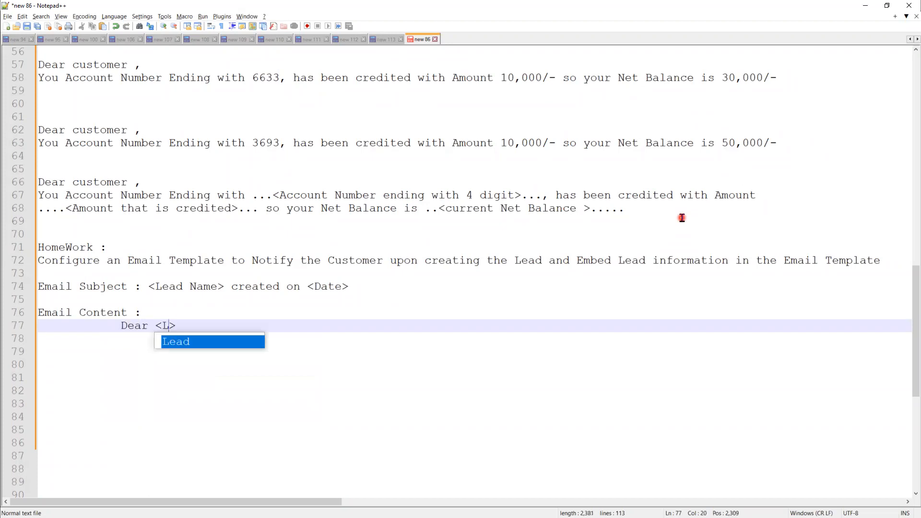
text(ner)
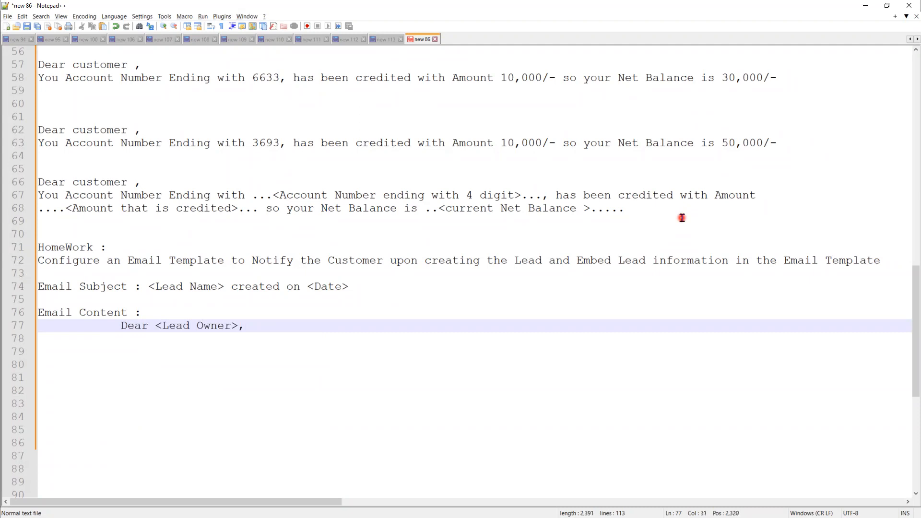
- Write the sentence "Lead <Lead Name> has been created on <Date>" one blank line below the greeting, at the same indent
key(Return)
key(Return)
text(Le)
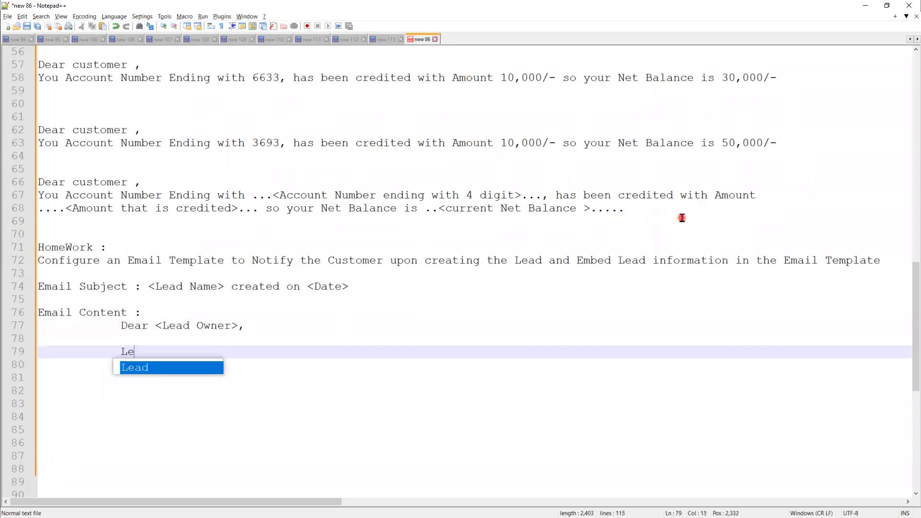
text(ad <)
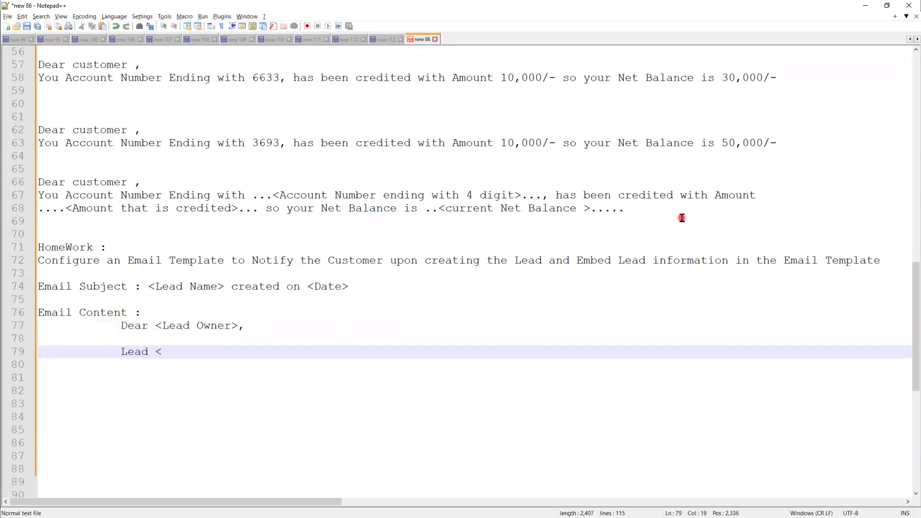
text(Lead Name> has b)
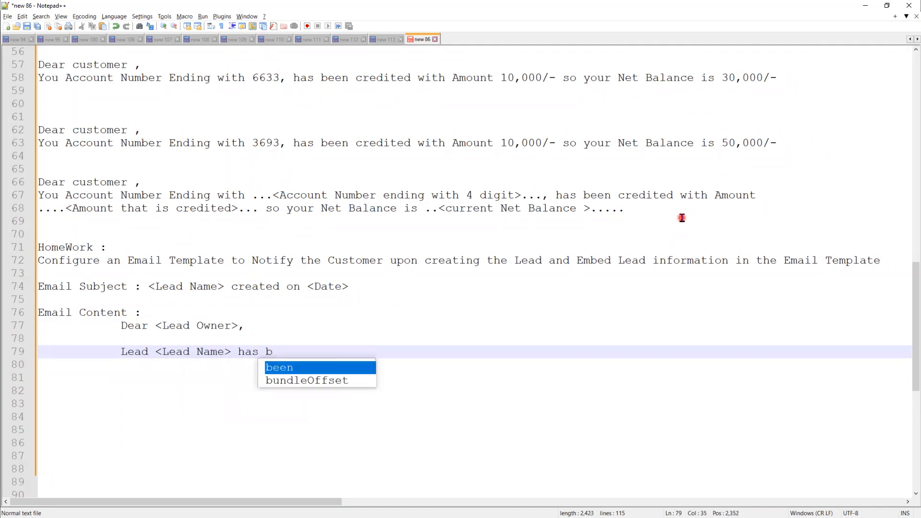
text(een cre)
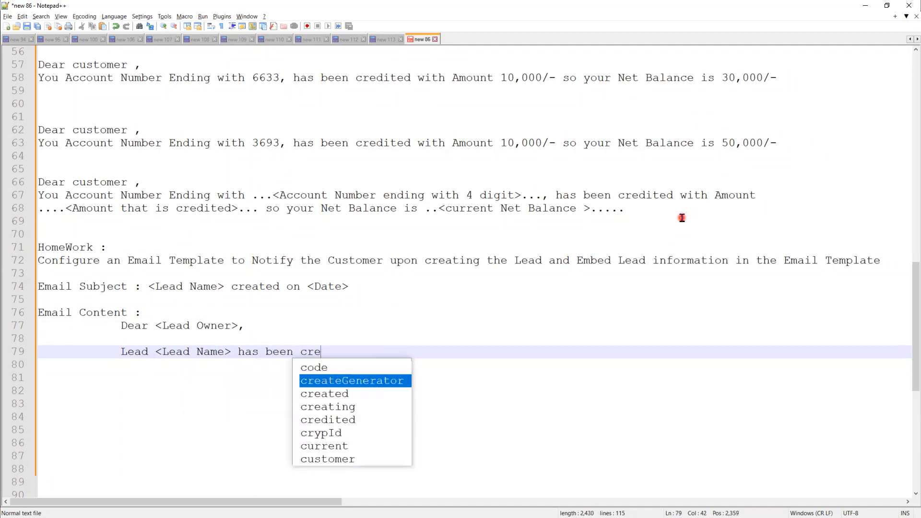
text(ated on)
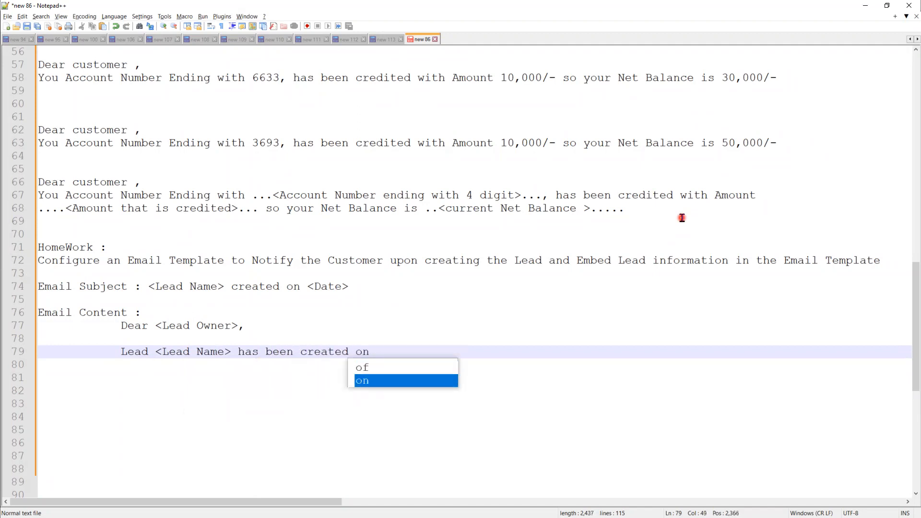
text( <>)
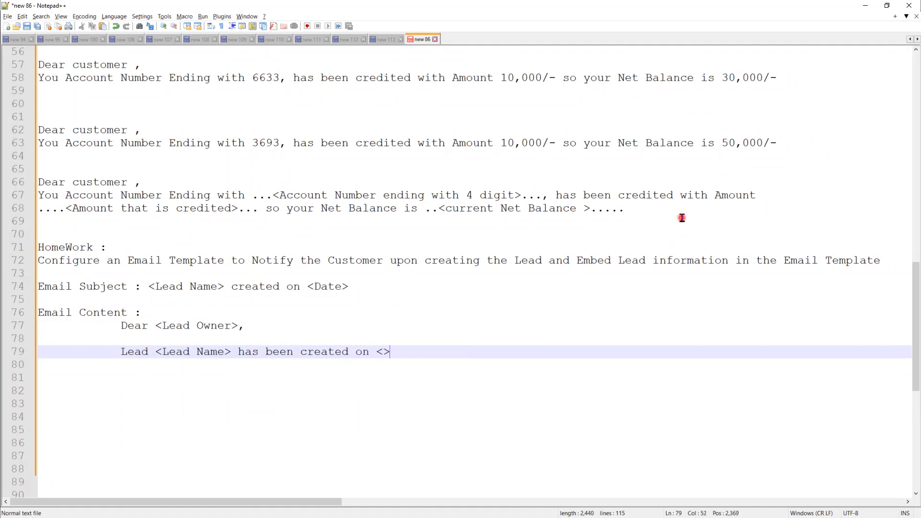
text(Date)
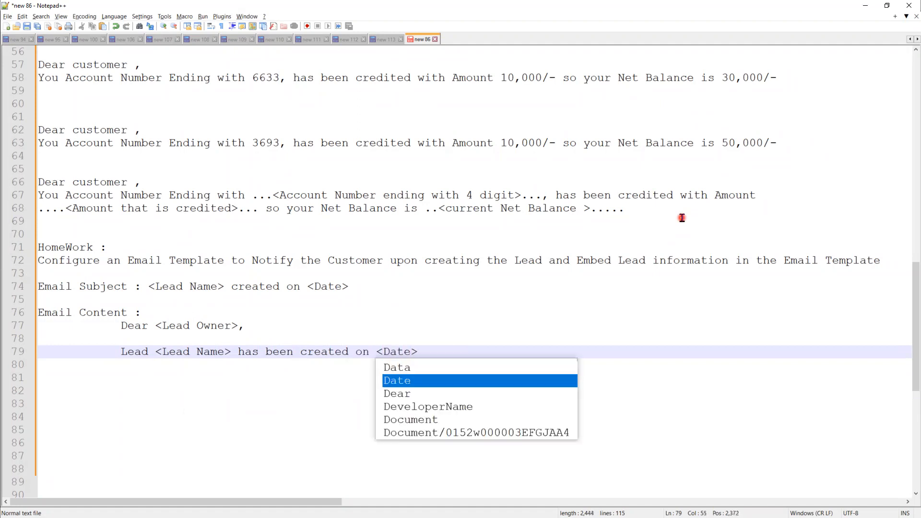
- Change the date placeholder to "<Created Date>" in both the email body sentence and the email subject line
key(Left)
key(Left)
key(Left)
key(Left)
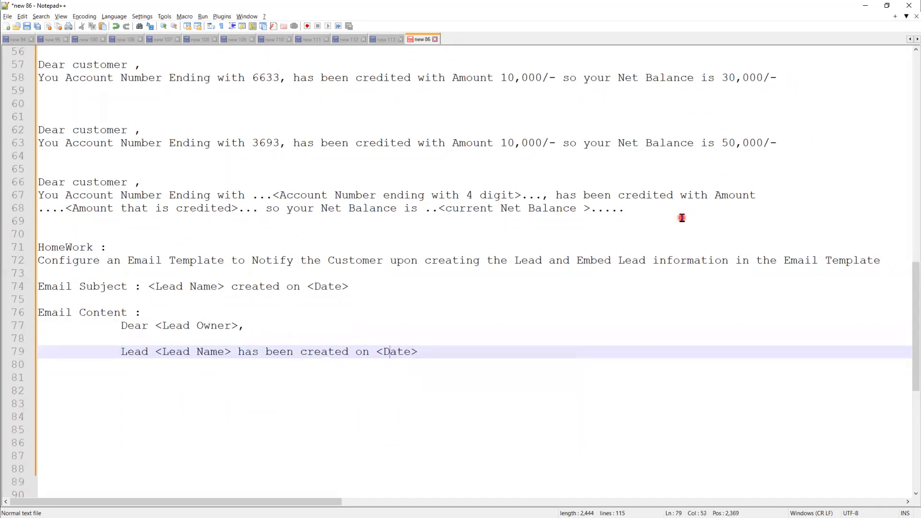
text(Created)
click(313, 286)
text(Cre)
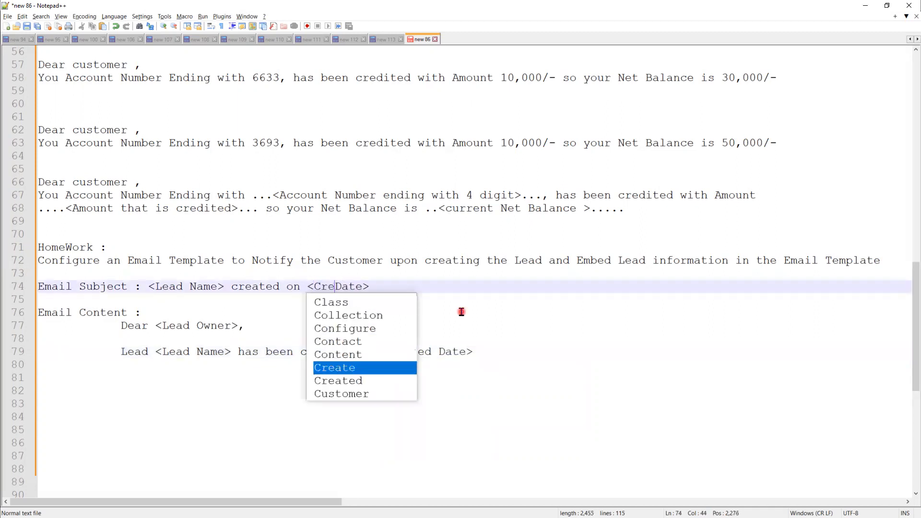
text(ated)
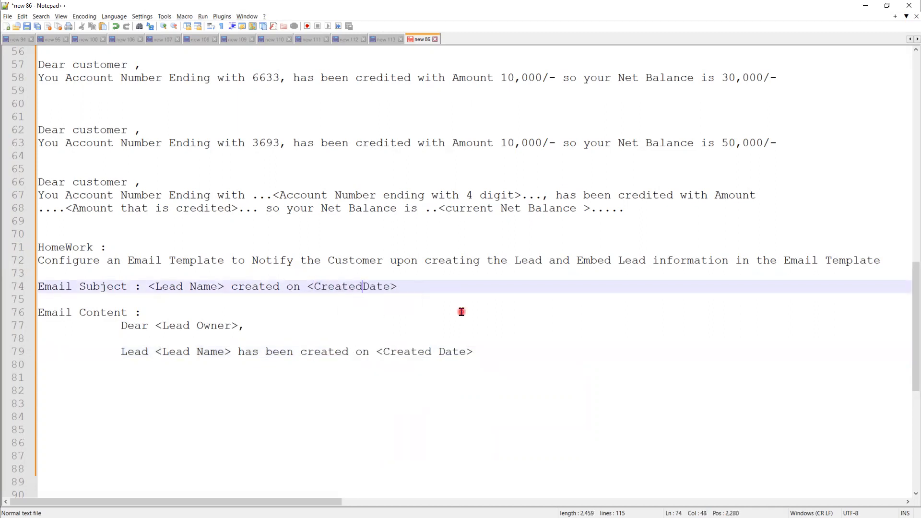
- Finish the lead creation sentence in the email body with "in Our Database." and end the line
click(494, 349)
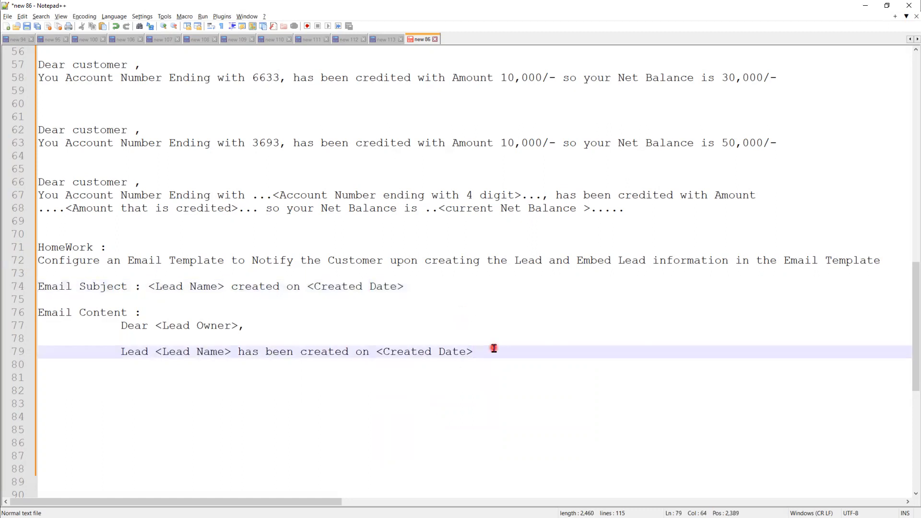
text(in Our Database.)
key(Return)
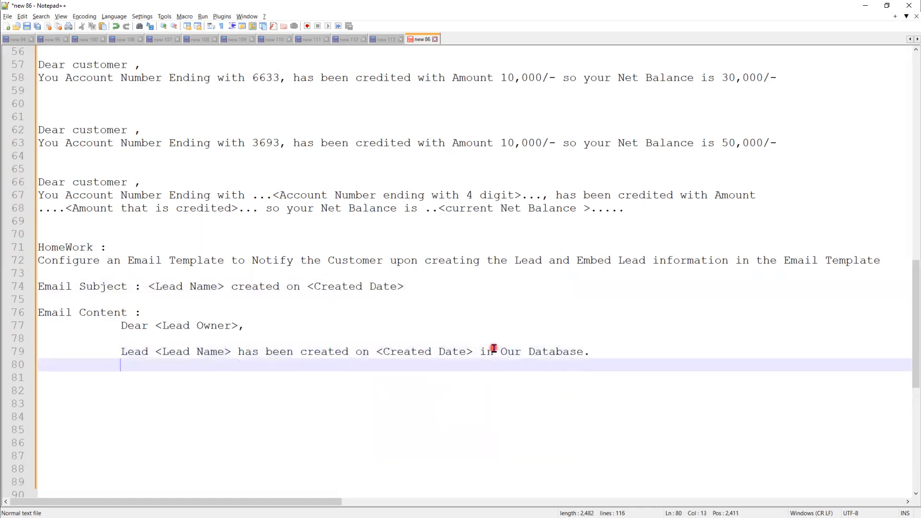
- Add the line "Please Review the Lead before 24 hours" one blank line below the lead creation sentence
key(Return)
text(P)
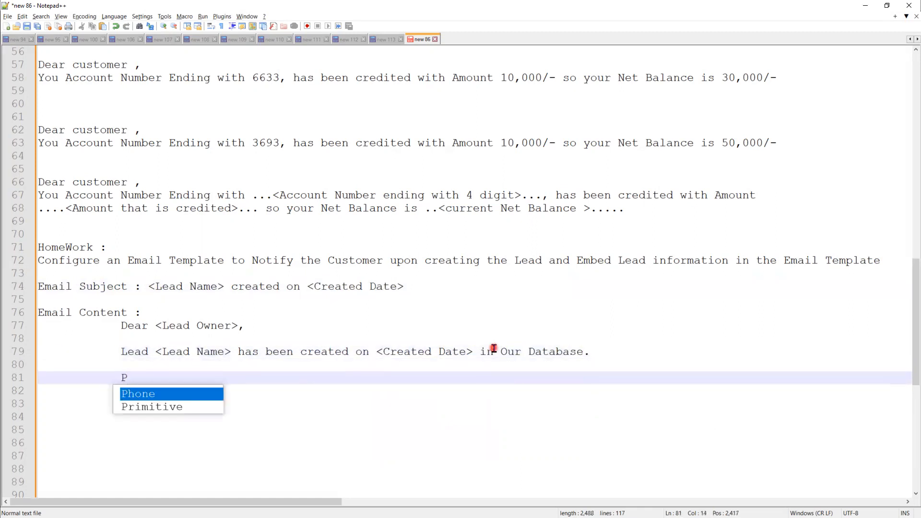
text(lease R)
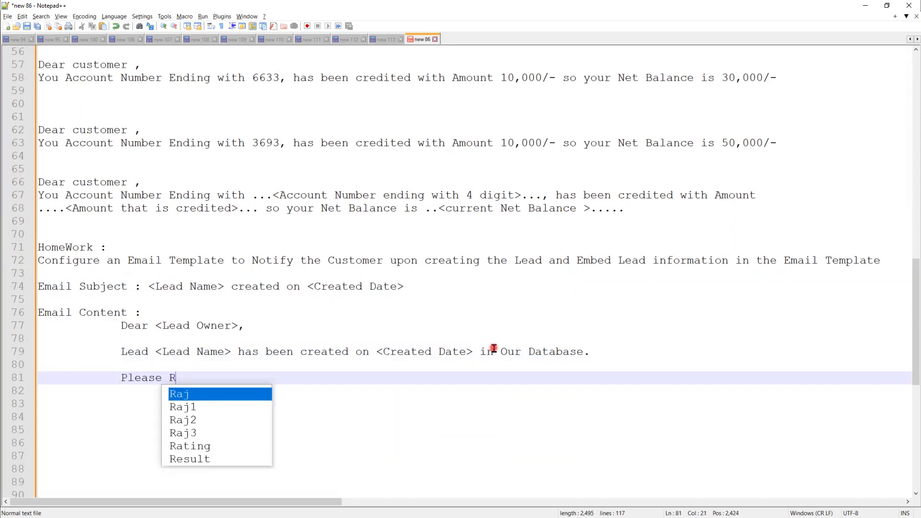
text(eview the )
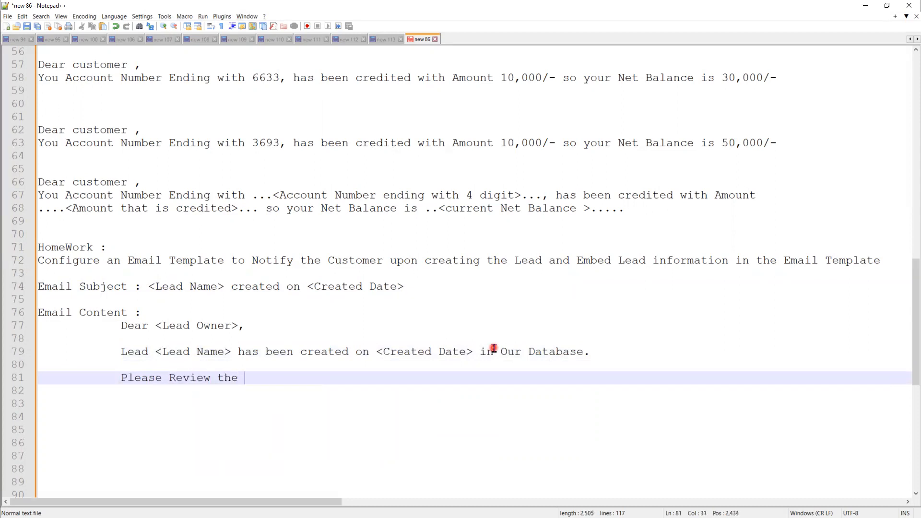
text(Lead before 24 hours)
key(Return)
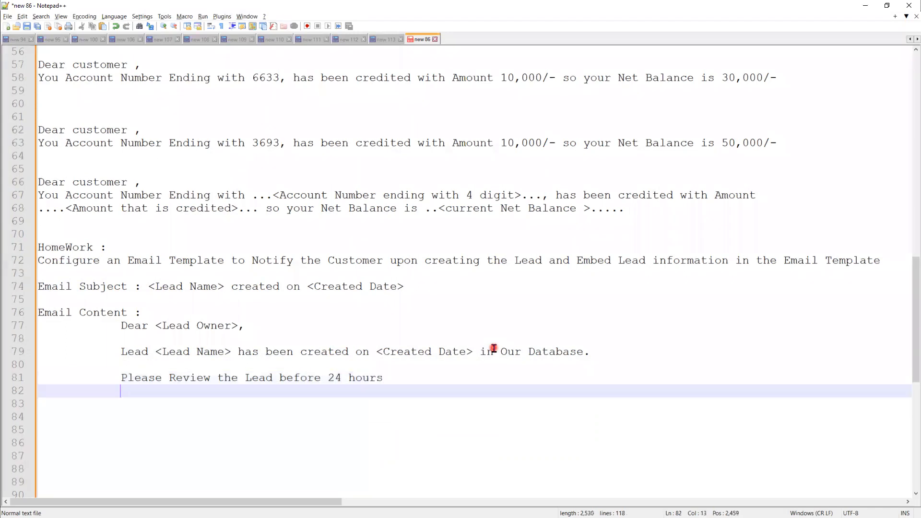
- Add the closing note "***This is a System-Generated Email... please do not reply***" one blank line below the review request
key(Return)
text(***This )
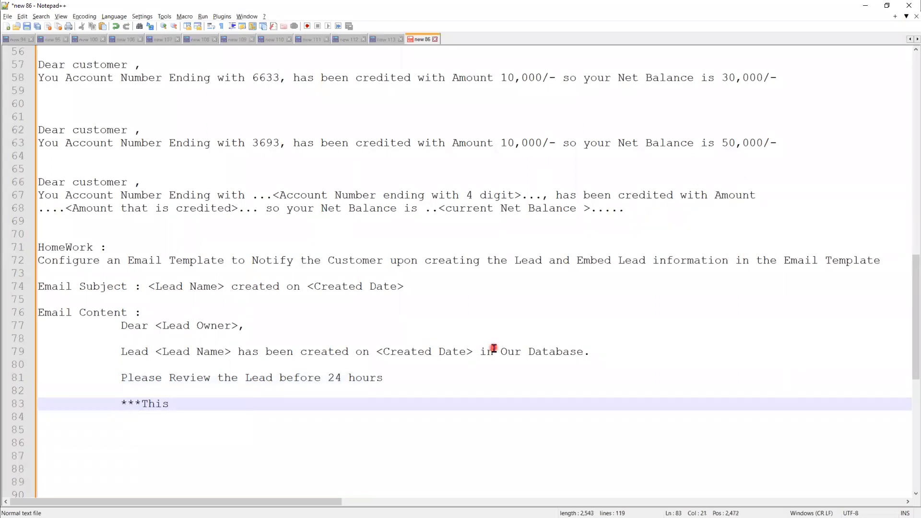
text(is a)
key(BackSpace)
key(BackSpace)
text(s a System-Generated)
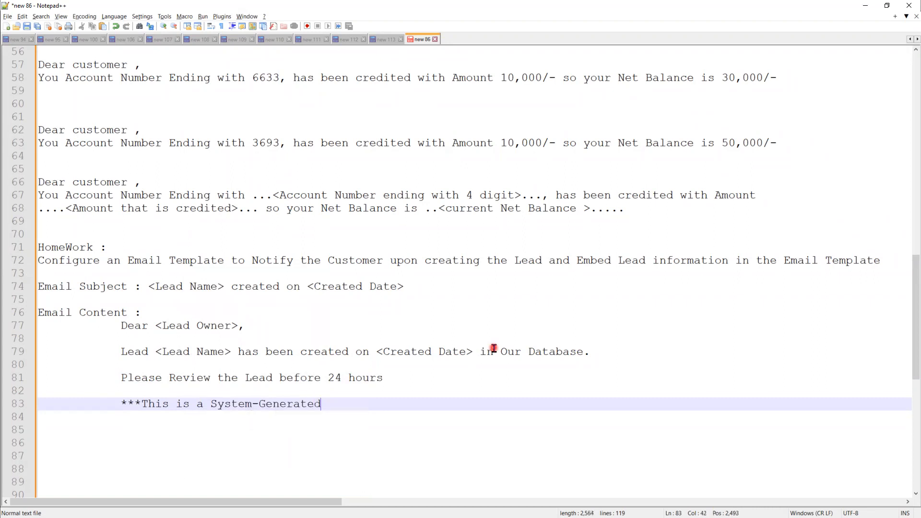
text( Em)
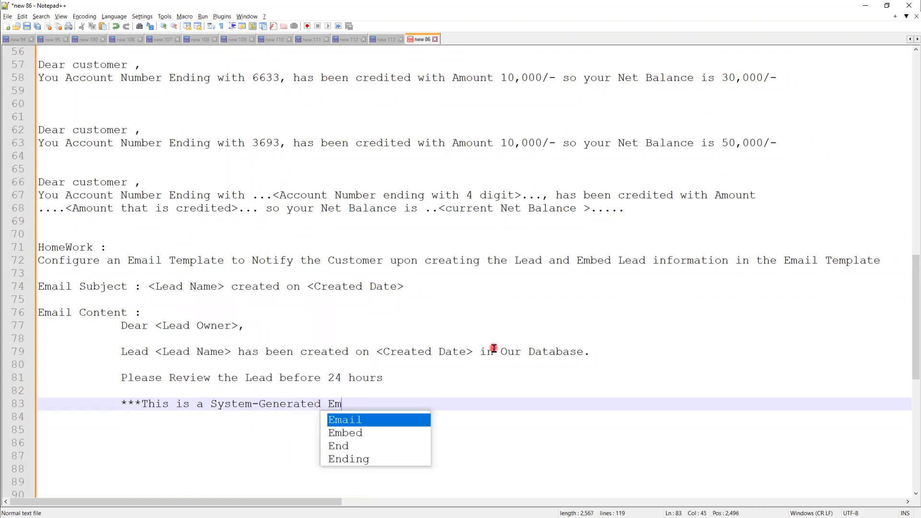
text(ail... pleas)
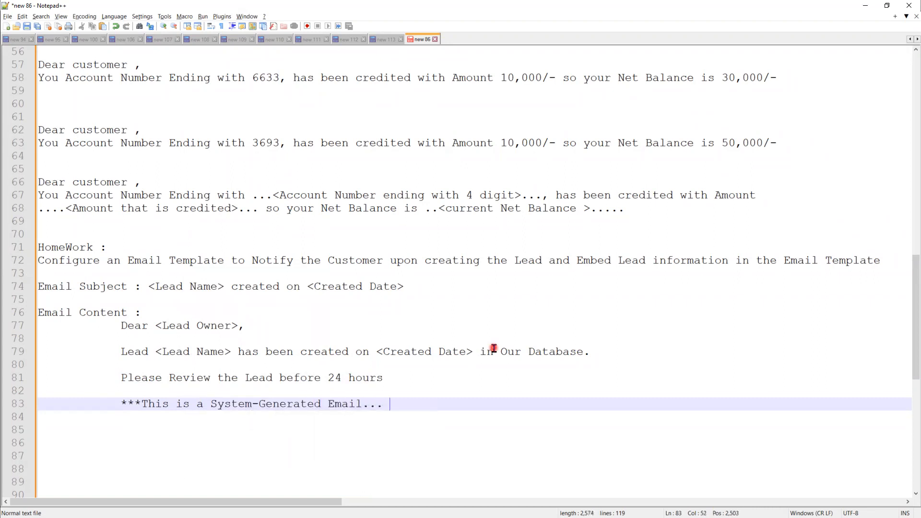
text(do)
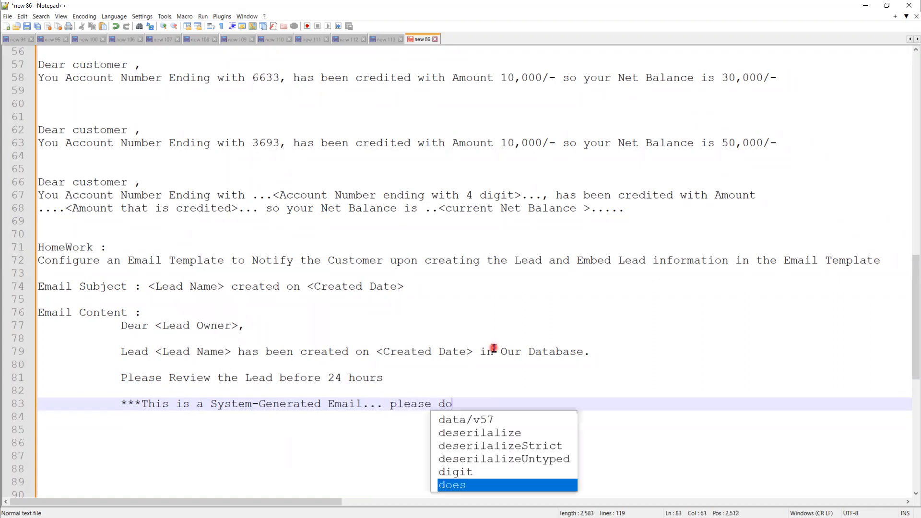
text( not rep)
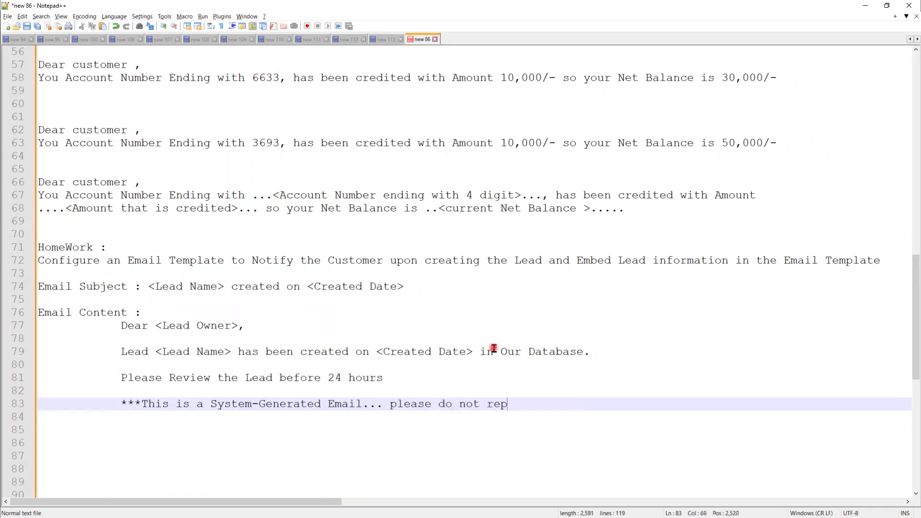
text(ly***)
key(Return)
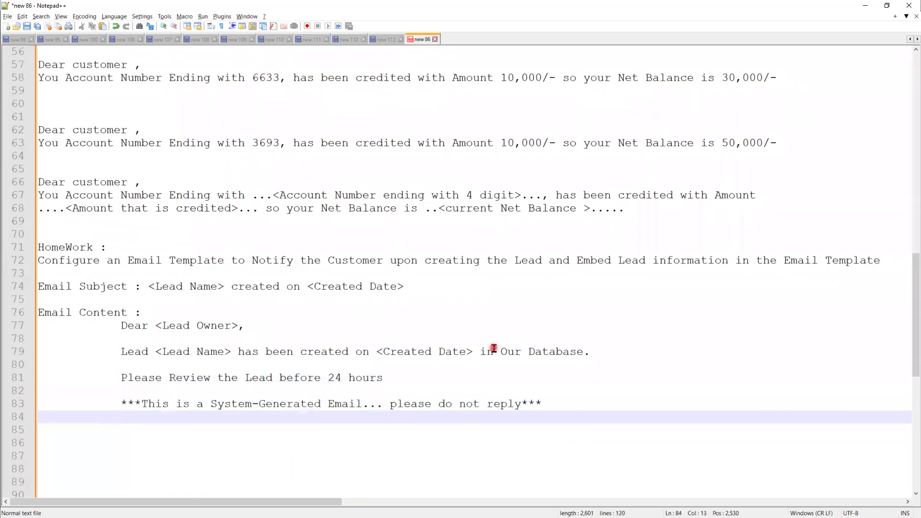
- Outdent the "Dear <Lead Owner>," greeting one level and add "Thank you," at the same indent, one blank line below the closing note
key(Return)
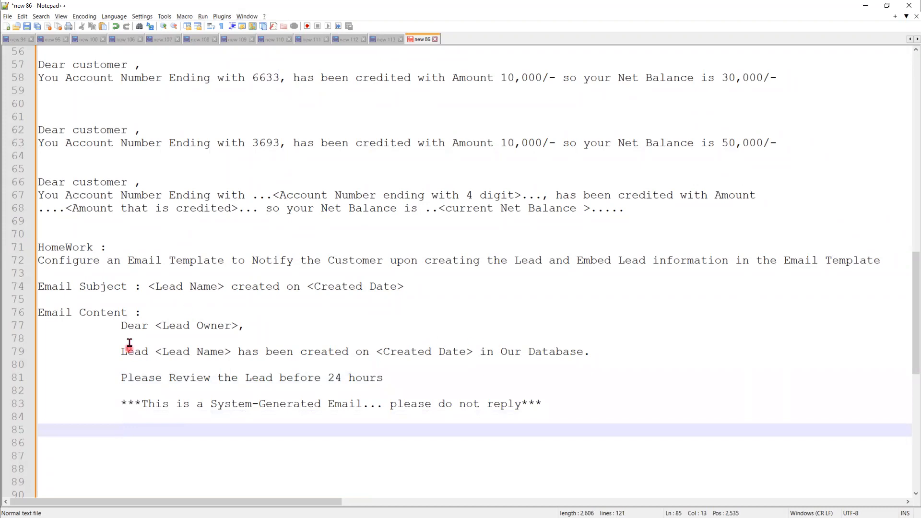
click(121, 327)
key(BackSpace)
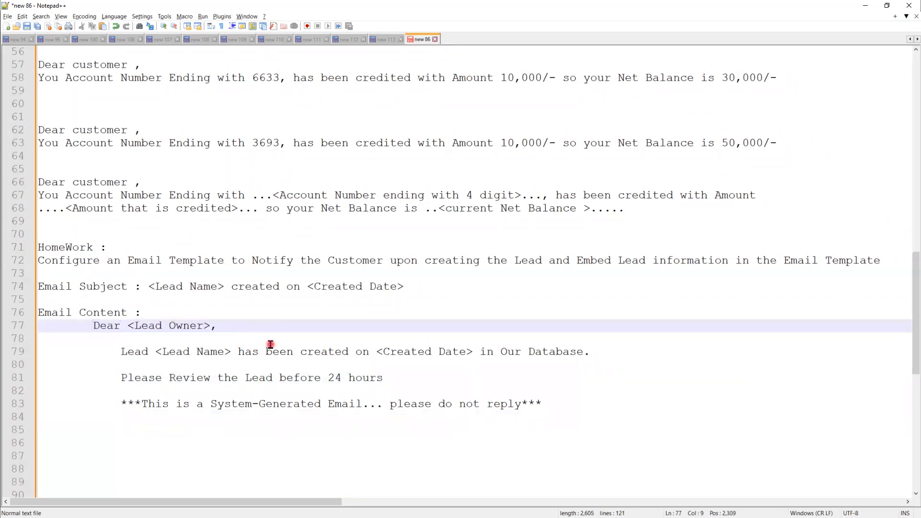
click(117, 424)
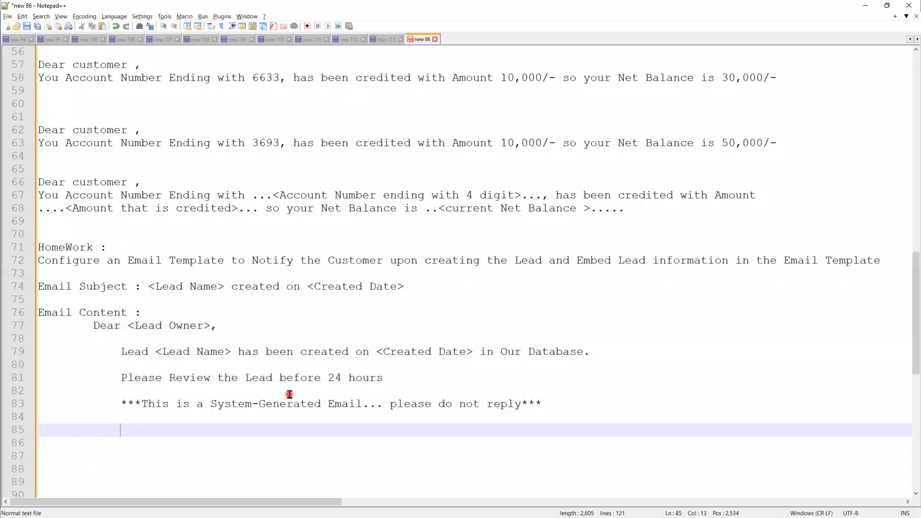
key(BackSpace)
text(T)
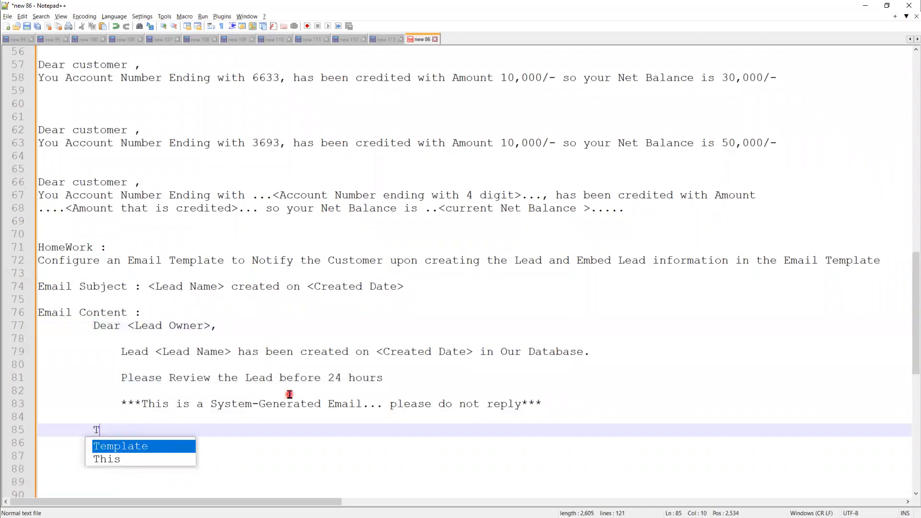
text(hank you,)
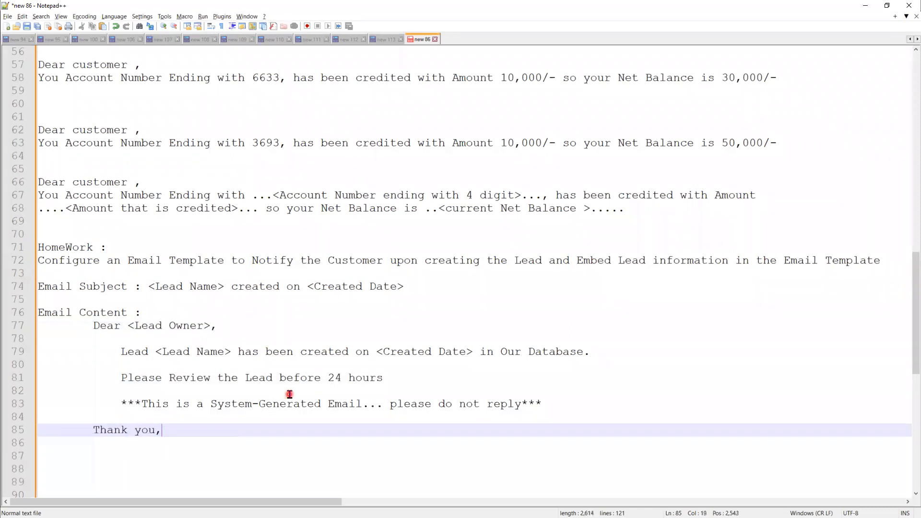
- Add the signature line "<User First Name <User Last Name>," directly below "Thank you,"
key(Return)
text(<>)
key(Left)
text(User First Name <)
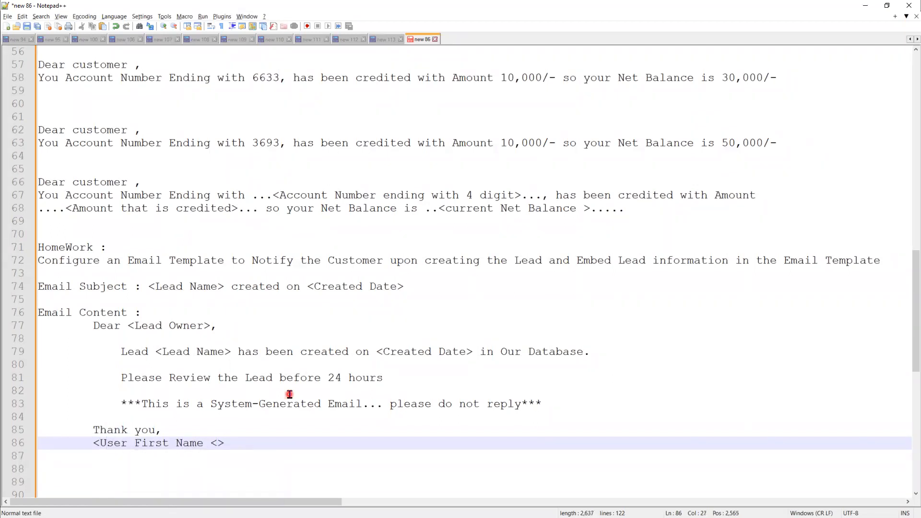
text(User Last Name)
key(End)
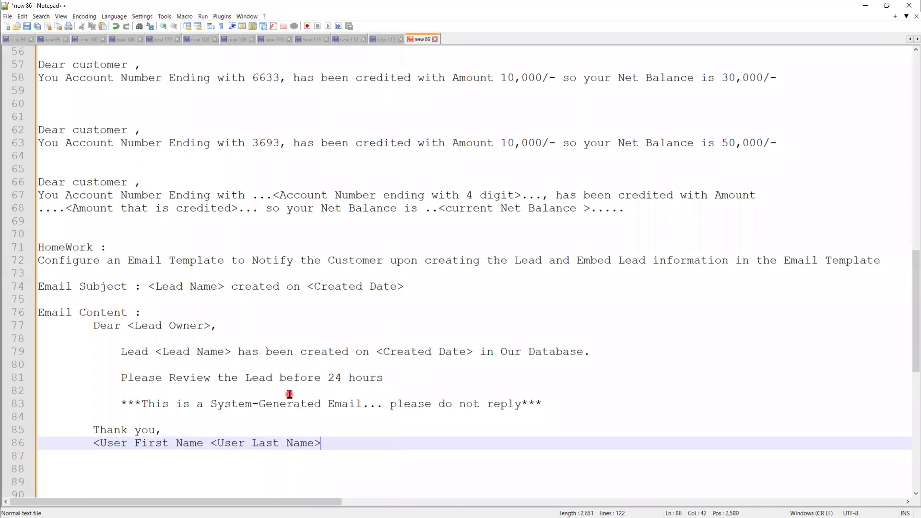
text(,)
- Complete the signature with the lines "Sales Team," and "WIPRO." below the user name placeholders
key(Return)
text(Sa)
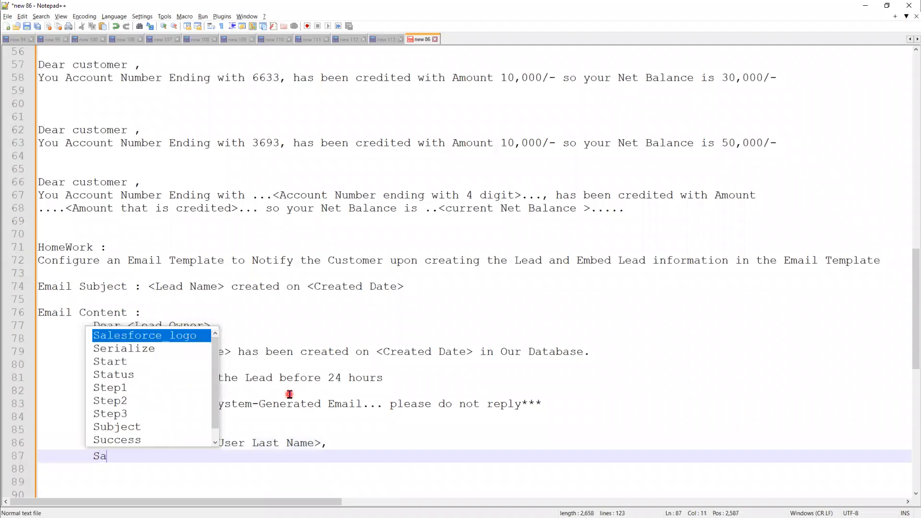
text(les Team,)
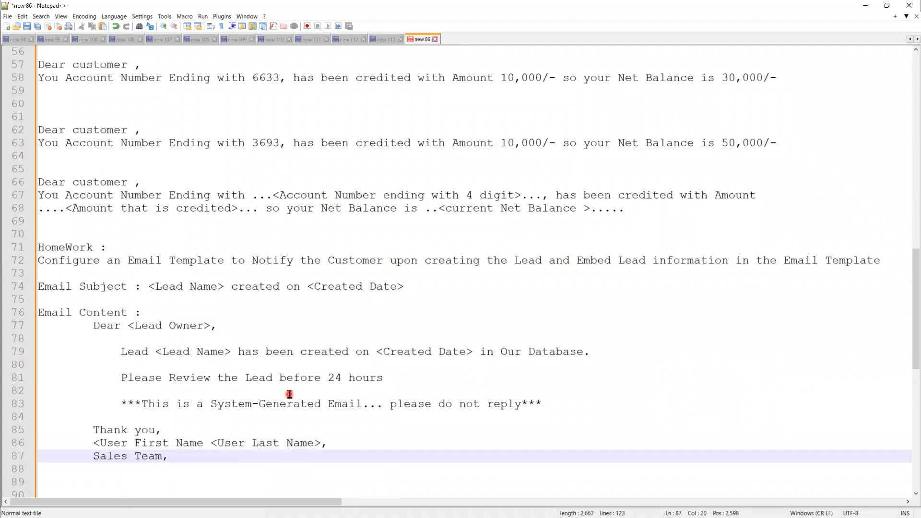
key(Return)
text(S)
key(BackSpace)
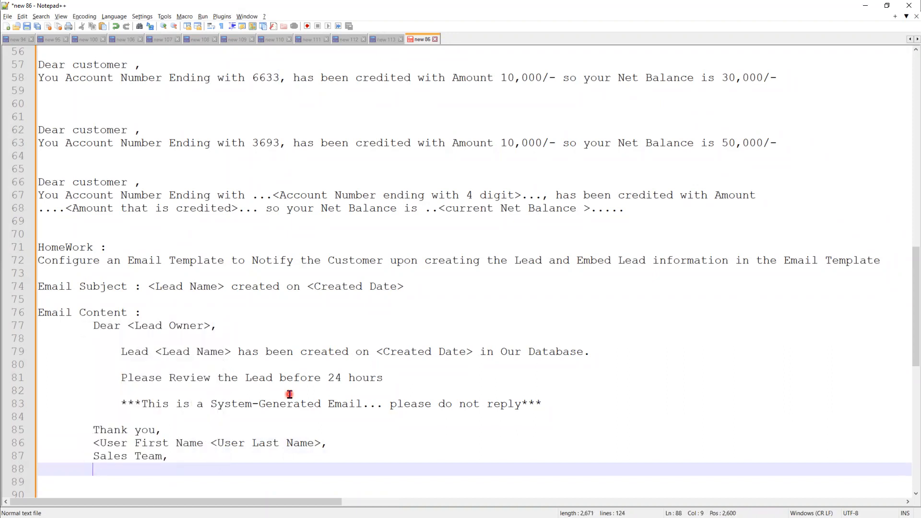
text(WIPRO.)
scroll(259, 362, down, 1)
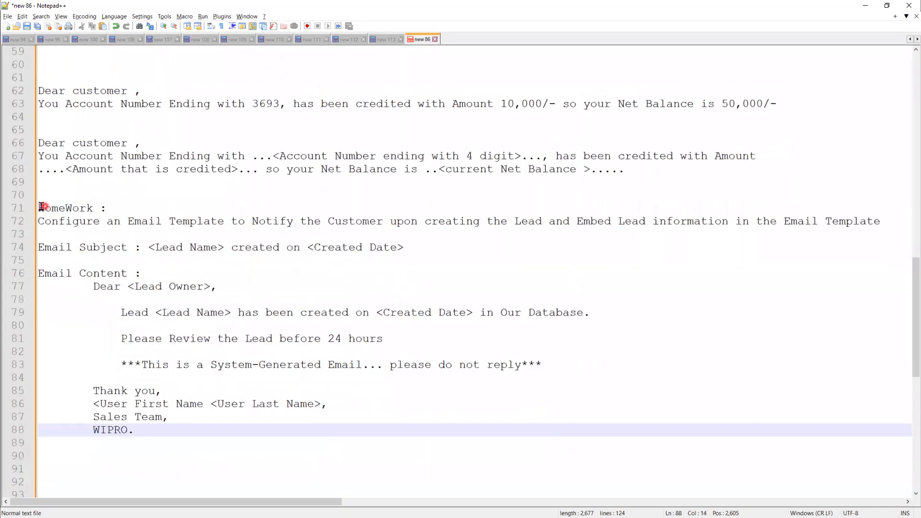
drag(40, 207, 202, 452)
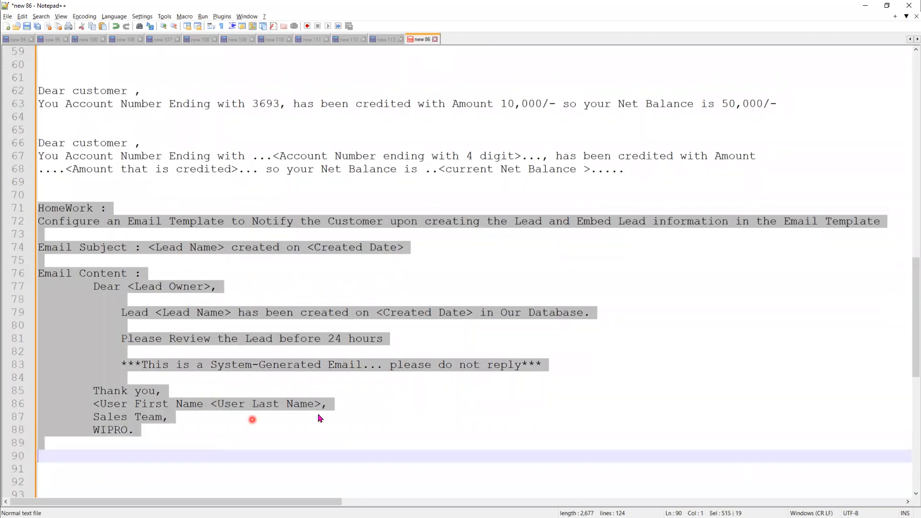
click(681, 289)
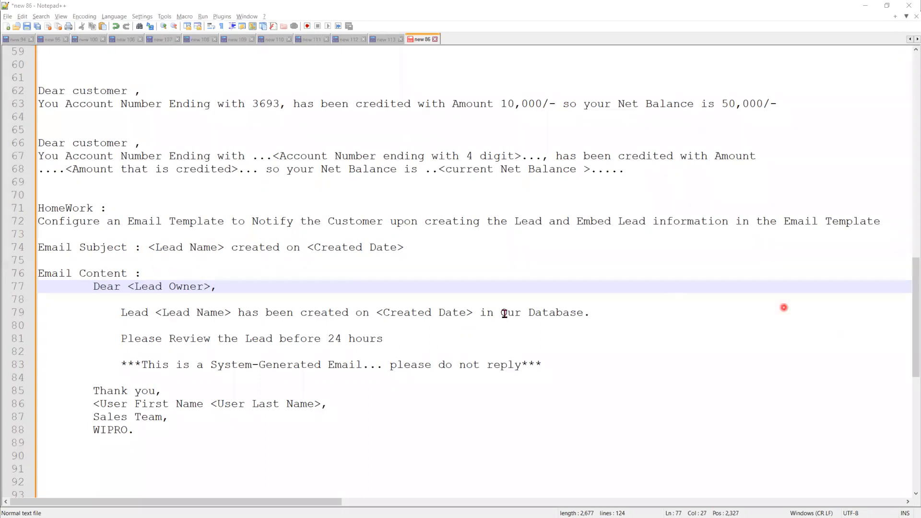
- Add the heading "Limitation Of Email Template :" one blank line below the email signature
click(124, 445)
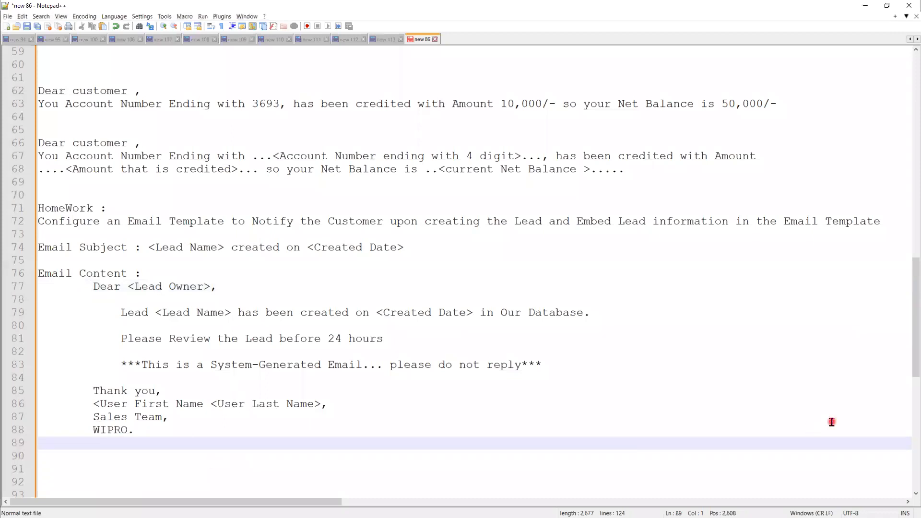
key(Return)
text(Limi)
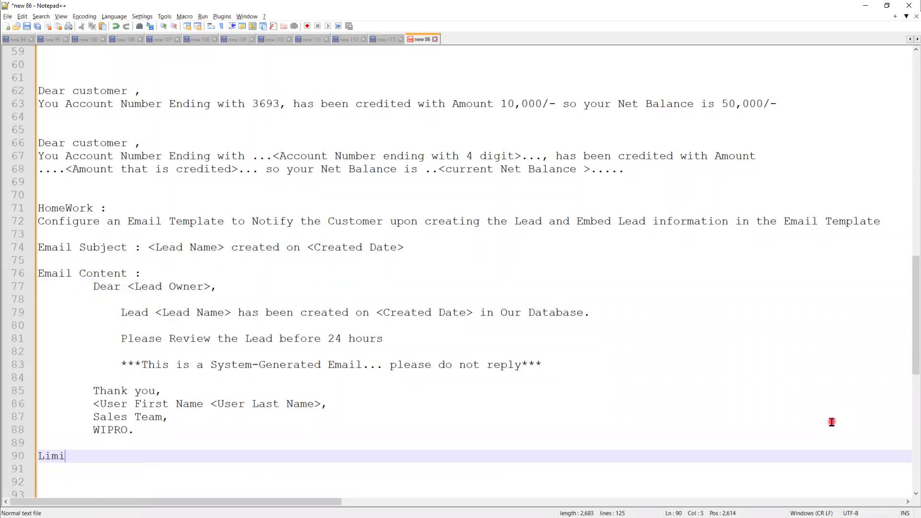
text(tation Of Email Templa)
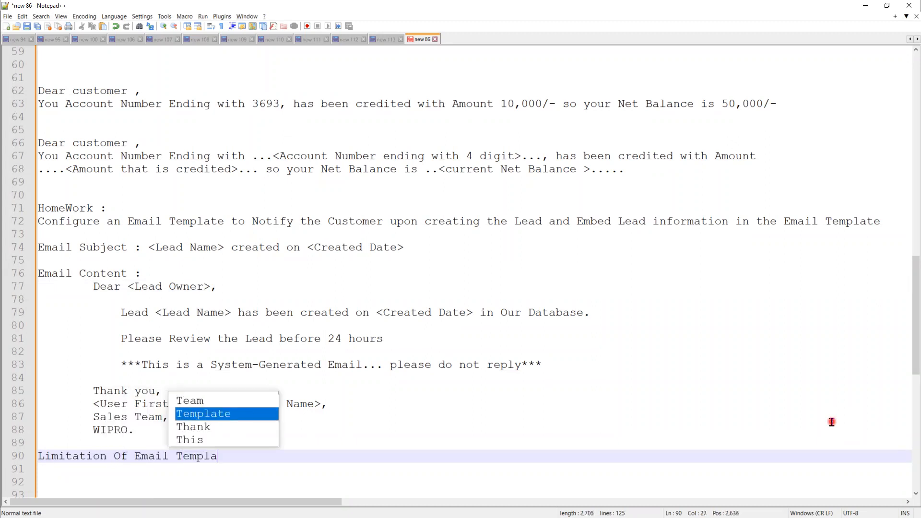
text(te :)
- Insert about 30 blank lines below the "Limitation Of Email Template :" heading to make writing room
key(Return)
key(Return)
key(Return)
key(Return)
key(Return)
key(Return)
key(Return)
key(Return)
key(Return)
key(Return)
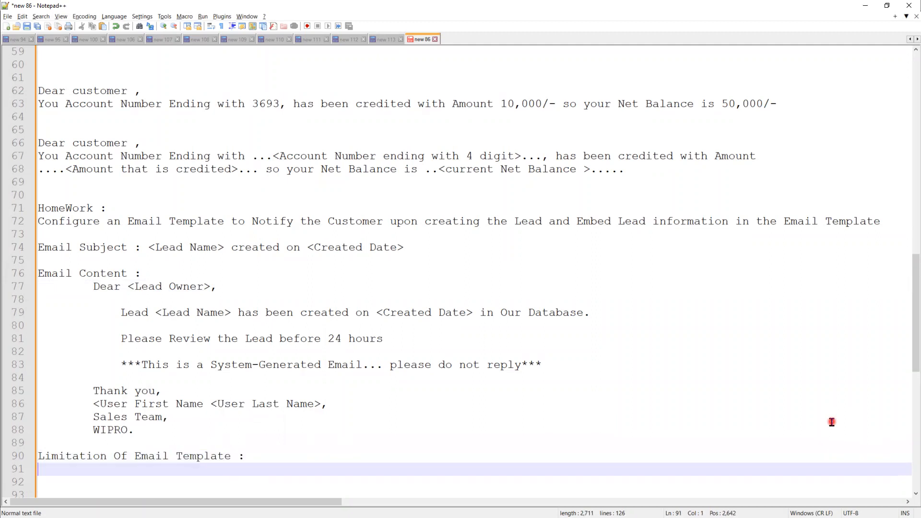
key(Return)
key(Return)
key(Return)
key(Return)
key(Return)
key(Return)
key(Return)
key(Return)
key(Return)
key(Return)
key(Return)
key(Return)
key(Return)
key(Return)
key(Return)
key(Return)
key(Return)
key(Return)
key(Return)
key(Return)
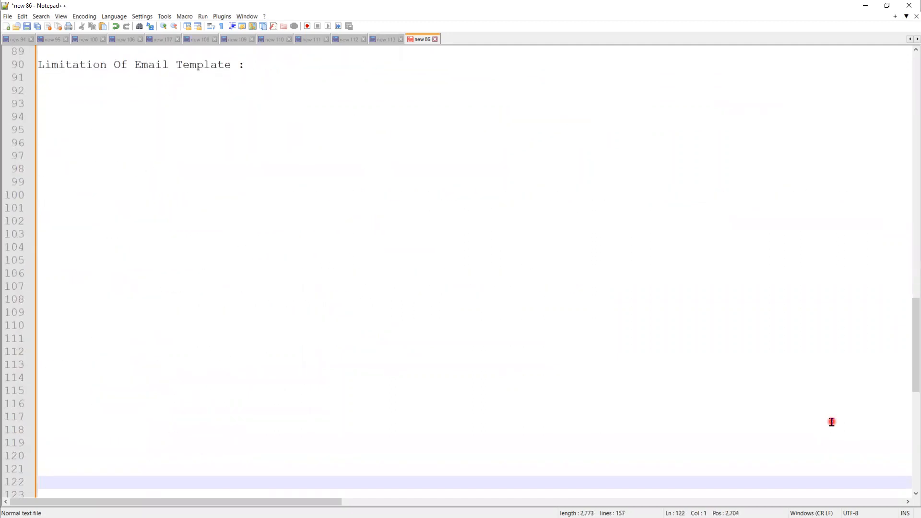
- Add "The size Limit for an email is 35 MB, including all headers, attachement , content" two blank lines below the limitation heading
click(217, 123)
click(235, 107)
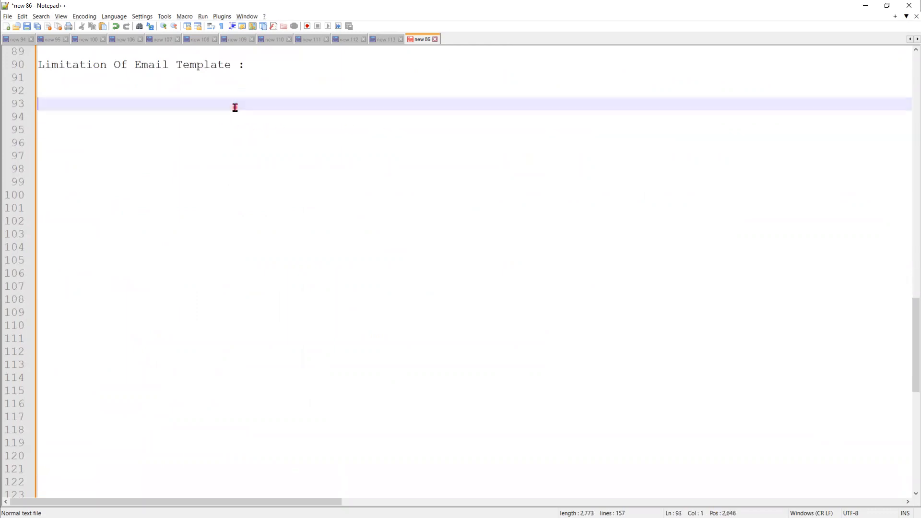
text(The s)
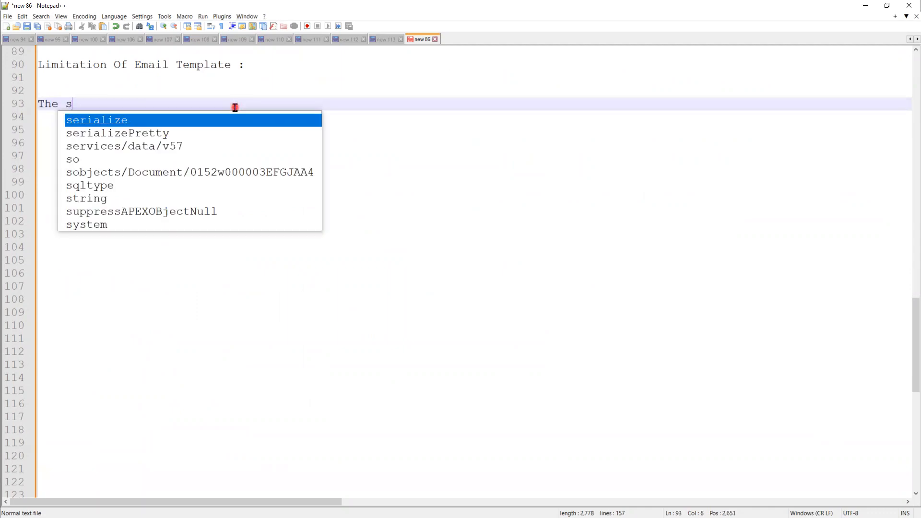
text(ize Lim)
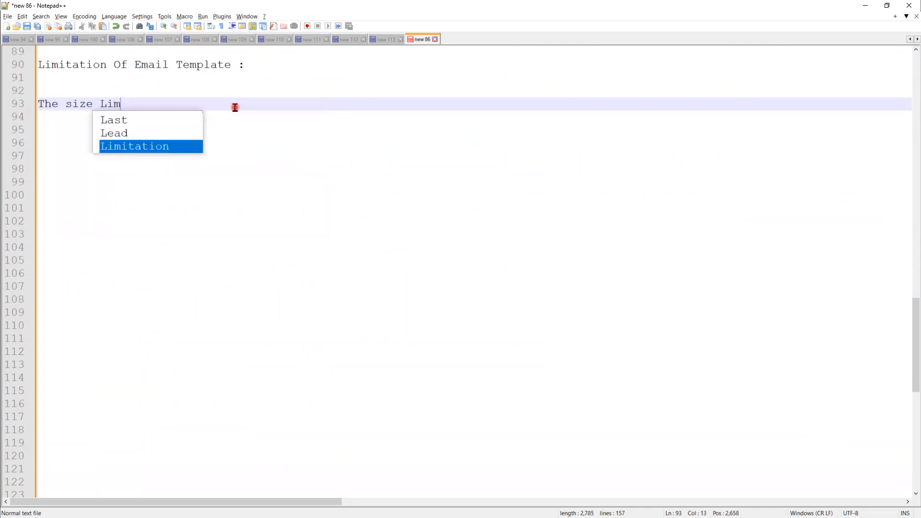
text(it for)
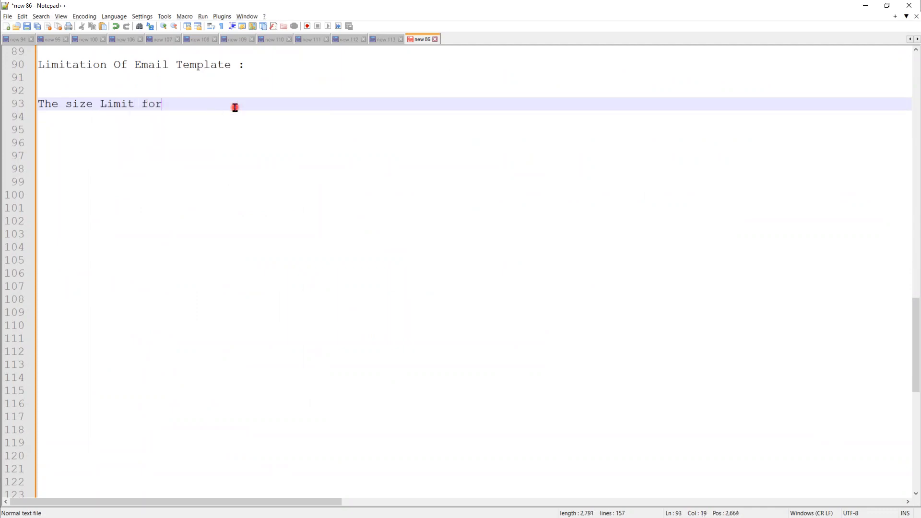
text( an email is 35 MB)
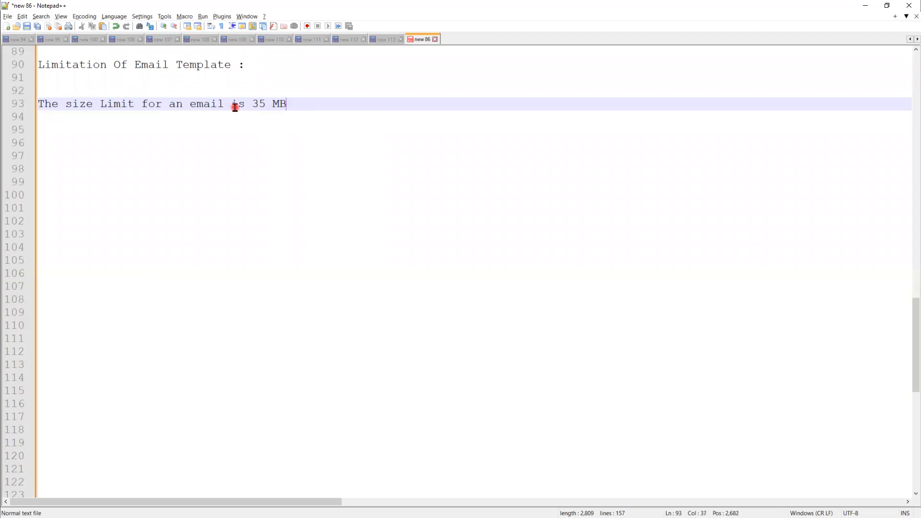
text(, in)
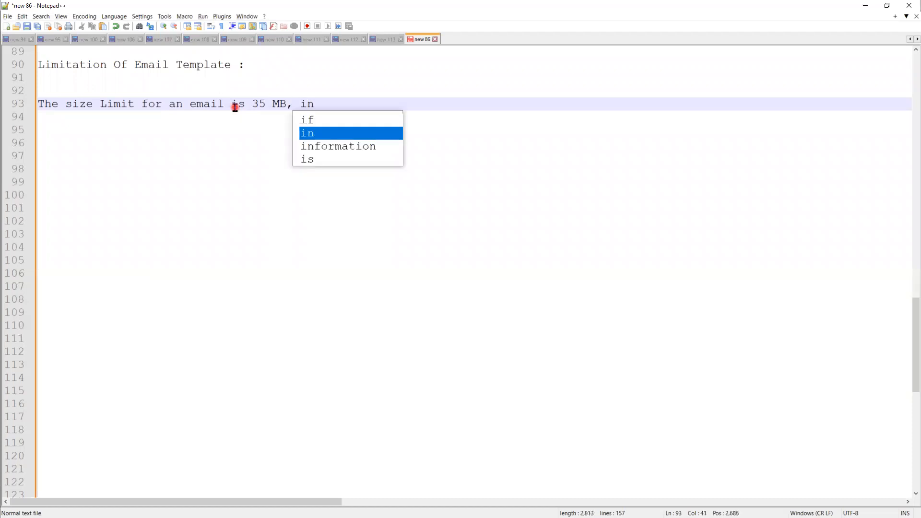
text(cl)
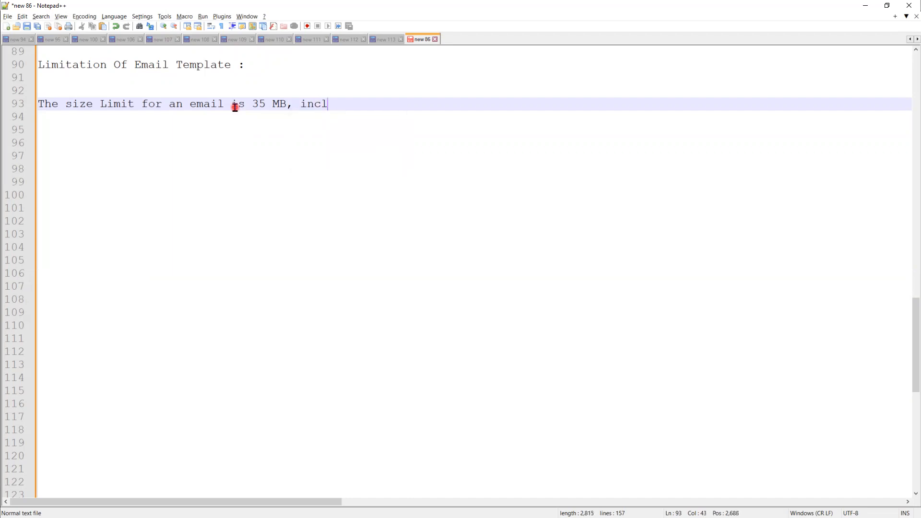
text(uding all headers, at)
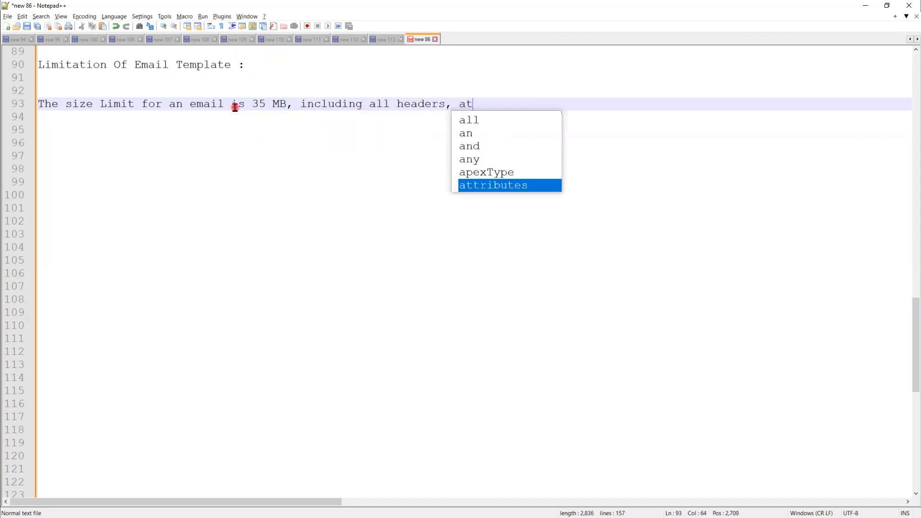
text(tachement )
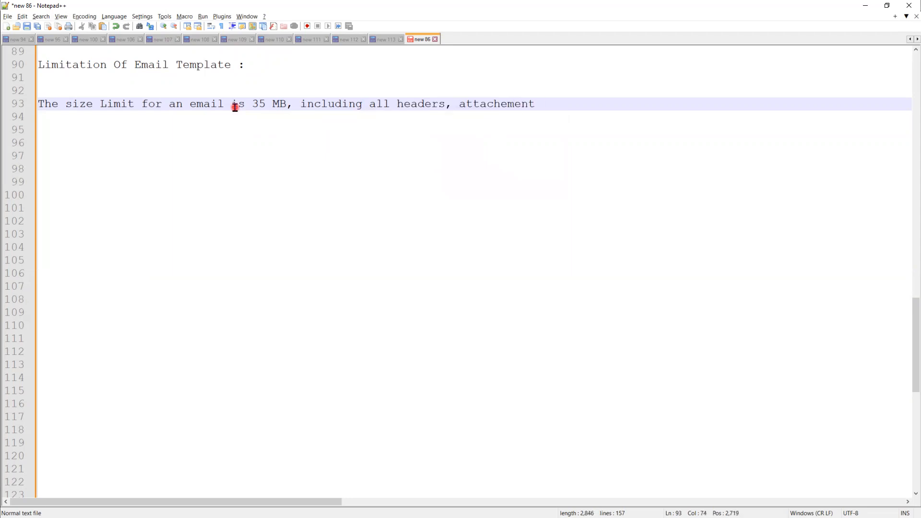
text(, cone)
key(BackSpace)
text(tent)
key(Return)
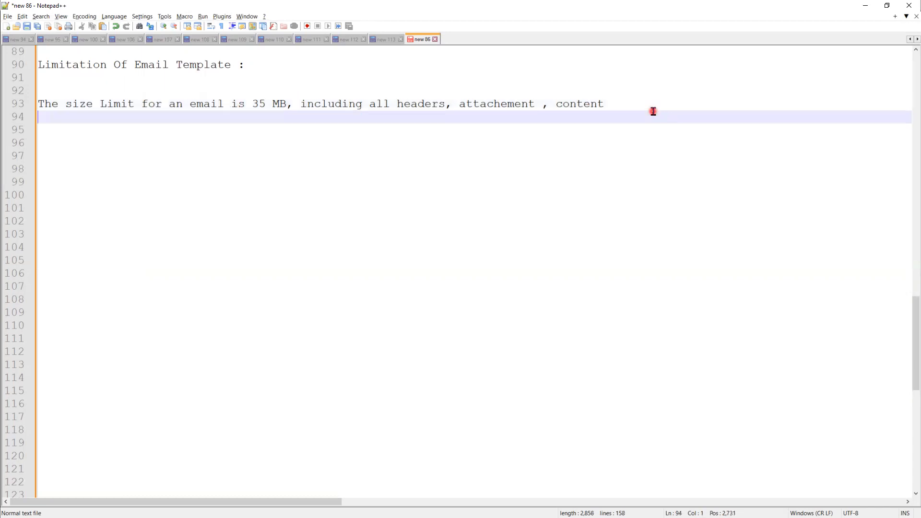
- Add the limitation "There is a Per file attachment limit of 25 MB." one blank line below the size limit, then leave another blank line
key(Return)
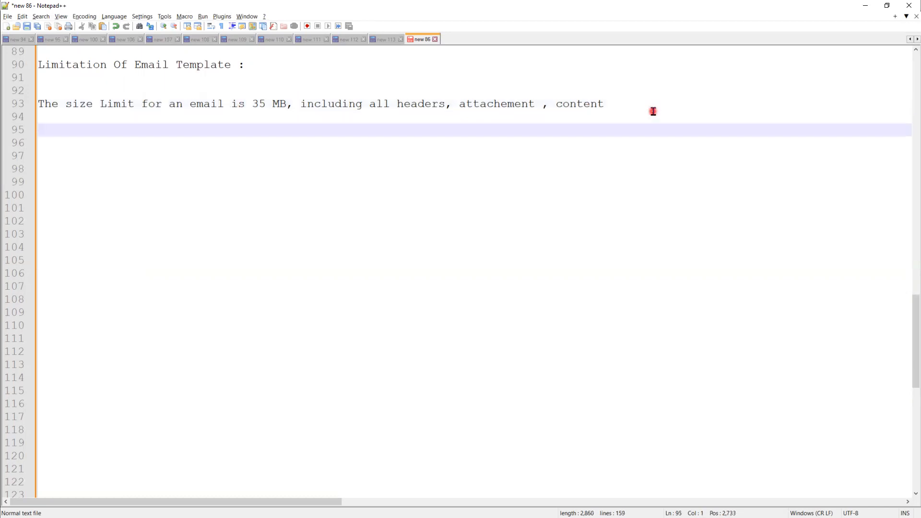
text(There is a Per file a)
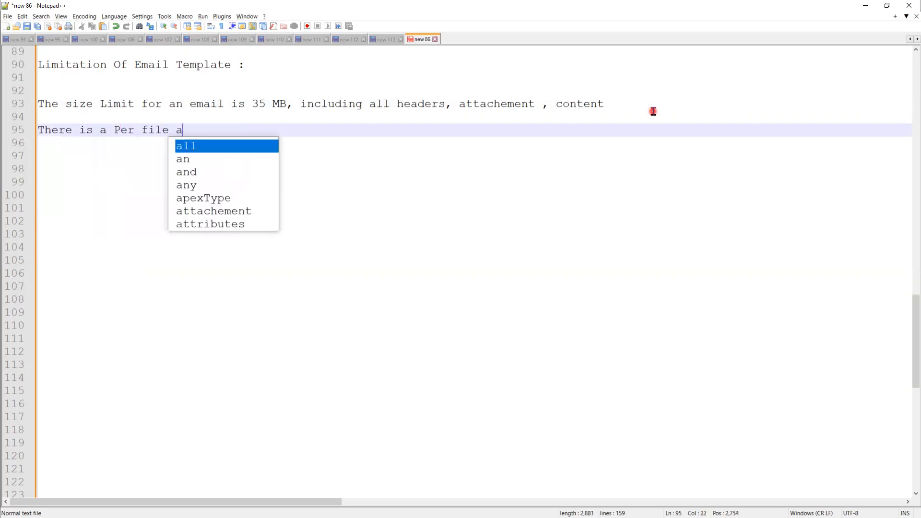
text(ttachment limit )
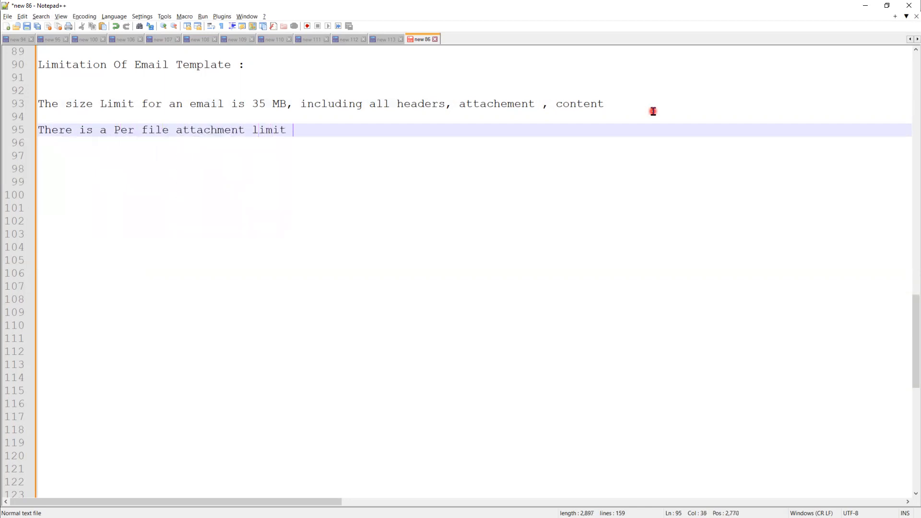
text(of 25 MB)
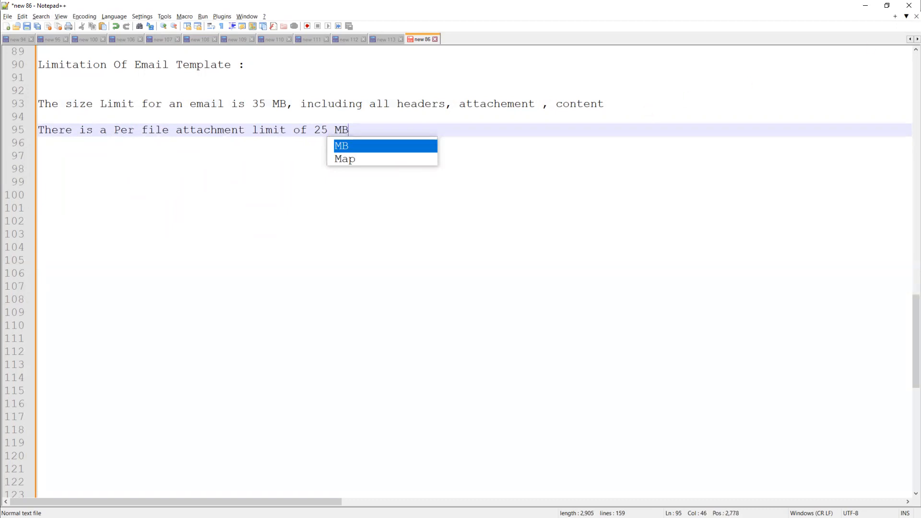
key(alt+Tab)
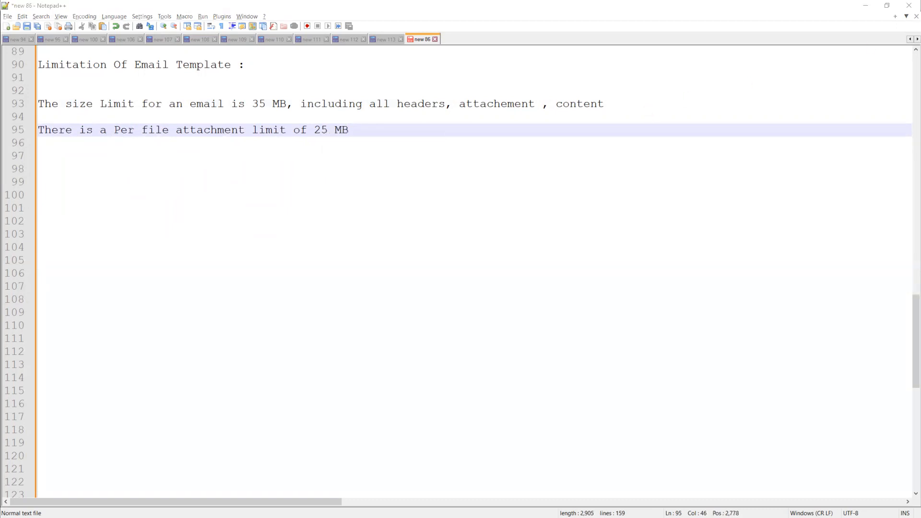
click(362, 121)
click(356, 134)
text(.)
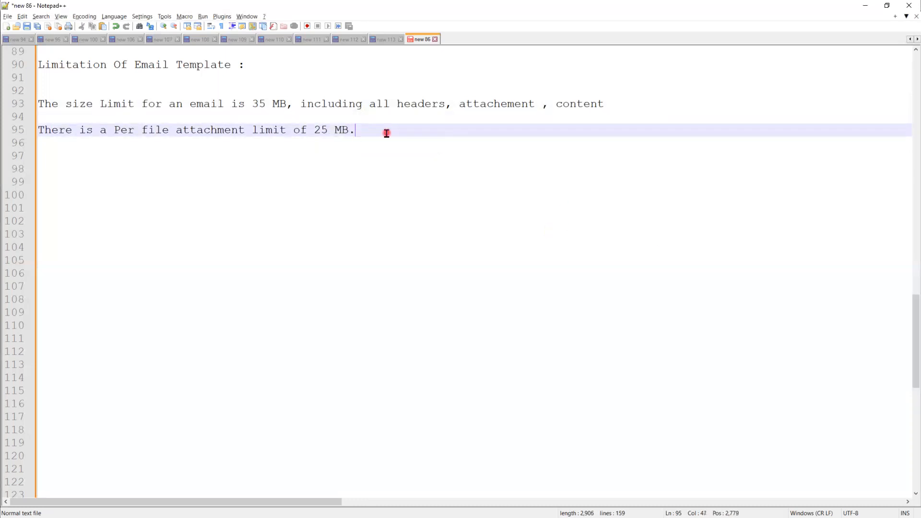
key(Return)
key(Return)
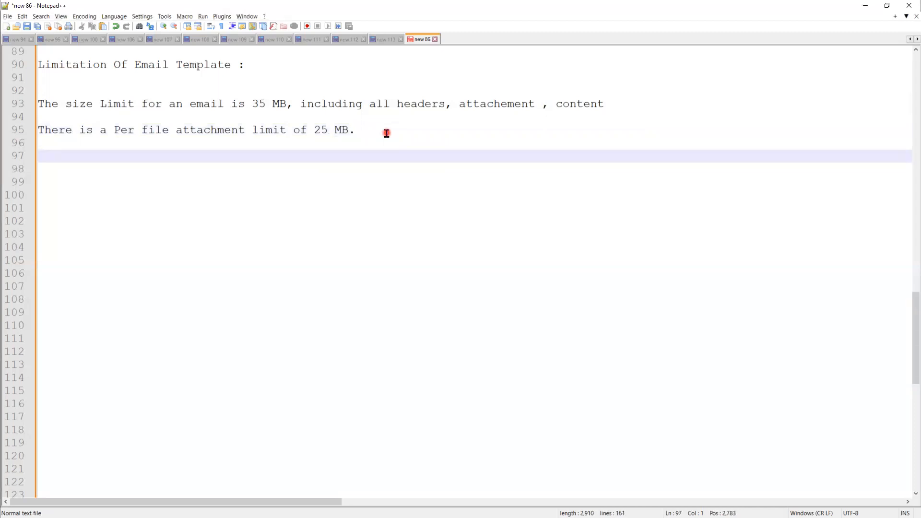
- Add the line "10 Files ," one blank line below the per file attachment limit, correcting the mistyped word "Fields" to "Files"
text(10 Fields ,)
key(Return)
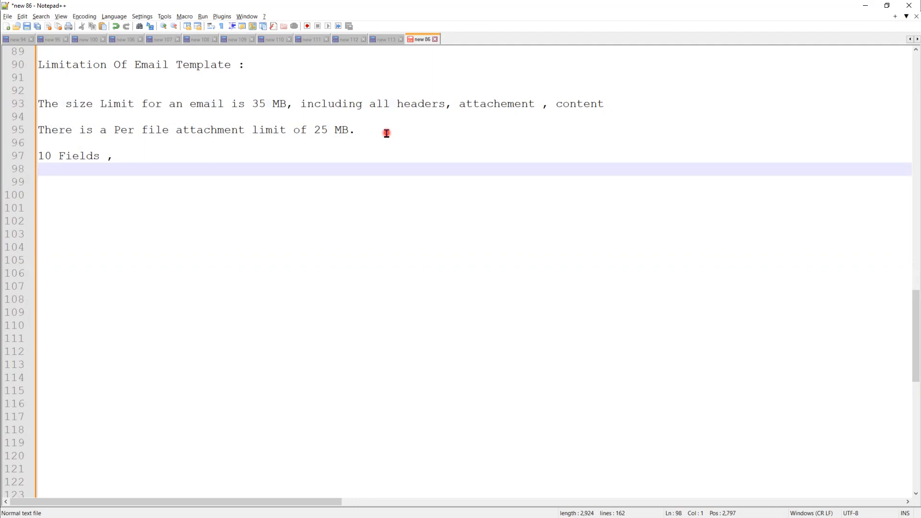
double_click(76, 155)
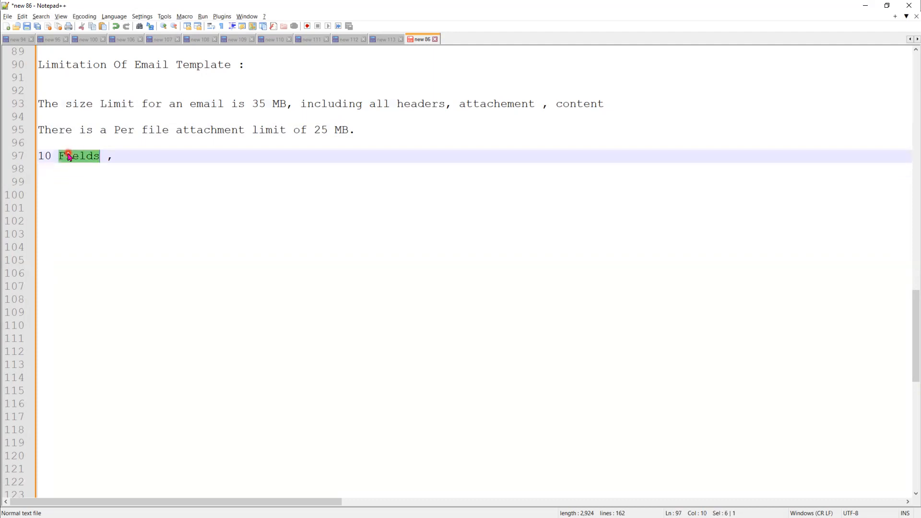
text(Files)
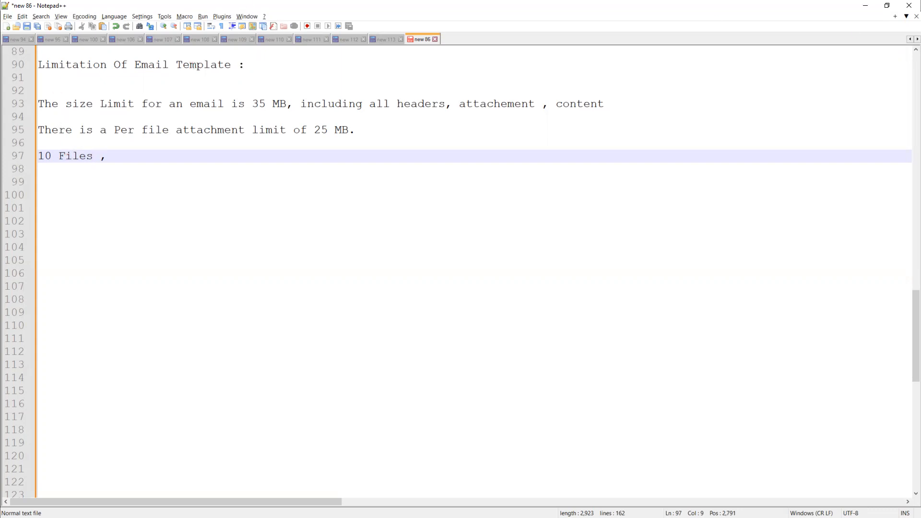
- Switch to the PowerPoint slide show and reveal the first bullet on the Email Template Limitation slide
key(alt+Tab)
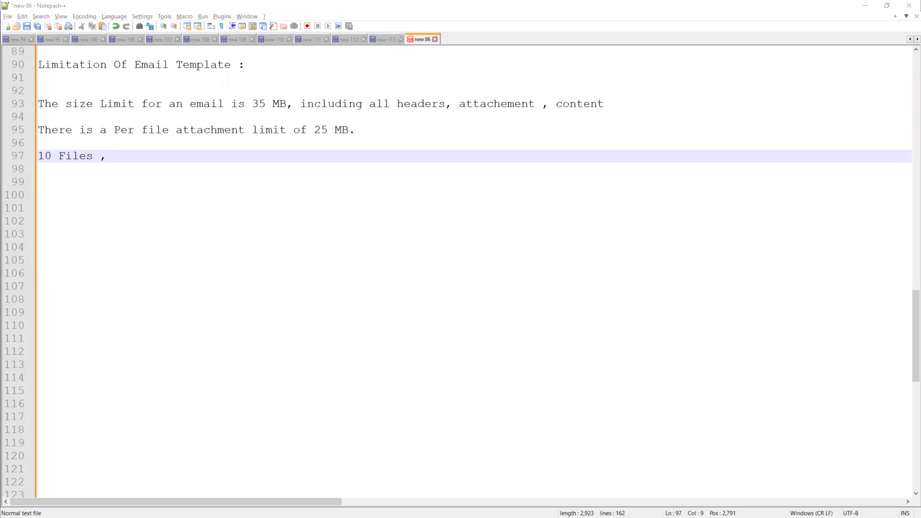
key(alt+Tab)
click(493, 383)
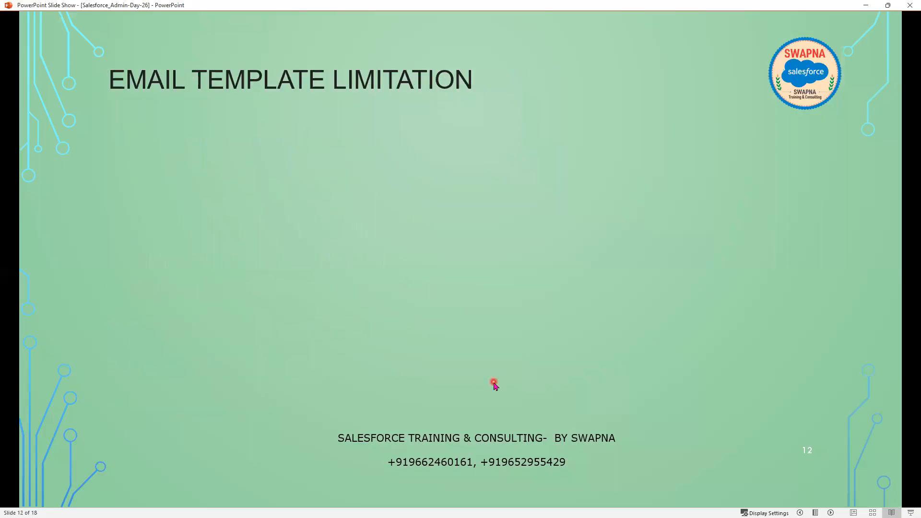
click(494, 383)
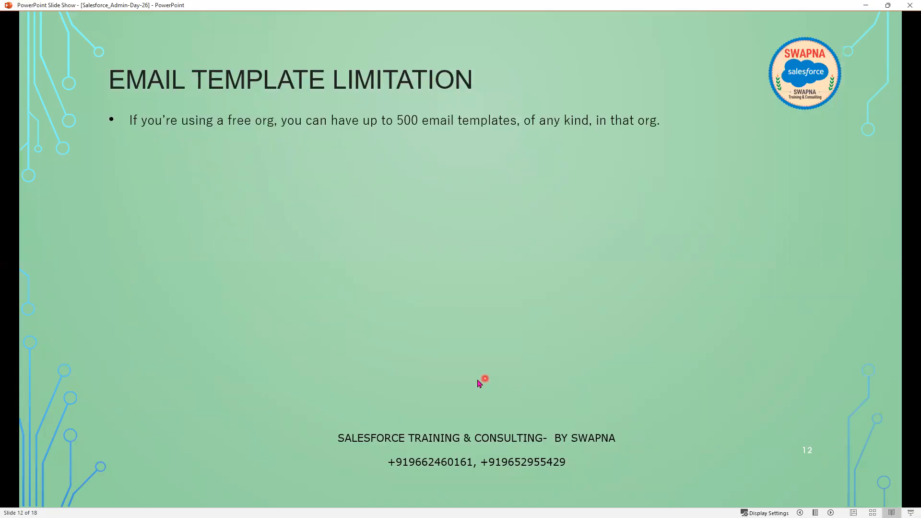